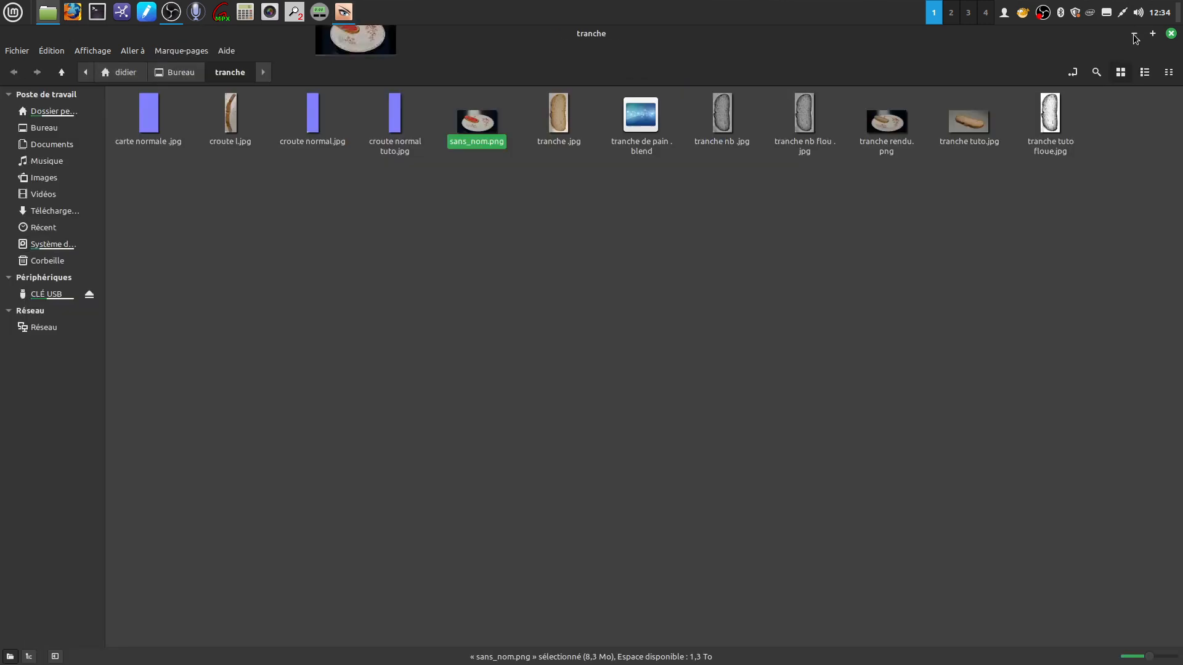
Close the tranche folder window and switch to Google Chrome.
{"action": "left_click", "coordinate": [1134, 33]}
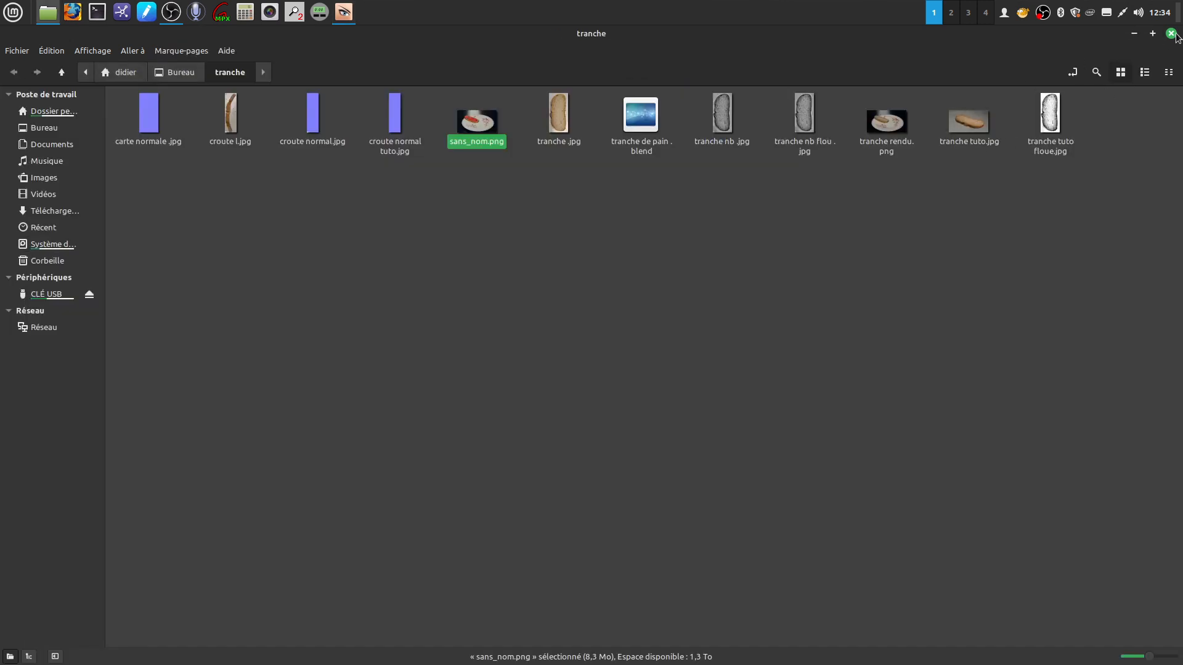
{"action": "left_click", "coordinate": [1171, 35]}
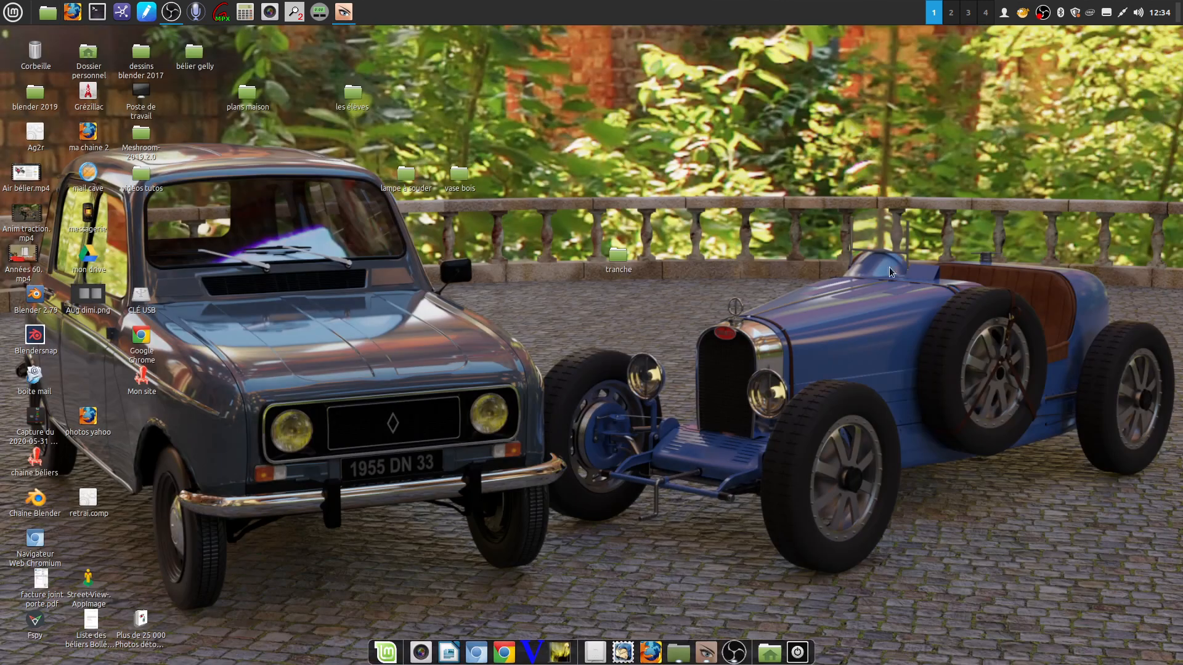
{"action": "left_click", "coordinate": [515, 648]}
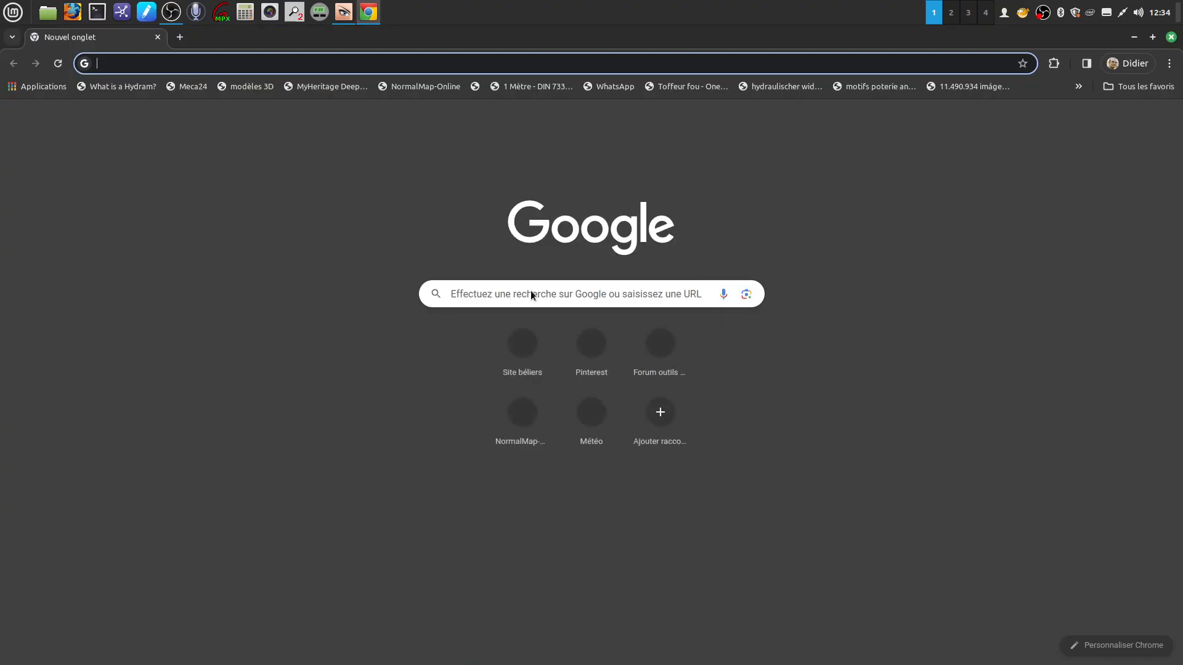
Search Google for "assiettes anciennes", show the image results and dismiss the comment notification.
{"action": "left_click", "coordinate": [462, 295]}
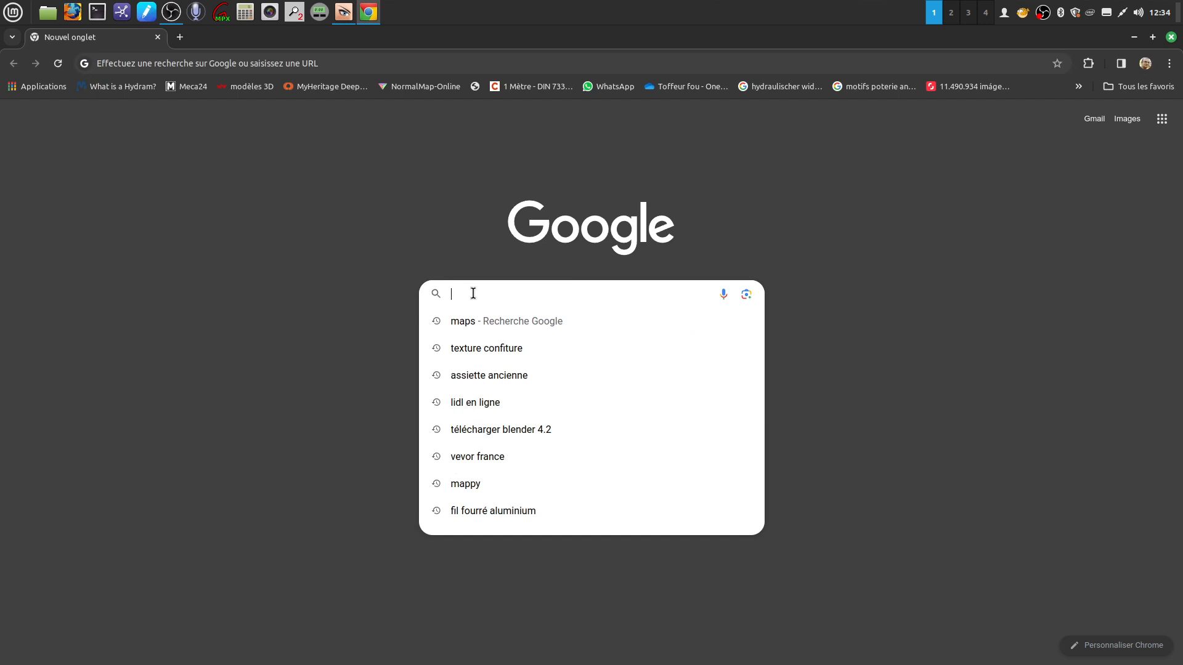
{"action": "type", "text": "ass"}
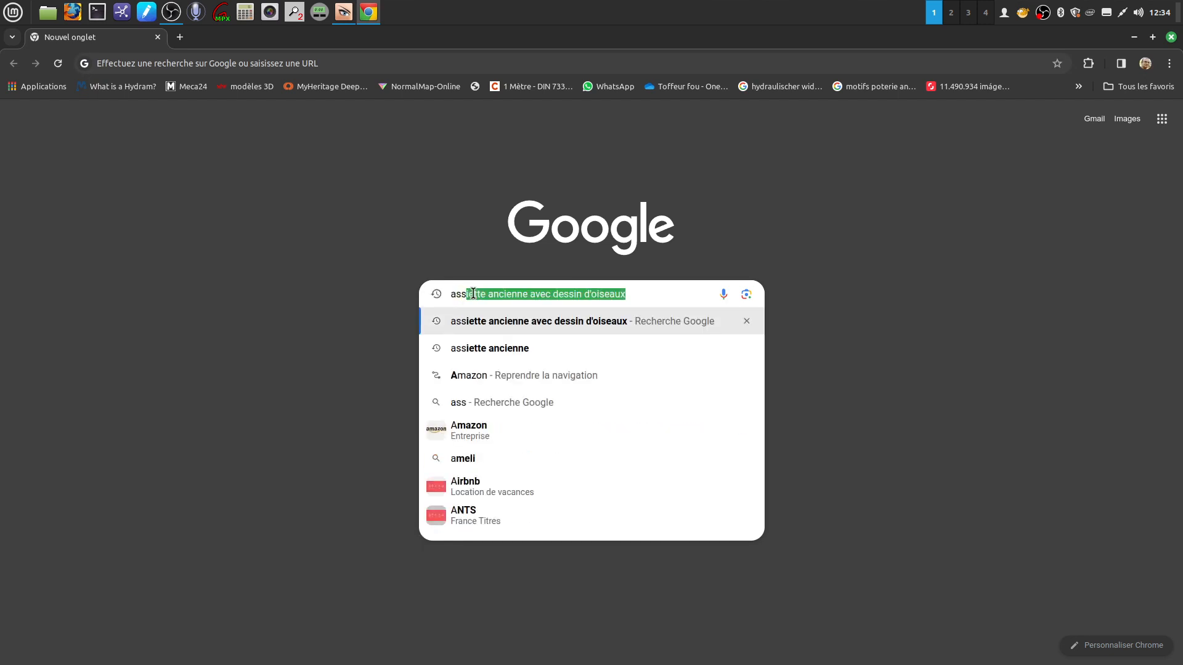
{"action": "type", "text": "iettes "}
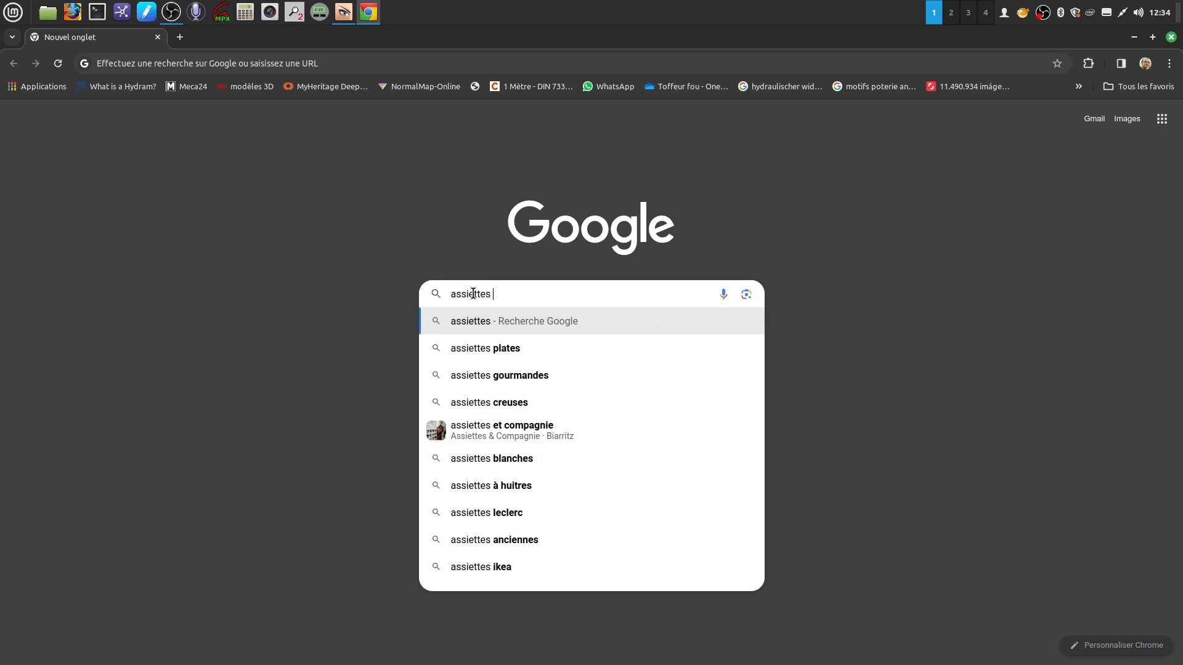
{"action": "type", "text": "anciennes"}
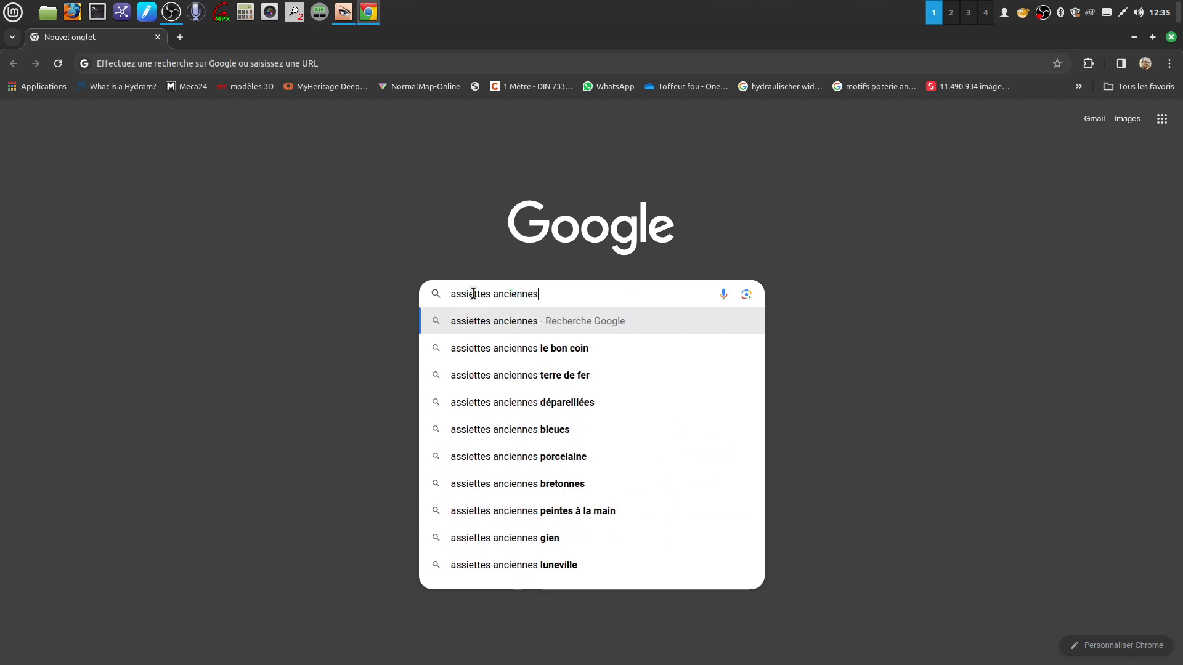
{"action": "key", "text": "Return"}
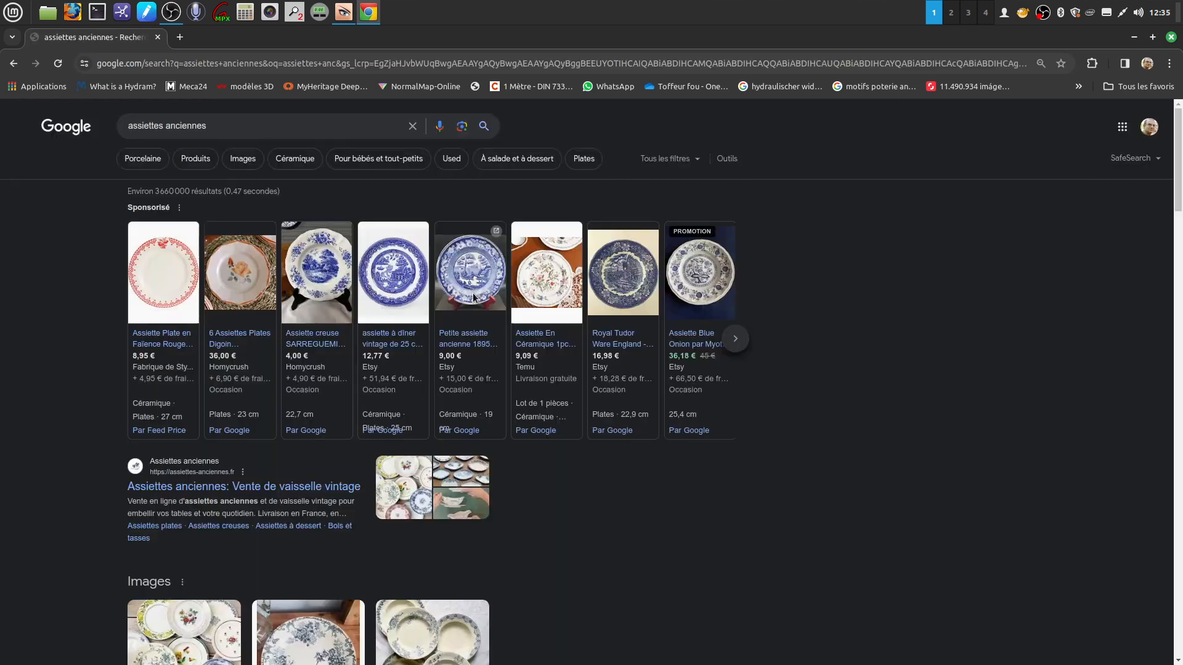
{"action": "left_click", "coordinate": [239, 159]}
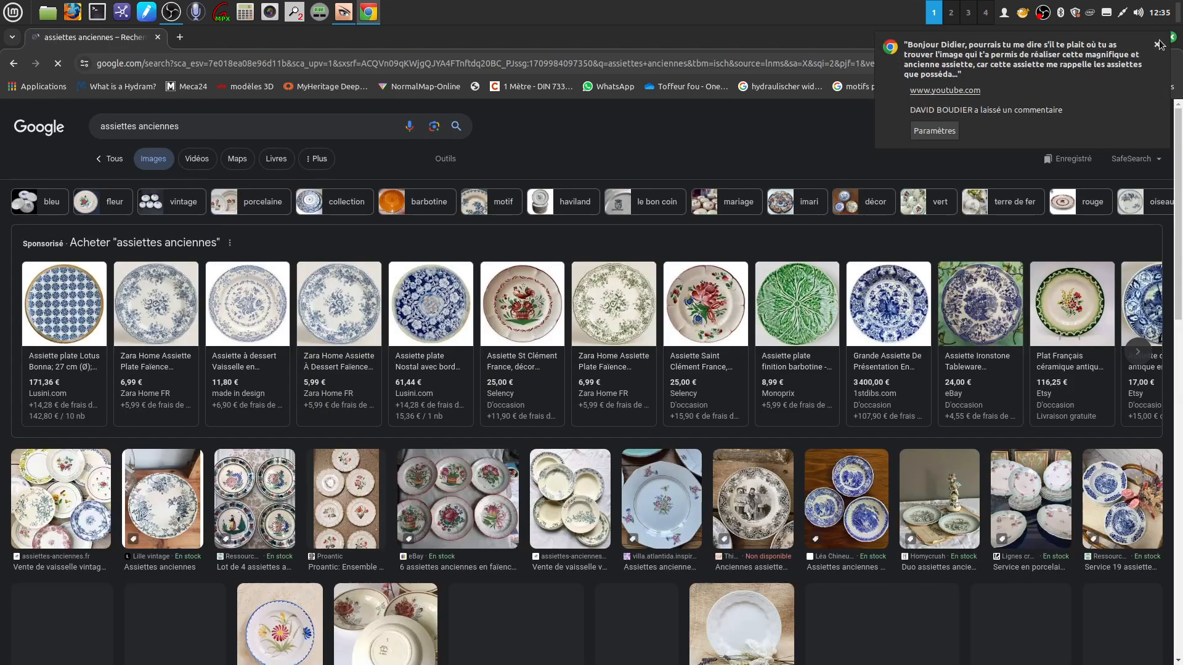
{"action": "left_click", "coordinate": [1156, 40]}
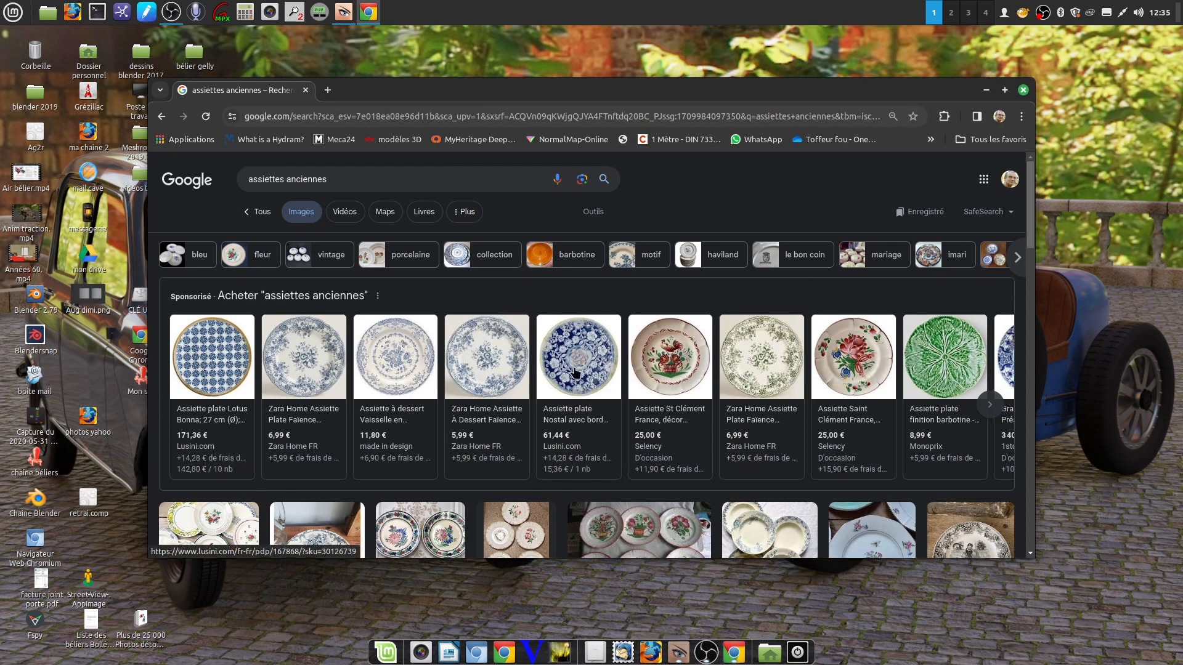
Examine the image results for antique plates whose decoration could serve as a plate texture.
{"action": "scroll", "coordinate": [696, 446], "scroll_direction": "down", "scroll_amount": 2}
{"action": "scroll", "coordinate": [696, 442], "scroll_direction": "down", "scroll_amount": 8}
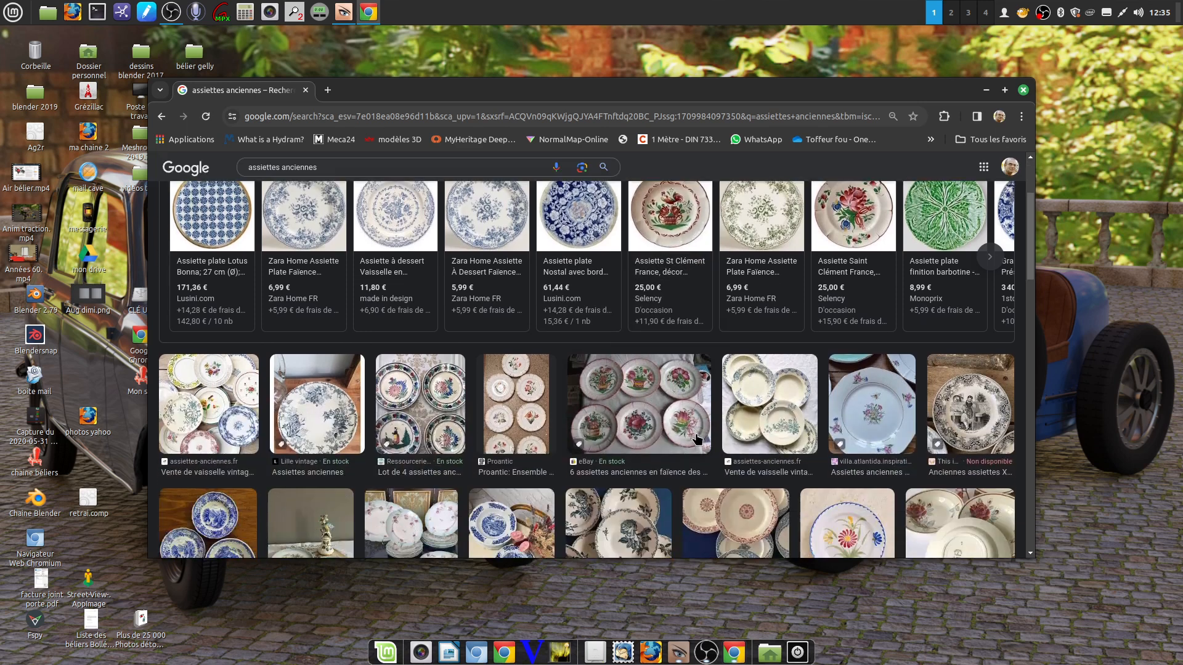
{"action": "scroll", "coordinate": [696, 437], "scroll_direction": "down", "scroll_amount": 5}
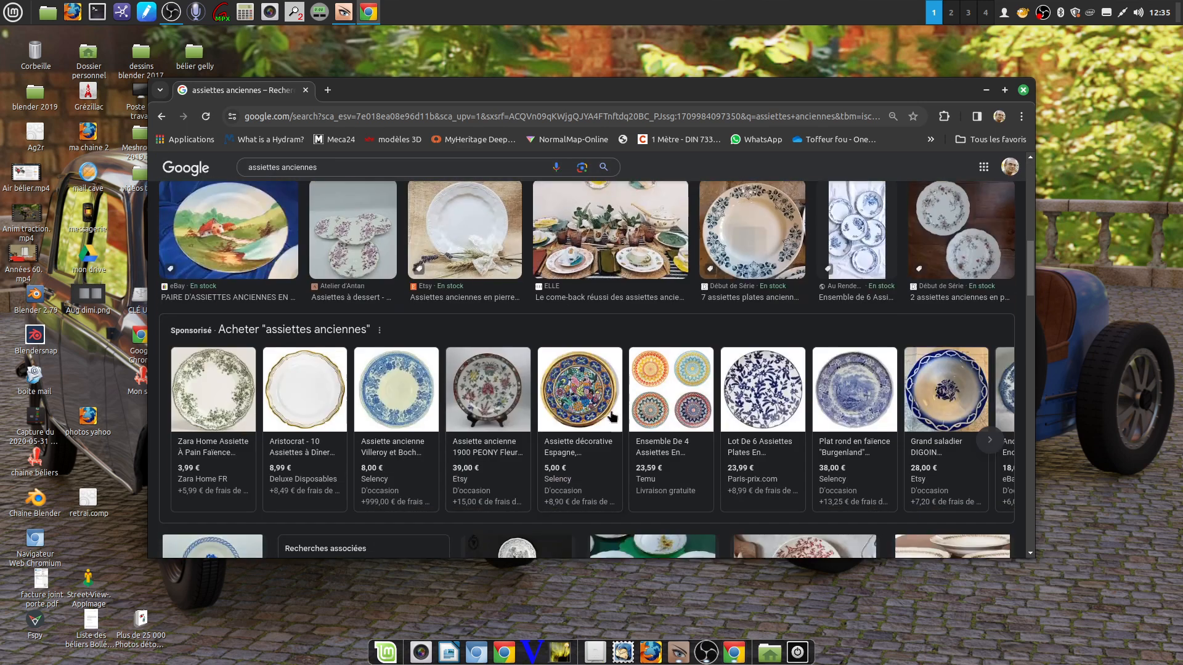
{"action": "scroll", "coordinate": [630, 421], "scroll_direction": "down", "scroll_amount": 4}
{"action": "scroll", "coordinate": [630, 421], "scroll_direction": "down", "scroll_amount": 10}
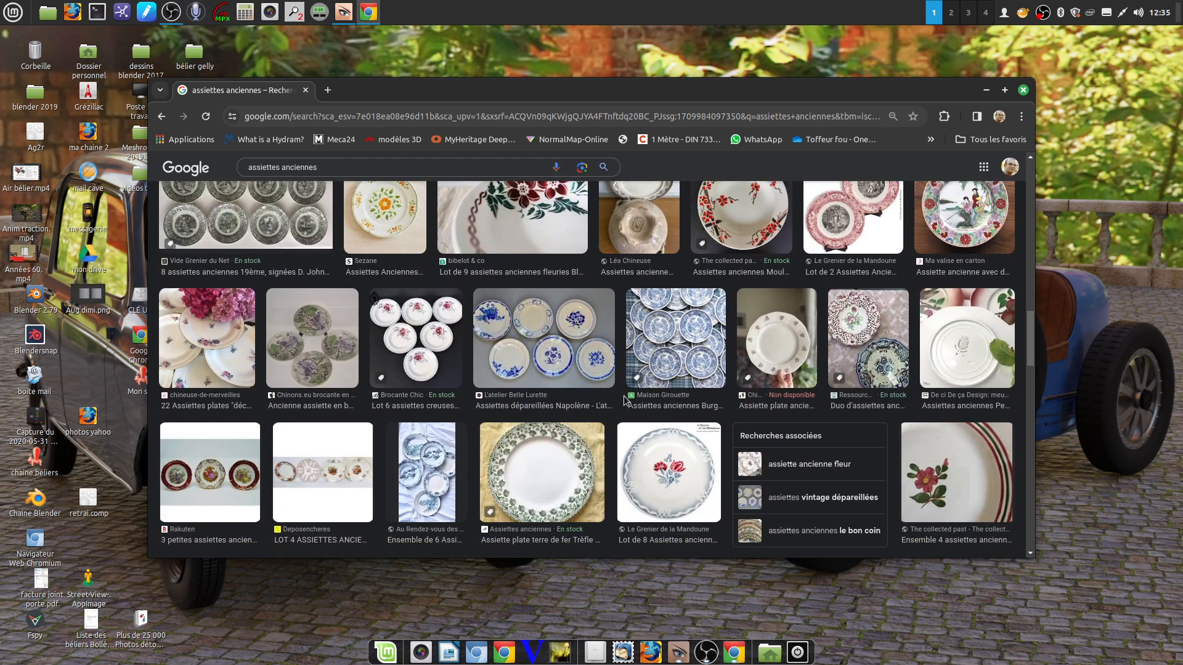
{"action": "scroll", "coordinate": [624, 400], "scroll_direction": "down", "scroll_amount": 3}
{"action": "scroll", "coordinate": [639, 422], "scroll_direction": "down", "scroll_amount": 5}
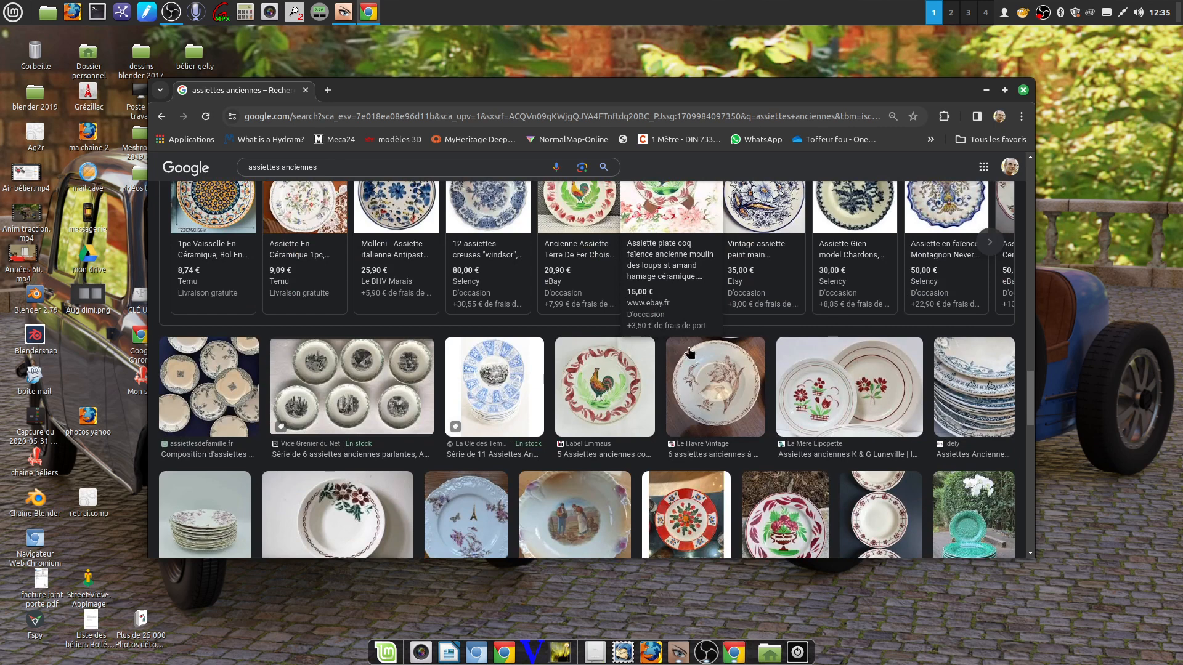
{"action": "scroll", "coordinate": [709, 413], "scroll_direction": "down", "scroll_amount": 3}
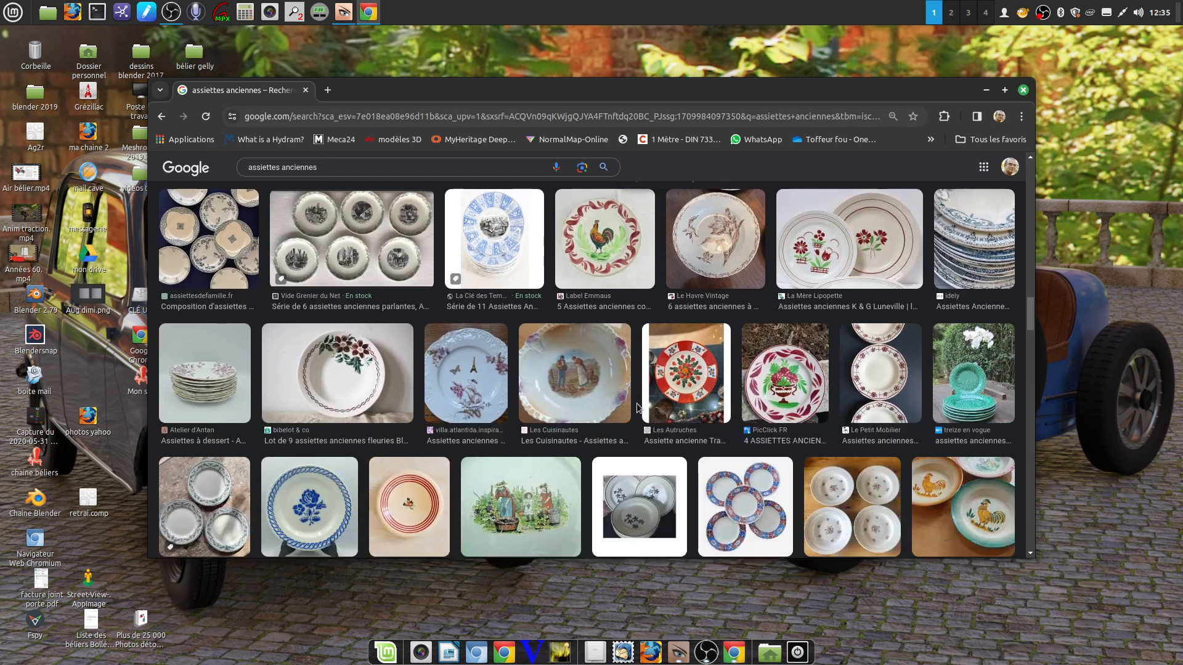
{"action": "scroll", "coordinate": [637, 403], "scroll_direction": "down", "scroll_amount": 4}
{"action": "scroll", "coordinate": [662, 430], "scroll_direction": "up", "scroll_amount": 18}
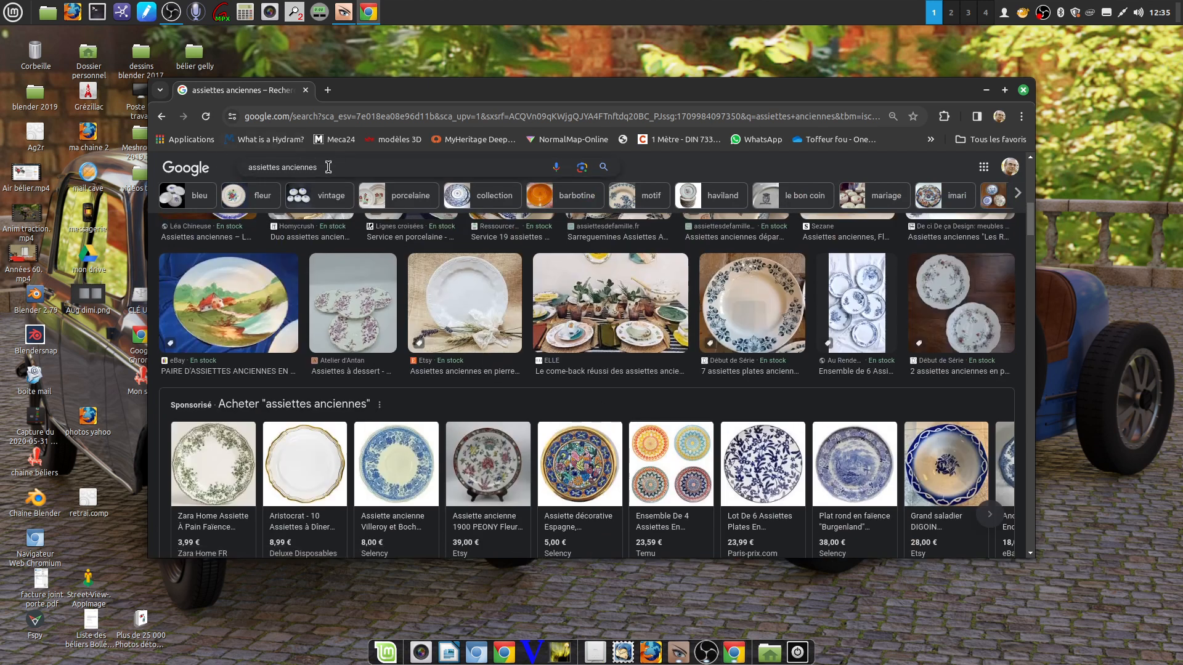
Refine the image search to "assiettes anciennes dessin d'oiseaux".
{"action": "left_click", "coordinate": [328, 167]}
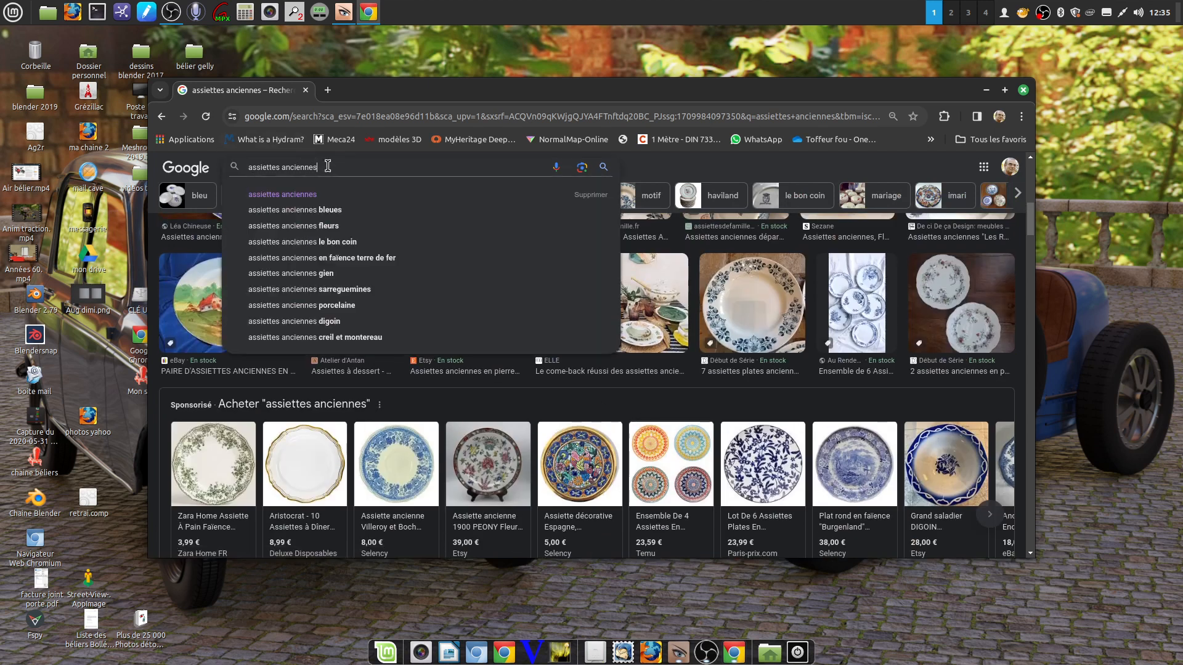
{"action": "type", "text": "avec i"}
{"action": "key", "text": "BackSpace"}
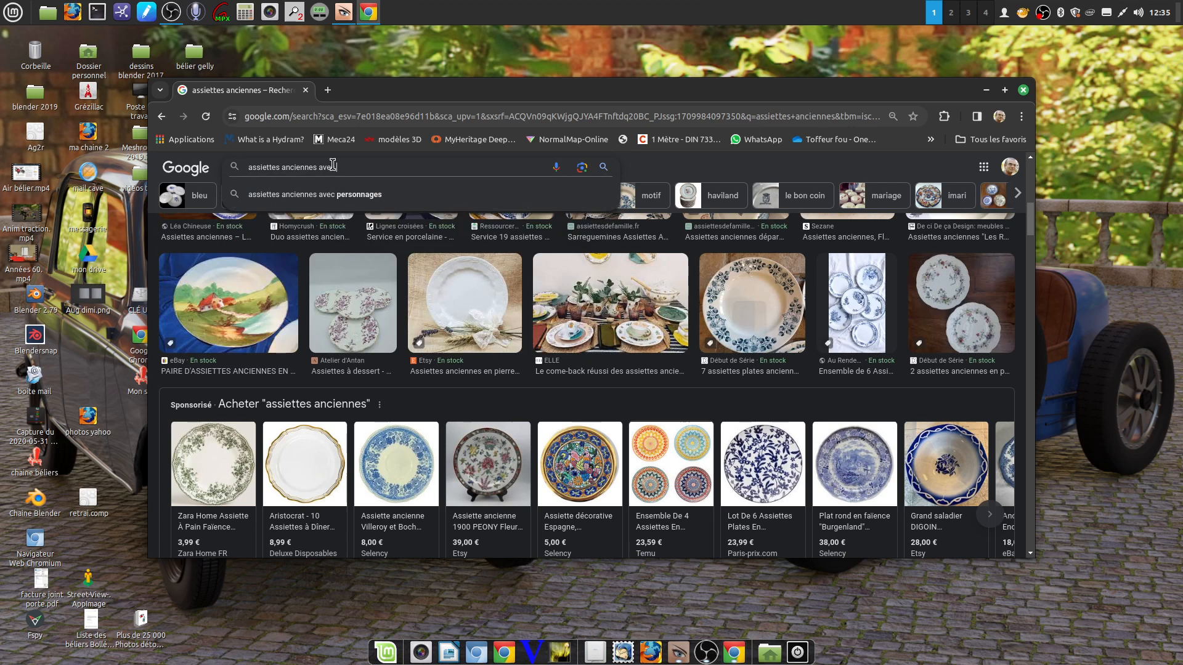
{"action": "key", "text": "BackSpace"}
{"action": "type", "text": "dessin d'oiseau"}
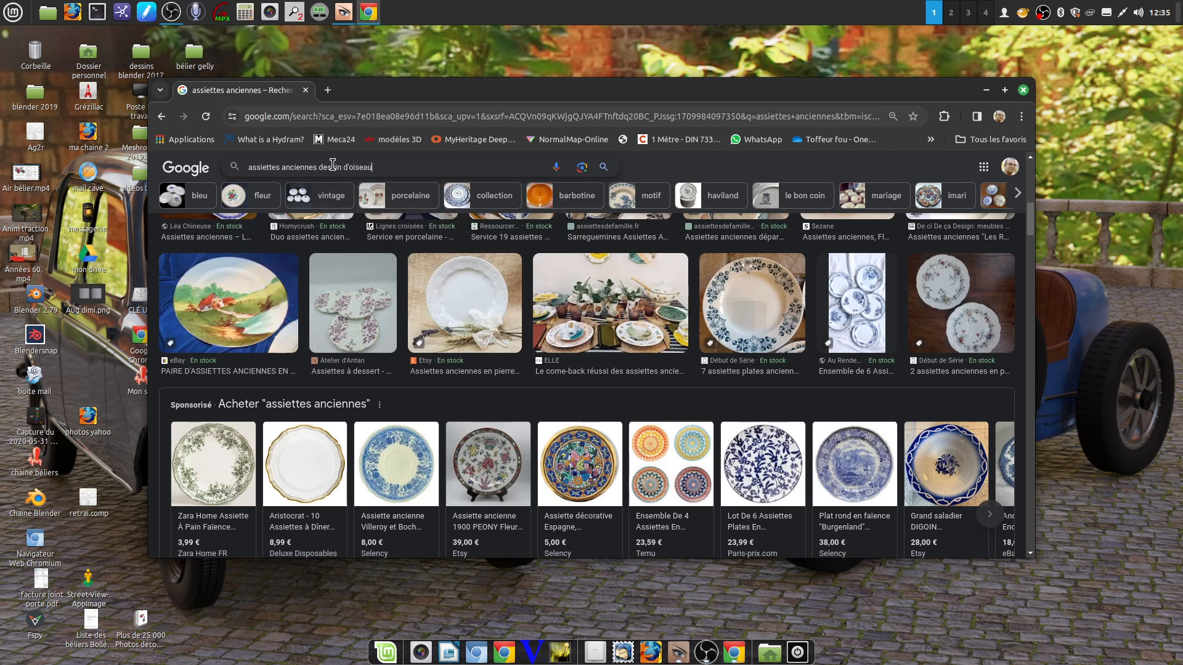
{"action": "type", "text": "x"}
{"action": "key", "text": "Return"}
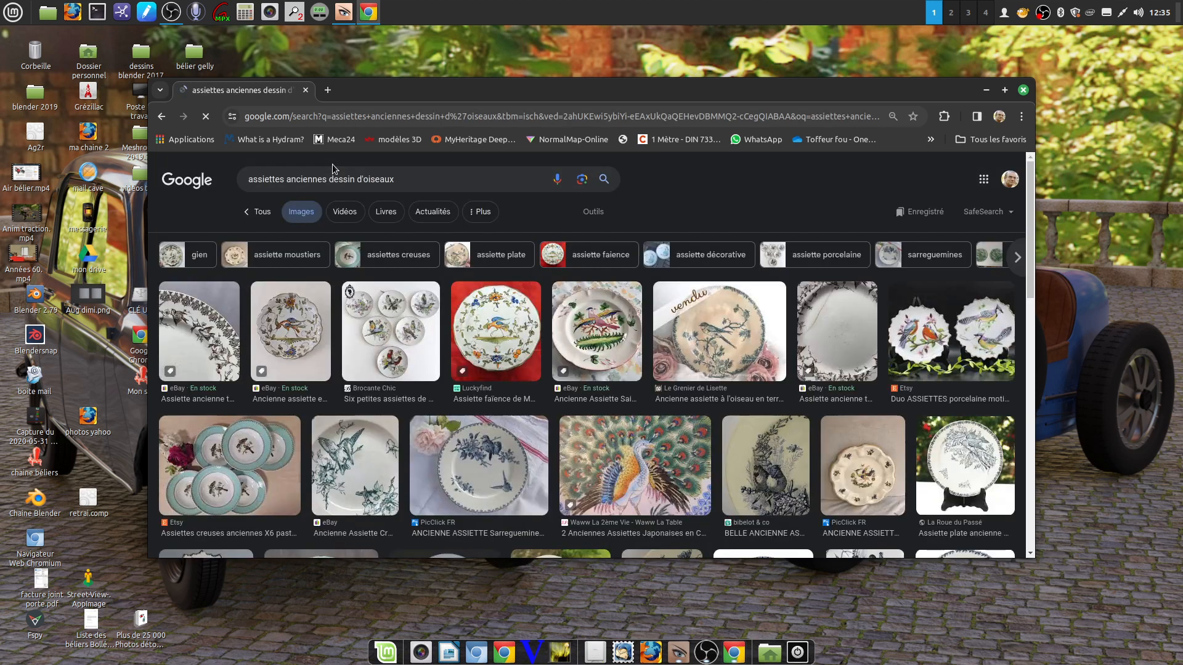
Look through the bird-decorated plates and preview Pinterest's blue Sarreguemines Favori plate with two birds on a branch.
{"action": "scroll", "coordinate": [730, 361], "scroll_direction": "down", "scroll_amount": 3}
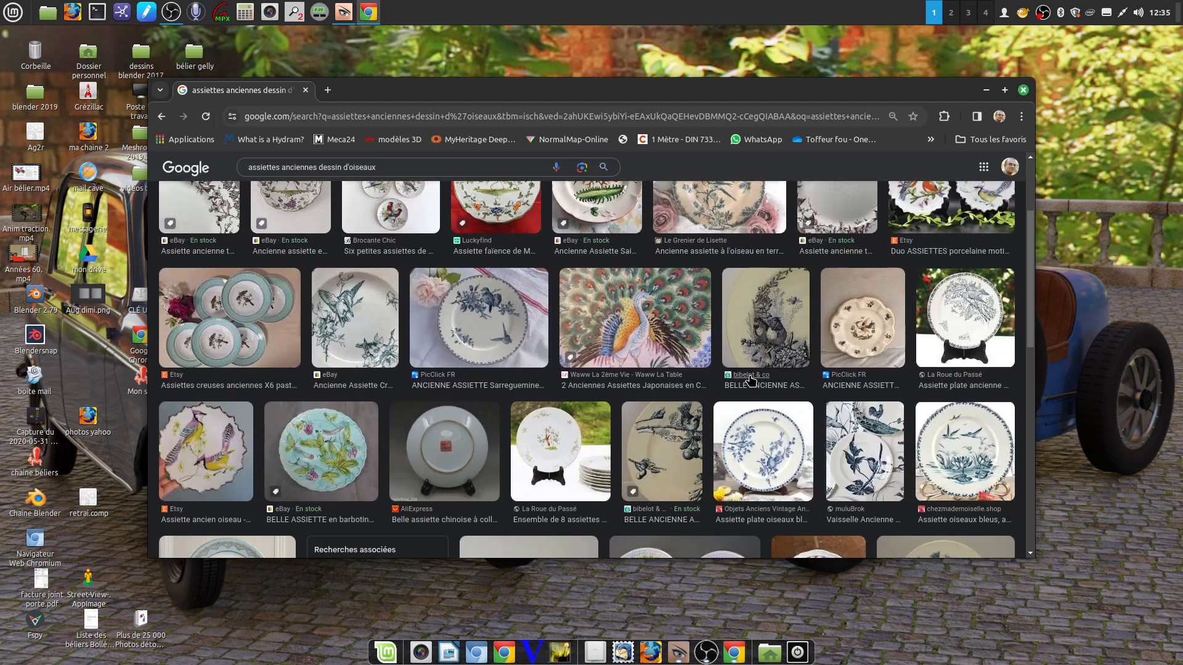
{"action": "scroll", "coordinate": [739, 372], "scroll_direction": "down", "scroll_amount": 3}
{"action": "scroll", "coordinate": [656, 394], "scroll_direction": "down", "scroll_amount": 4}
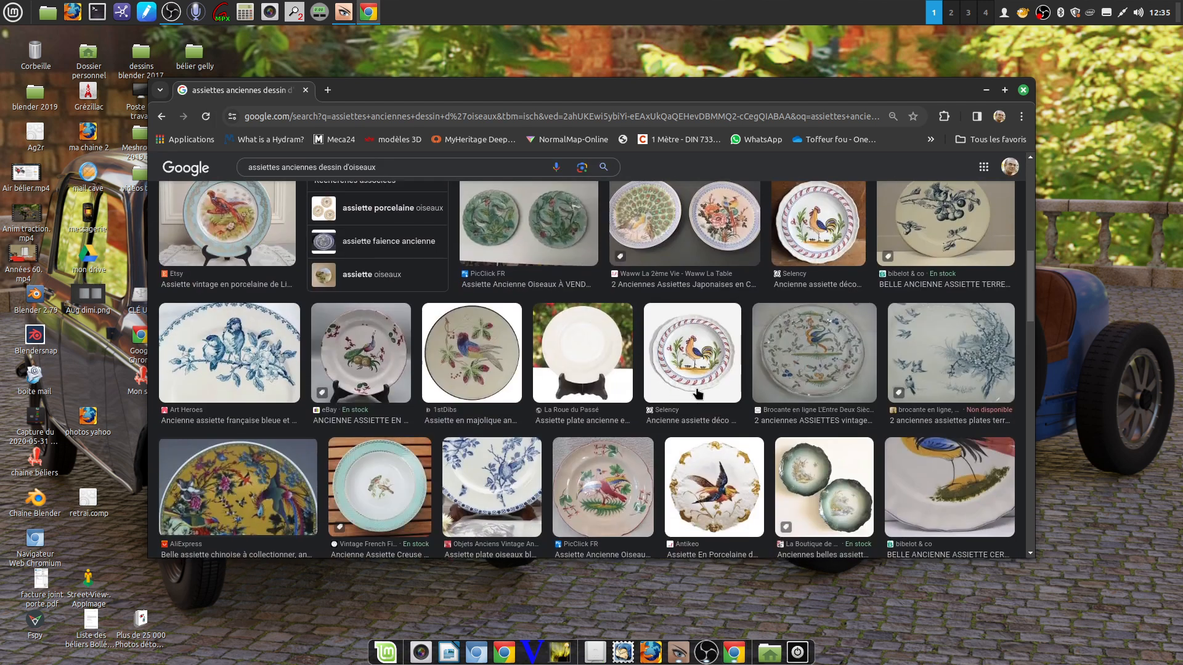
{"action": "scroll", "coordinate": [665, 404], "scroll_direction": "down", "scroll_amount": 4}
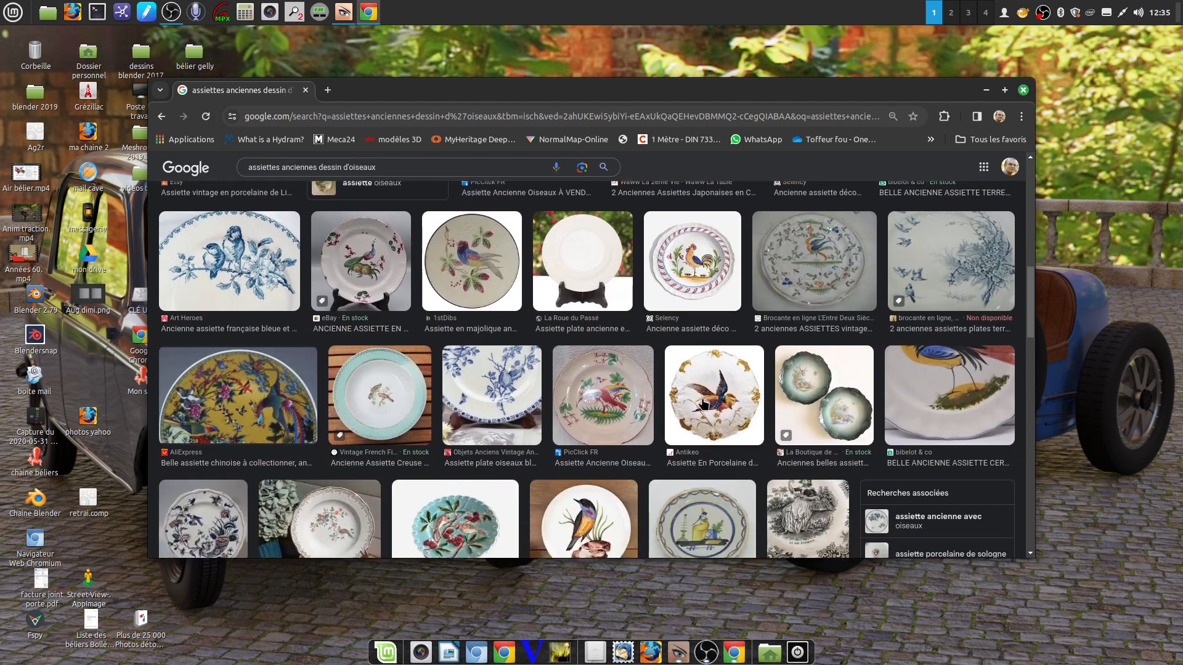
{"action": "scroll", "coordinate": [684, 404], "scroll_direction": "down", "scroll_amount": 3}
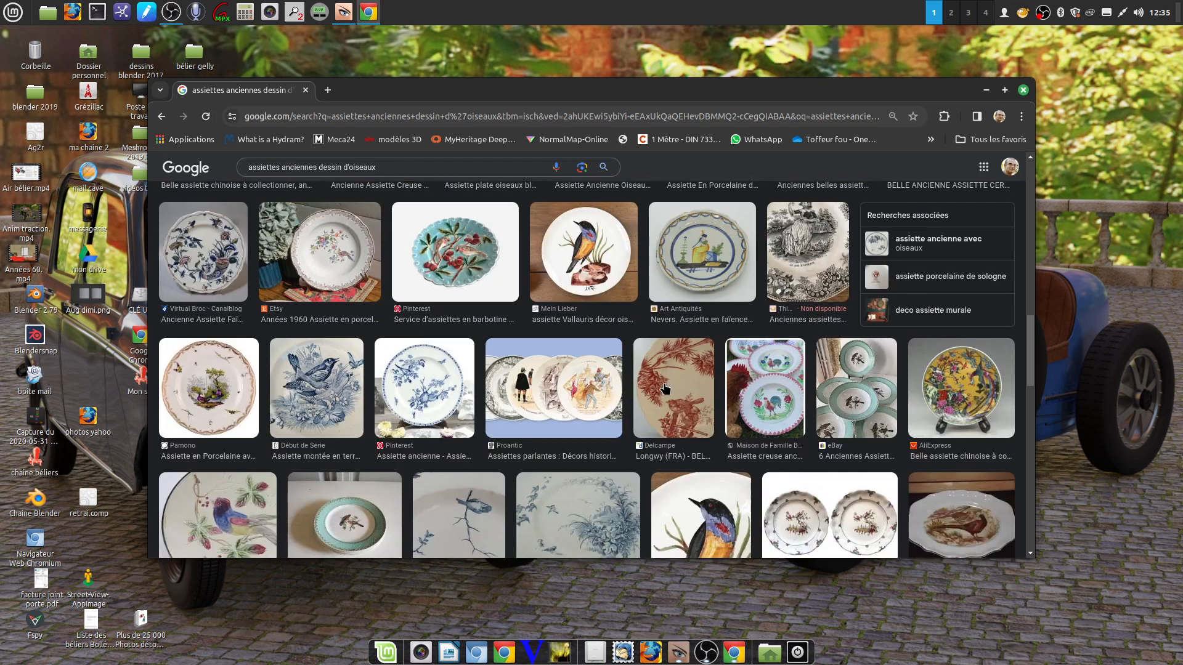
{"action": "scroll", "coordinate": [693, 408], "scroll_direction": "down", "scroll_amount": 3}
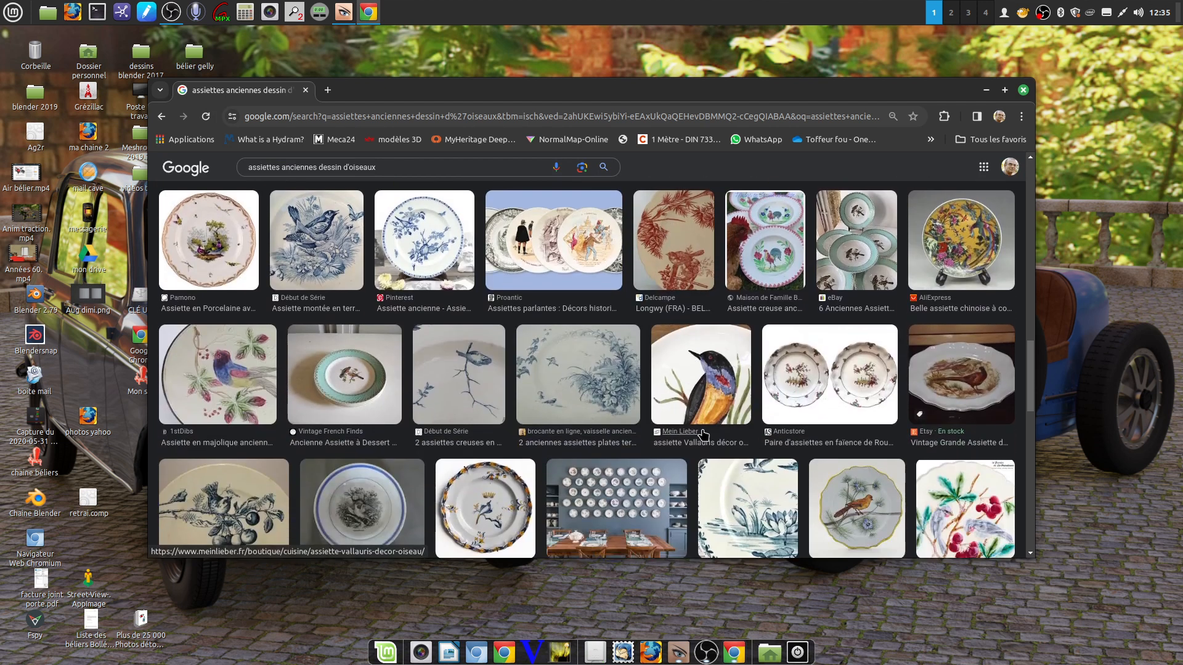
{"action": "scroll", "coordinate": [703, 435], "scroll_direction": "down", "scroll_amount": 3}
{"action": "scroll", "coordinate": [703, 435], "scroll_direction": "down", "scroll_amount": 3}
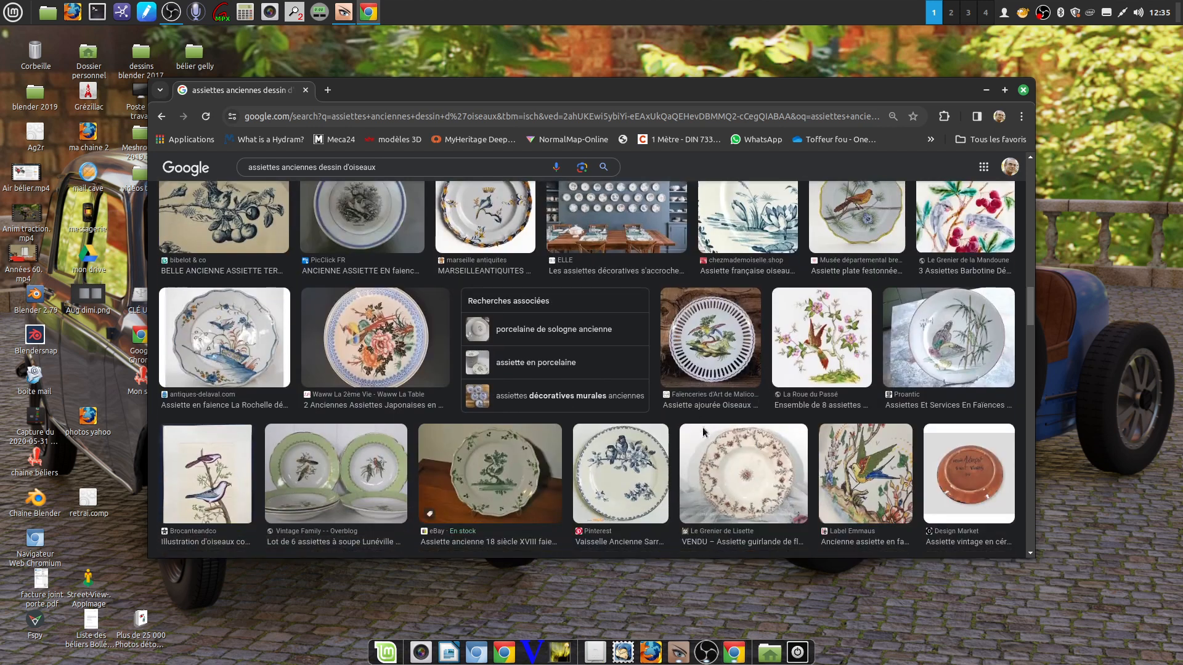
{"action": "scroll", "coordinate": [673, 448], "scroll_direction": "down", "scroll_amount": 2}
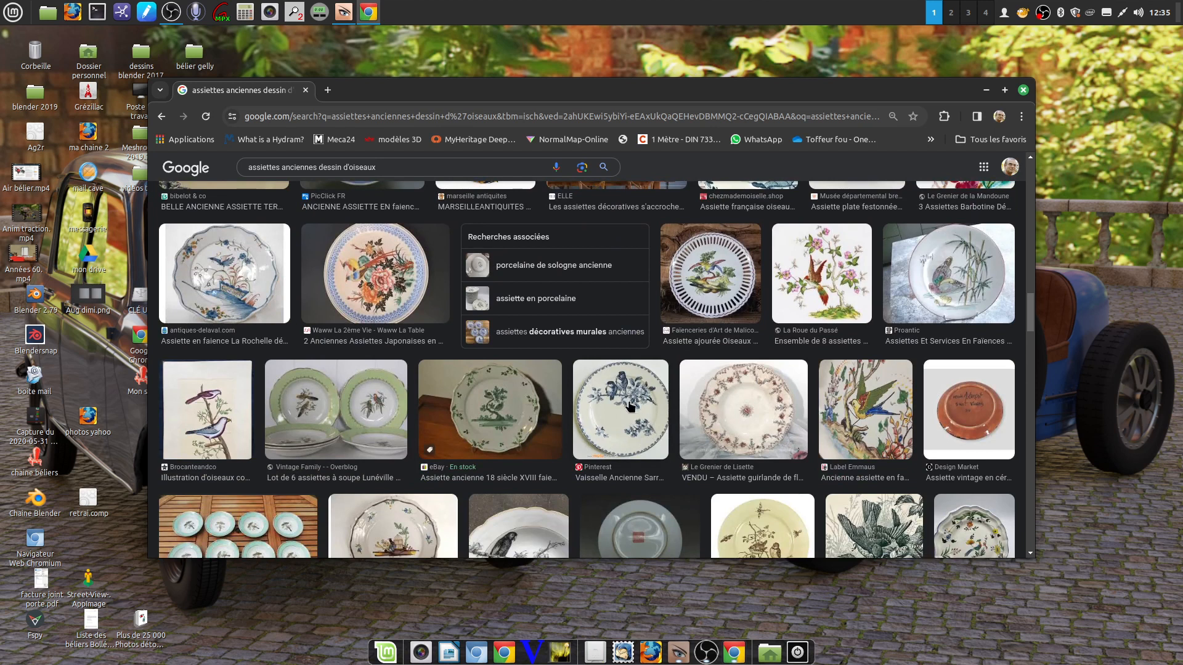
{"action": "scroll", "coordinate": [628, 400], "scroll_direction": "down", "scroll_amount": 2}
{"action": "left_click", "coordinate": [626, 341]}
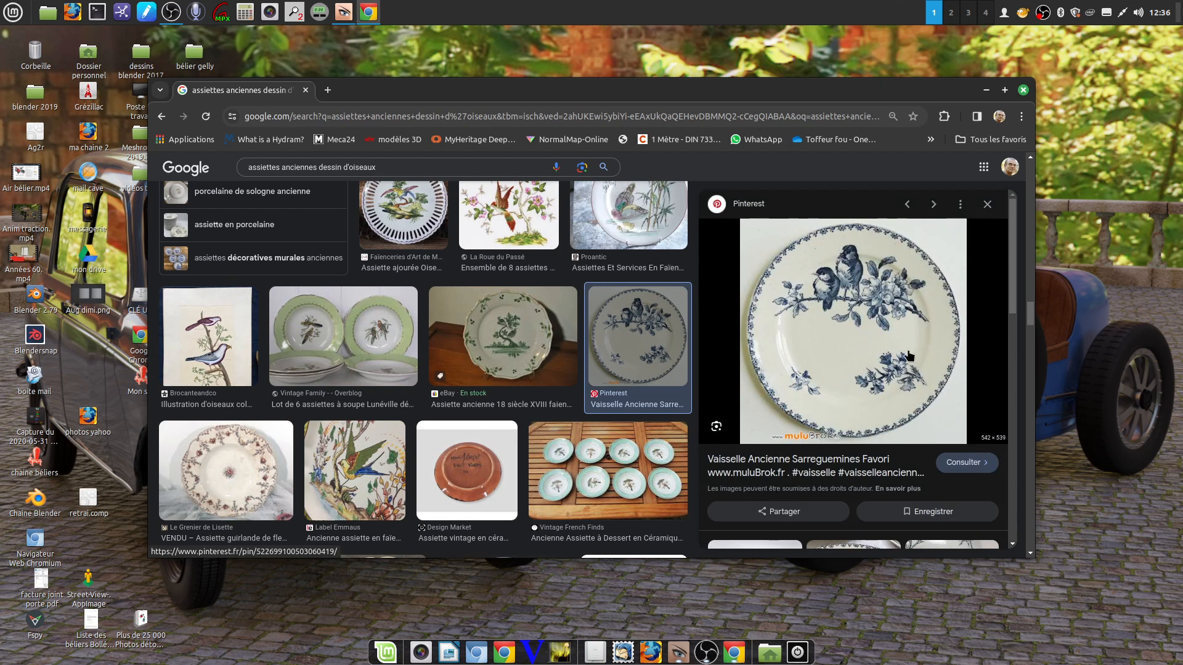
Look through the related images and preview the red Sarreguemines & Digoin Favori bird plate from Brocante en ligne Thé Marquise.
{"action": "scroll", "coordinate": [823, 397], "scroll_direction": "down", "scroll_amount": 5}
{"action": "scroll", "coordinate": [829, 394], "scroll_direction": "down", "scroll_amount": 4}
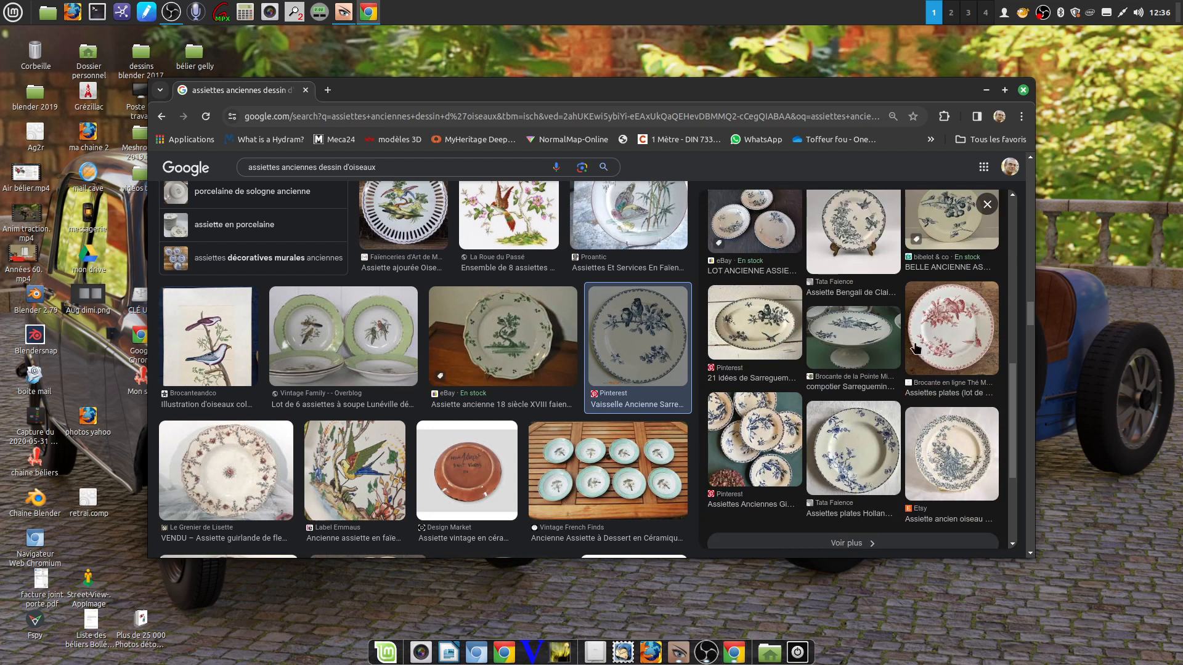
{"action": "scroll", "coordinate": [557, 336], "scroll_direction": "down", "scroll_amount": 2}
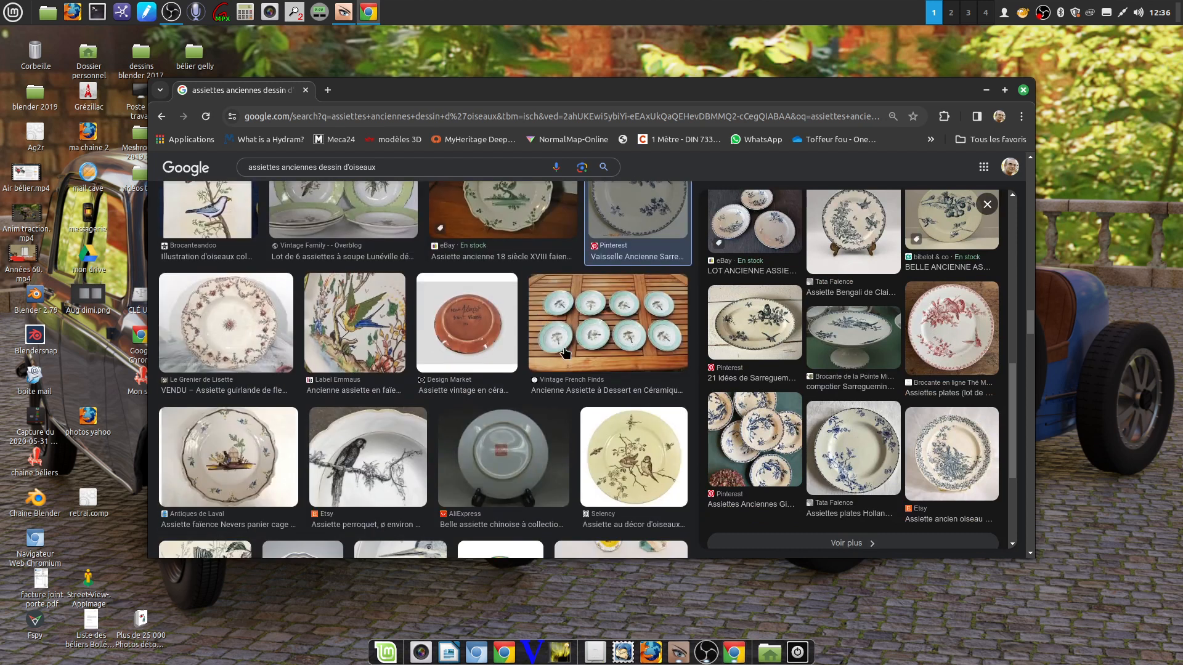
{"action": "scroll", "coordinate": [565, 352], "scroll_direction": "down", "scroll_amount": 3}
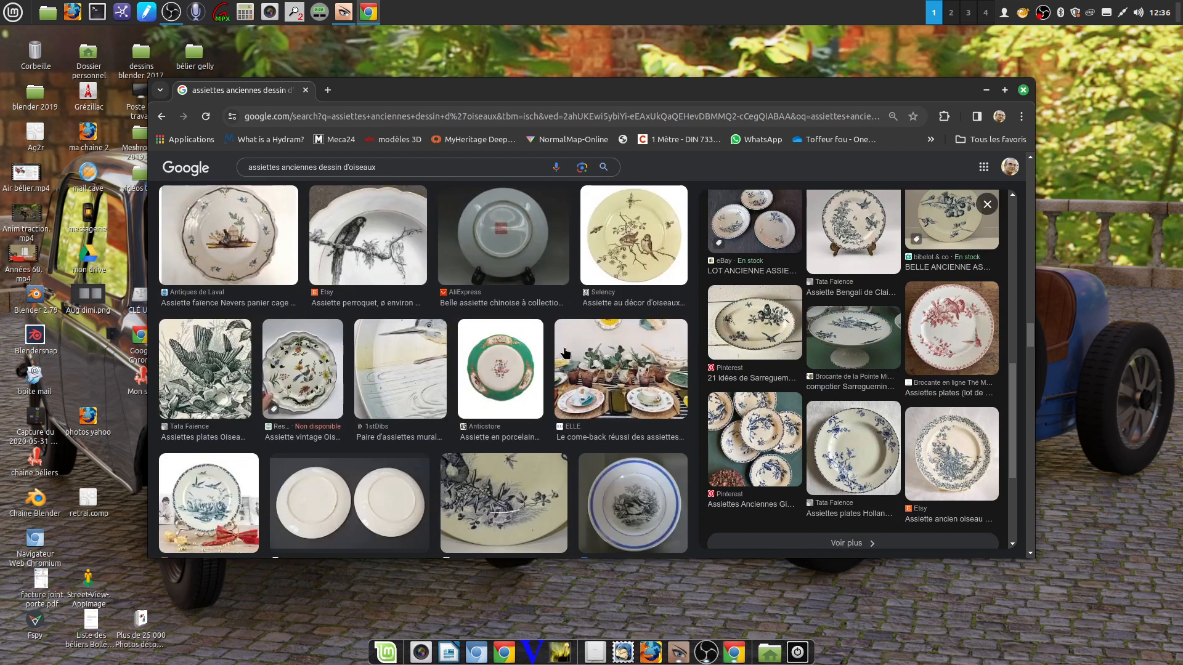
{"action": "left_click", "coordinate": [939, 347]}
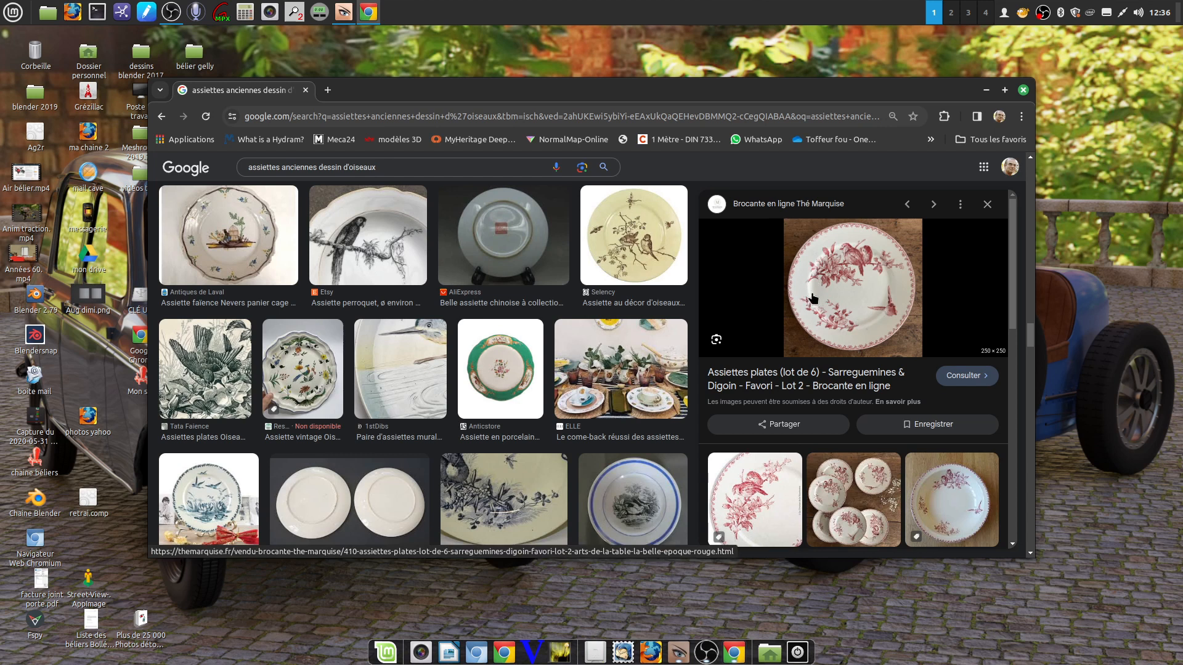
Look through the related images and the remaining bird-decorated plate results, and close the browser.
{"action": "scroll", "coordinate": [852, 288], "scroll_direction": "down", "scroll_amount": 5}
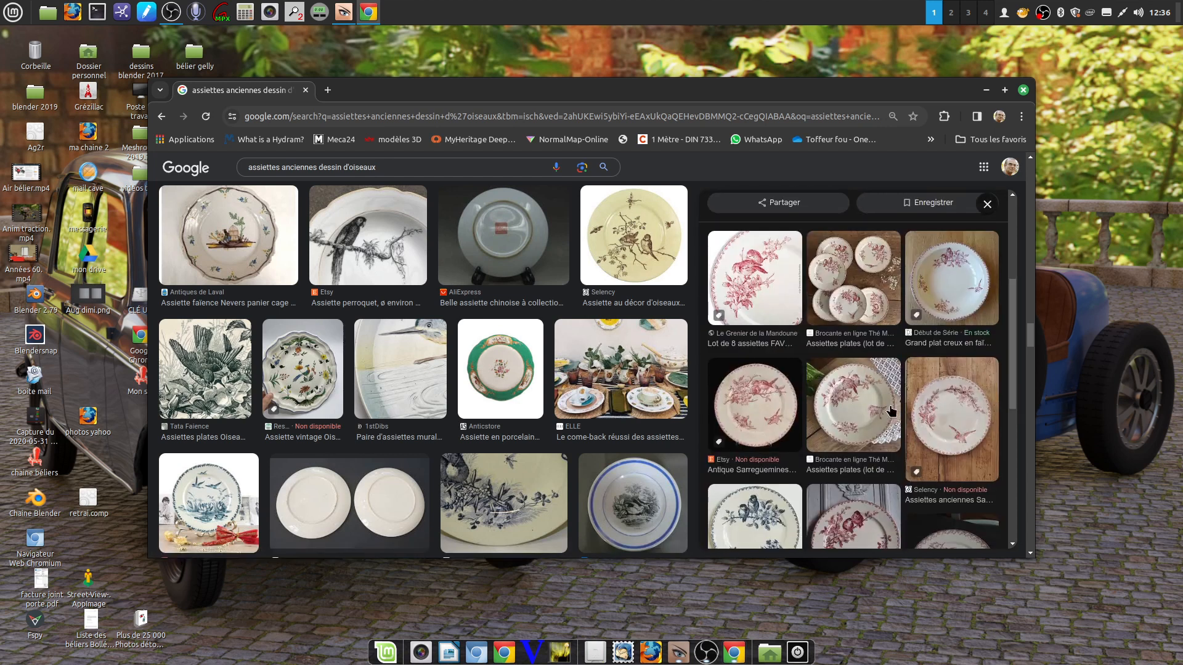
{"action": "scroll", "coordinate": [875, 400], "scroll_direction": "down", "scroll_amount": 5}
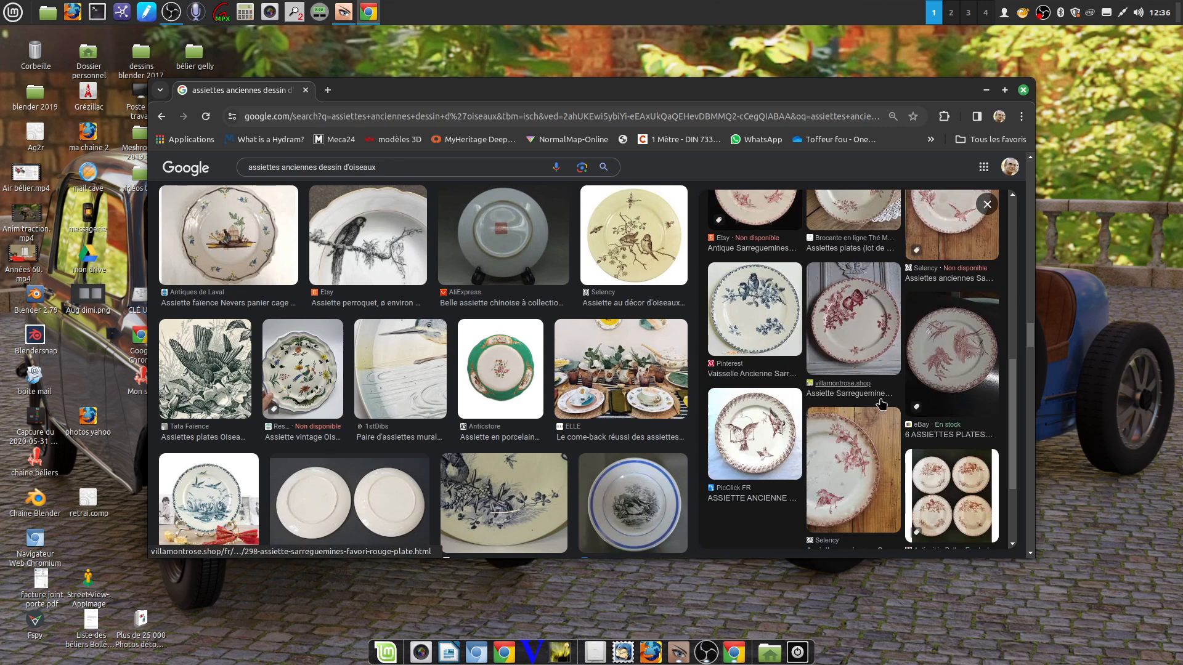
{"action": "scroll", "coordinate": [509, 440], "scroll_direction": "down", "scroll_amount": 15}
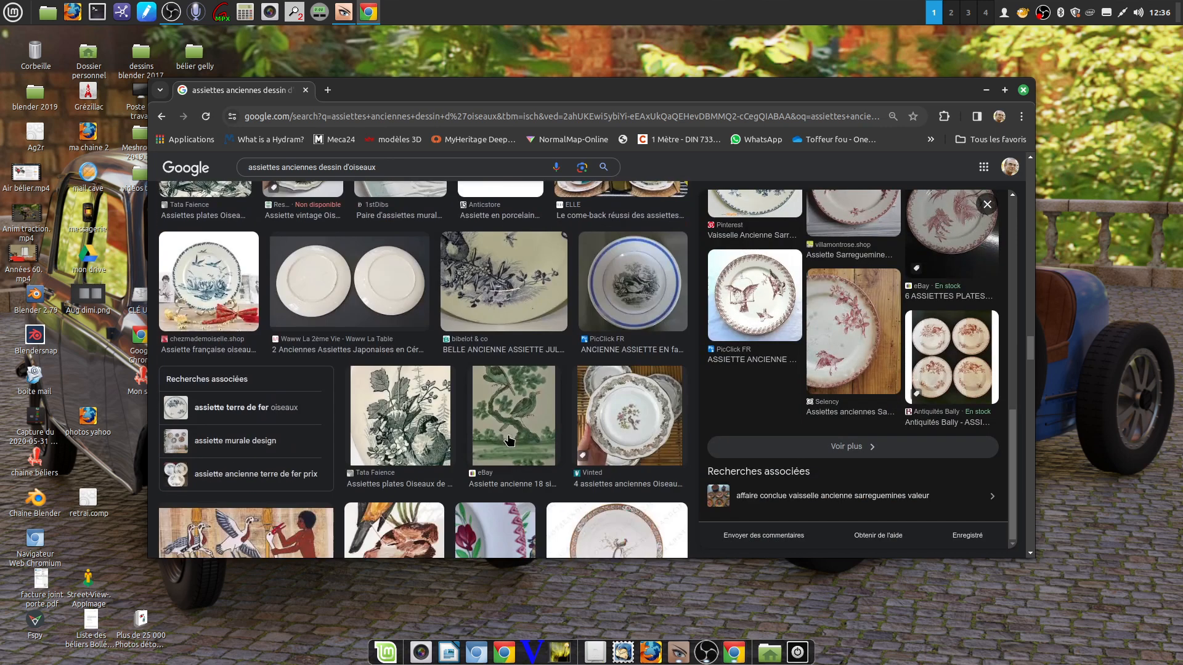
{"action": "scroll", "coordinate": [509, 440], "scroll_direction": "down", "scroll_amount": 3}
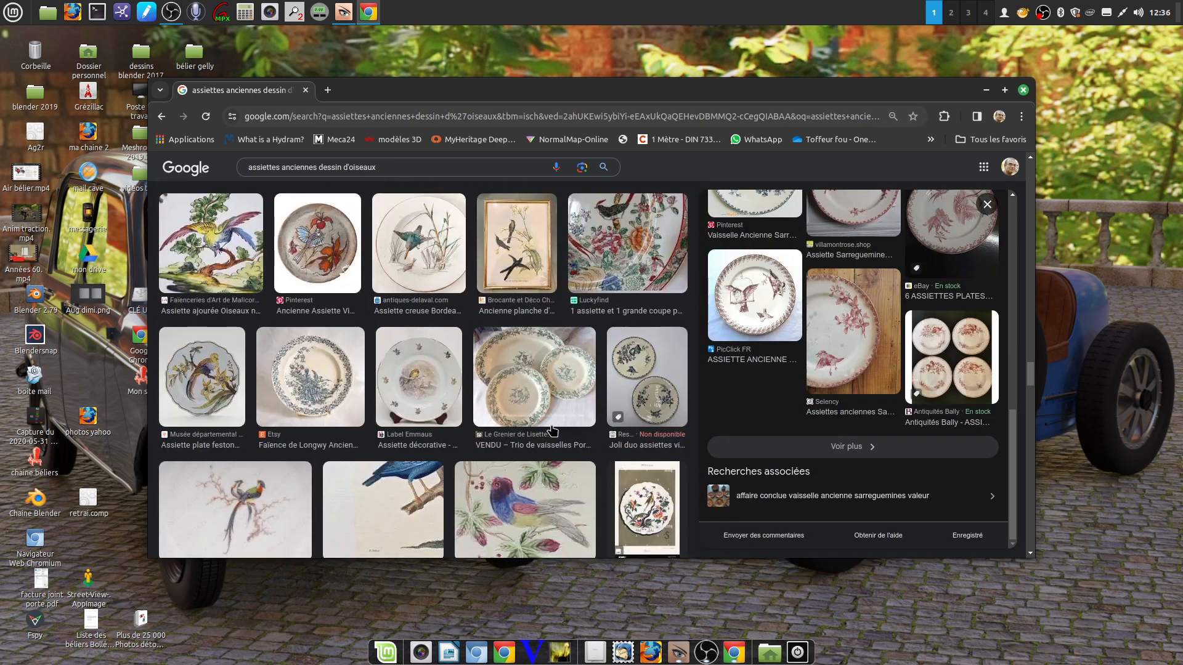
{"action": "scroll", "coordinate": [553, 431], "scroll_direction": "down", "scroll_amount": 3}
{"action": "scroll", "coordinate": [553, 431], "scroll_direction": "down", "scroll_amount": 3}
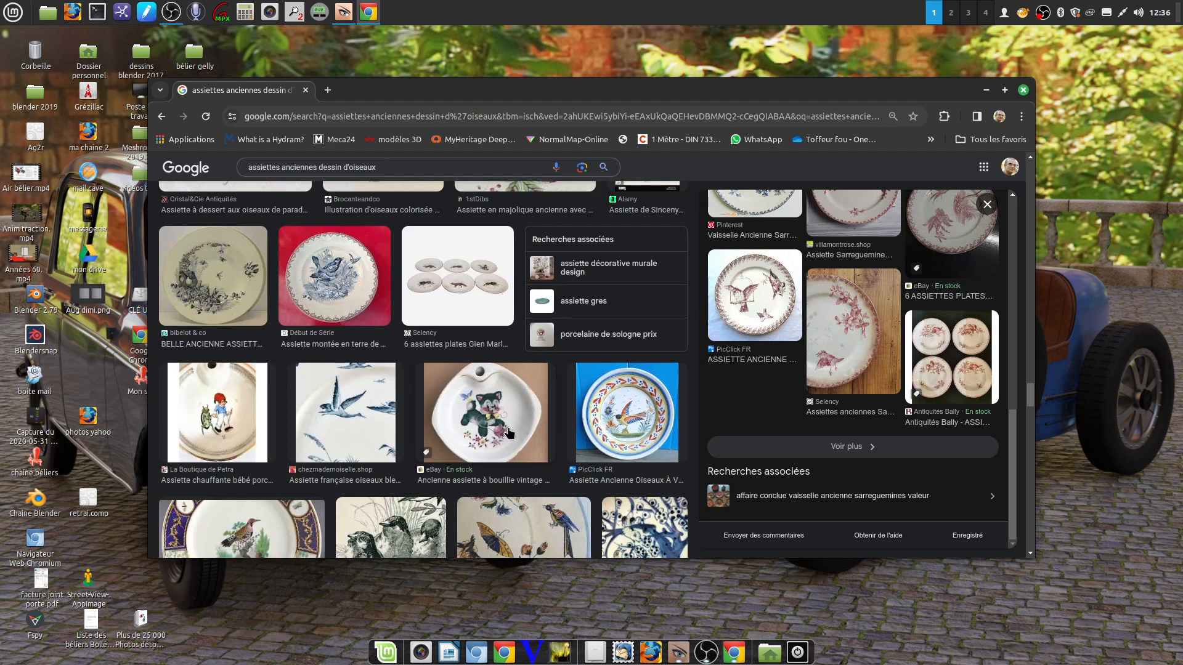
{"action": "scroll", "coordinate": [524, 430], "scroll_direction": "down", "scroll_amount": 5}
{"action": "scroll", "coordinate": [541, 435], "scroll_direction": "down", "scroll_amount": 5}
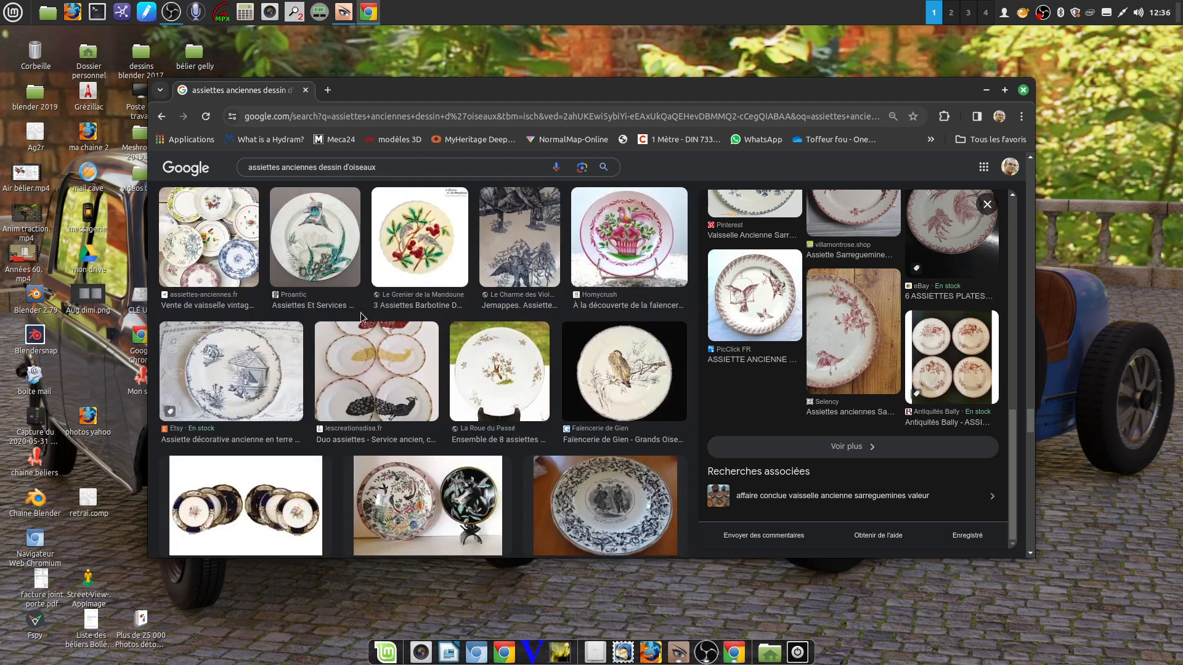
{"action": "scroll", "coordinate": [434, 346], "scroll_direction": "down", "scroll_amount": 5}
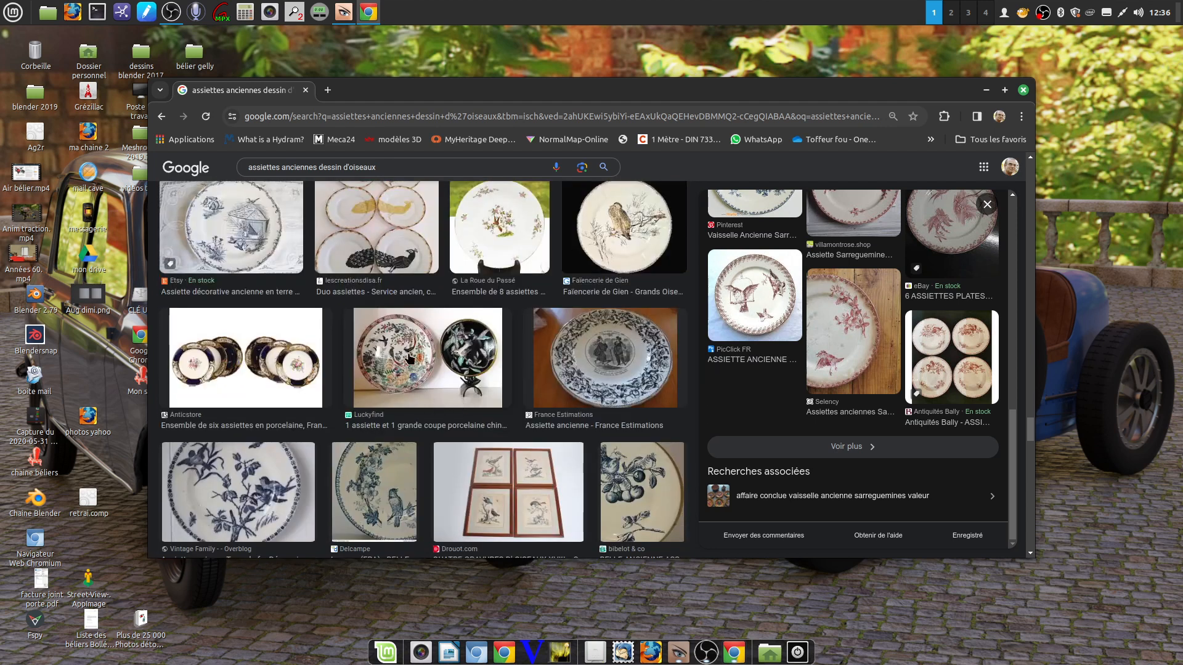
{"action": "scroll", "coordinate": [439, 409], "scroll_direction": "down", "scroll_amount": 4}
{"action": "scroll", "coordinate": [439, 410], "scroll_direction": "down", "scroll_amount": 2}
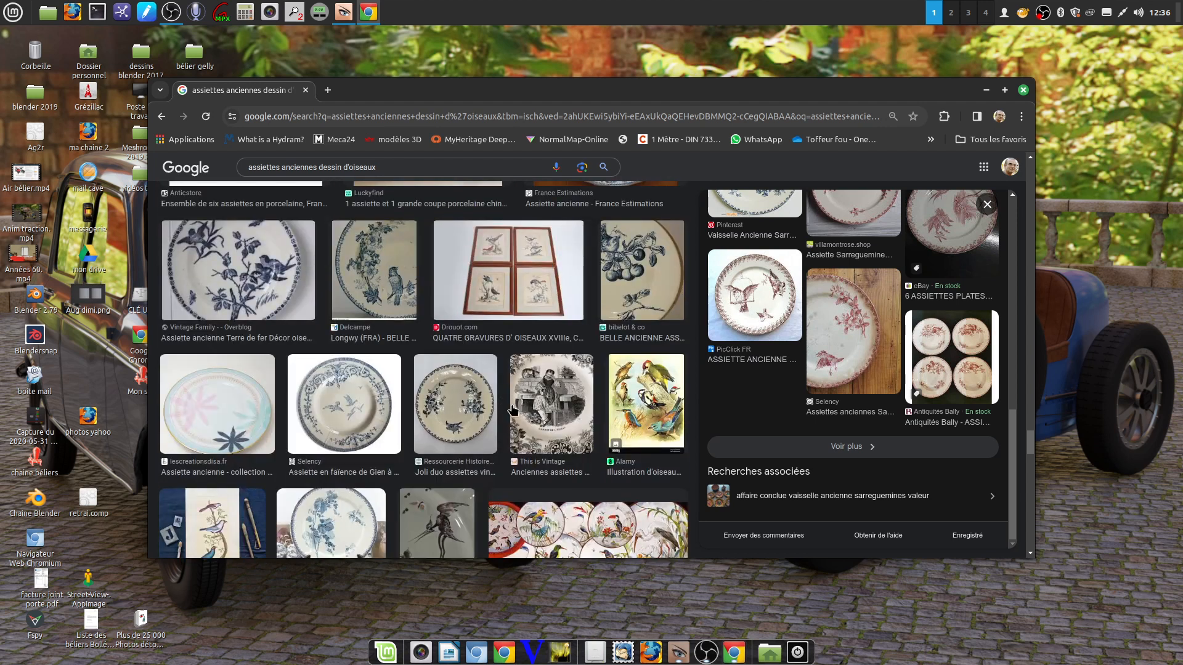
{"action": "scroll", "coordinate": [503, 405], "scroll_direction": "down", "scroll_amount": 4}
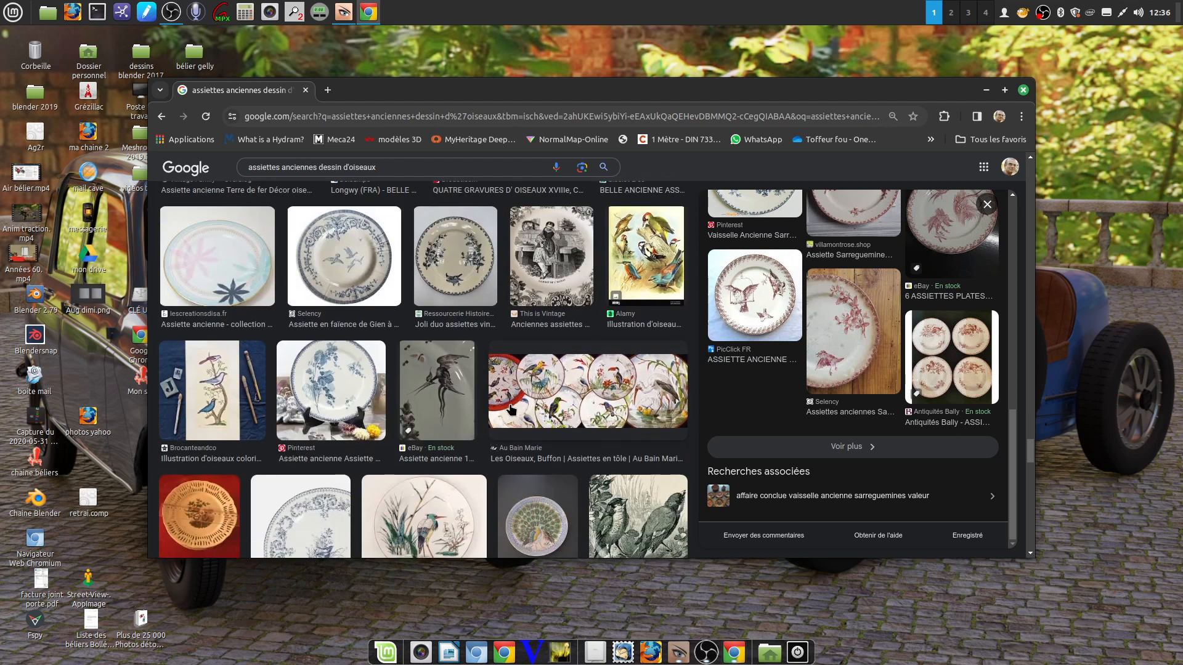
{"action": "left_click", "coordinate": [1023, 91]}
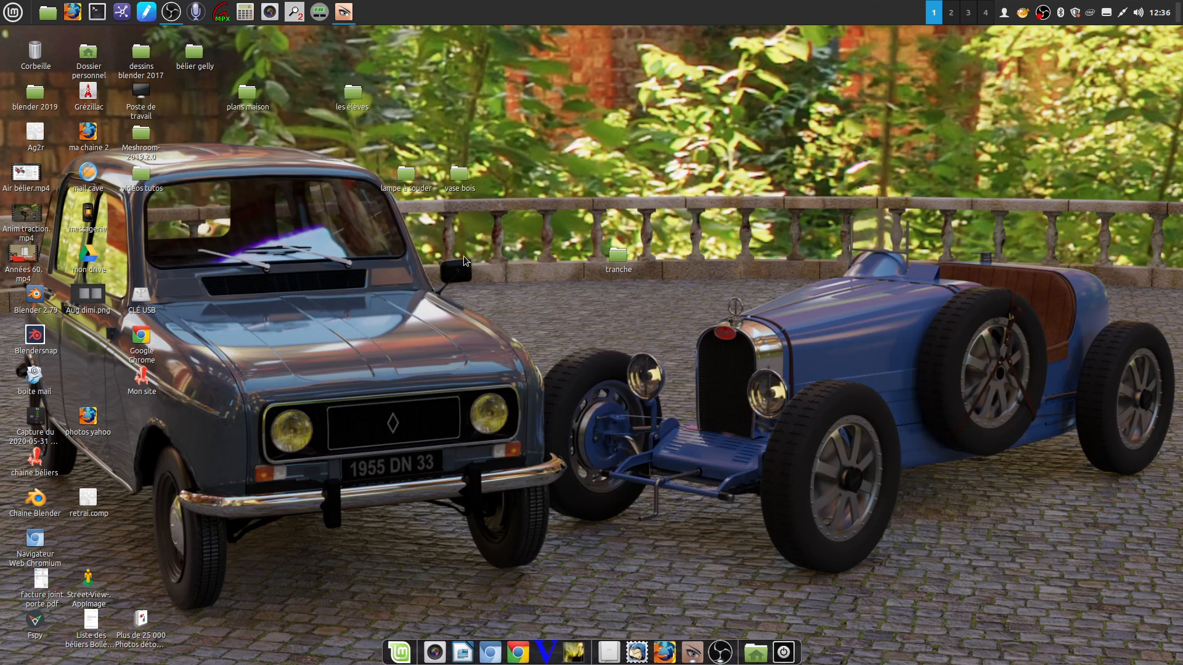
View the raspberry jam texture stored on the CLÉ USB drive, then close the image and the file window.
{"action": "double_click", "coordinate": [142, 296]}
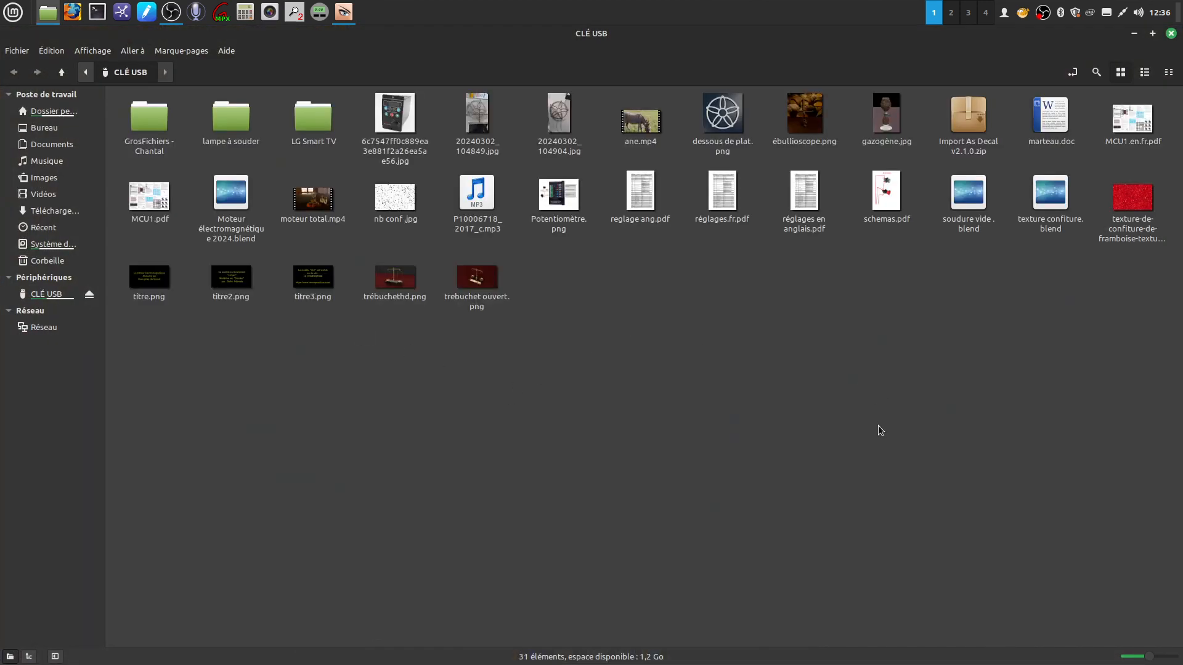
{"action": "double_click", "coordinate": [1132, 204]}
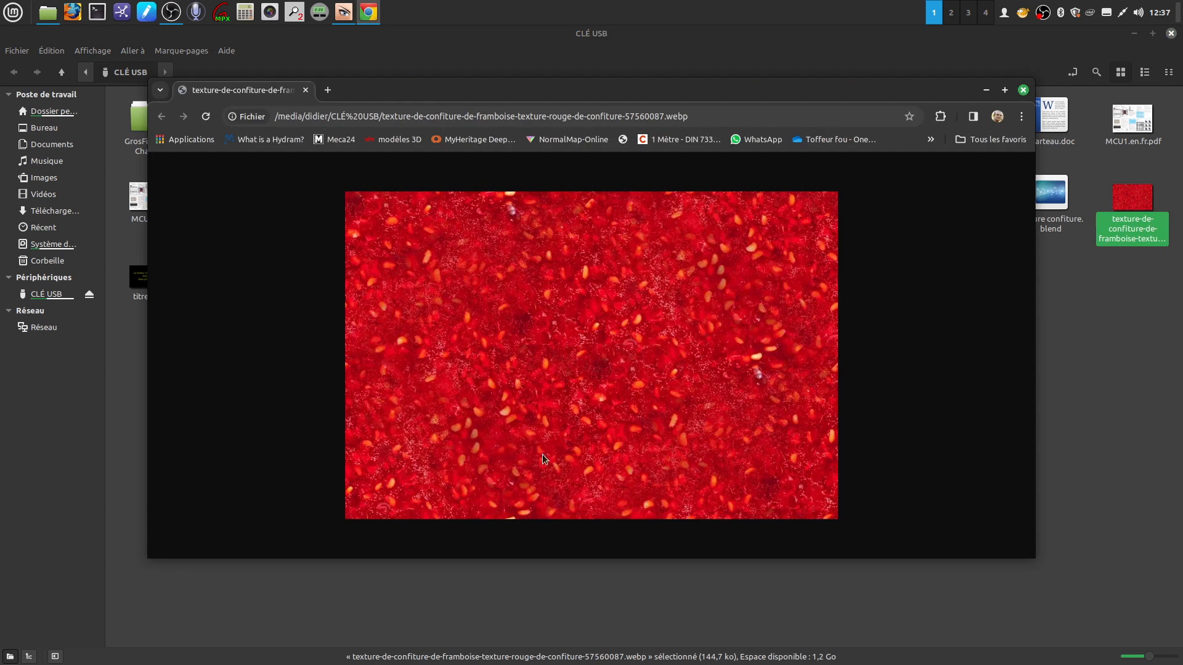
{"action": "left_click", "coordinate": [1171, 35]}
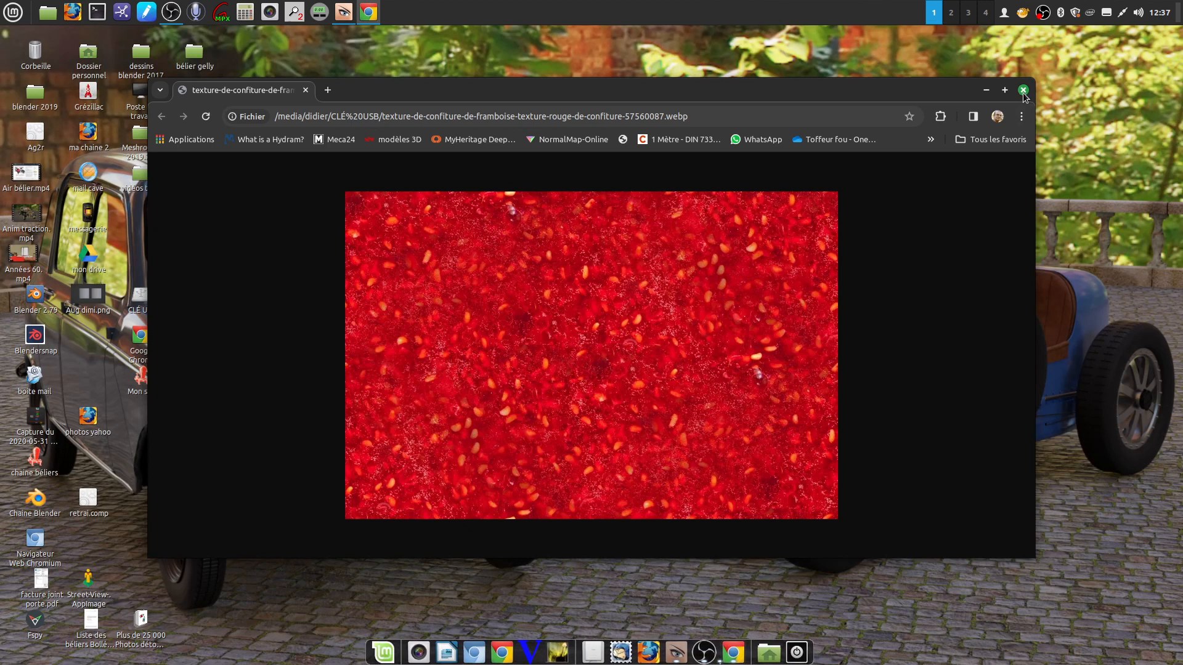
{"action": "left_click", "coordinate": [1023, 90]}
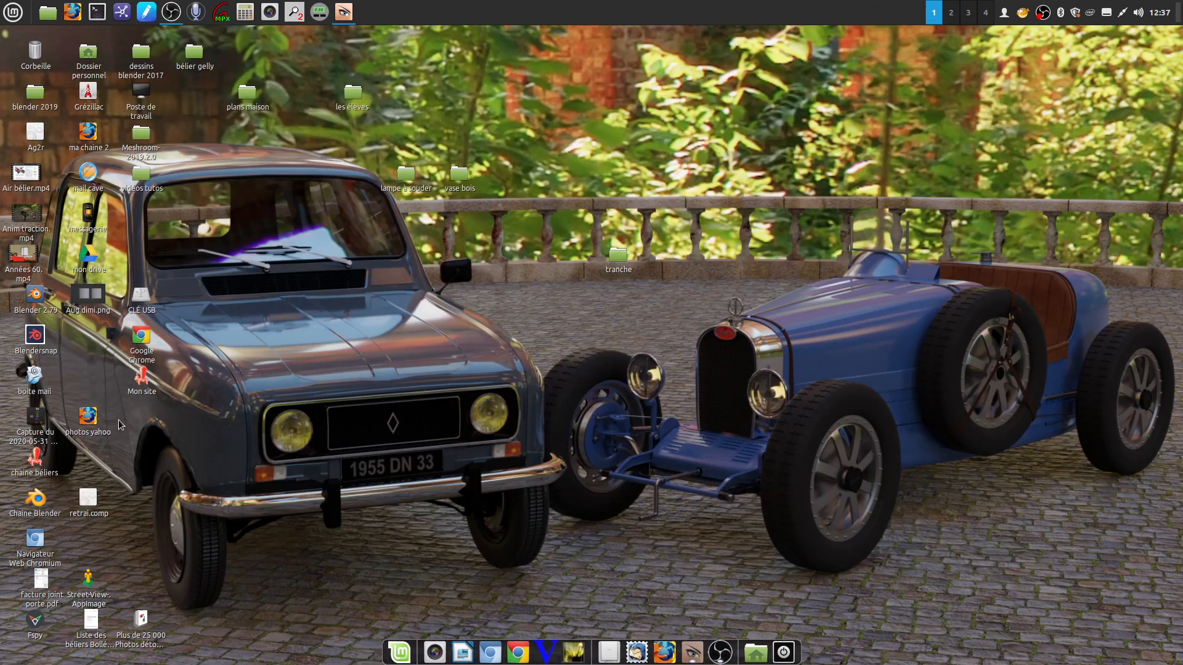
Try to open the raspberry jam .webp texture from the CLÉ USB drive with the second GIMP entry offered.
{"action": "double_click", "coordinate": [139, 297]}
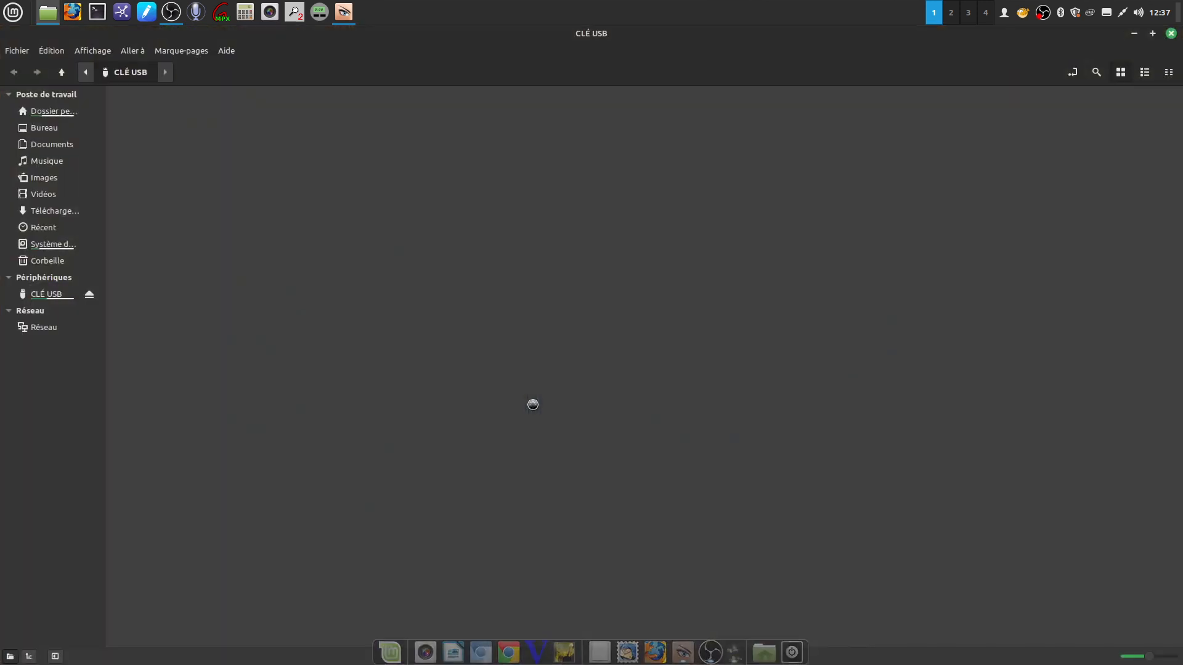
{"action": "right_click", "coordinate": [1121, 199]}
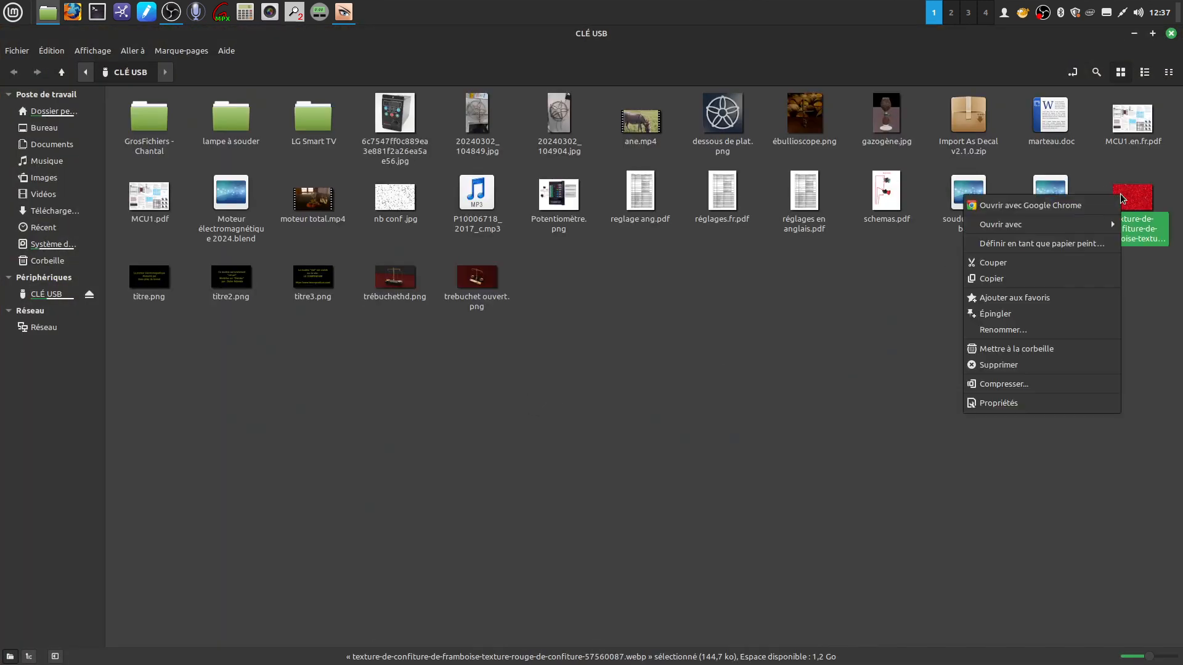
{"action": "mouse_move", "coordinate": [975, 228]}
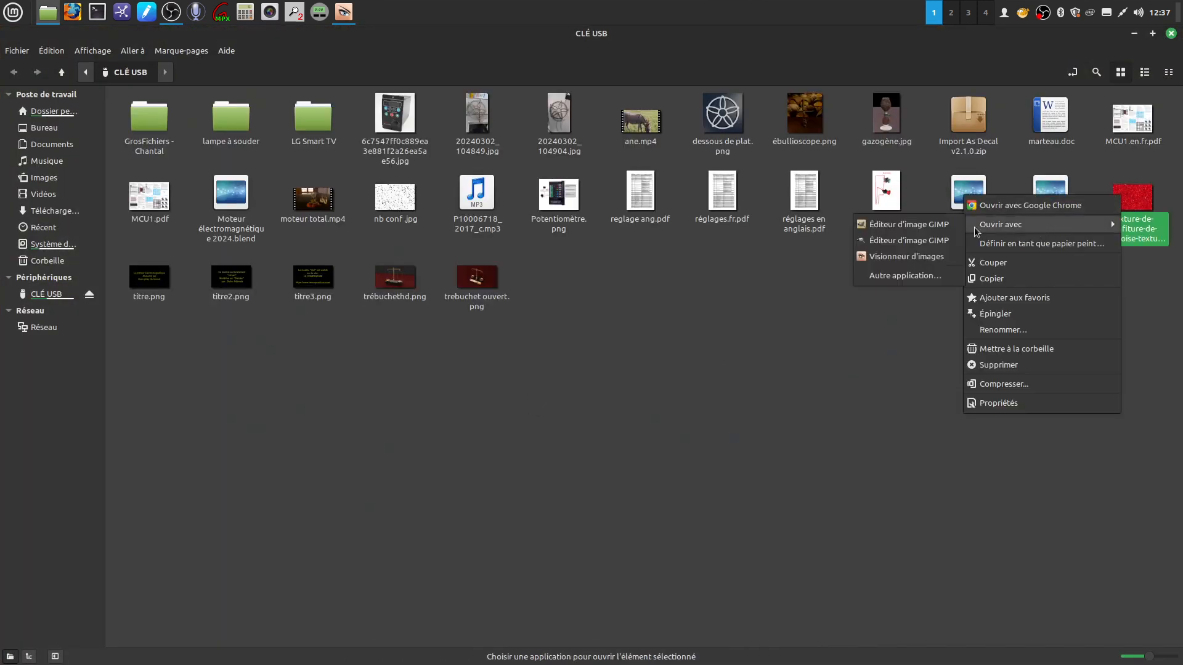
{"action": "left_click", "coordinate": [938, 242]}
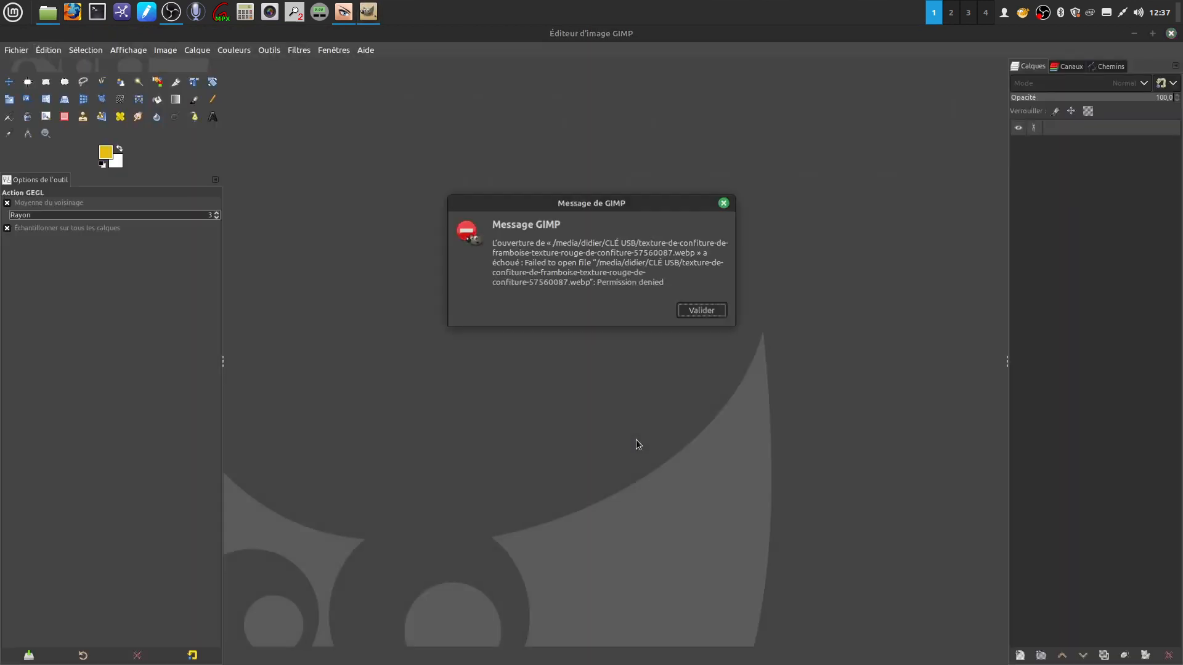
{"action": "left_click", "coordinate": [702, 311]}
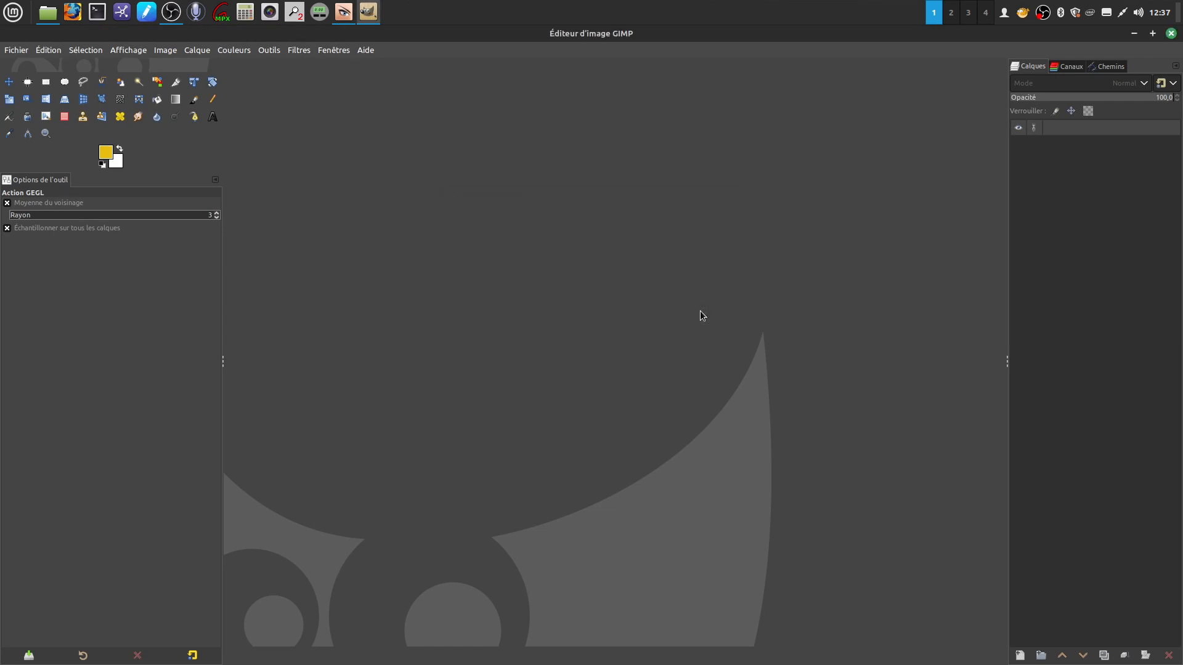
{"action": "left_click", "coordinate": [1171, 33]}
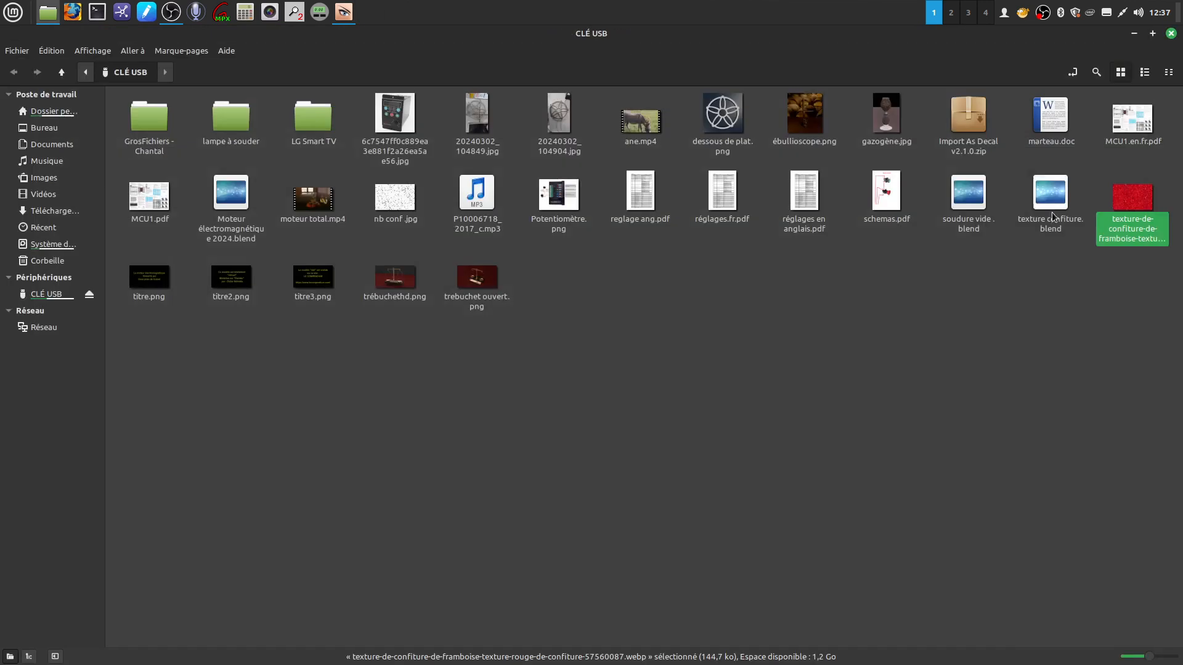
Open the raspberry jam .webp texture with the first GIMP entry offered.
{"action": "right_click", "coordinate": [1128, 204]}
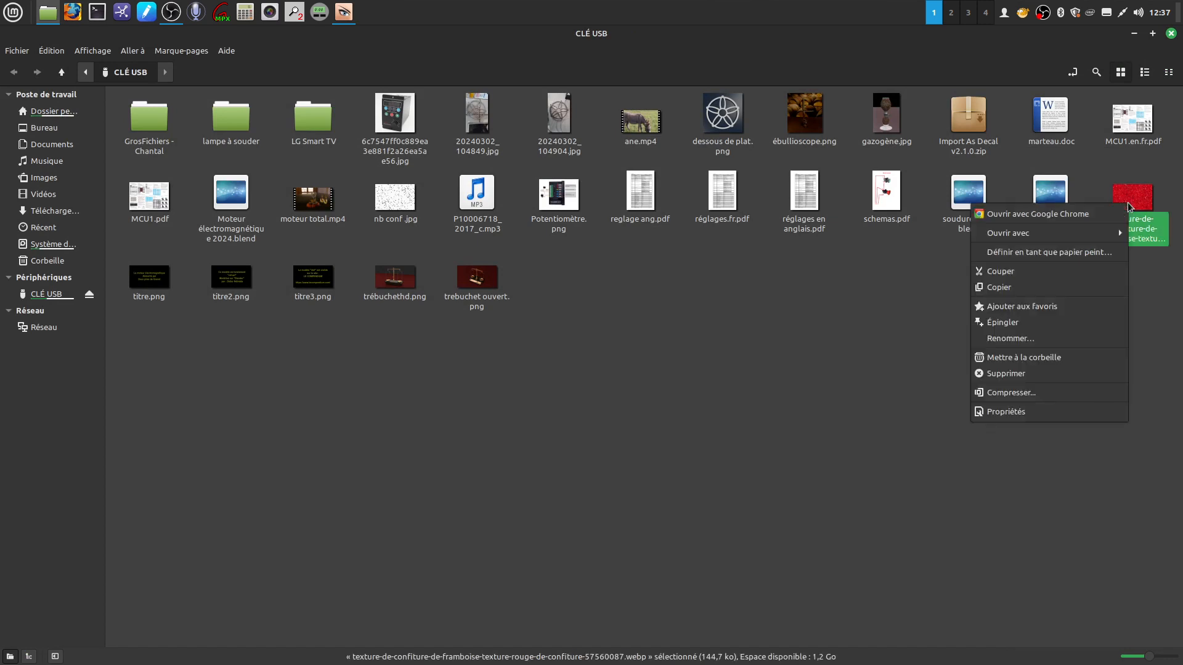
{"action": "mouse_move", "coordinate": [1023, 232]}
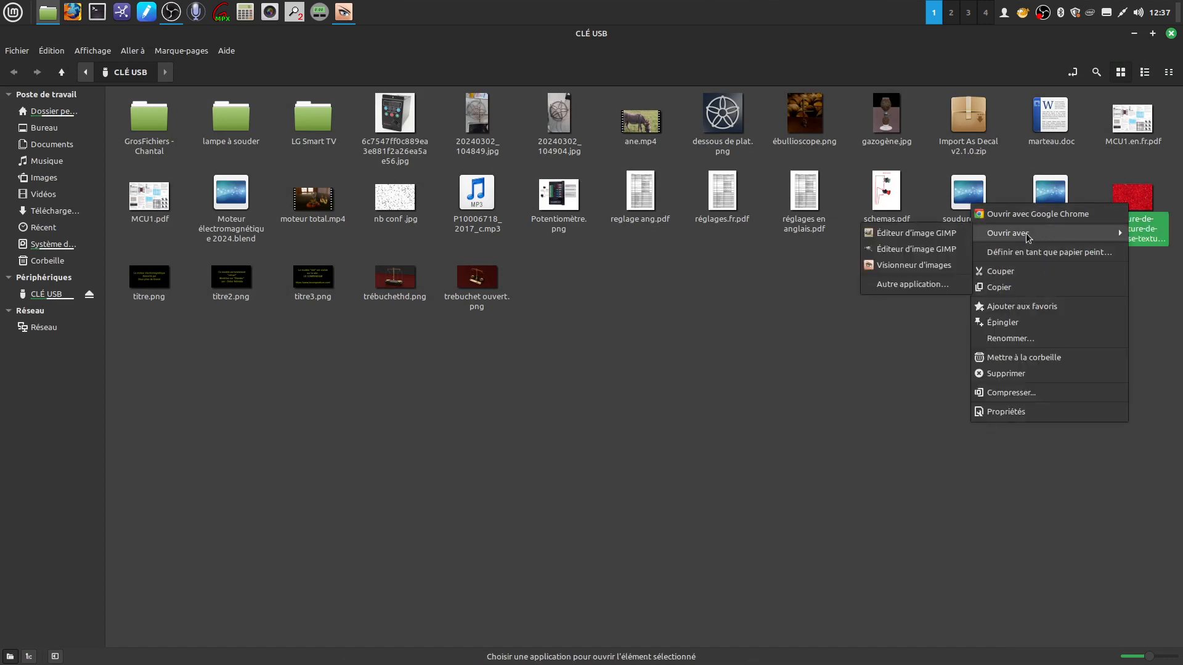
{"action": "left_click", "coordinate": [947, 235]}
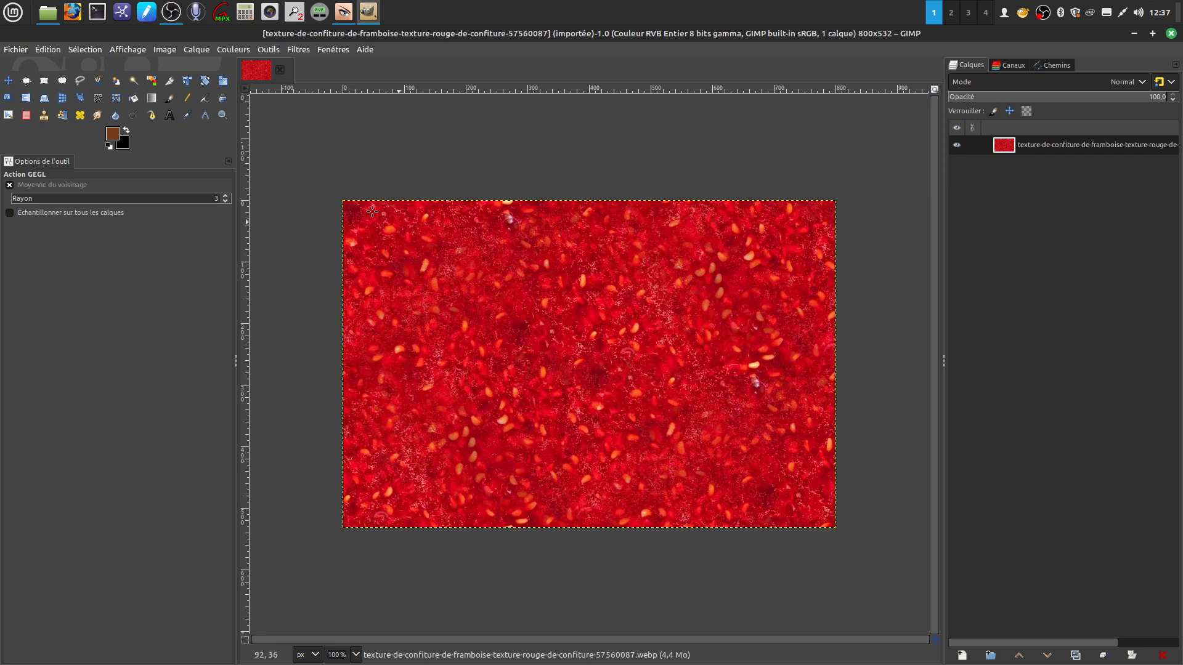
{"action": "left_click", "coordinate": [300, 52]}
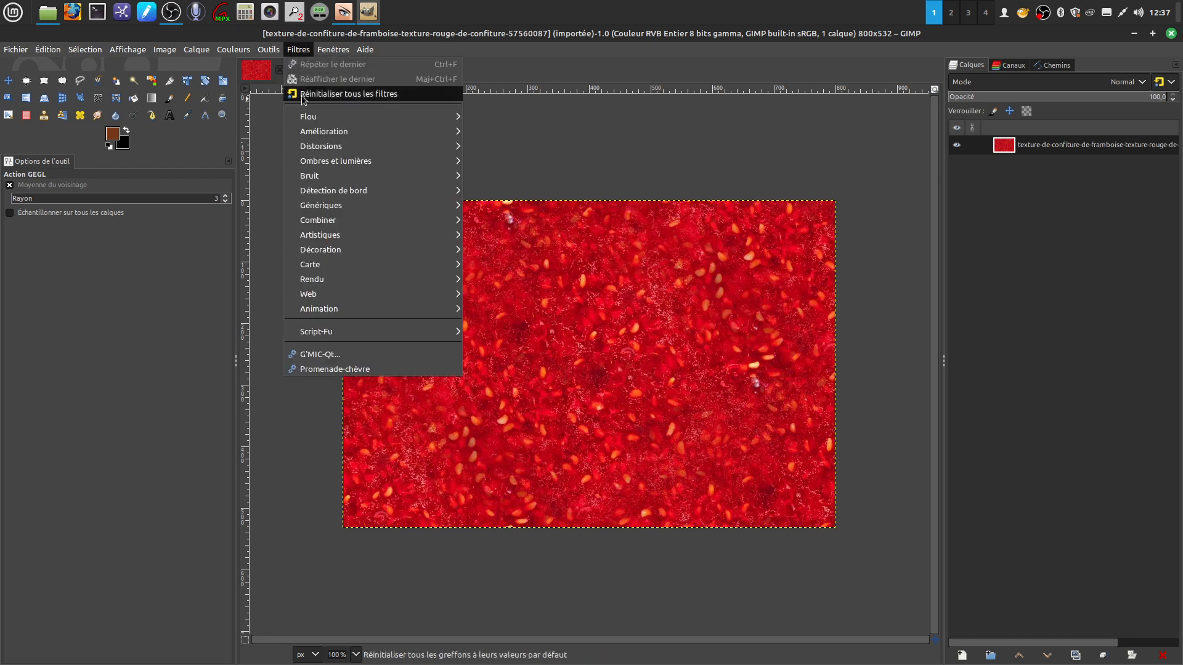
{"action": "mouse_move", "coordinate": [338, 265]}
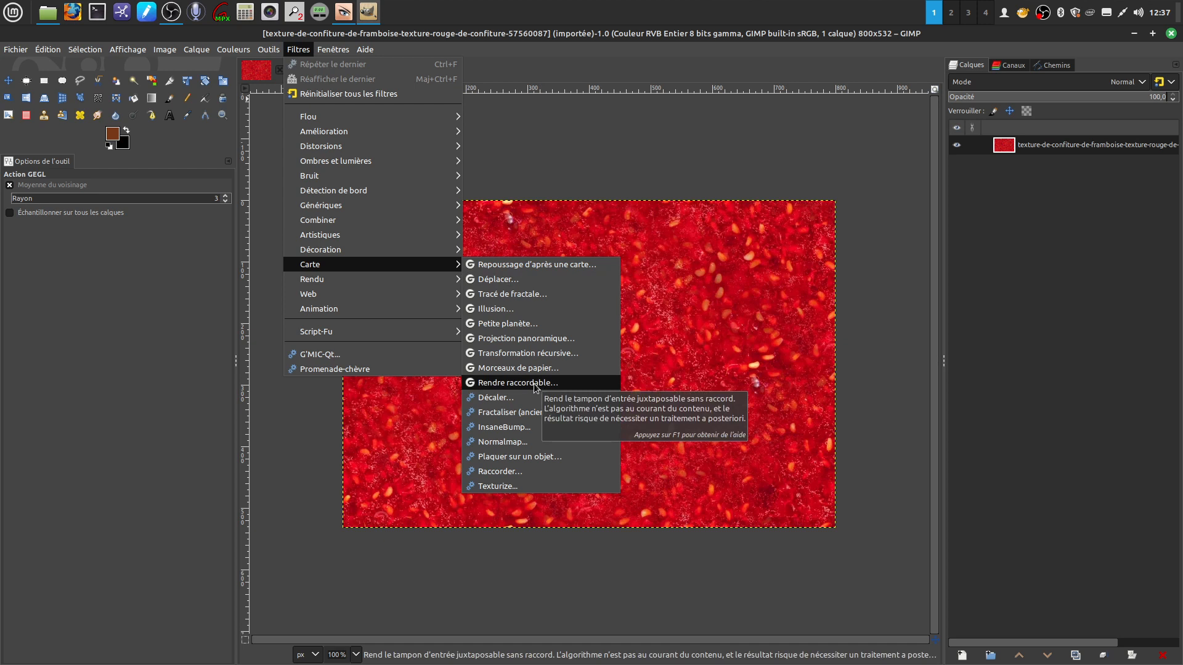
{"action": "left_click", "coordinate": [563, 154]}
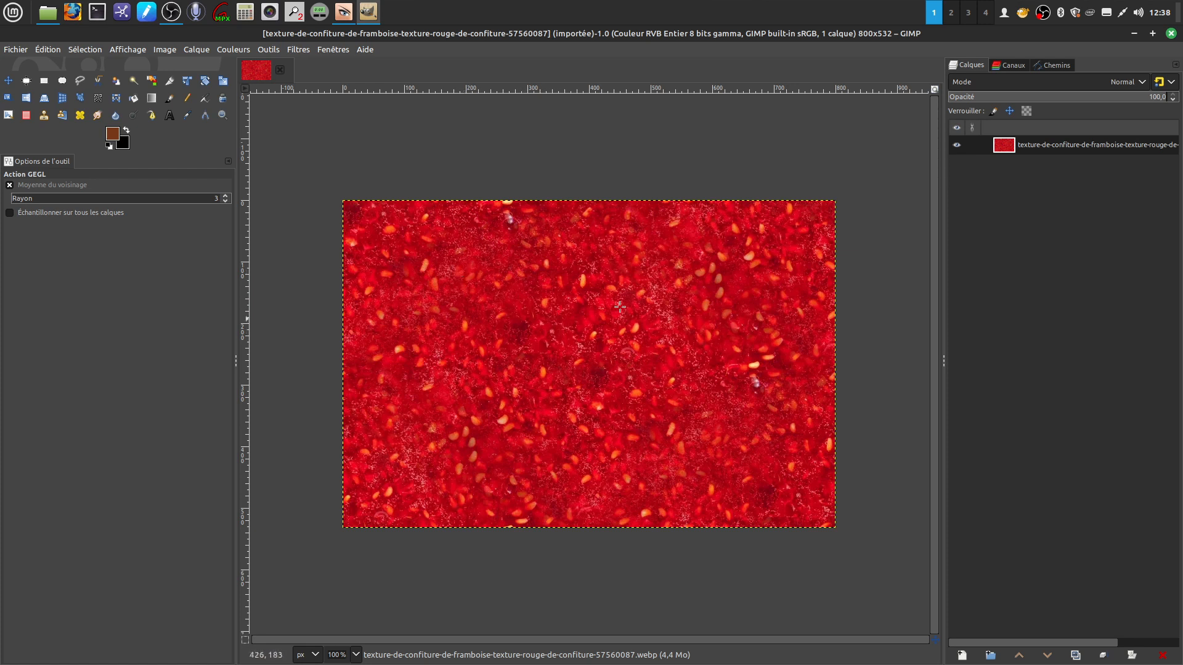
Duplicate the jam texture layer, hide the copy and make the original layer active.
{"action": "right_click", "coordinate": [1060, 146]}
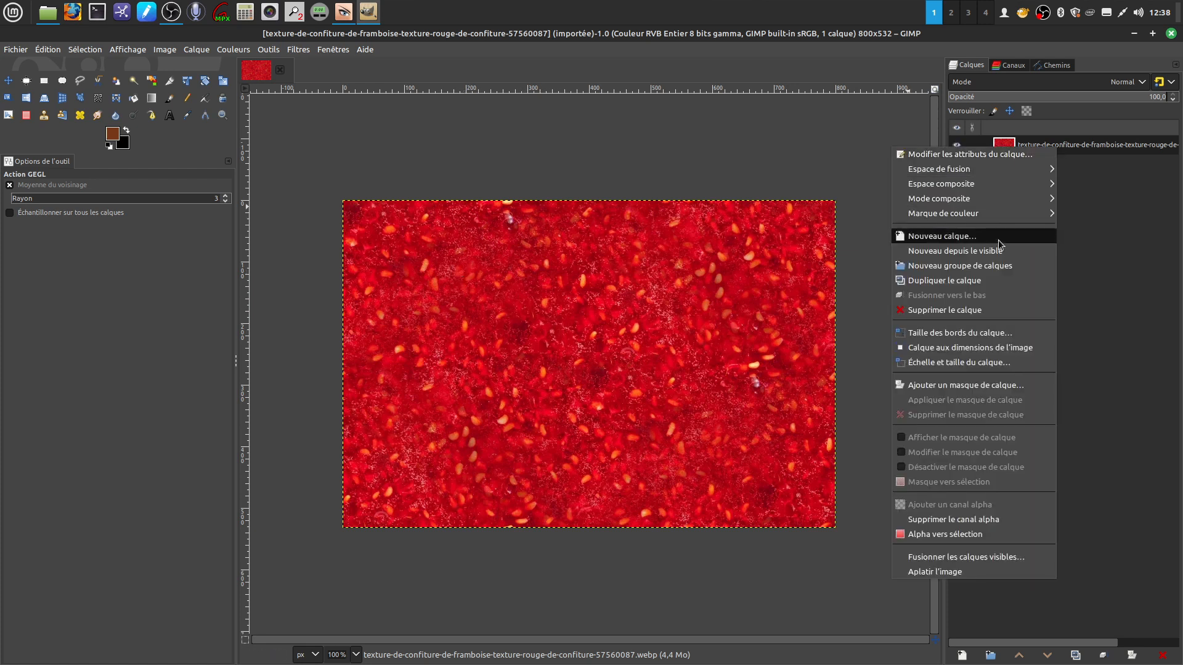
{"action": "left_click", "coordinate": [1005, 280]}
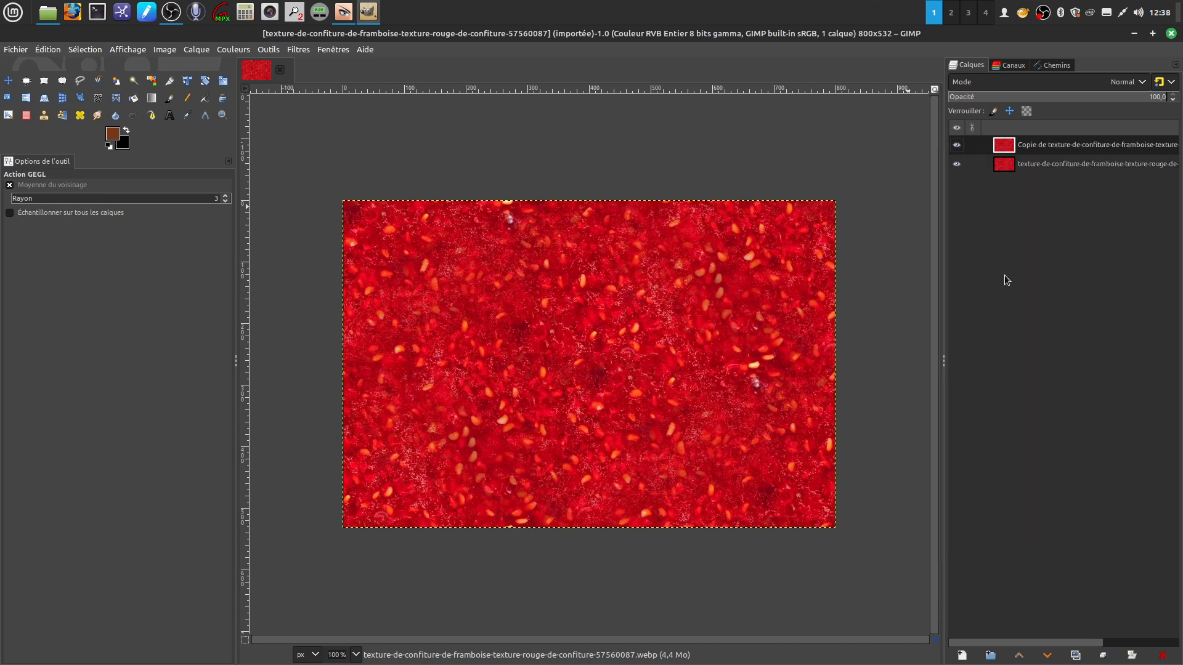
{"action": "left_click", "coordinate": [957, 145]}
{"action": "left_click", "coordinate": [1062, 164]}
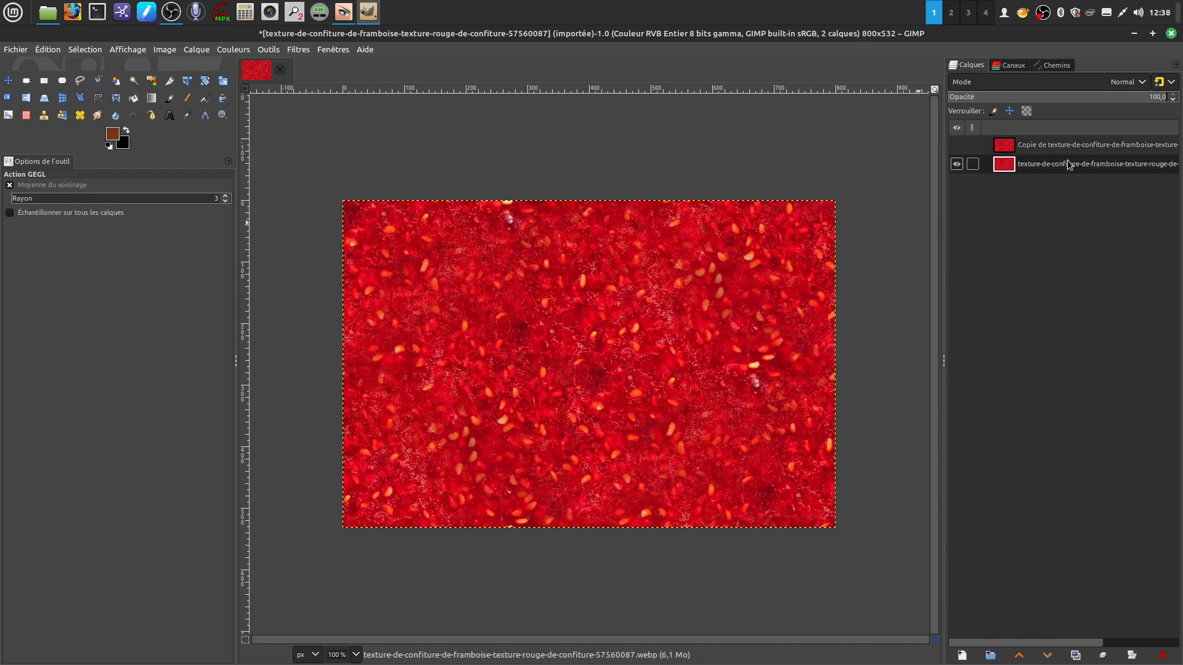
Adjust the original layer's Levels with input black at 40, gamma at 2.53 and input white at 201.
{"action": "left_click", "coordinate": [225, 51]}
{"action": "left_click", "coordinate": [302, 183]}
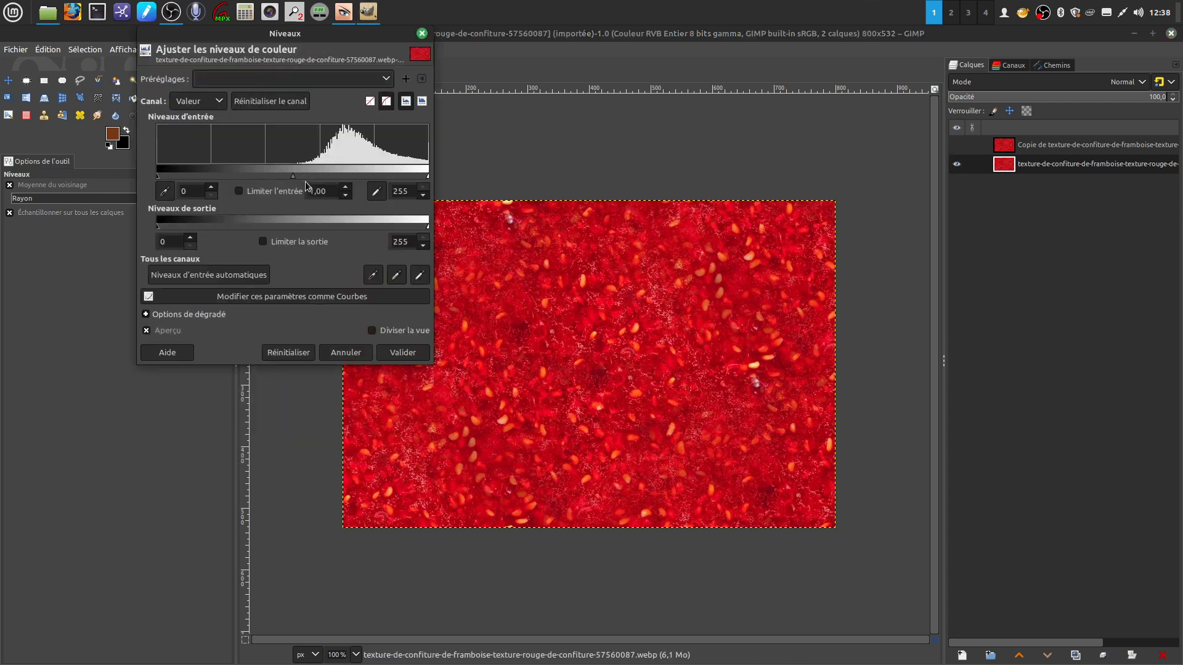
{"action": "left_click_drag", "start_coordinate": [428, 176], "coordinate": [370, 179]}
{"action": "mouse_move", "coordinate": [263, 178]}
{"action": "left_mouse_down"}
{"action": "mouse_move", "coordinate": [207, 178]}
{"action": "mouse_move", "coordinate": [247, 172]}
{"action": "left_mouse_up"}
{"action": "left_click_drag", "start_coordinate": [158, 177], "coordinate": [200, 179]}
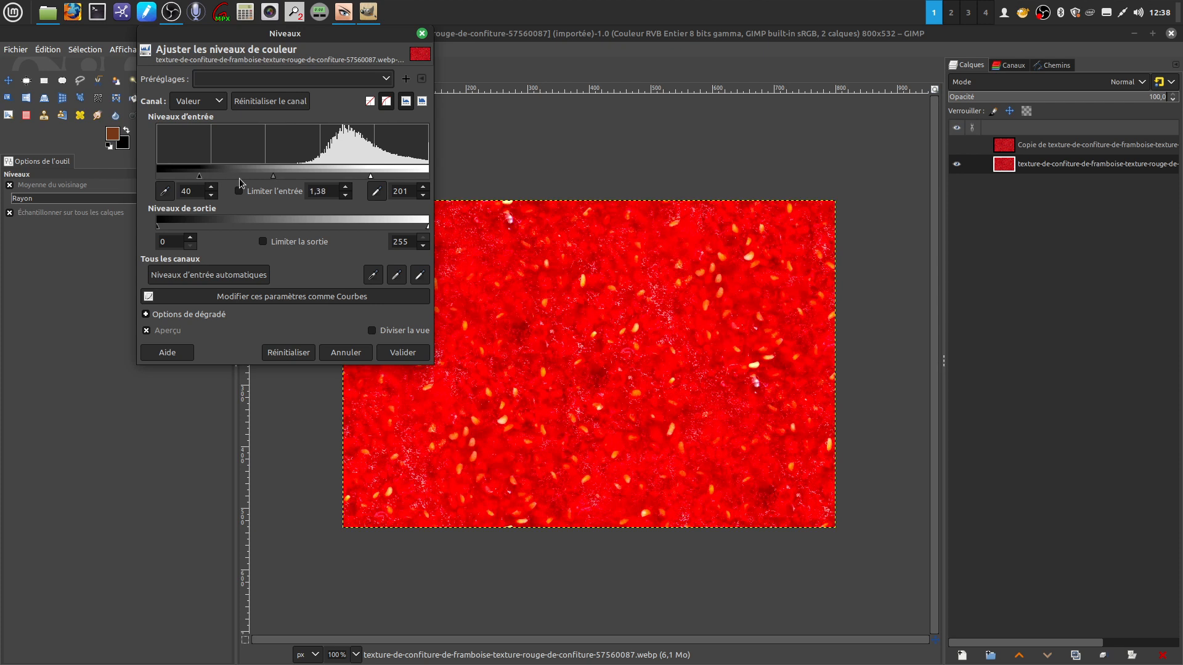
{"action": "left_click_drag", "start_coordinate": [273, 177], "coordinate": [251, 178]}
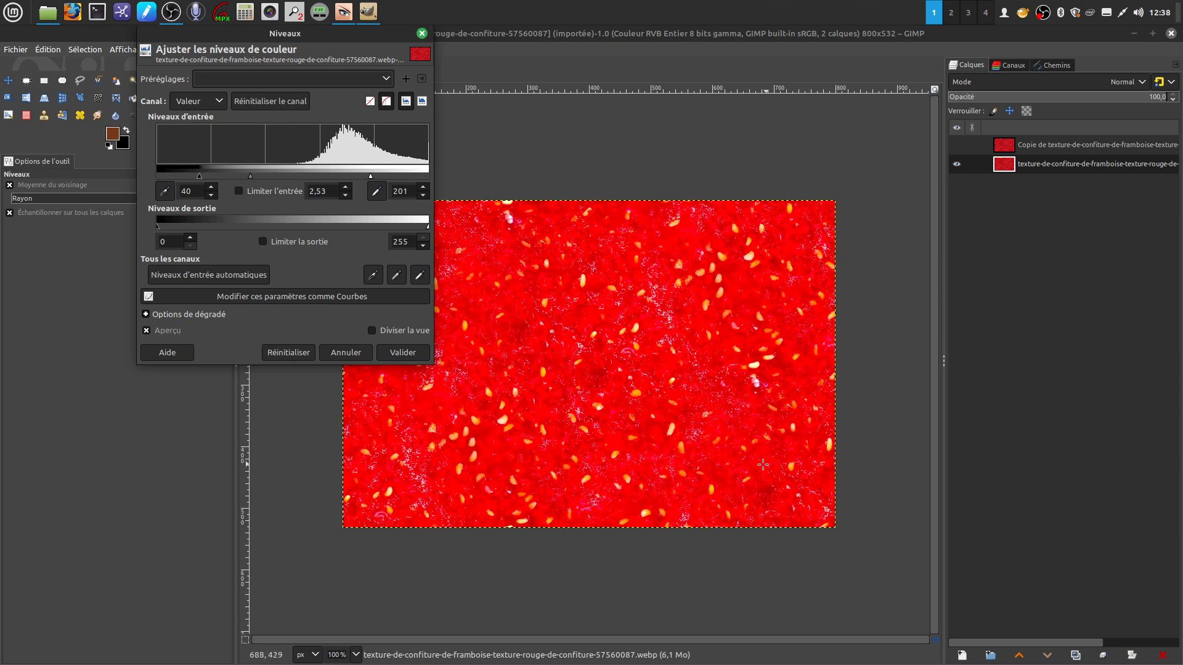
{"action": "left_click", "coordinate": [400, 351]}
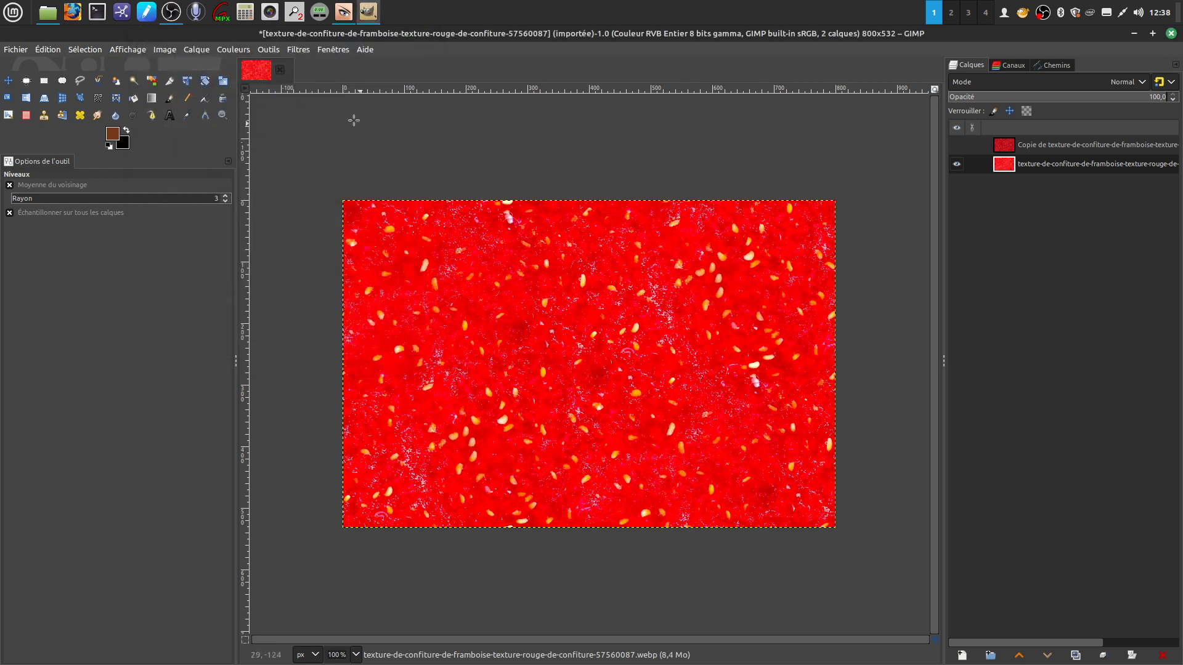
Preview the original jam layer's color components, from RGB through LAB, and extract A LAB as a grayscale image.
{"action": "left_click", "coordinate": [233, 50]}
{"action": "mouse_move", "coordinate": [266, 288]}
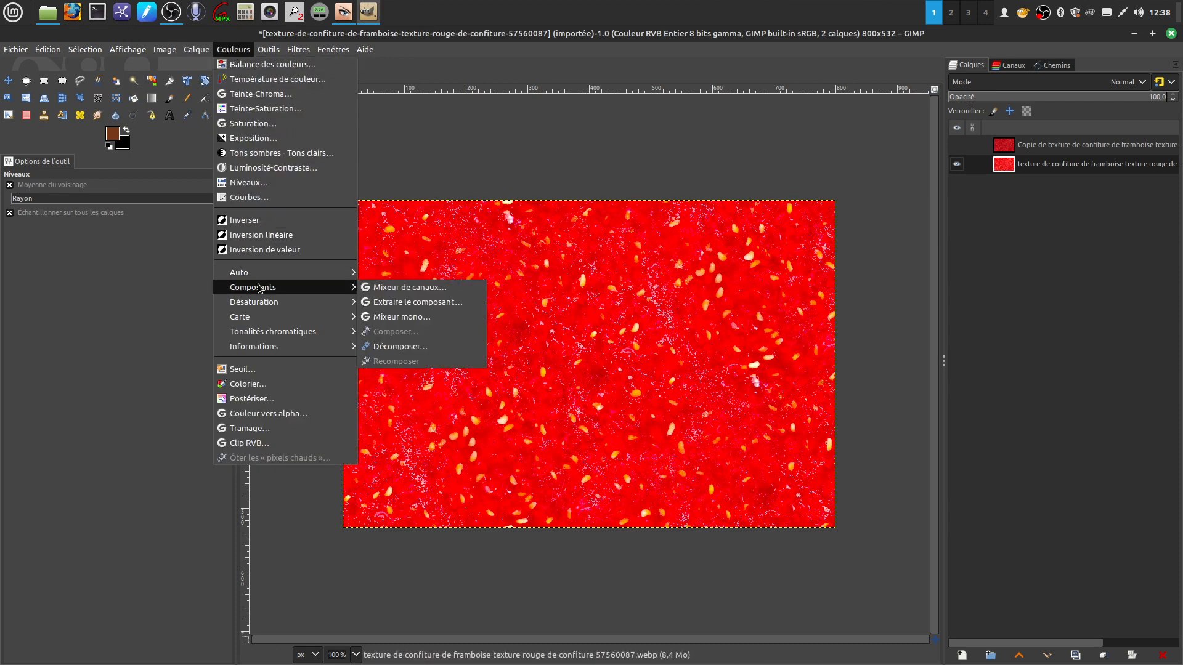
{"action": "left_click", "coordinate": [432, 303]}
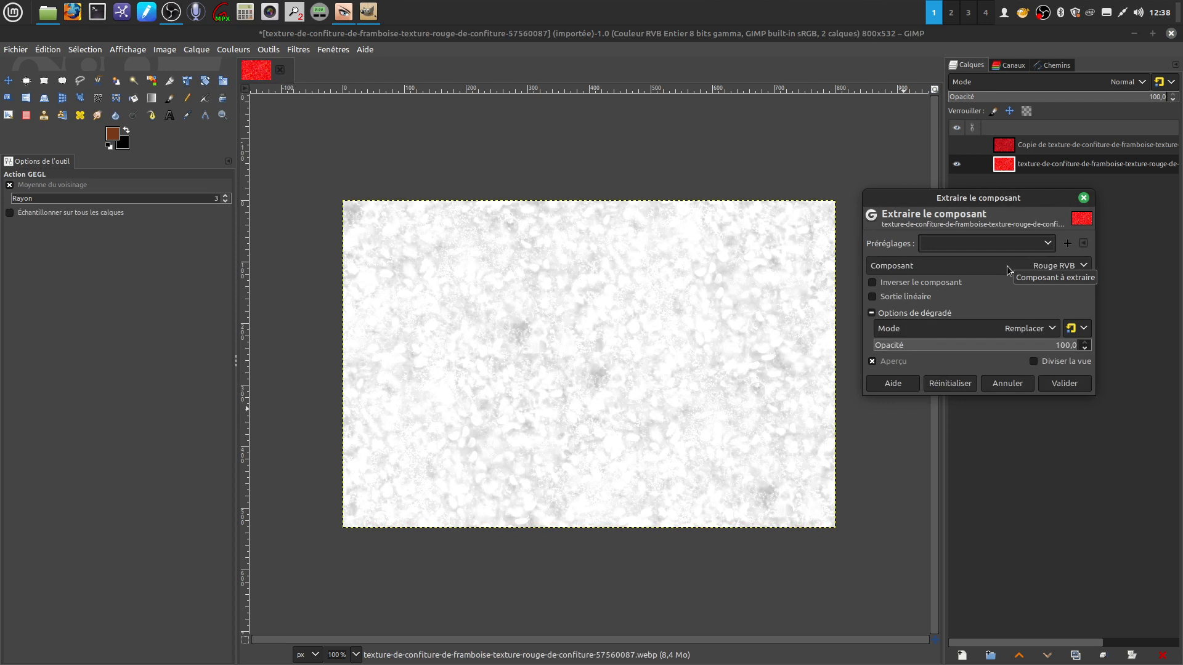
{"action": "scroll", "coordinate": [1007, 265], "scroll_direction": "down", "scroll_amount": 1}
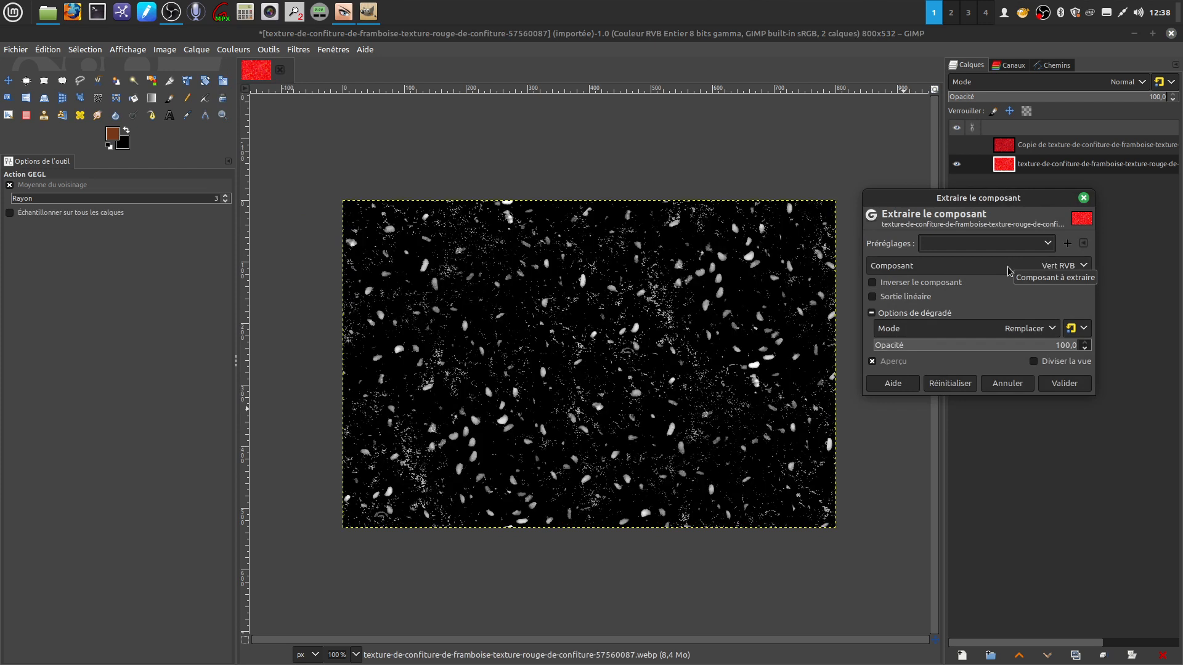
{"action": "scroll", "coordinate": [1007, 266], "scroll_direction": "down", "scroll_amount": 1}
{"action": "scroll", "coordinate": [1008, 266], "scroll_direction": "down", "scroll_amount": 1}
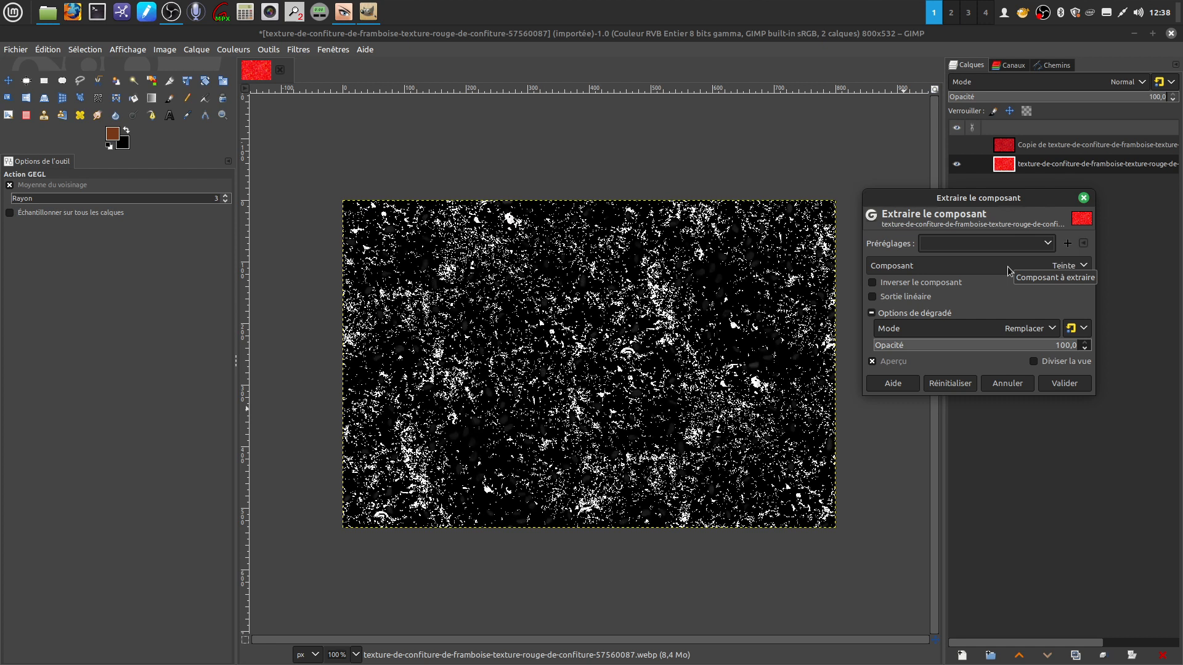
{"action": "scroll", "coordinate": [1008, 266], "scroll_direction": "down", "scroll_amount": 1}
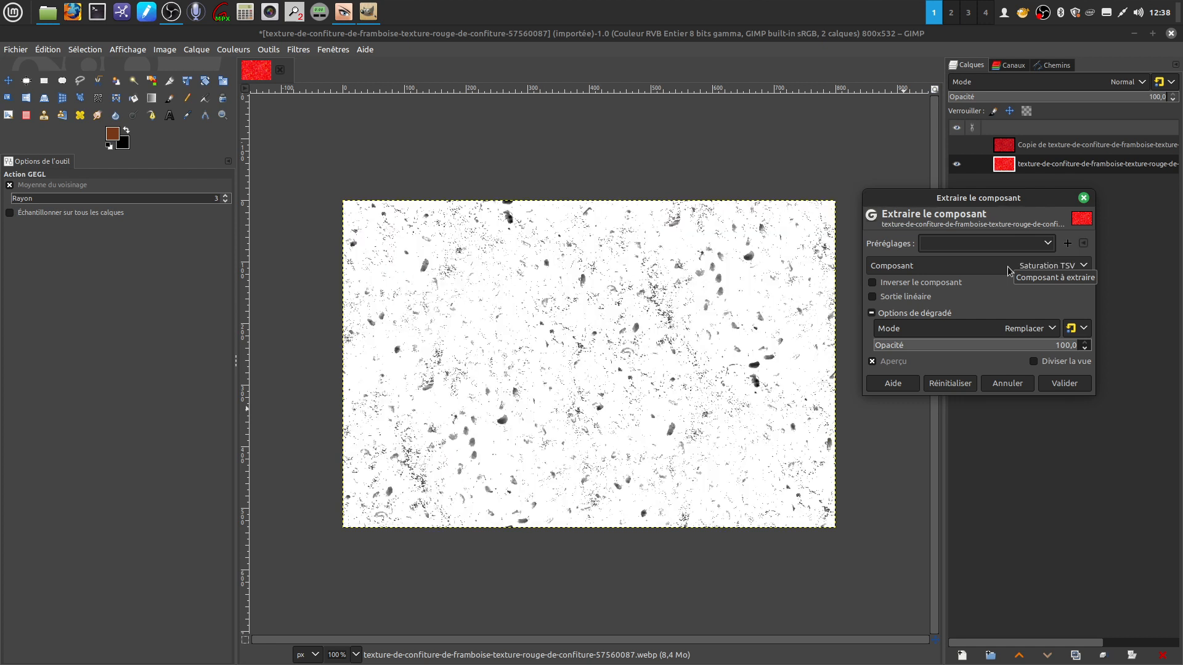
{"action": "scroll", "coordinate": [1007, 266], "scroll_direction": "down", "scroll_amount": 1}
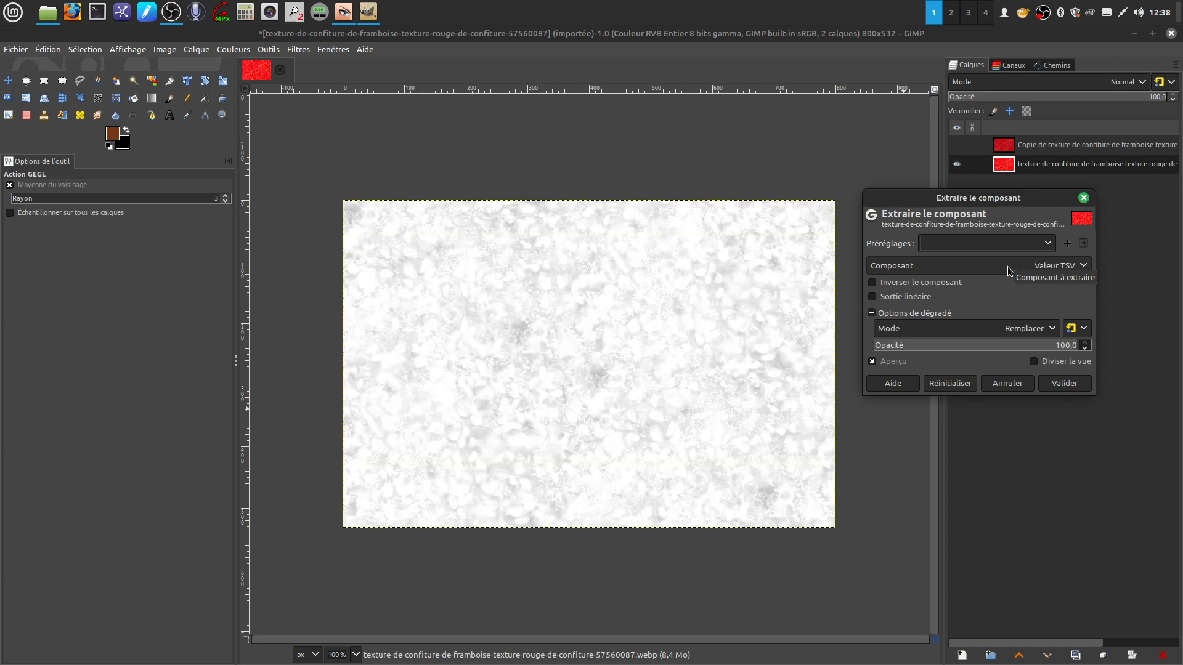
{"action": "scroll", "coordinate": [1007, 266], "scroll_direction": "down", "scroll_amount": 2}
{"action": "scroll", "coordinate": [1008, 266], "scroll_direction": "down", "scroll_amount": 1}
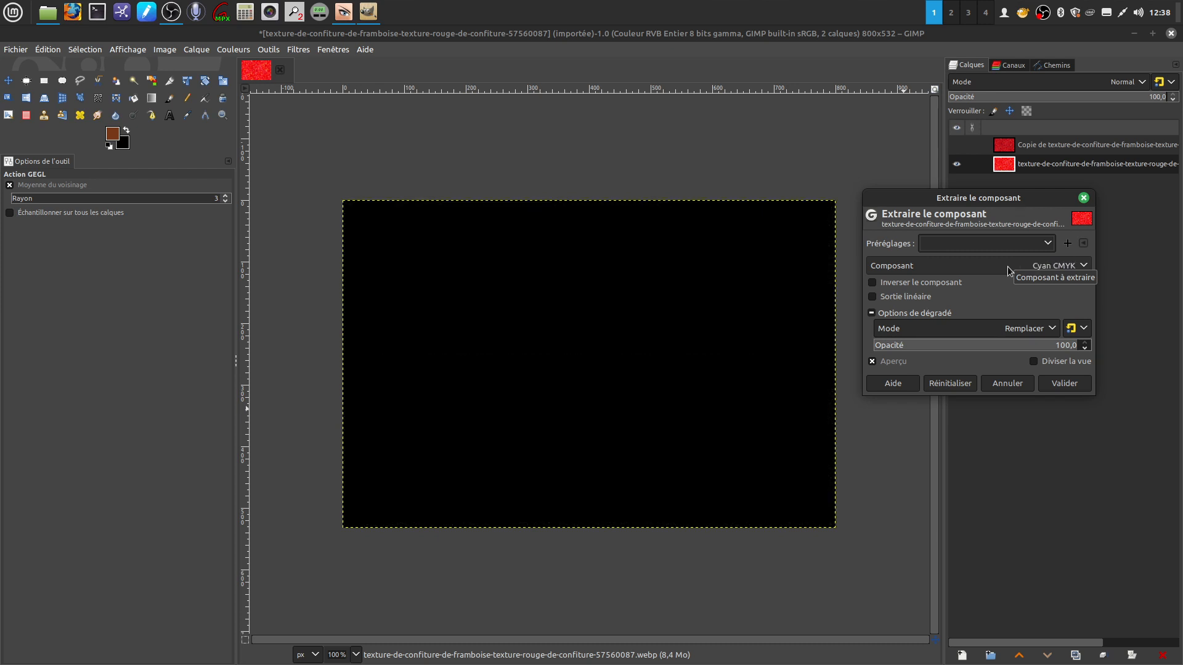
{"action": "scroll", "coordinate": [1007, 266], "scroll_direction": "down", "scroll_amount": 1}
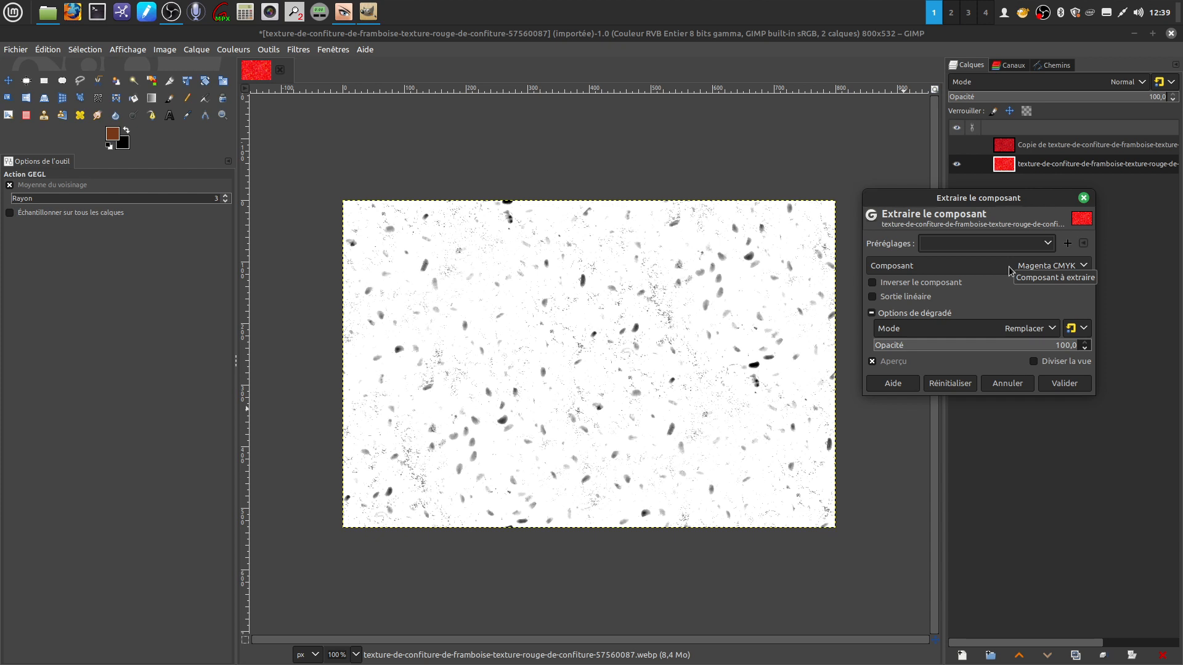
{"action": "scroll", "coordinate": [1008, 271], "scroll_direction": "down", "scroll_amount": 1}
{"action": "scroll", "coordinate": [1009, 267], "scroll_direction": "down", "scroll_amount": 2}
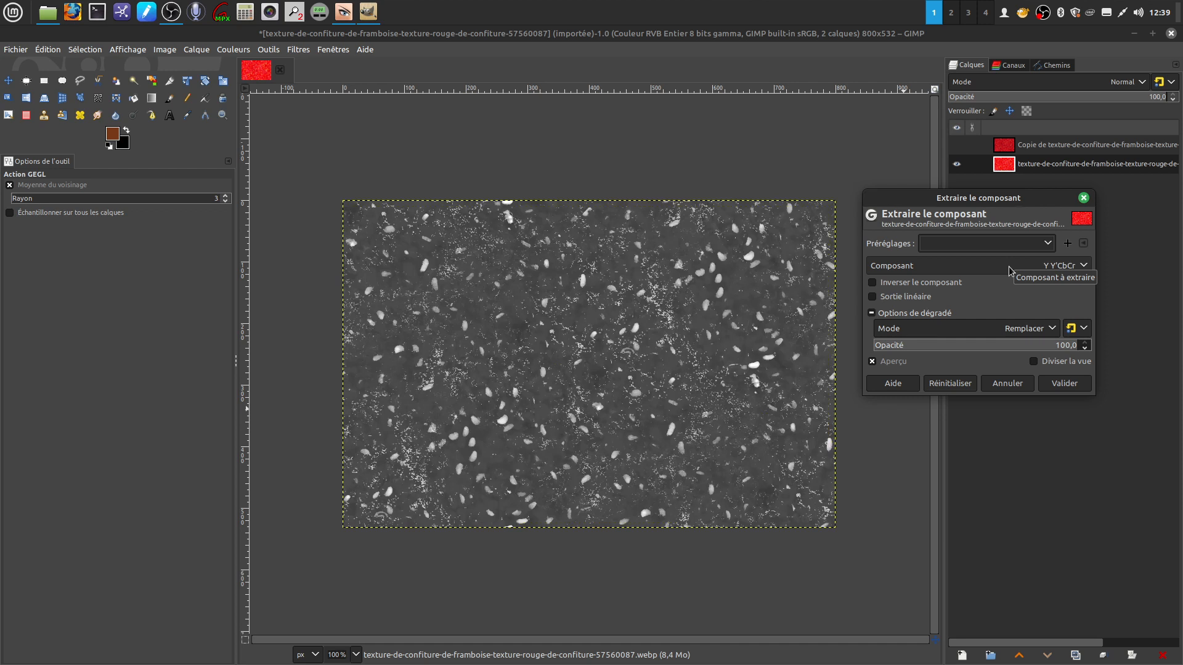
{"action": "scroll", "coordinate": [1009, 271], "scroll_direction": "down", "scroll_amount": 1}
{"action": "scroll", "coordinate": [1011, 271], "scroll_direction": "down", "scroll_amount": 1}
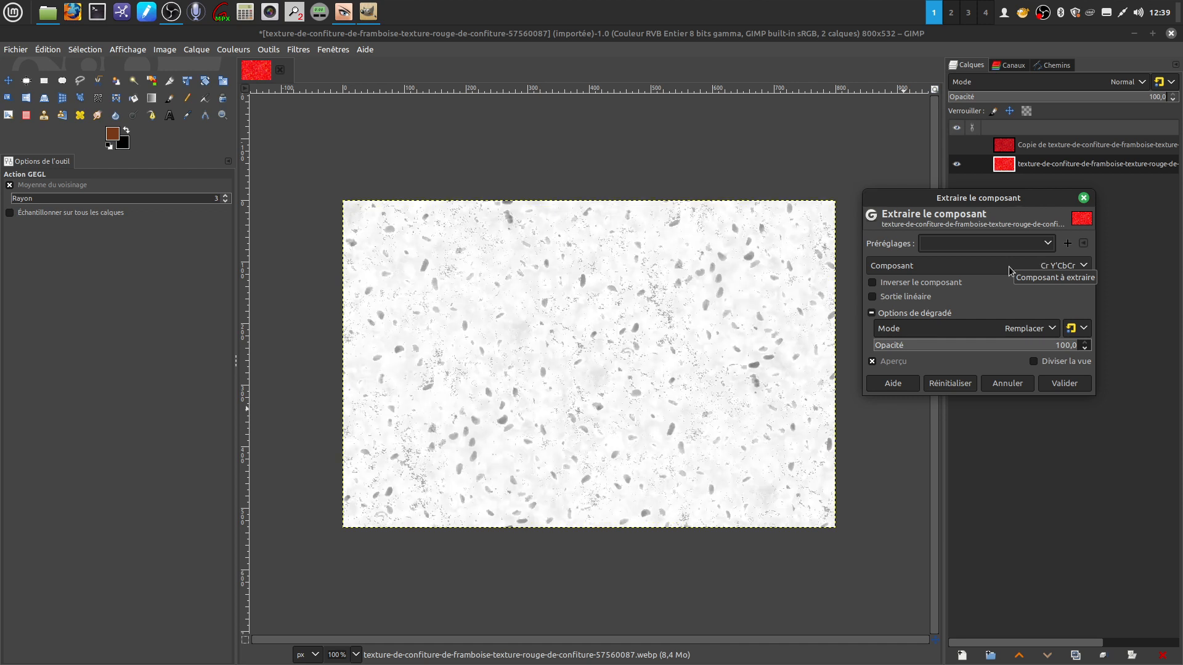
{"action": "scroll", "coordinate": [1008, 266], "scroll_direction": "down", "scroll_amount": 1}
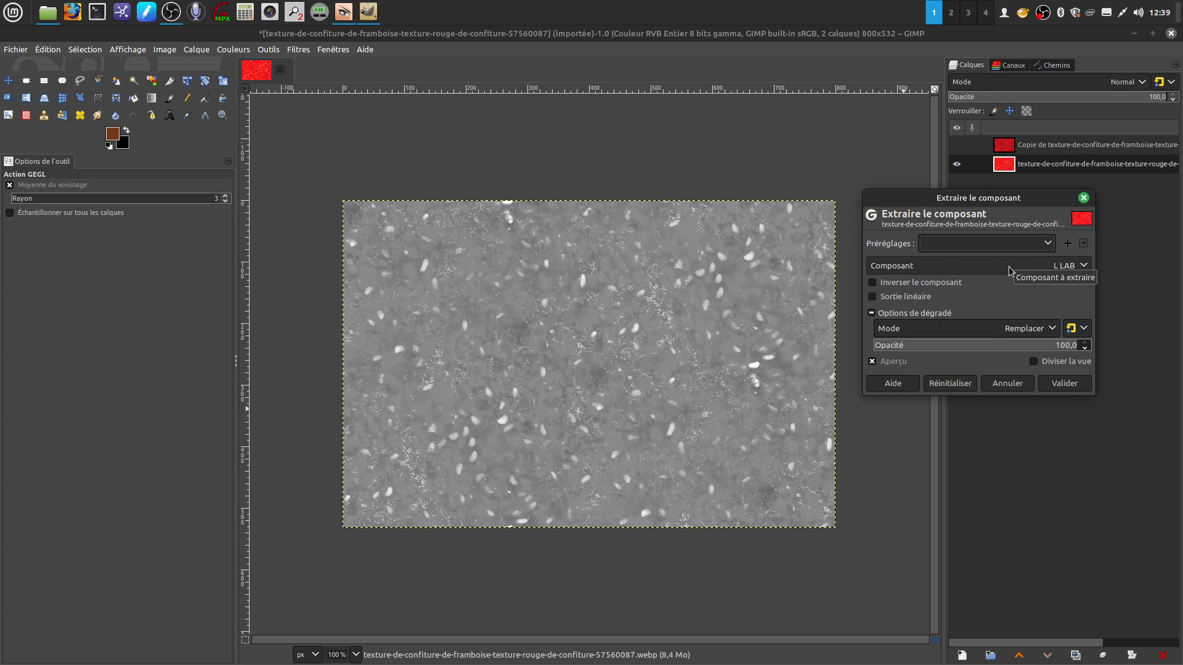
{"action": "scroll", "coordinate": [1008, 266], "scroll_direction": "down", "scroll_amount": 1}
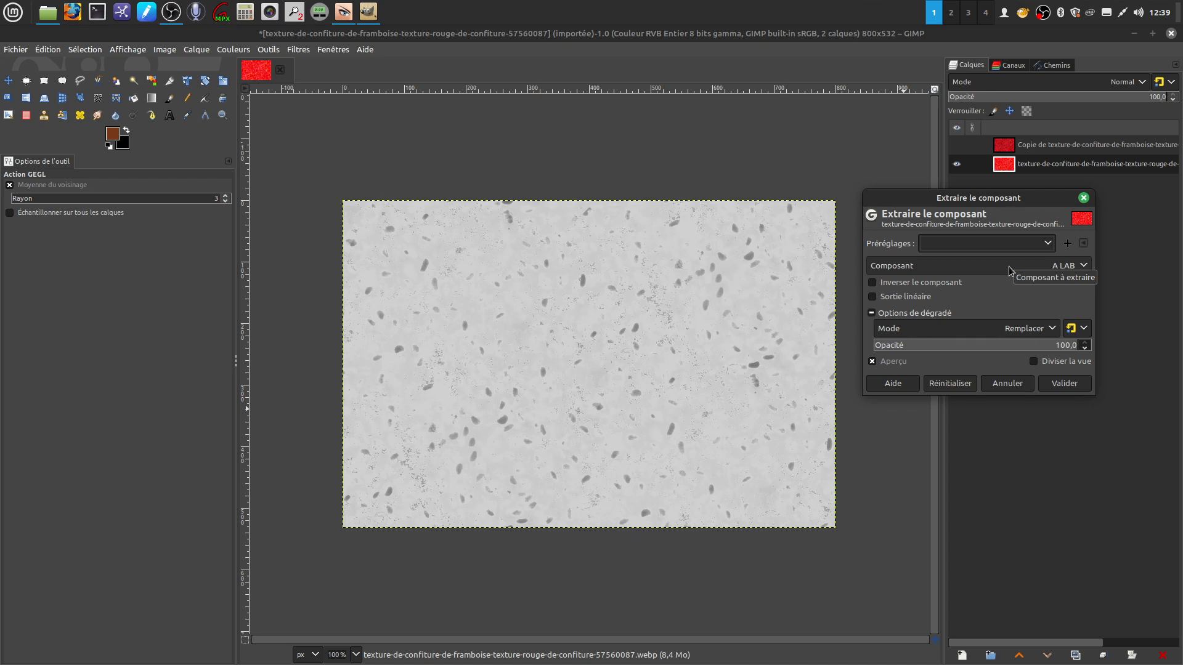
{"action": "left_click", "coordinate": [1063, 384]}
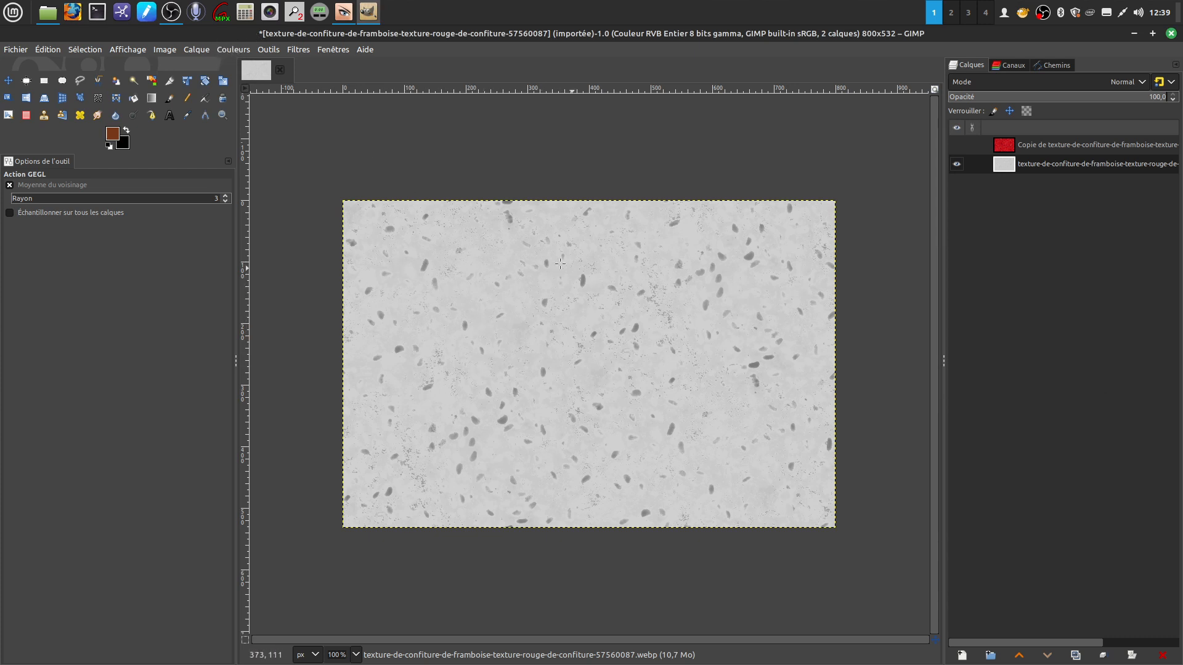
Adjust the grayscale layer's Levels with input black at 68, gamma at 3.62 and input white at 210.
{"action": "left_click", "coordinate": [299, 49]}
{"action": "mouse_move", "coordinate": [336, 207]}
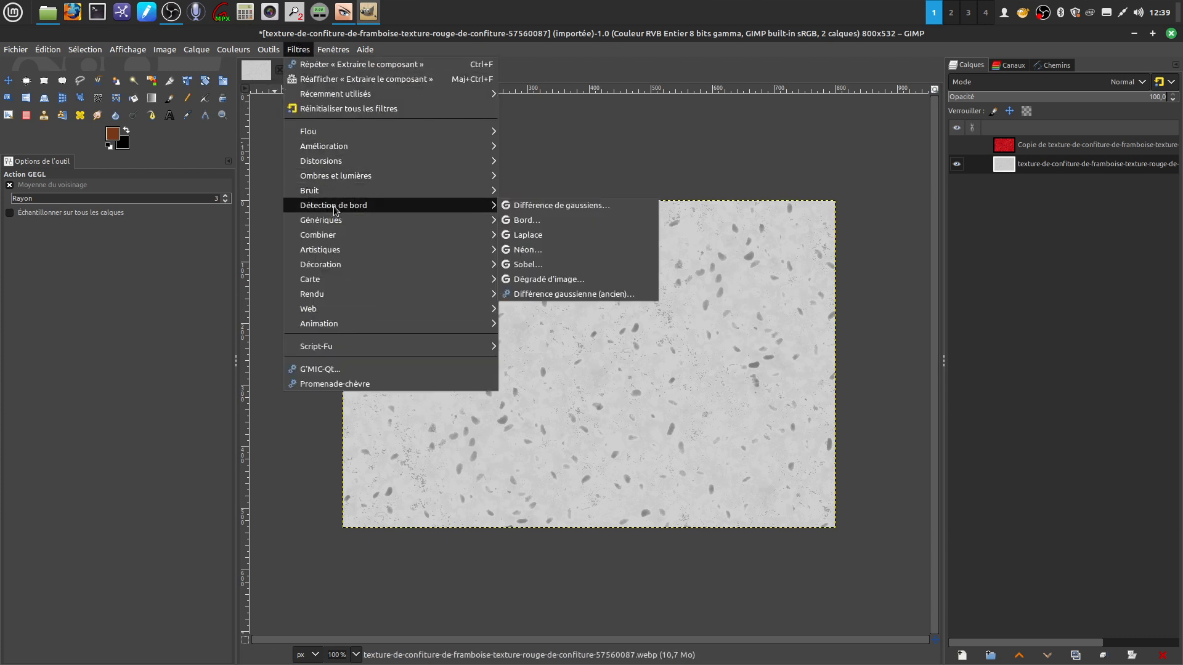
{"action": "mouse_move", "coordinate": [234, 50]}
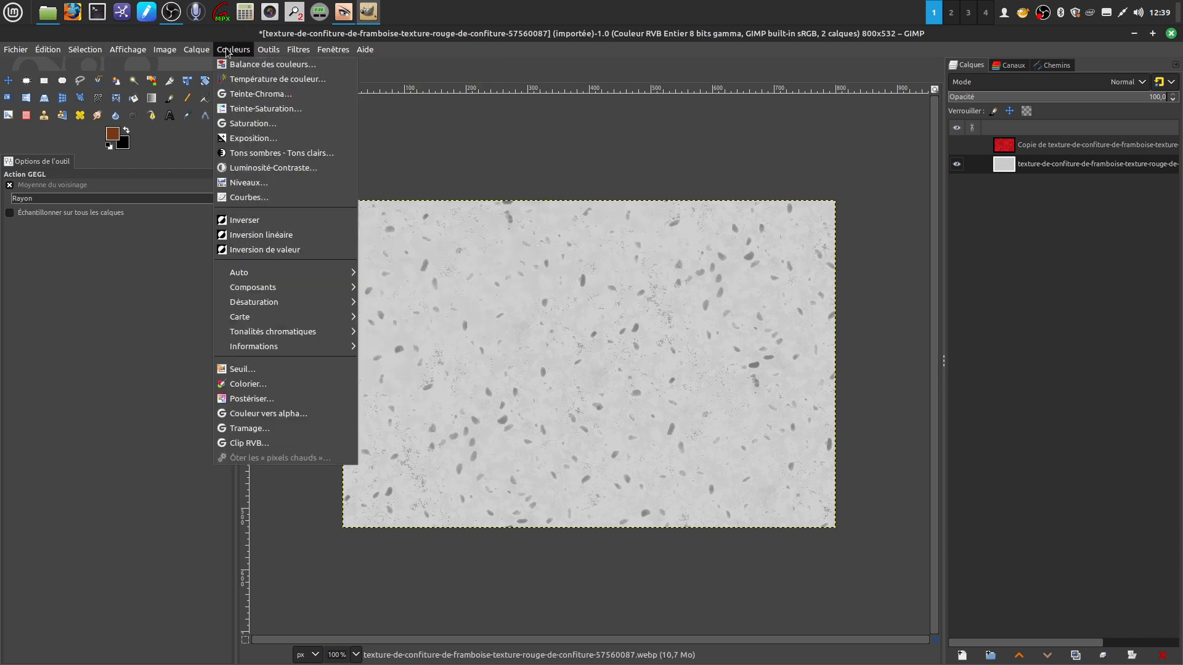
{"action": "left_click", "coordinate": [276, 183]}
{"action": "left_click_drag", "start_coordinate": [430, 180], "coordinate": [380, 178]}
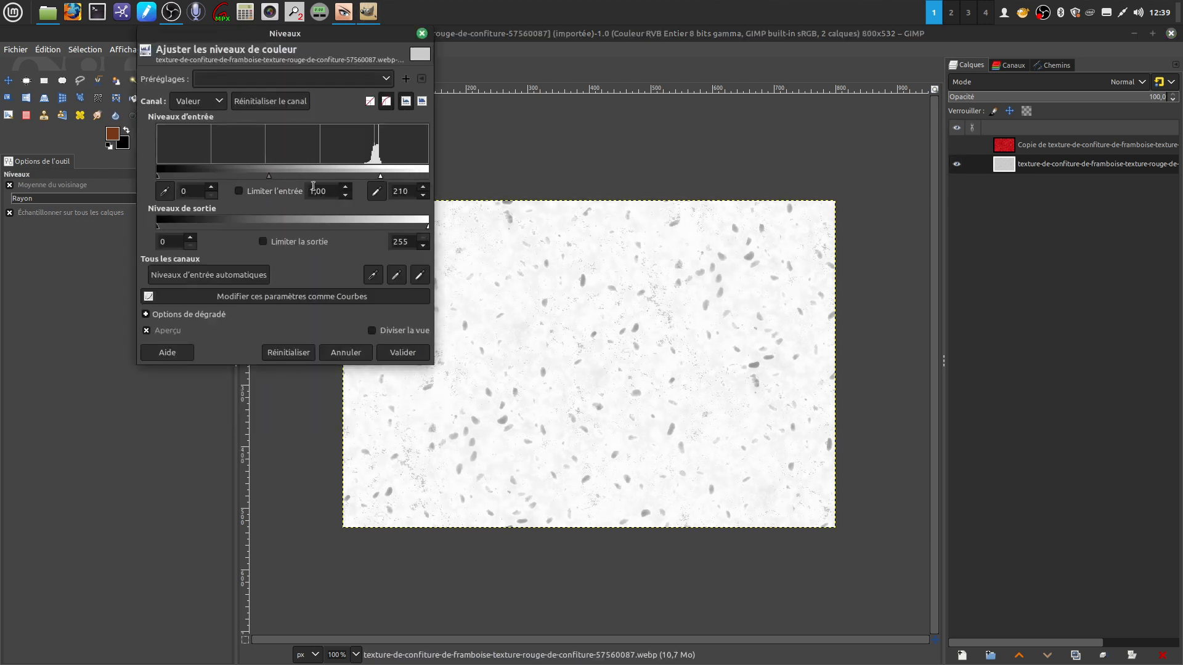
{"action": "mouse_move", "coordinate": [271, 180]}
{"action": "left_mouse_down"}
{"action": "mouse_move", "coordinate": [304, 179]}
{"action": "mouse_move", "coordinate": [263, 180]}
{"action": "left_mouse_up"}
{"action": "mouse_move", "coordinate": [159, 176]}
{"action": "left_mouse_down"}
{"action": "mouse_move", "coordinate": [272, 177]}
{"action": "mouse_move", "coordinate": [262, 178]}
{"action": "left_mouse_up"}
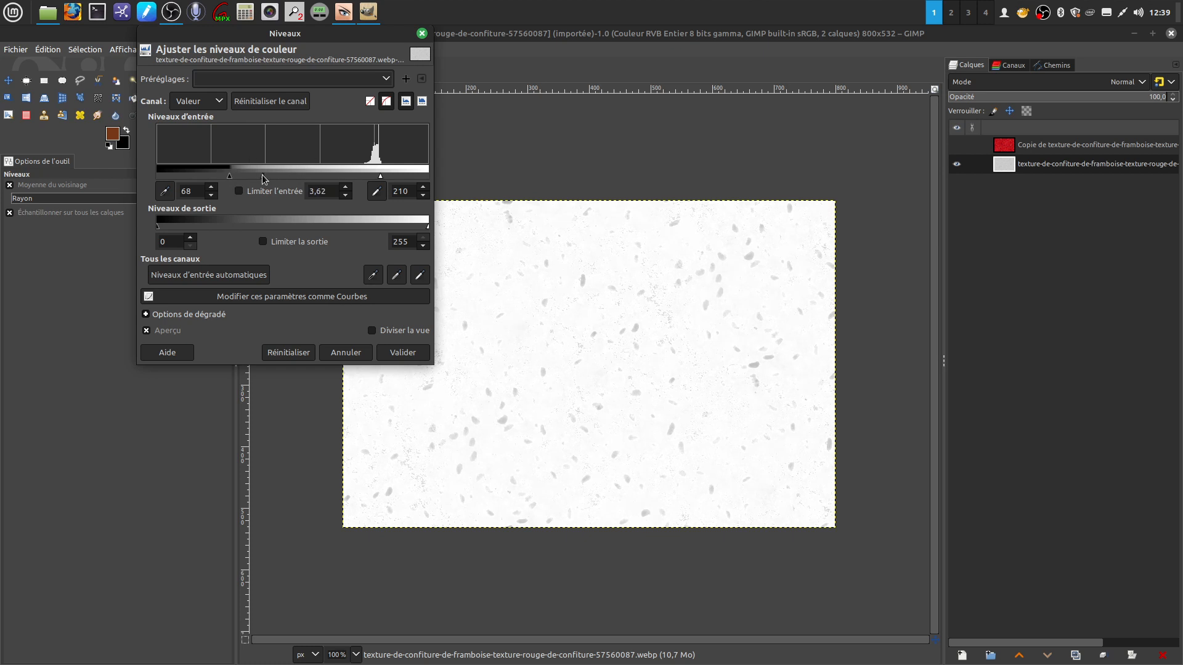
{"action": "left_click", "coordinate": [402, 352]}
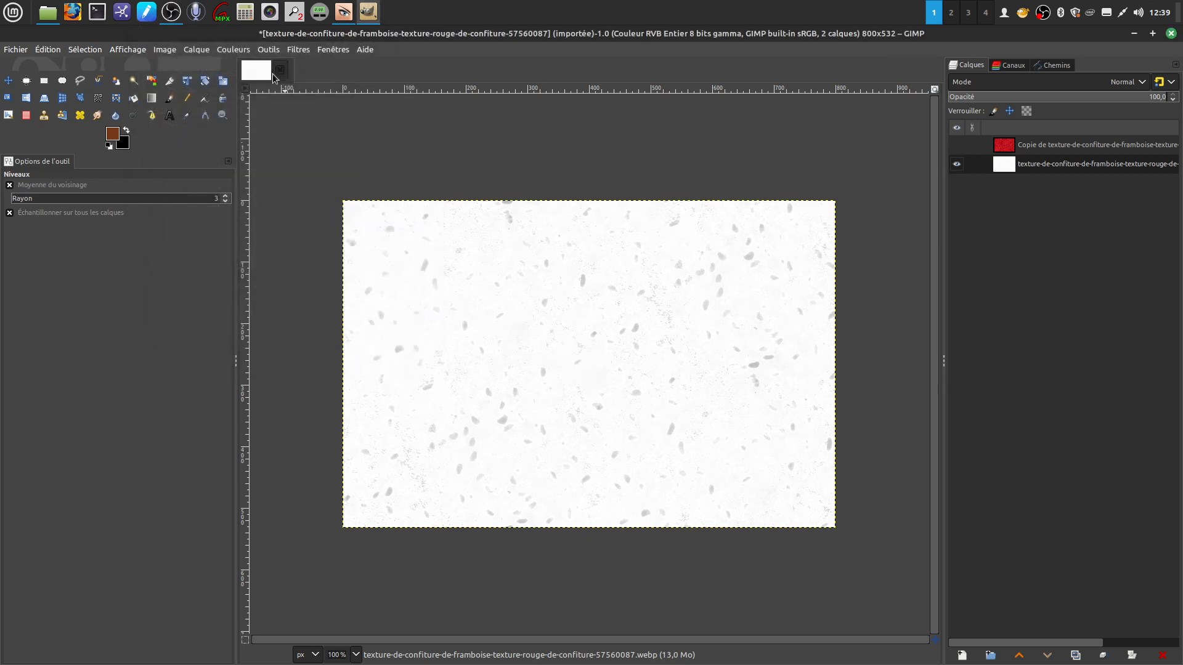
{"action": "left_click", "coordinate": [233, 49]}
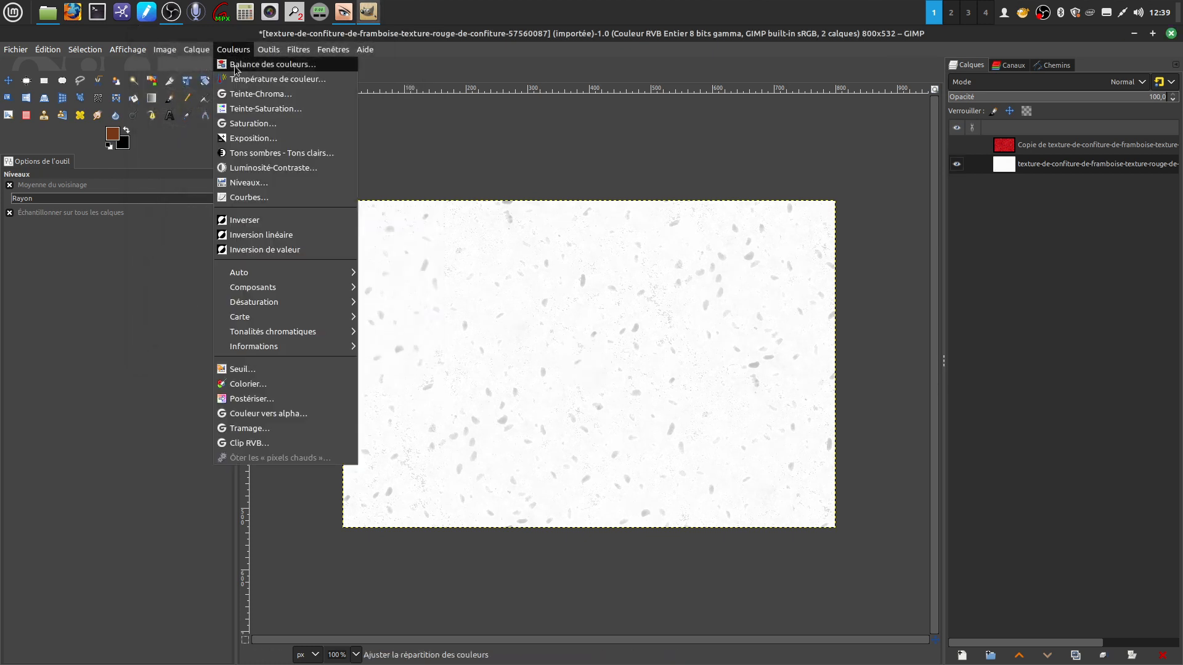
{"action": "left_click", "coordinate": [269, 168]}
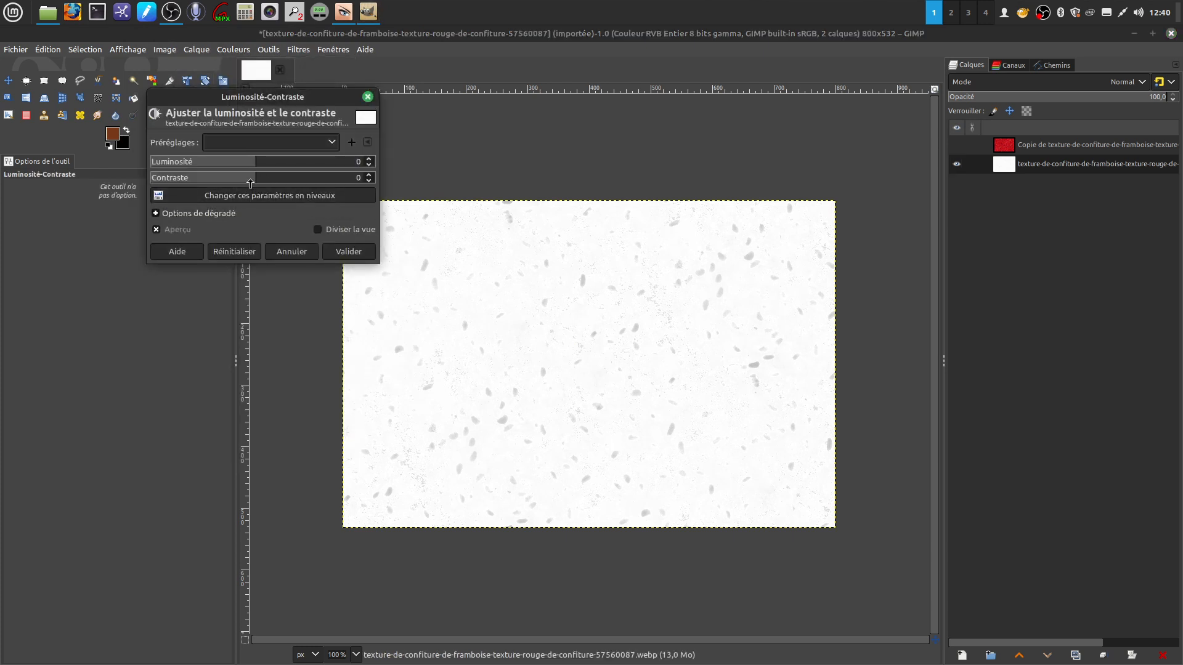
{"action": "left_click_drag", "start_coordinate": [250, 183], "coordinate": [290, 166]}
{"action": "left_click", "coordinate": [290, 251]}
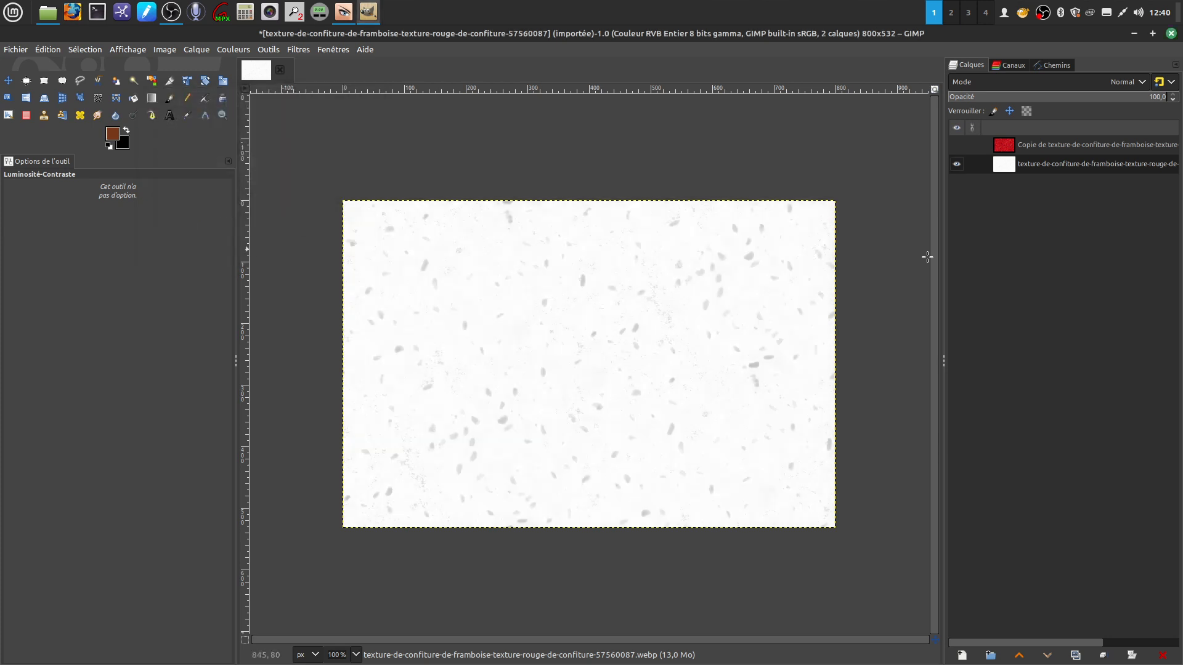
Delete the grayscale layer and make the hidden red jam copy visible.
{"action": "right_click", "coordinate": [1035, 170]}
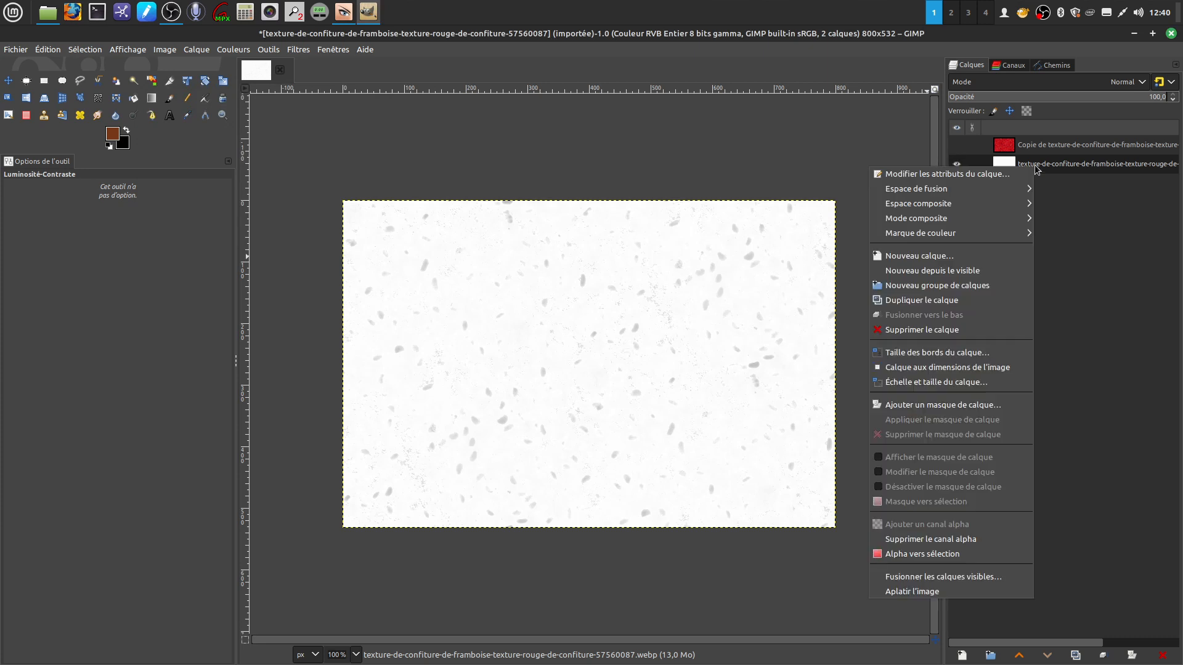
{"action": "left_click", "coordinate": [971, 331]}
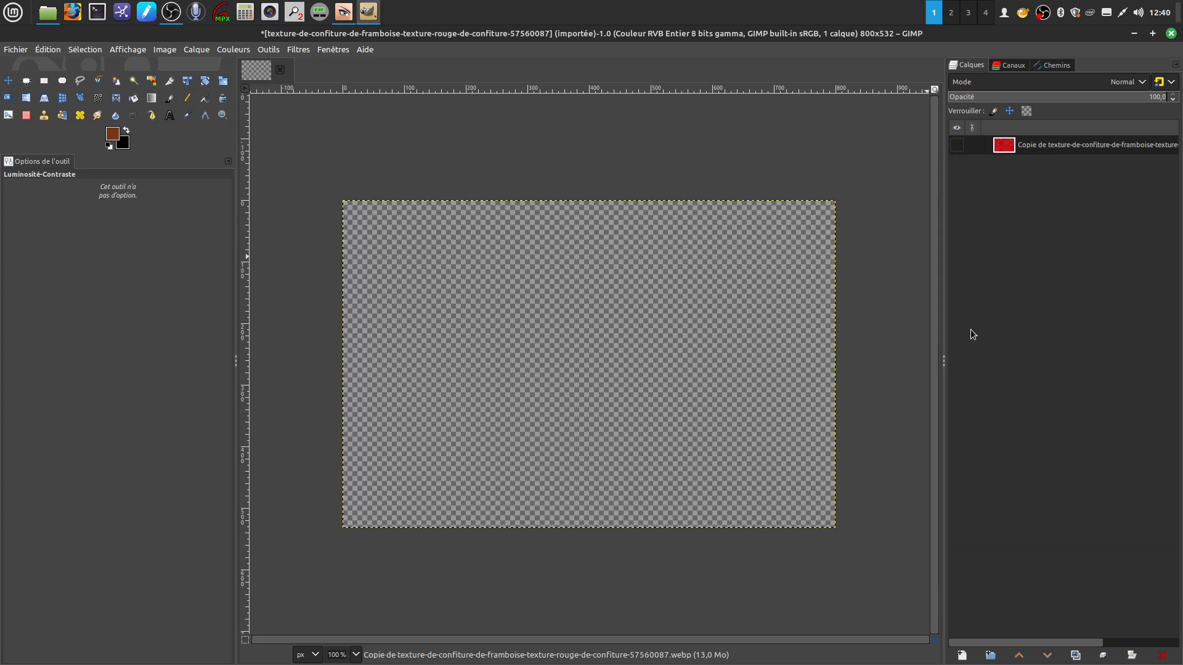
{"action": "left_click", "coordinate": [957, 145]}
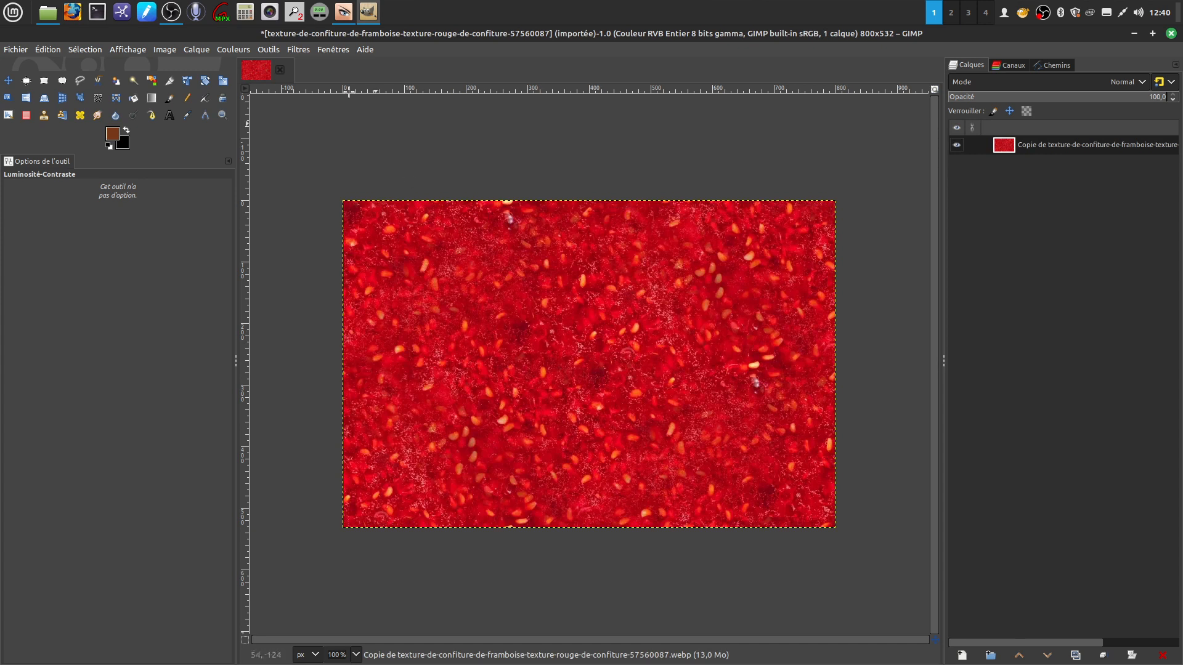
Duplicate the remaining red jam layer and hide the lower one.
{"action": "left_click", "coordinate": [233, 49]}
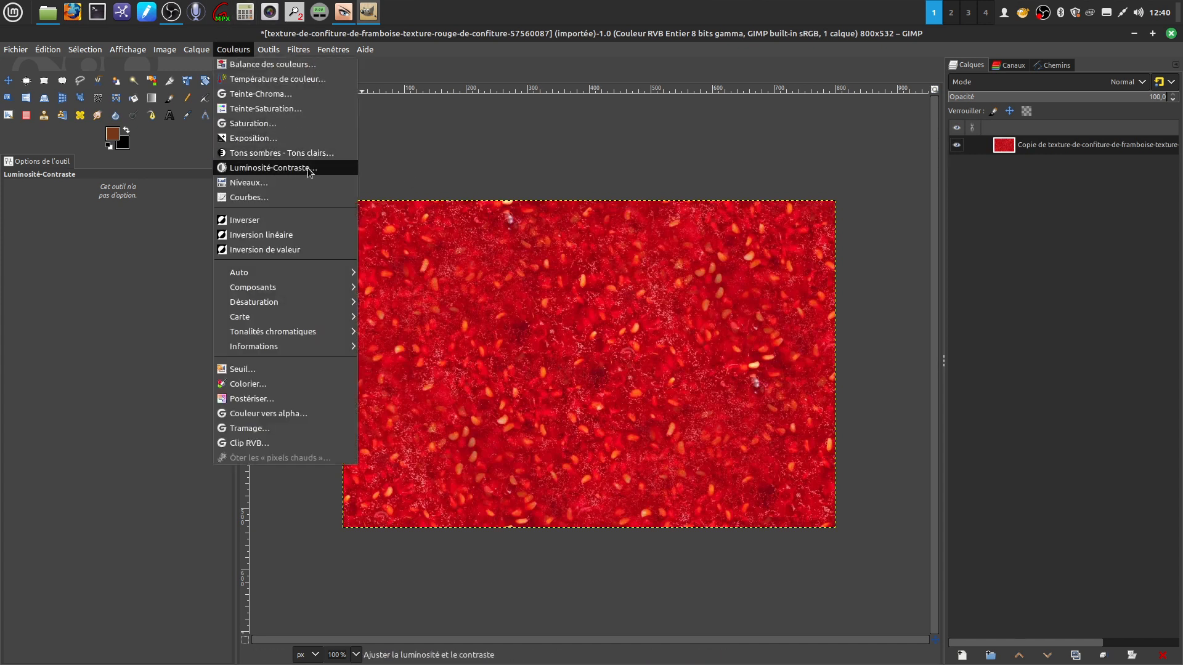
{"action": "left_click", "coordinate": [983, 258]}
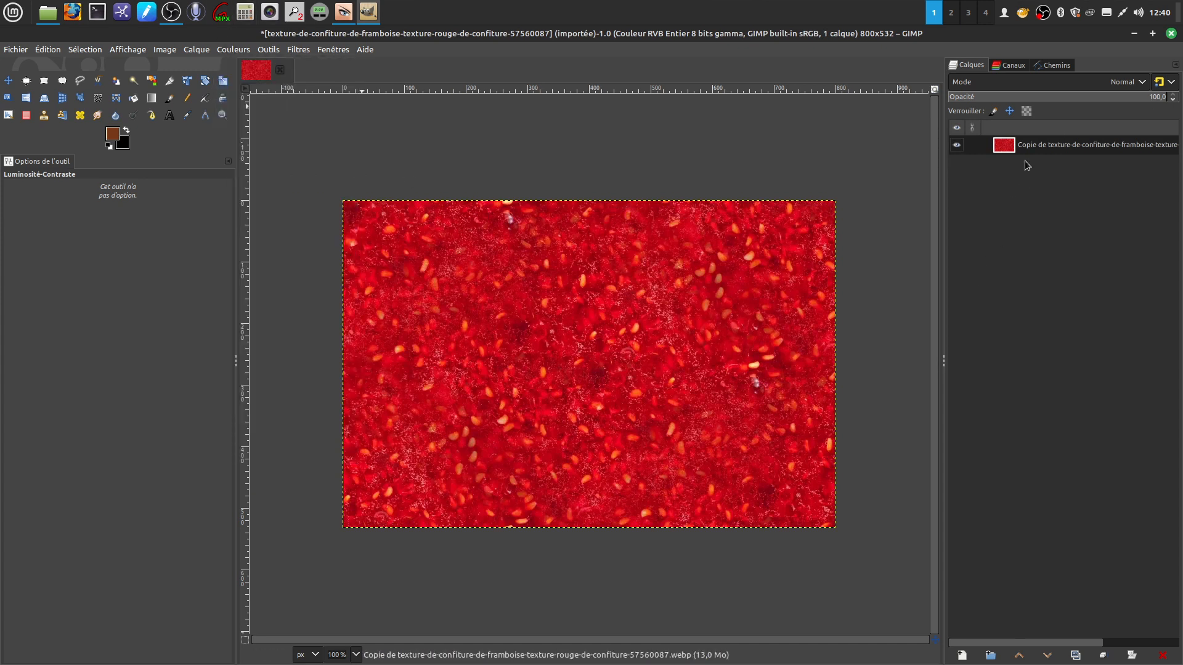
{"action": "right_click", "coordinate": [1043, 148]}
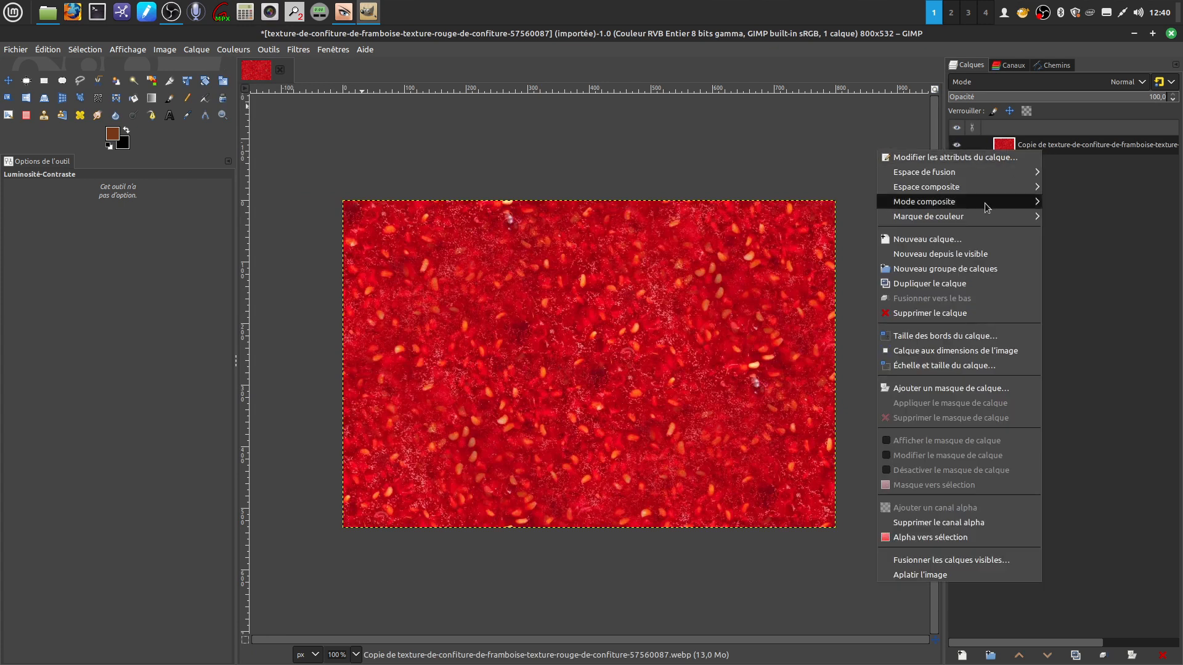
{"action": "left_click", "coordinate": [958, 285]}
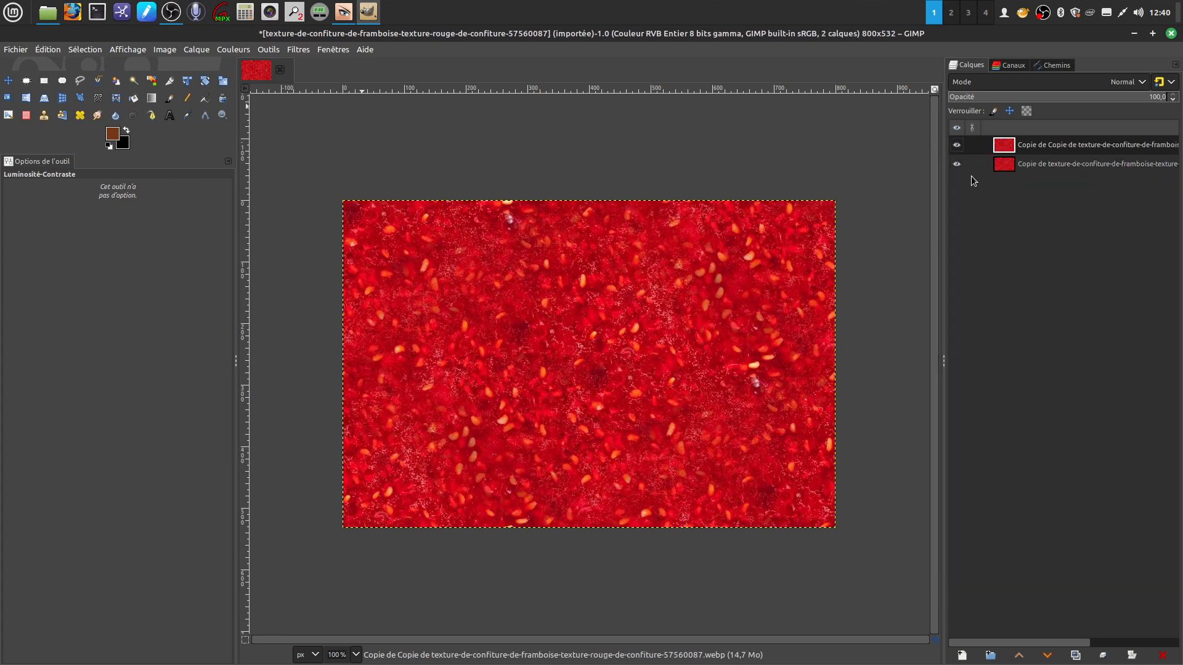
{"action": "left_click", "coordinate": [957, 164]}
Adjust the duplicated layer's Levels with gamma at 1.05 and input white at 182.
{"action": "left_click", "coordinate": [233, 51]}
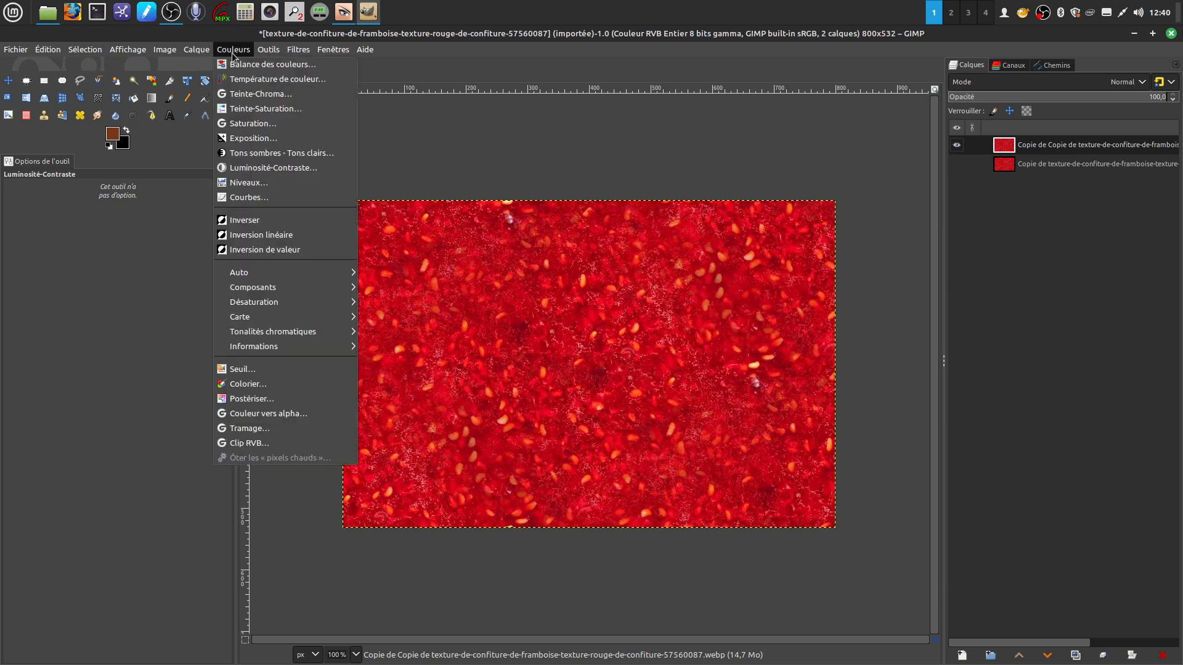
{"action": "left_click", "coordinate": [282, 187]}
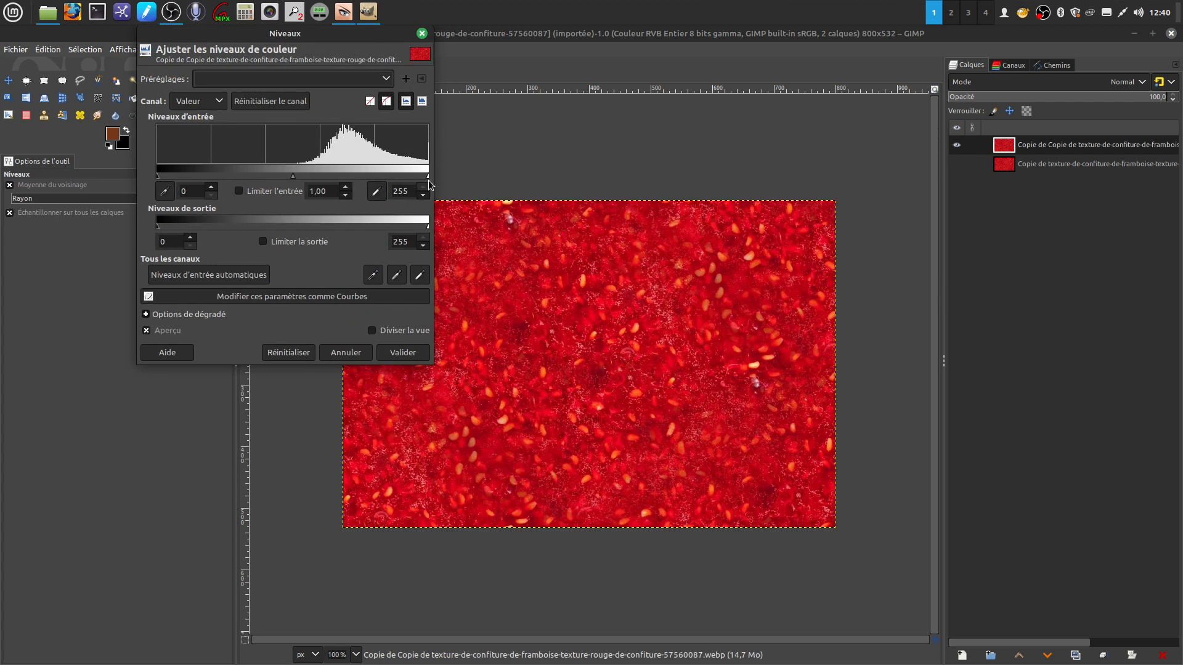
{"action": "left_click_drag", "start_coordinate": [428, 177], "coordinate": [351, 177]}
{"action": "mouse_move", "coordinate": [255, 176]}
{"action": "left_mouse_down"}
{"action": "mouse_move", "coordinate": [301, 175]}
{"action": "mouse_move", "coordinate": [224, 176]}
{"action": "mouse_move", "coordinate": [274, 176]}
{"action": "mouse_move", "coordinate": [262, 177]}
{"action": "left_mouse_up"}
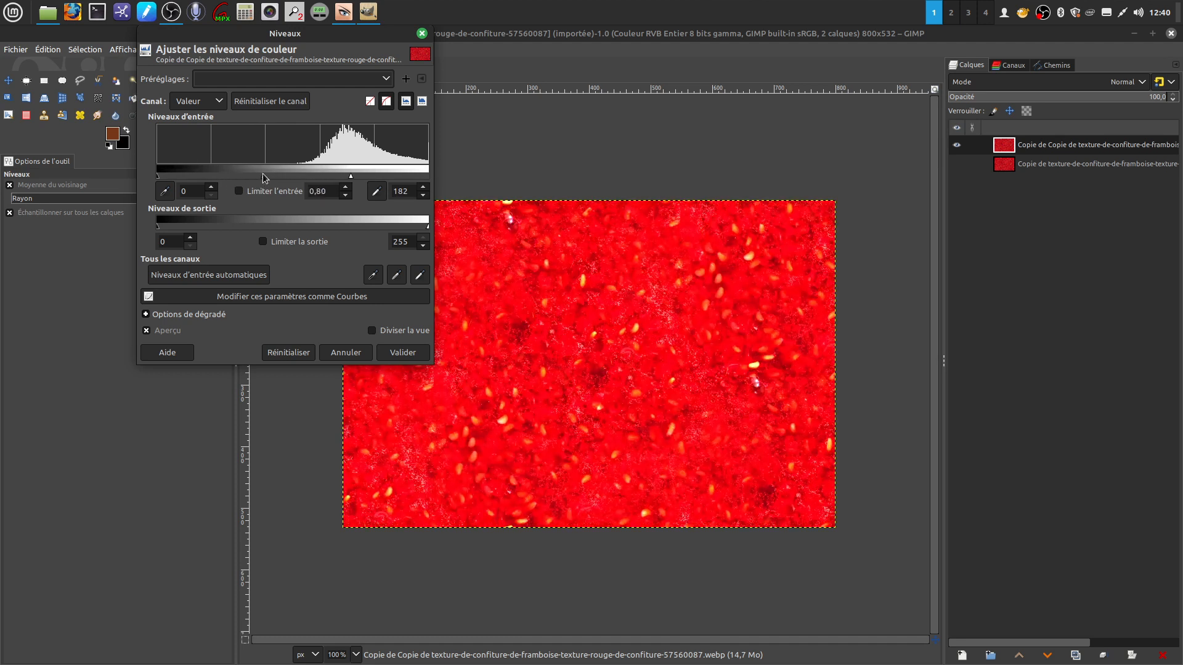
{"action": "mouse_move", "coordinate": [159, 177]}
{"action": "left_mouse_down"}
{"action": "mouse_move", "coordinate": [223, 179]}
{"action": "mouse_move", "coordinate": [148, 183]}
{"action": "left_mouse_up"}
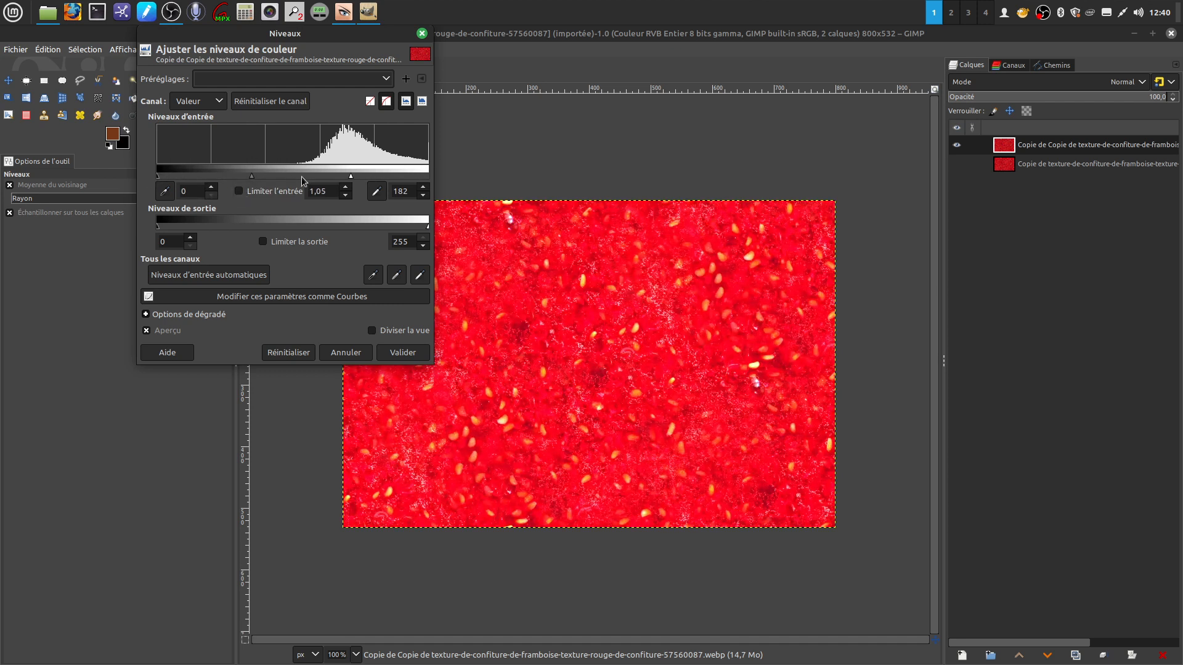
{"action": "left_click", "coordinate": [403, 352]}
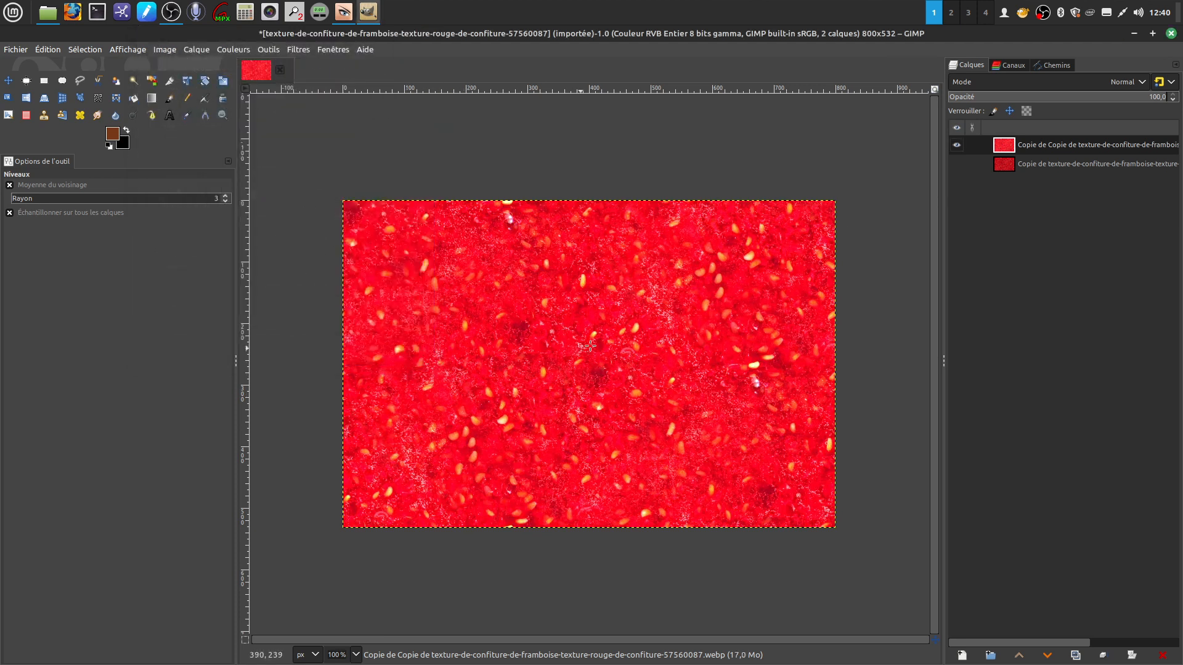
Adjust the top jam layer's Brightness-Contrast with brightness at -4 and contrast at 88.
{"action": "left_click", "coordinate": [234, 52]}
{"action": "left_click", "coordinate": [279, 167]}
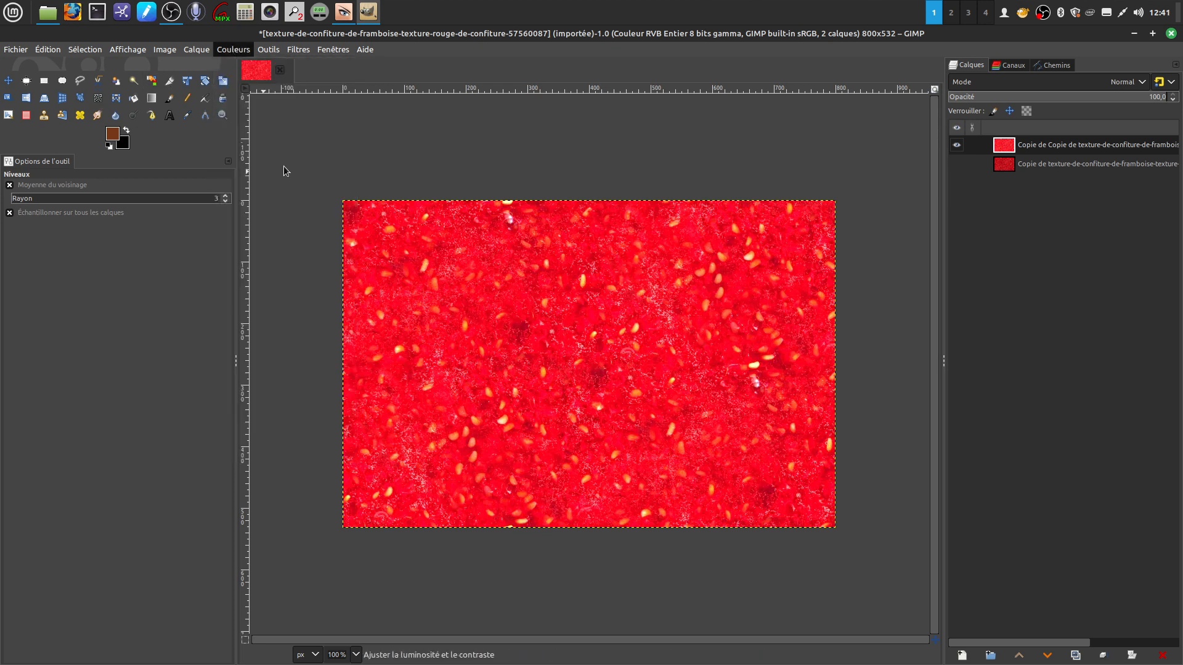
{"action": "left_click_drag", "start_coordinate": [255, 182], "coordinate": [329, 182]}
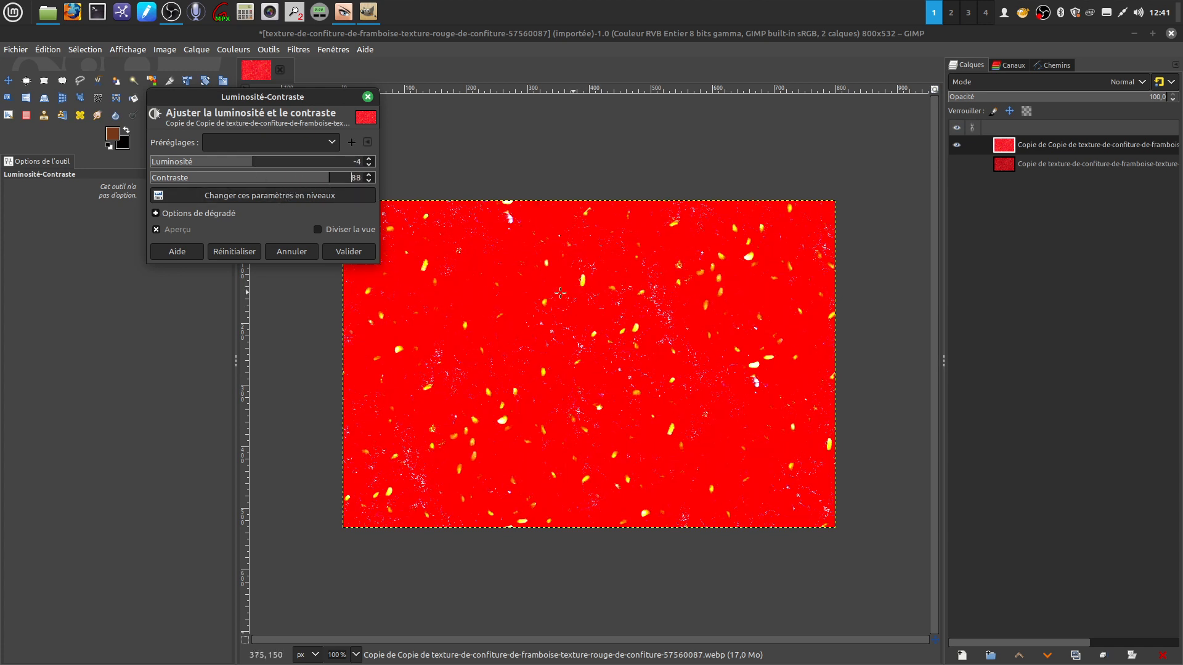
{"action": "left_click", "coordinate": [348, 252]}
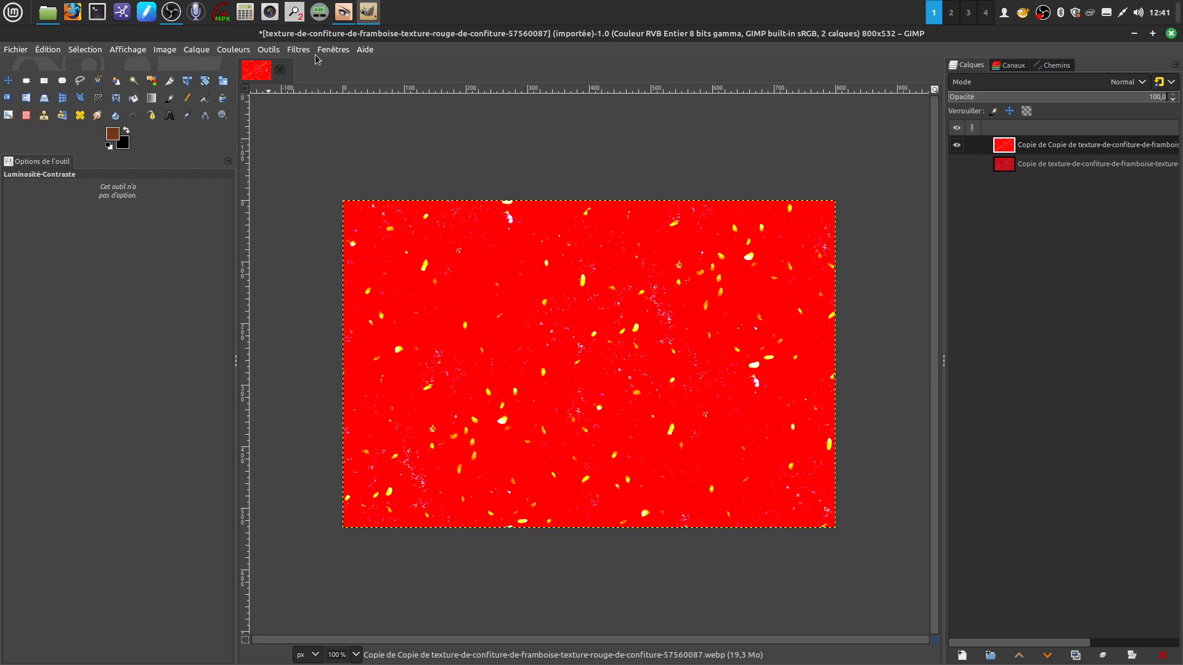
Open Extract Component for the top layer and compare the previews of the RGB, HSV, HSL, CMYK, Y'CbCr, LAB and alpha components.
{"action": "left_click", "coordinate": [234, 52]}
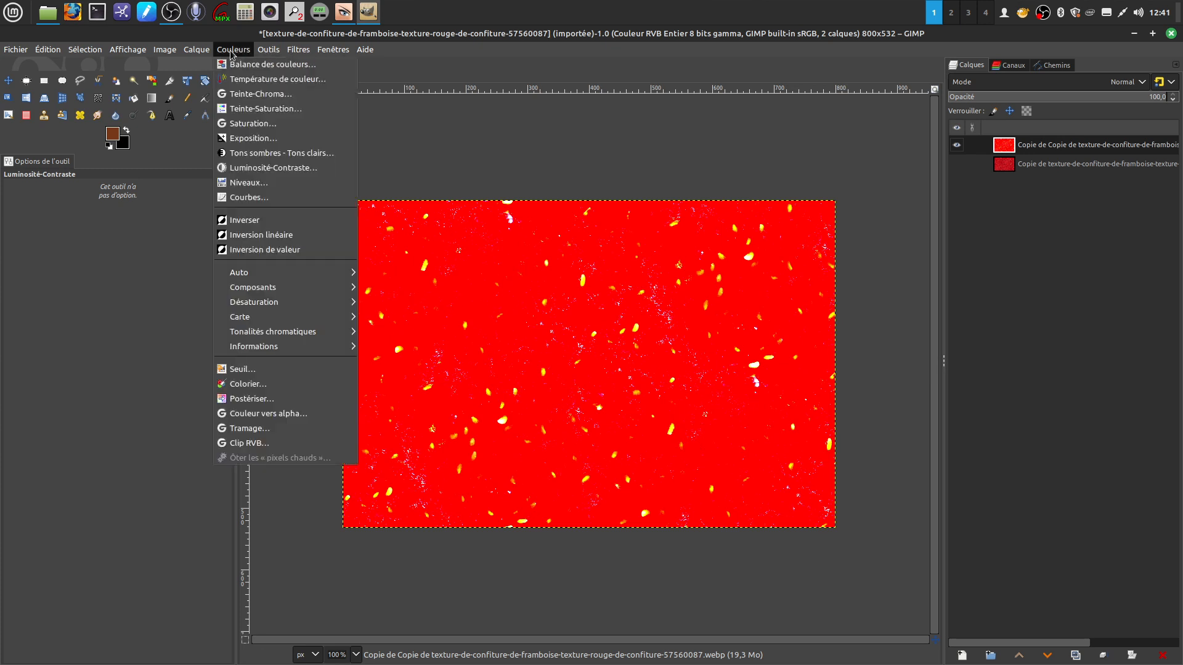
{"action": "mouse_move", "coordinate": [311, 291]}
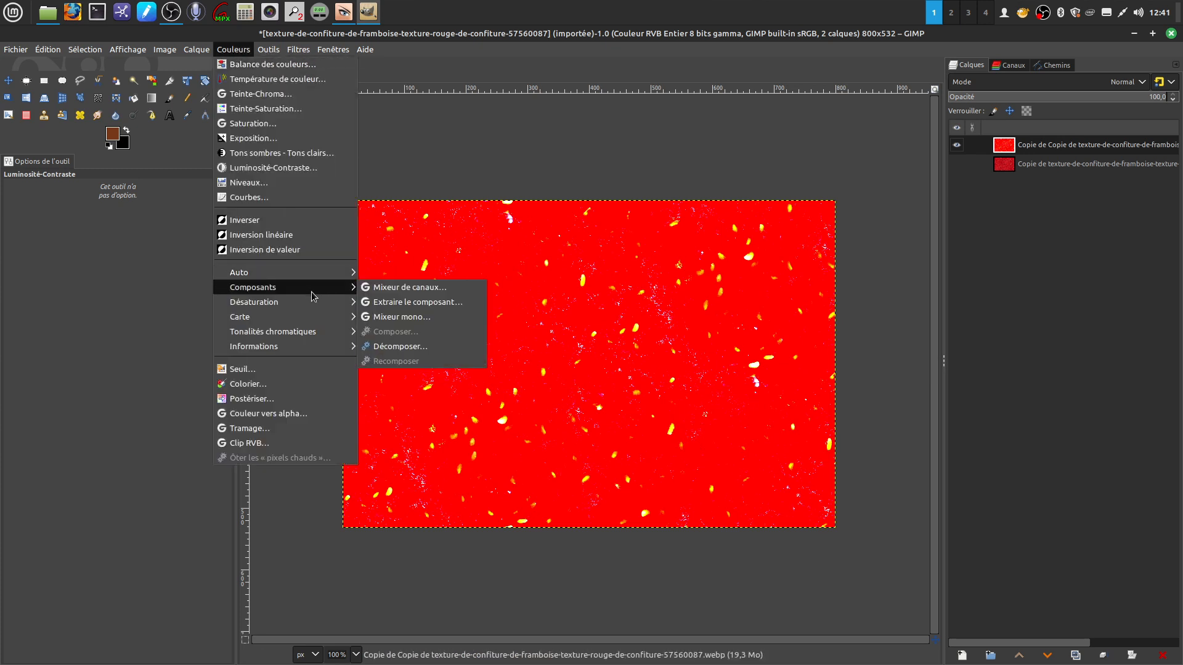
{"action": "left_click", "coordinate": [417, 302]}
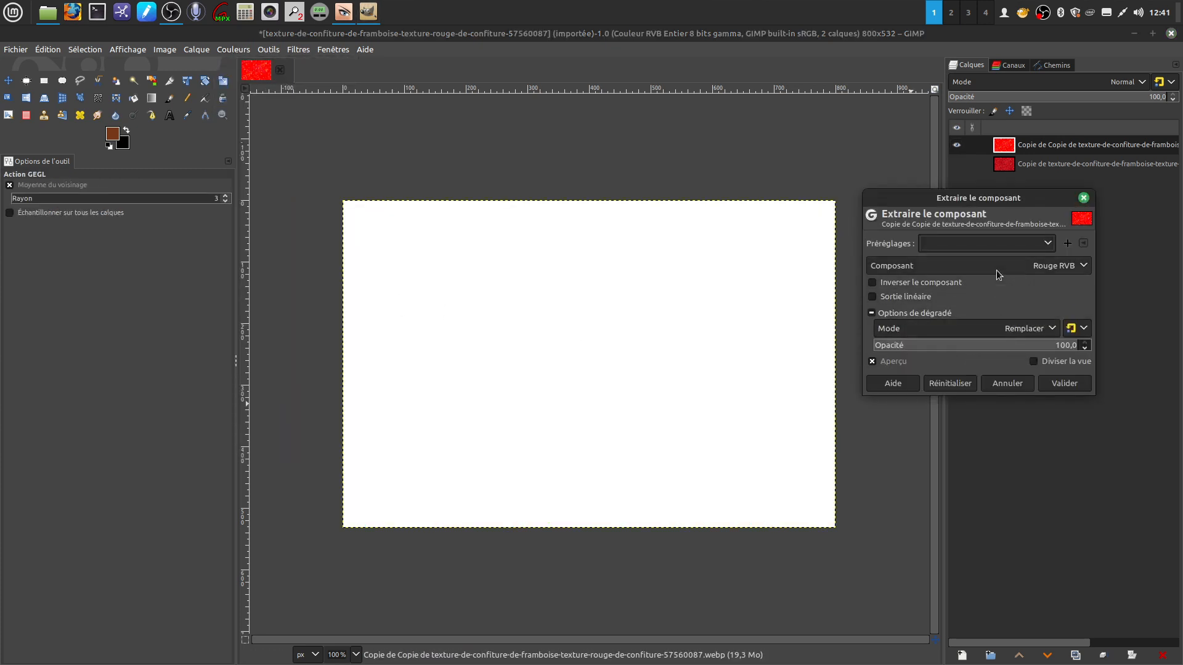
{"action": "scroll", "coordinate": [996, 268], "scroll_direction": "down", "scroll_amount": 1}
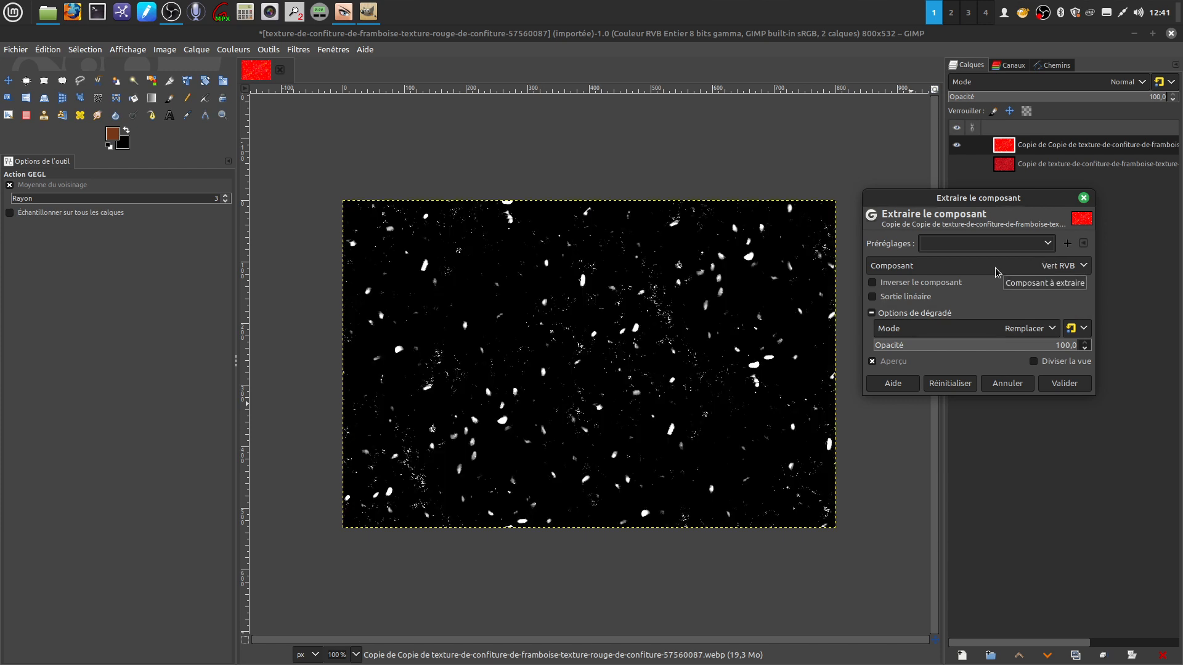
{"action": "scroll", "coordinate": [995, 268], "scroll_direction": "down", "scroll_amount": 2}
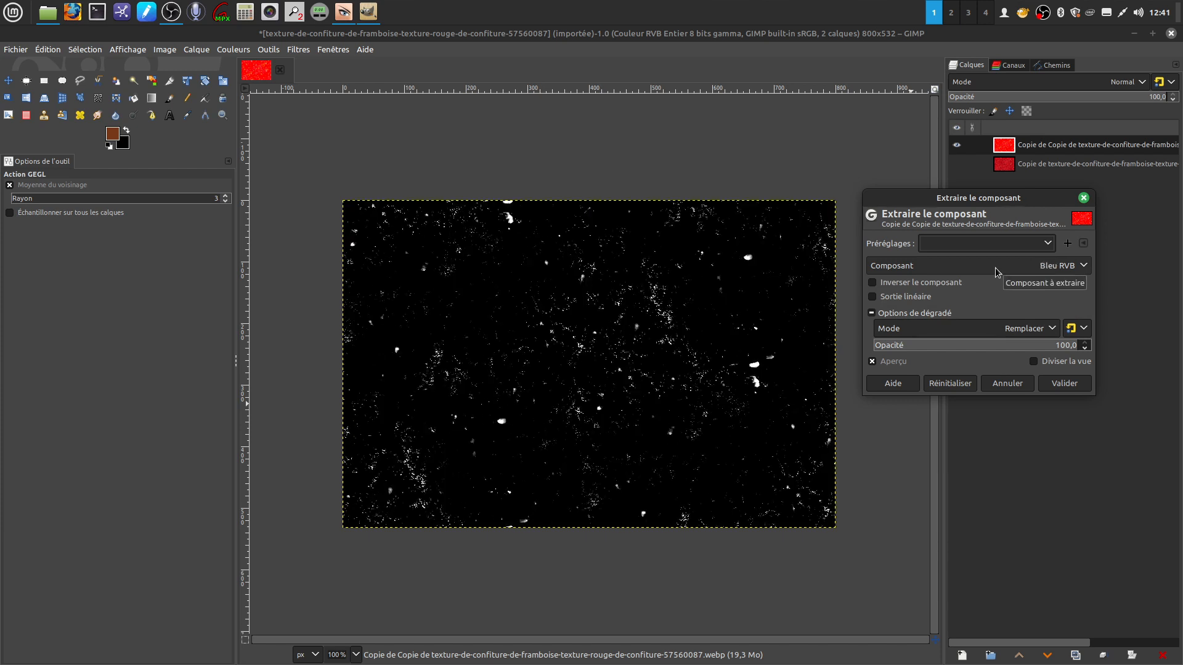
{"action": "scroll", "coordinate": [995, 268], "scroll_direction": "down", "scroll_amount": 1}
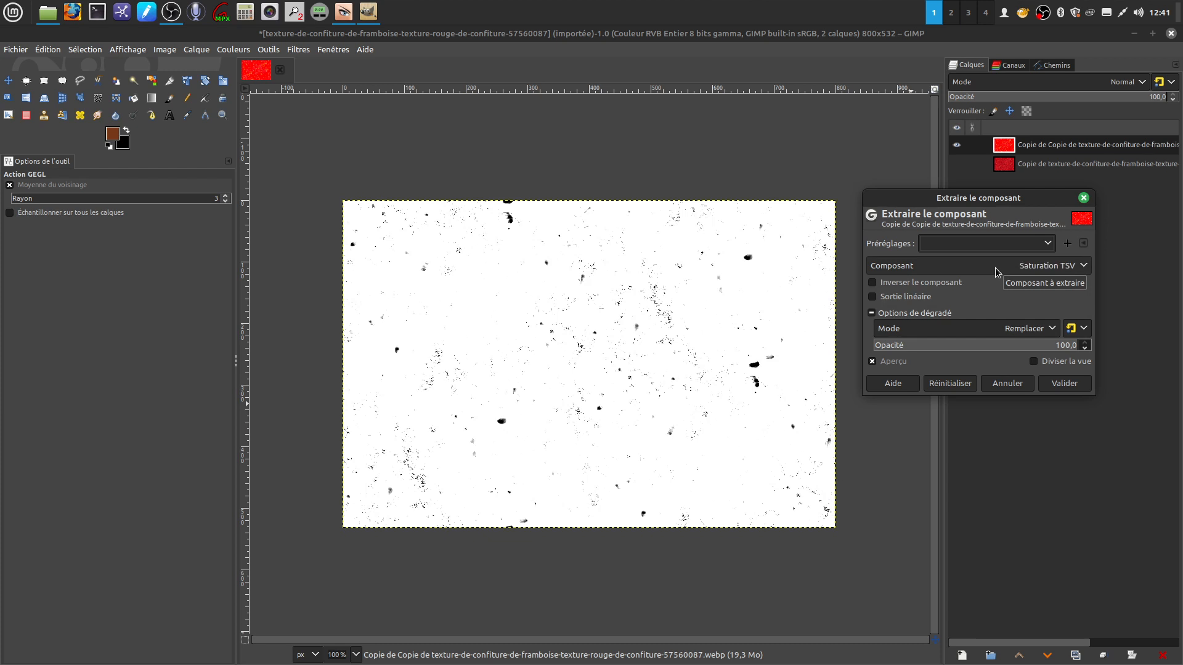
{"action": "scroll", "coordinate": [996, 268], "scroll_direction": "down", "scroll_amount": 2}
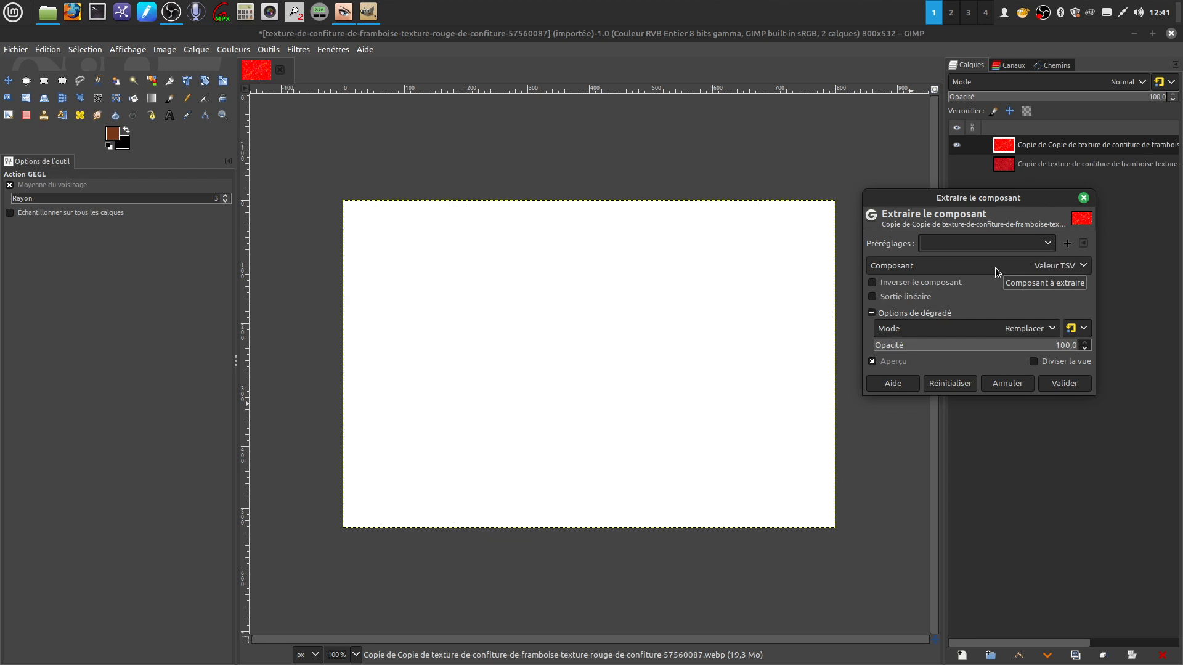
{"action": "scroll", "coordinate": [996, 268], "scroll_direction": "down", "scroll_amount": 2}
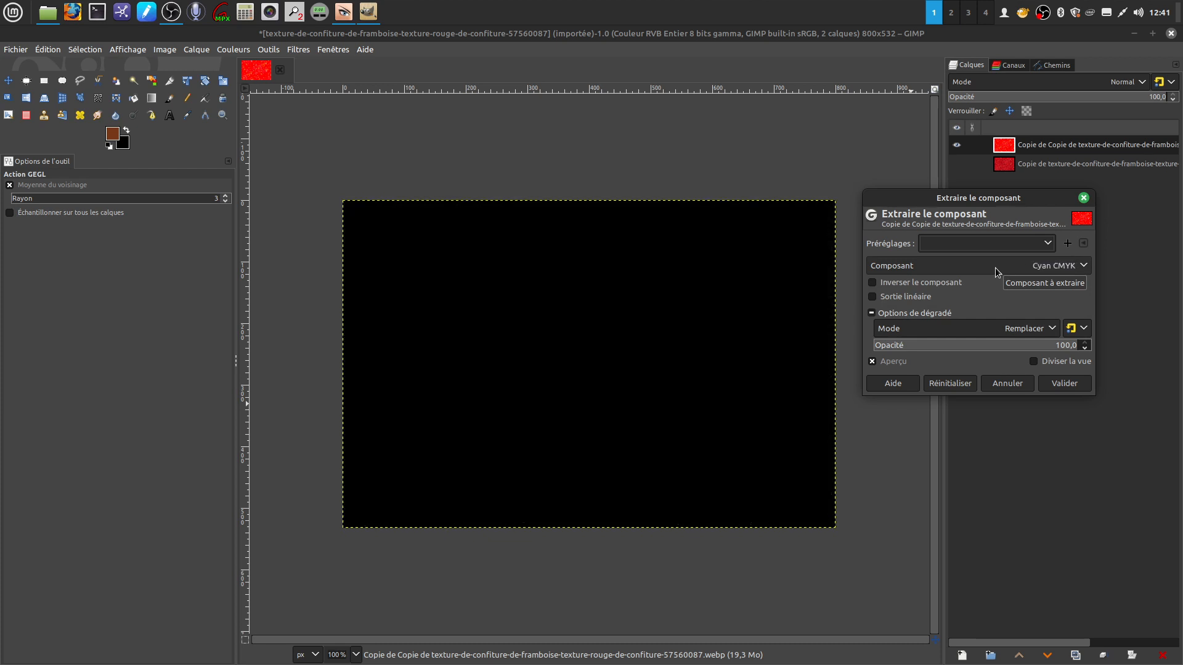
{"action": "scroll", "coordinate": [996, 267], "scroll_direction": "down", "scroll_amount": 1}
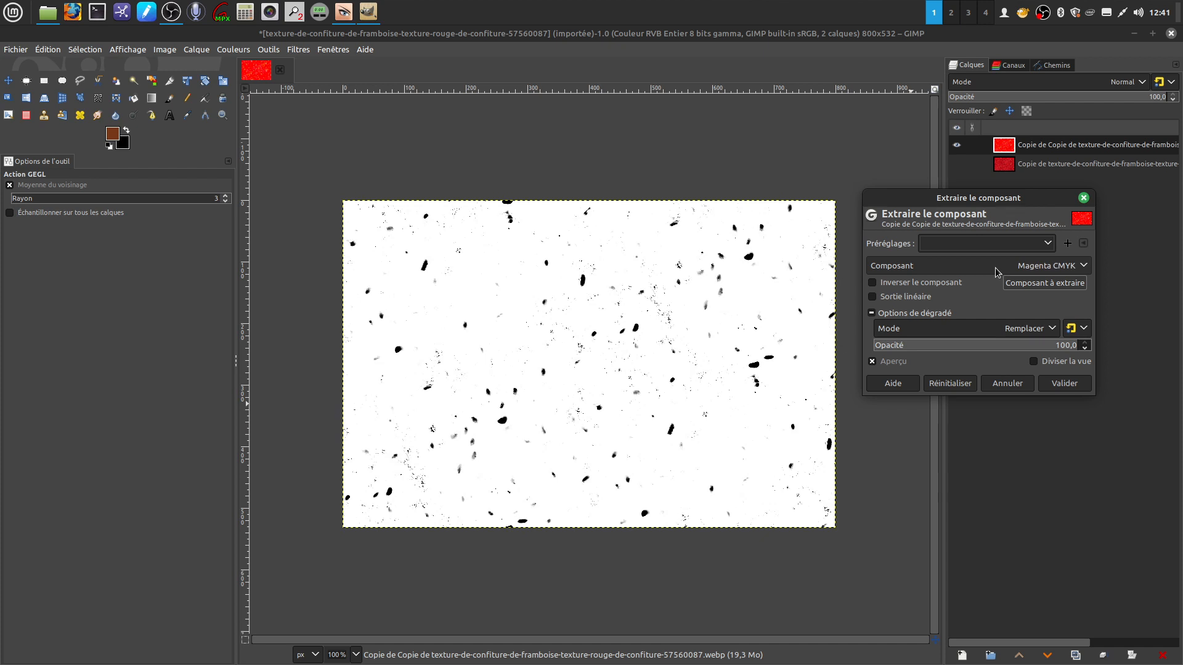
{"action": "scroll", "coordinate": [995, 267], "scroll_direction": "down", "scroll_amount": 3}
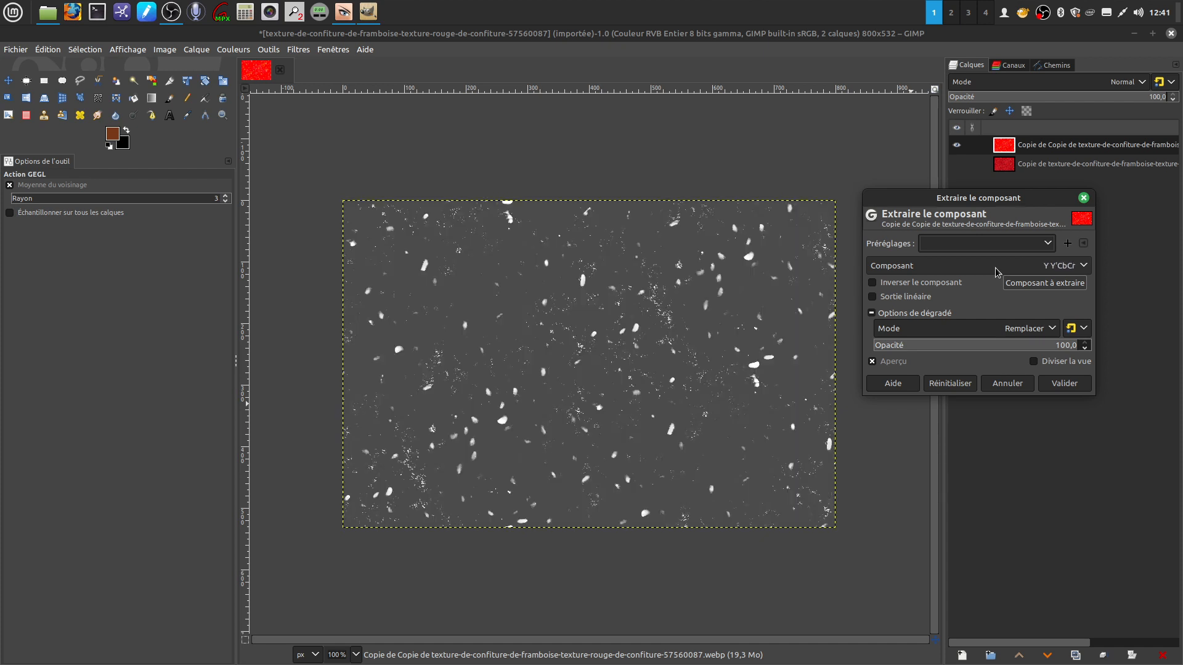
{"action": "scroll", "coordinate": [995, 267], "scroll_direction": "down", "scroll_amount": 1}
{"action": "scroll", "coordinate": [996, 268], "scroll_direction": "down", "scroll_amount": 3}
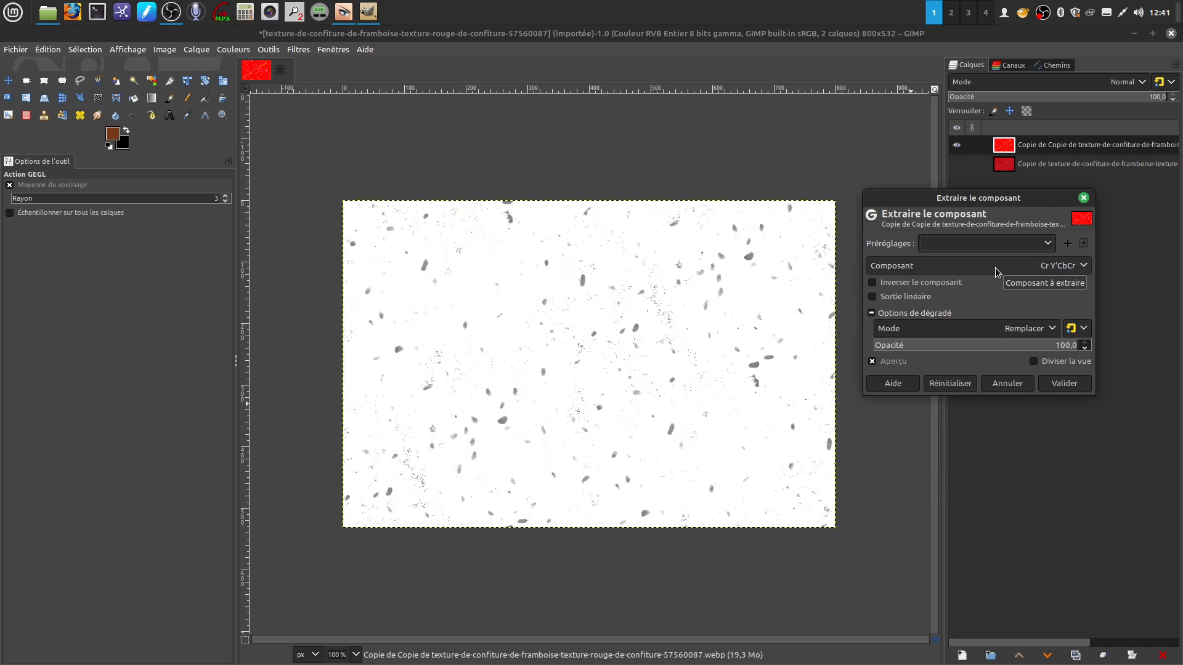
{"action": "scroll", "coordinate": [995, 268], "scroll_direction": "down", "scroll_amount": 3}
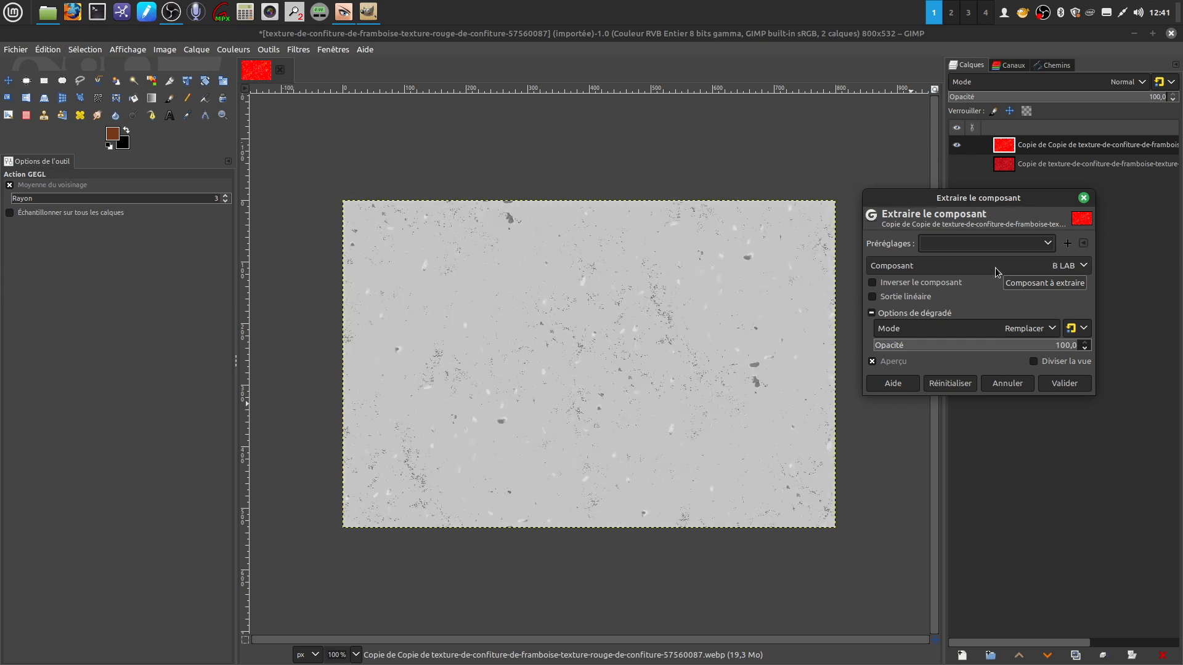
{"action": "scroll", "coordinate": [995, 268], "scroll_direction": "down", "scroll_amount": 1}
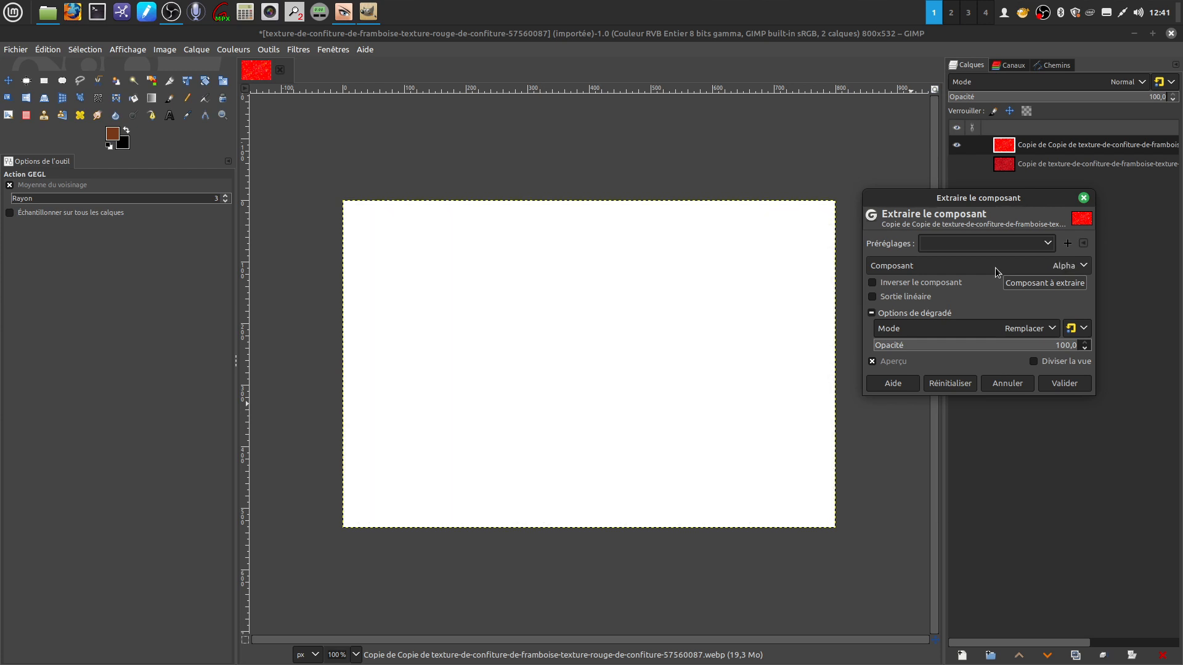
{"action": "scroll", "coordinate": [996, 267], "scroll_direction": "up", "scroll_amount": 8}
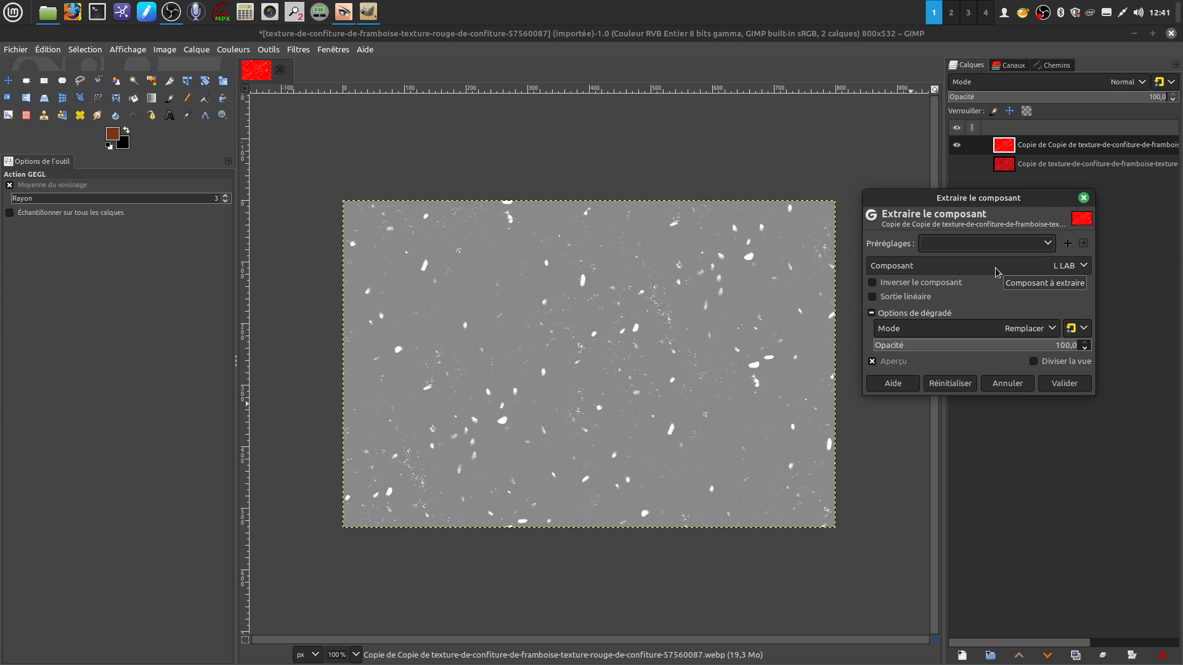
{"action": "scroll", "coordinate": [996, 267], "scroll_direction": "up", "scroll_amount": 3}
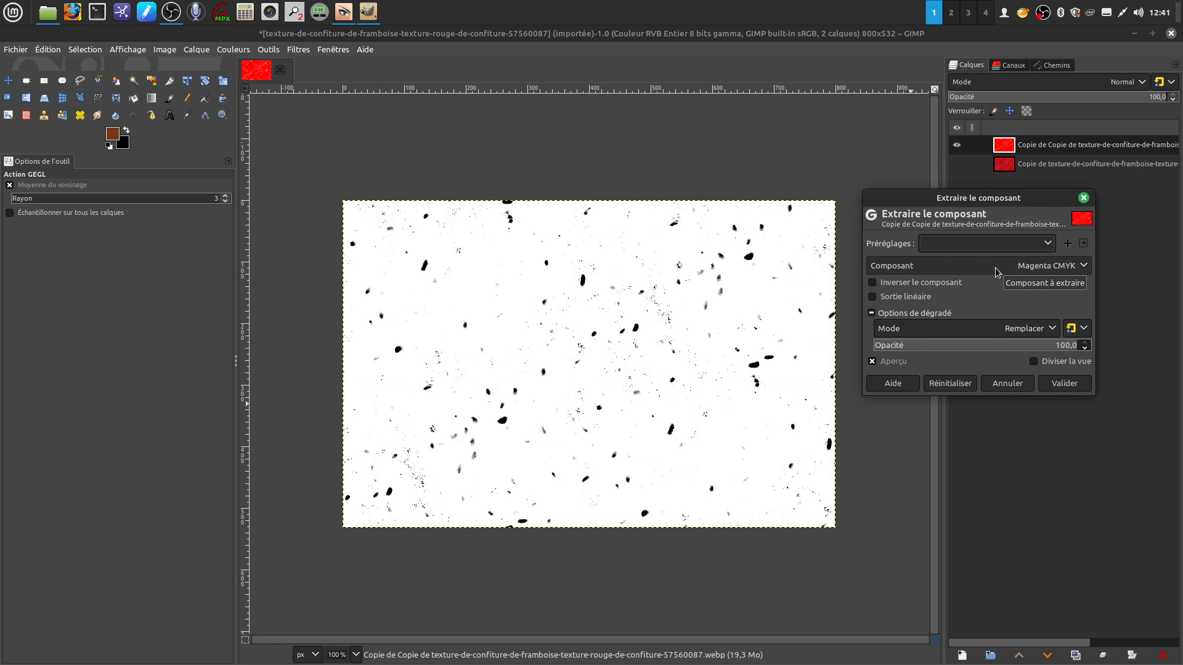
{"action": "scroll", "coordinate": [995, 267], "scroll_direction": "up", "scroll_amount": 1}
{"action": "scroll", "coordinate": [996, 267], "scroll_direction": "up", "scroll_amount": 1}
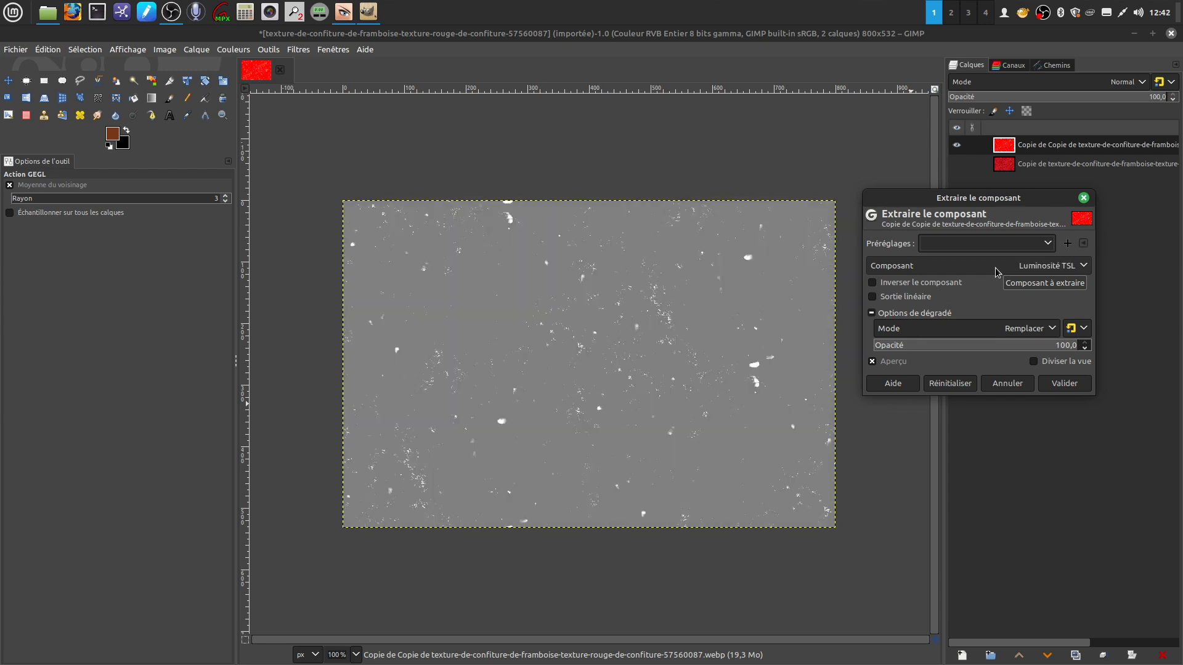
{"action": "scroll", "coordinate": [996, 268], "scroll_direction": "up", "scroll_amount": 2}
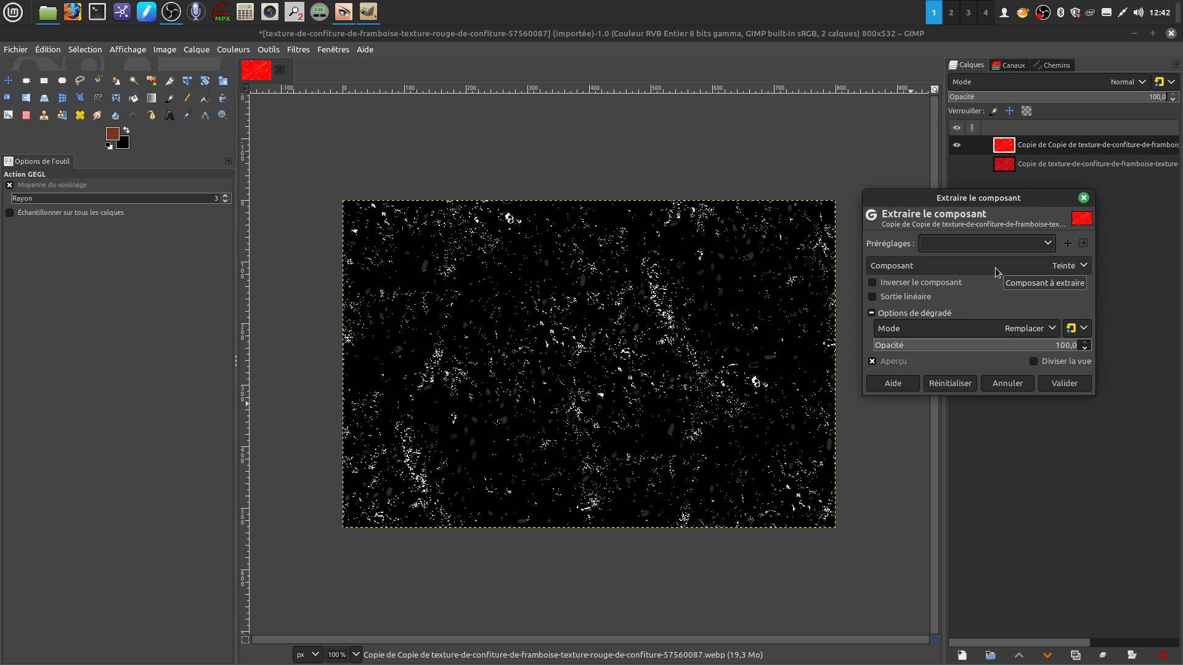
{"action": "scroll", "coordinate": [996, 267], "scroll_direction": "up", "scroll_amount": 3}
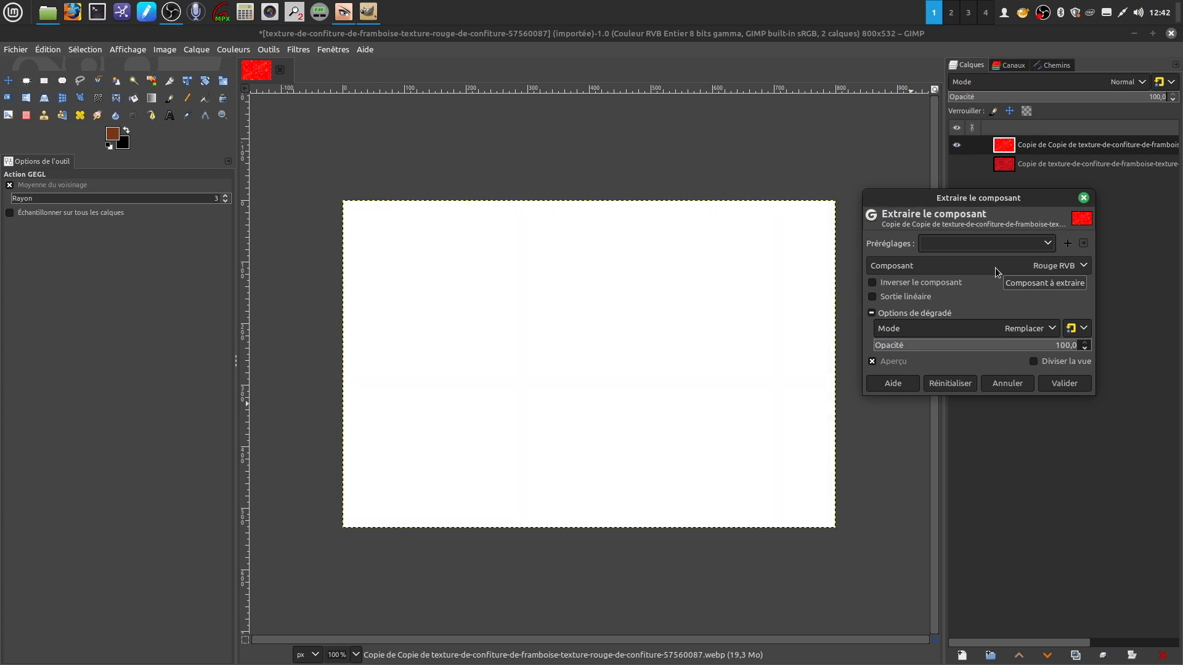
{"action": "scroll", "coordinate": [996, 268], "scroll_direction": "down", "scroll_amount": 3}
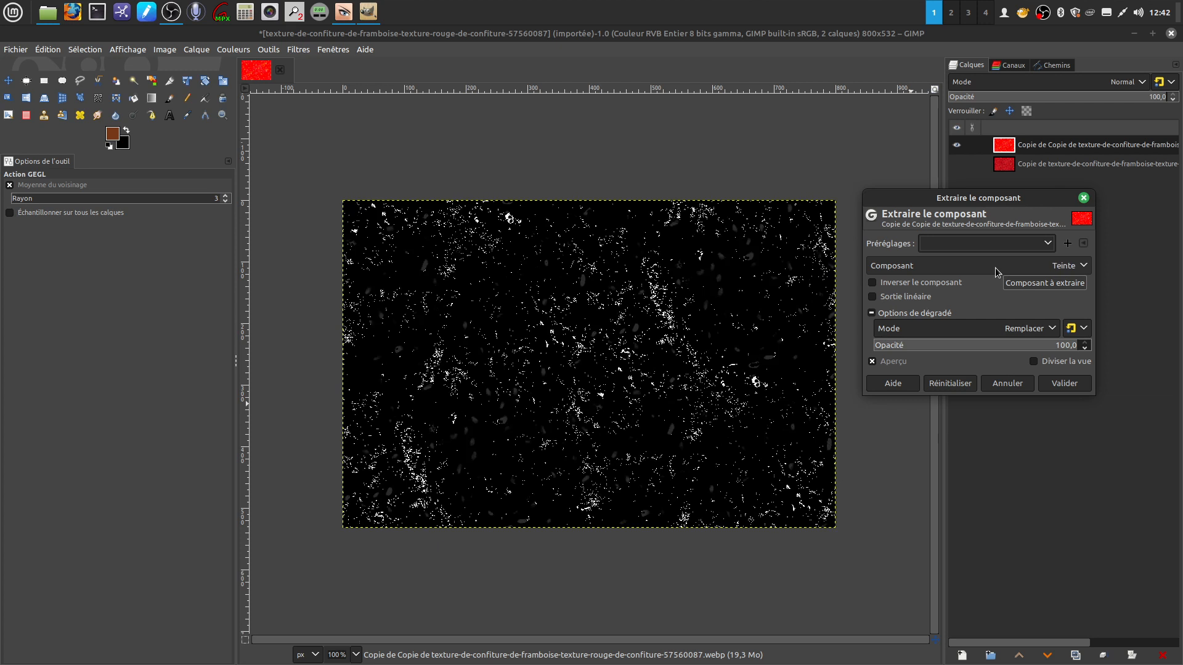
{"action": "scroll", "coordinate": [996, 267], "scroll_direction": "up", "scroll_amount": 3}
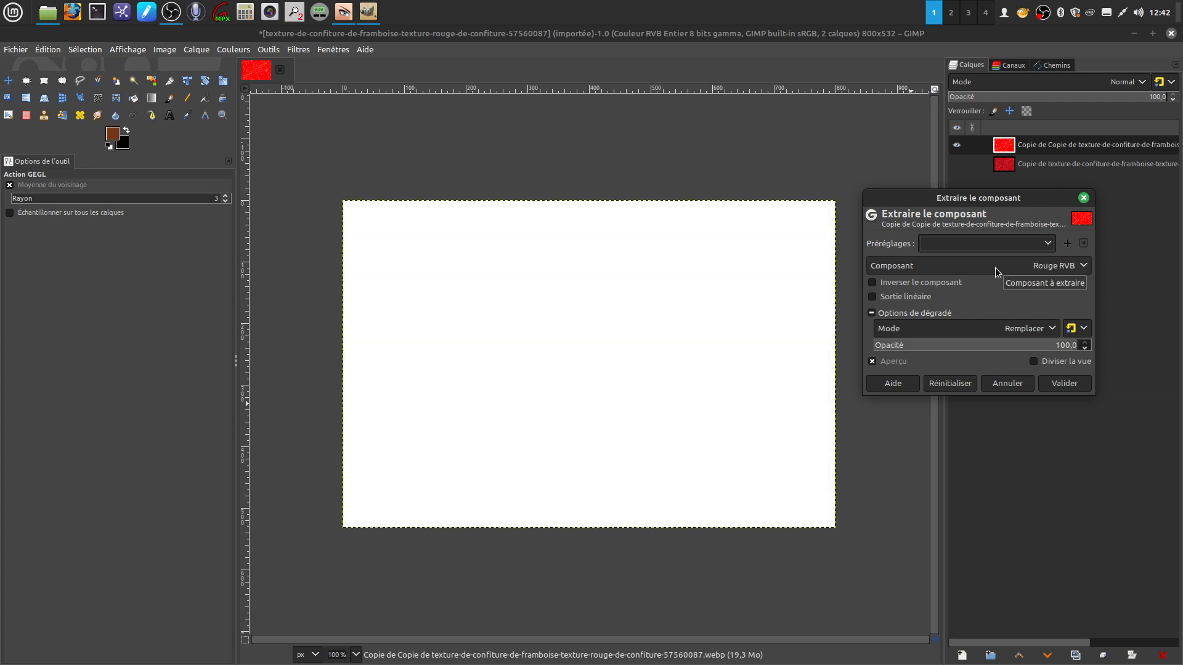
{"action": "scroll", "coordinate": [996, 267], "scroll_direction": "down", "scroll_amount": 1}
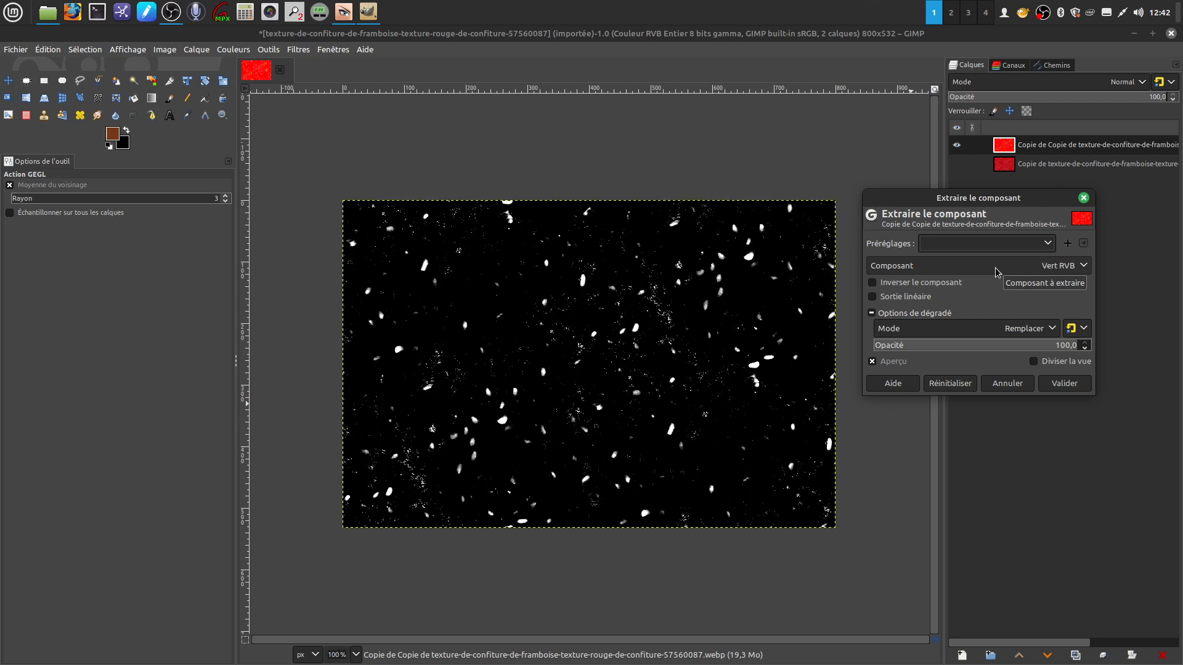
{"action": "scroll", "coordinate": [995, 267], "scroll_direction": "up", "scroll_amount": 1}
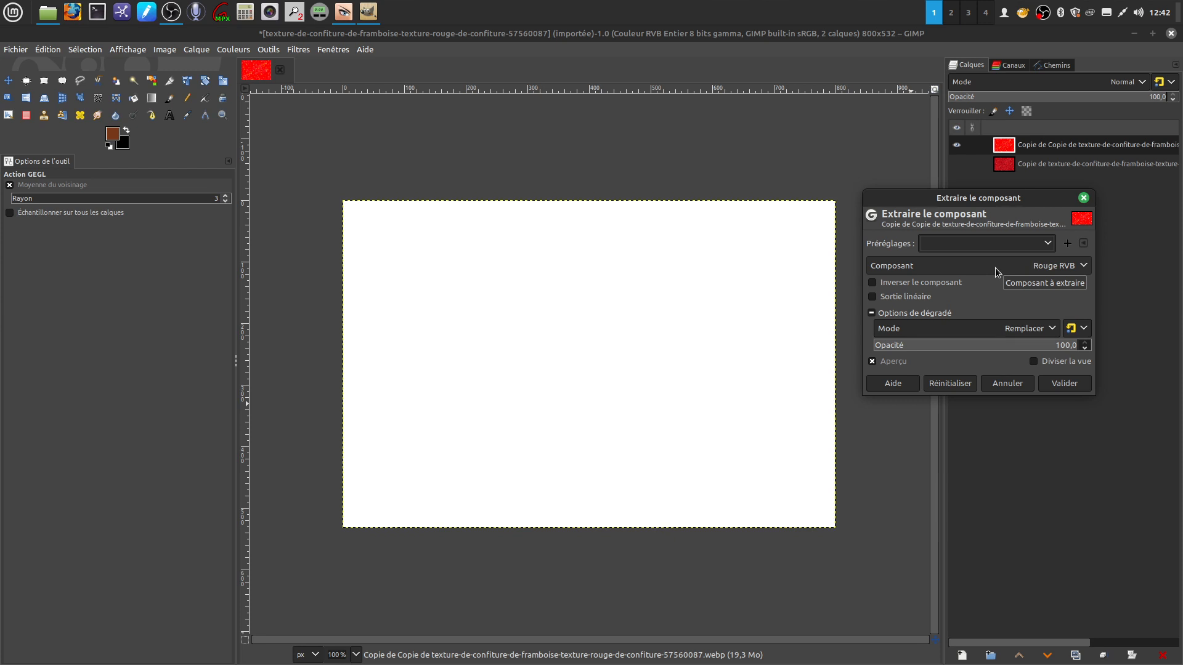
Extract the Magenta CMYK component from the top jam layer in Replace mode.
{"action": "scroll", "coordinate": [995, 268], "scroll_direction": "down", "scroll_amount": 5}
{"action": "scroll", "coordinate": [996, 267], "scroll_direction": "down", "scroll_amount": 5}
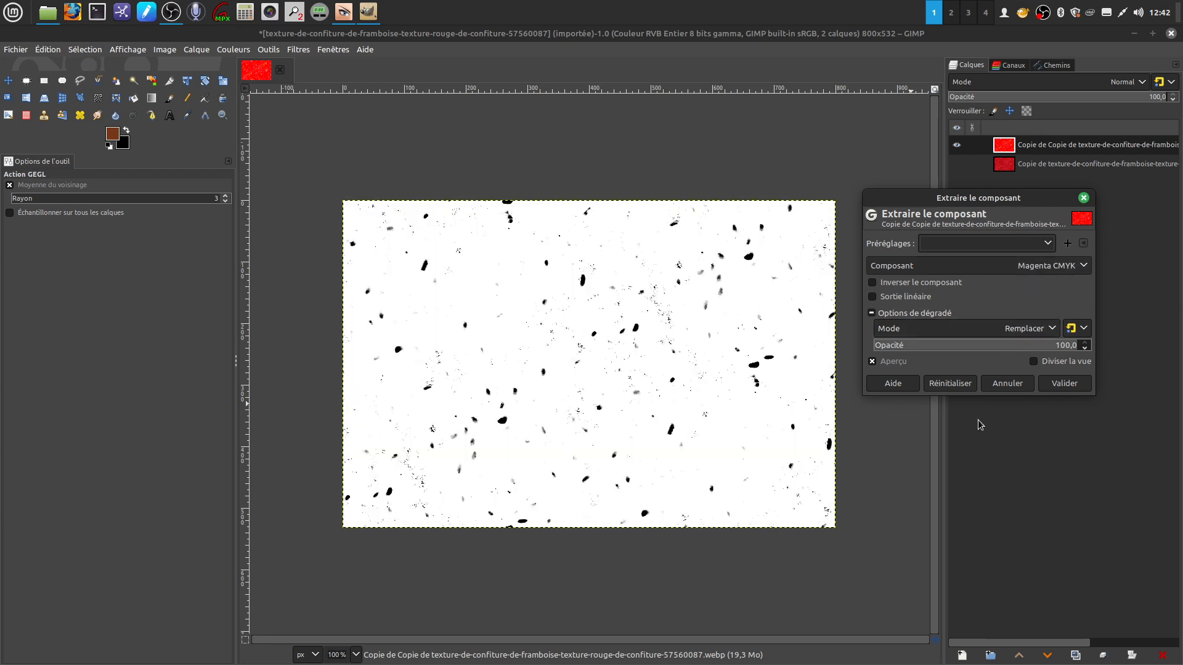
{"action": "left_click", "coordinate": [1057, 385]}
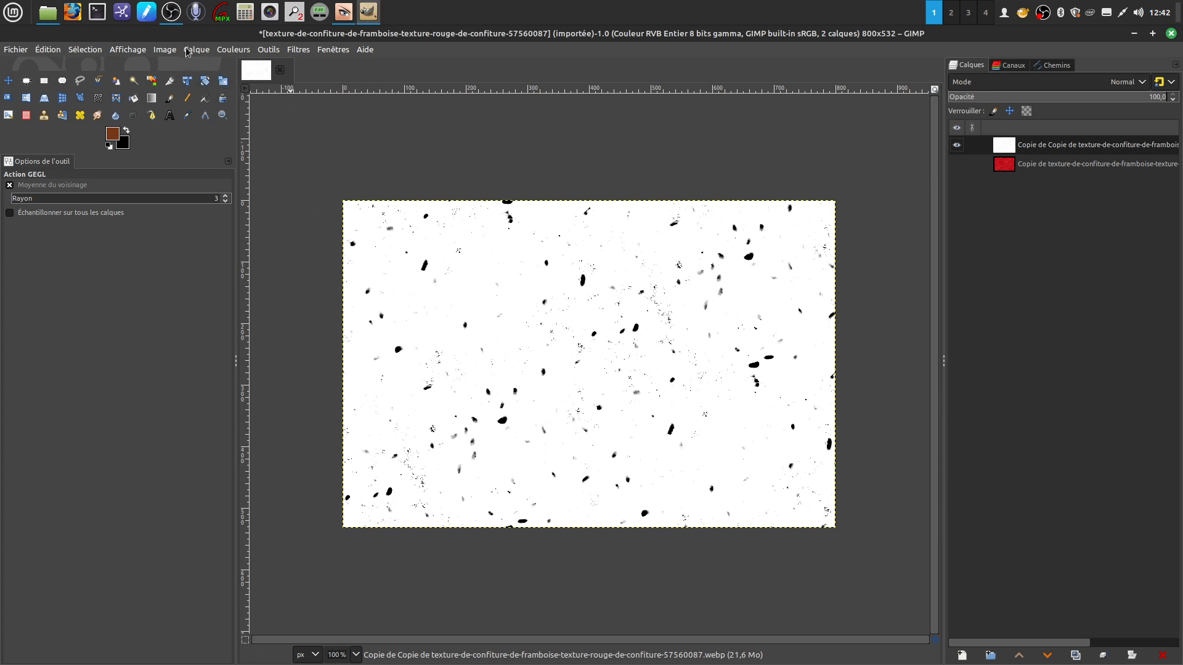
Raise the contrast and lower the brightness of the extracted black-and-white layer with Brightness-Contrast.
{"action": "left_click", "coordinate": [226, 50]}
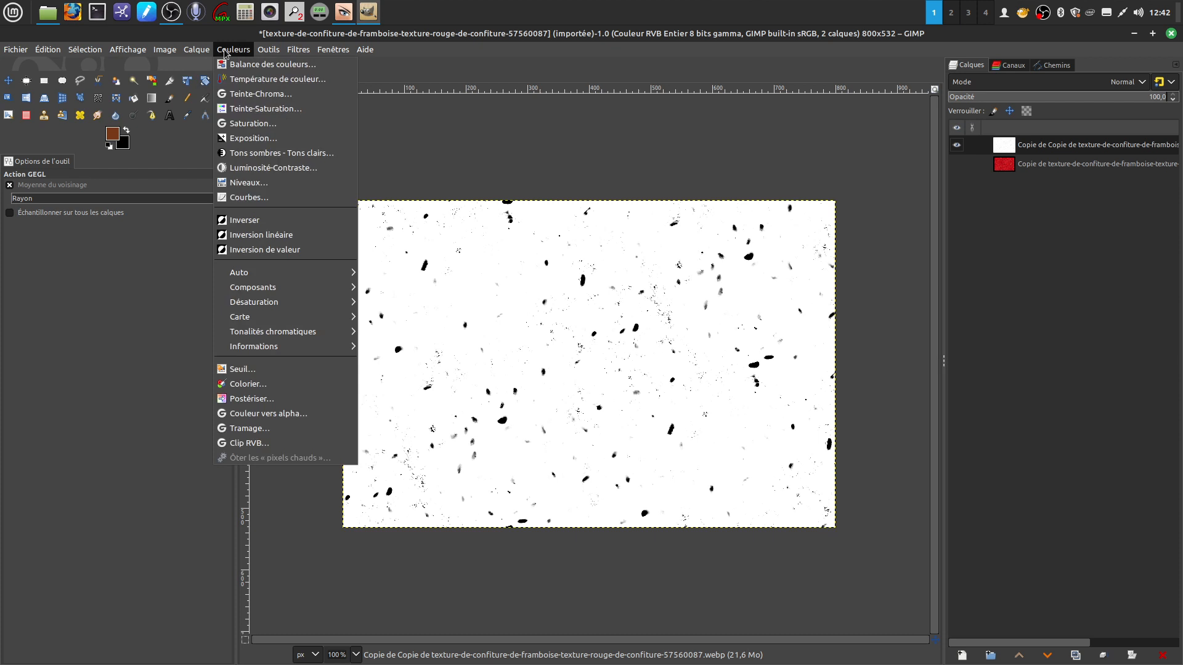
{"action": "left_click", "coordinate": [275, 167]}
{"action": "left_click_drag", "start_coordinate": [253, 180], "coordinate": [321, 188]}
{"action": "left_click_drag", "start_coordinate": [250, 165], "coordinate": [200, 169]}
{"action": "left_click", "coordinate": [349, 251]}
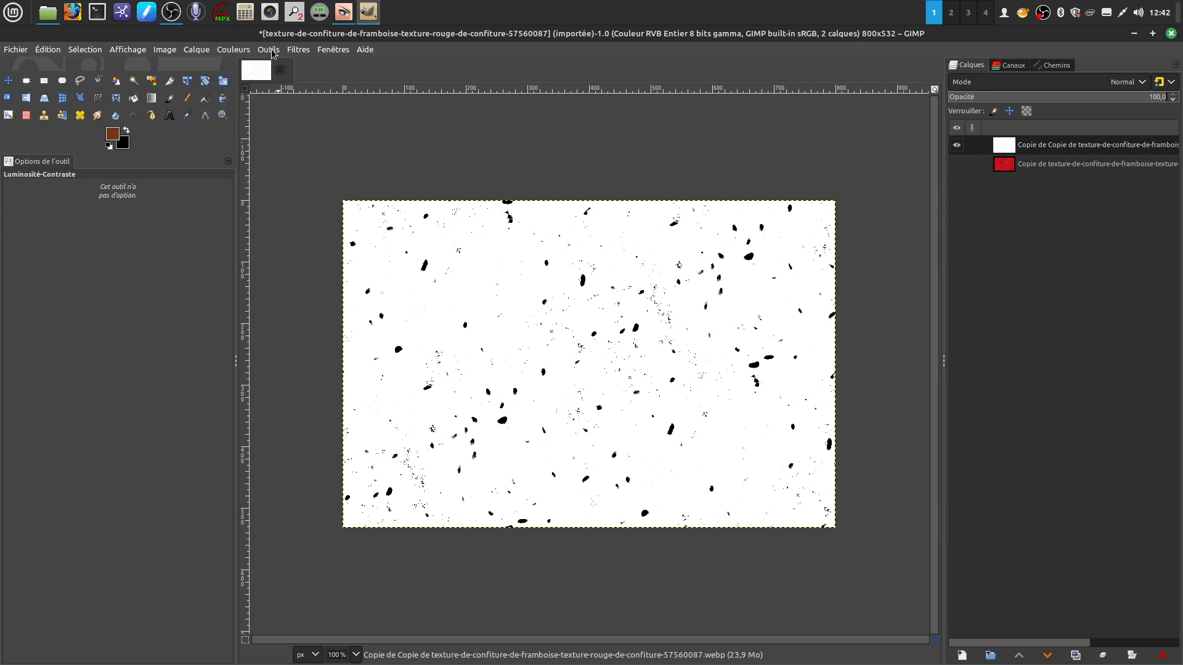
Apply a Gaussian blur to the black-and-white seed layer with the filter's preset settings.
{"action": "left_click", "coordinate": [298, 51]}
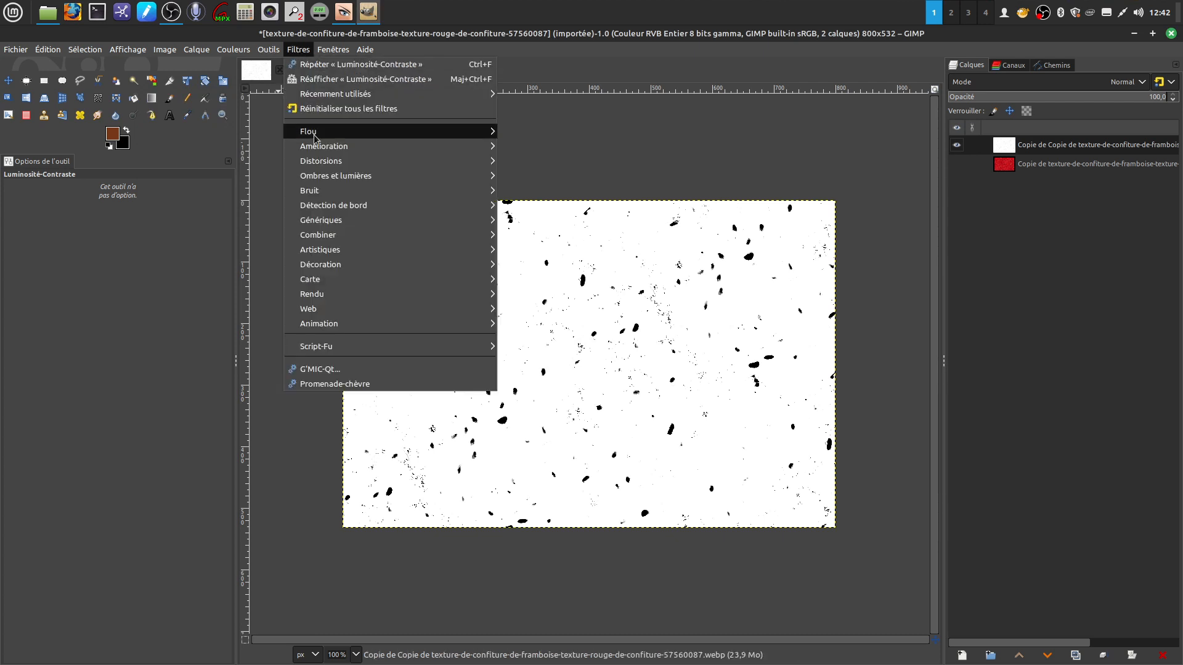
{"action": "mouse_move", "coordinate": [431, 131]}
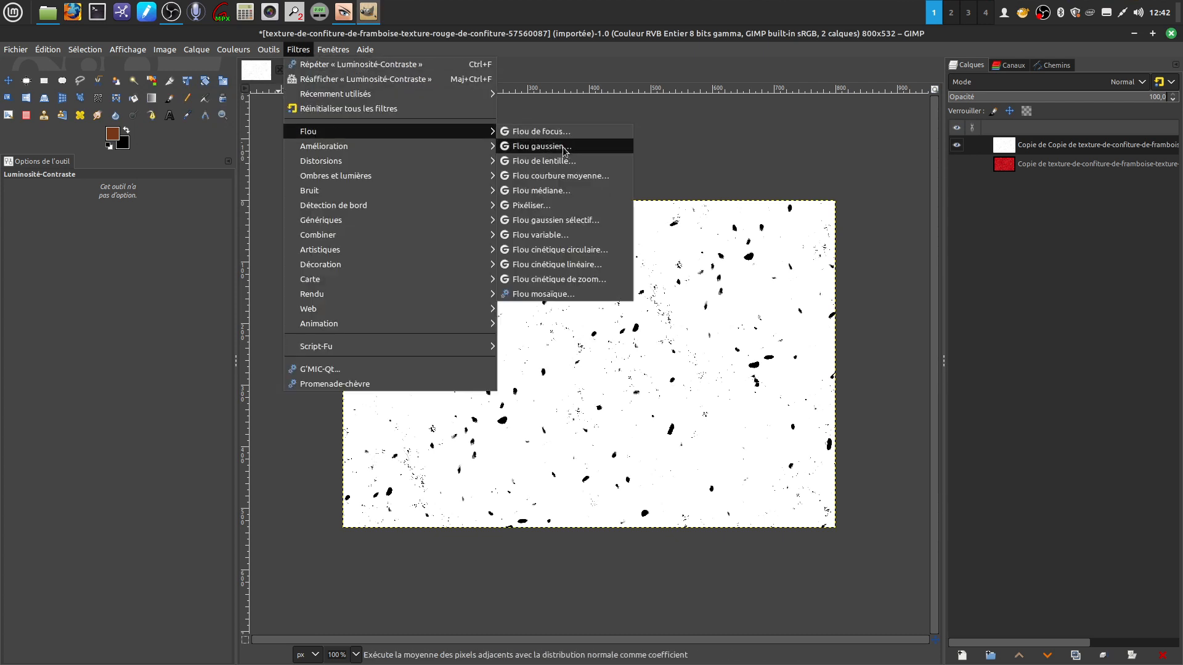
{"action": "left_click", "coordinate": [564, 147]}
{"action": "left_click", "coordinate": [1064, 436]}
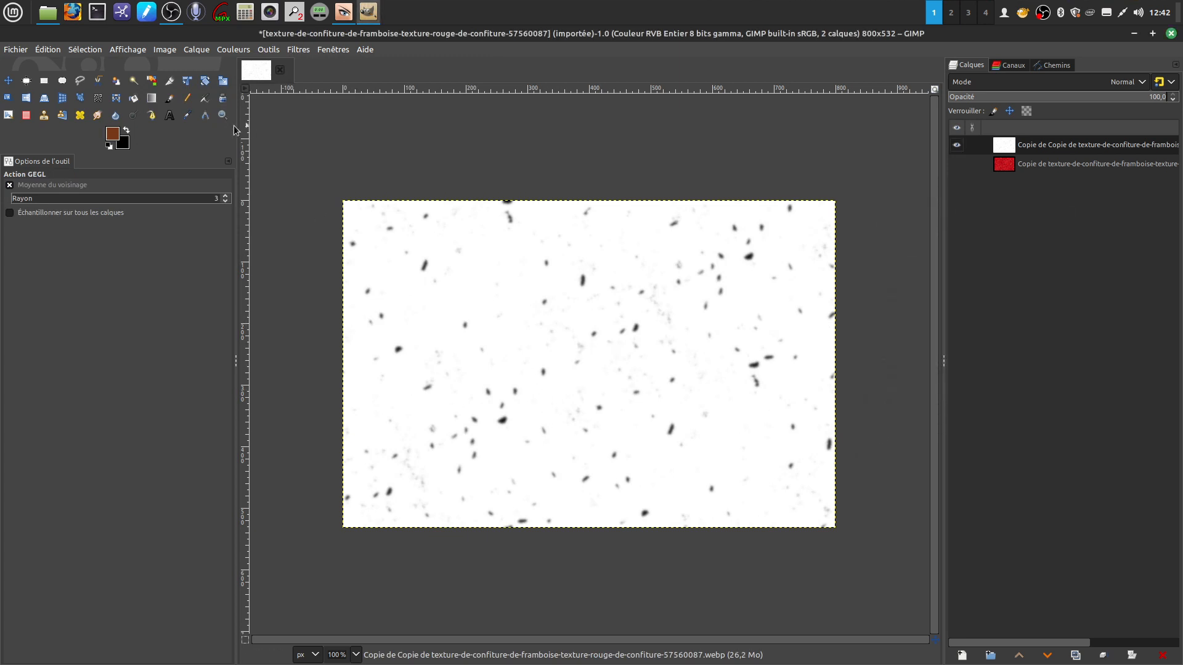
{"action": "left_click", "coordinate": [15, 50]}
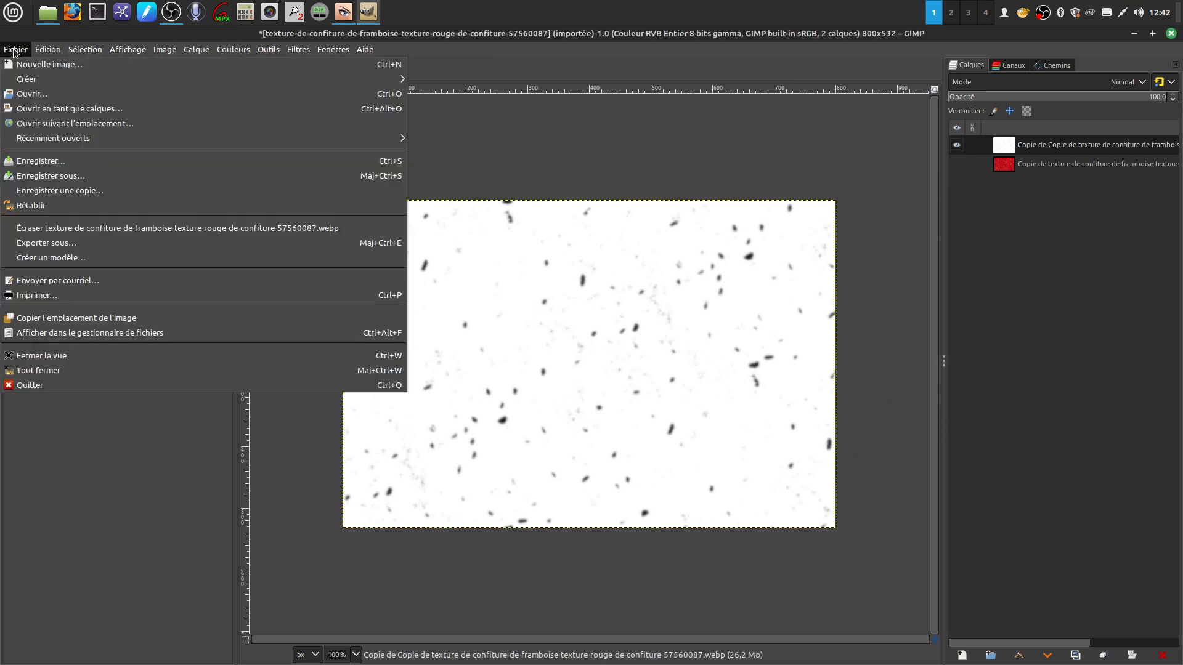
{"action": "left_click", "coordinate": [62, 175]}
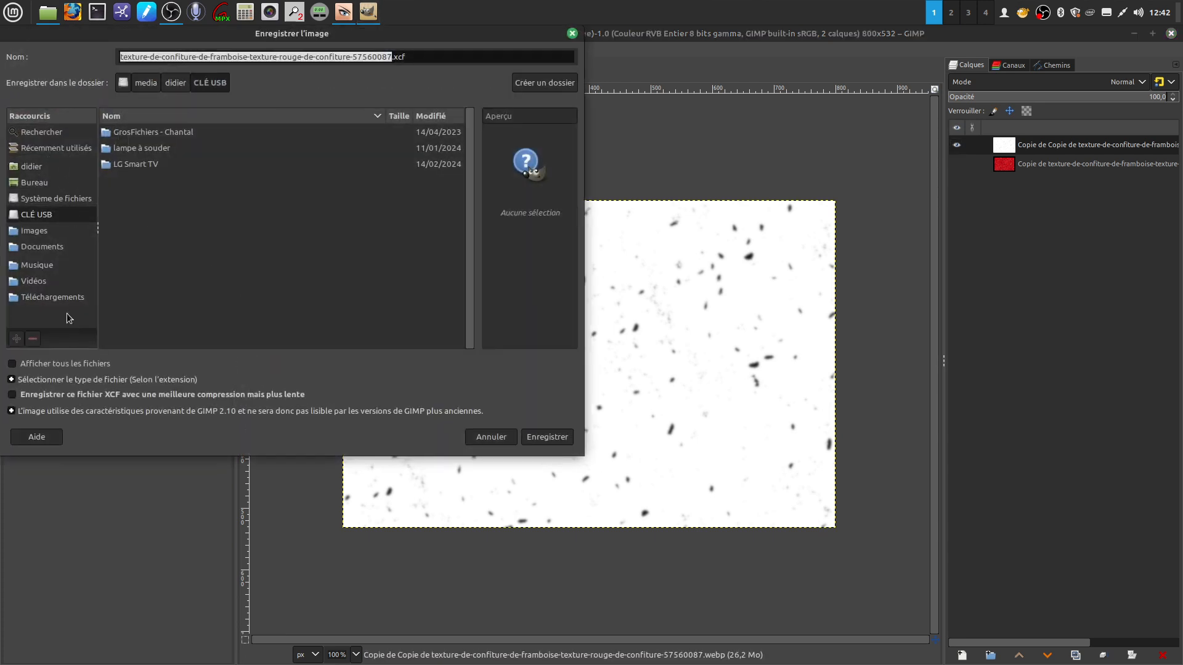
{"action": "left_click", "coordinate": [43, 184]}
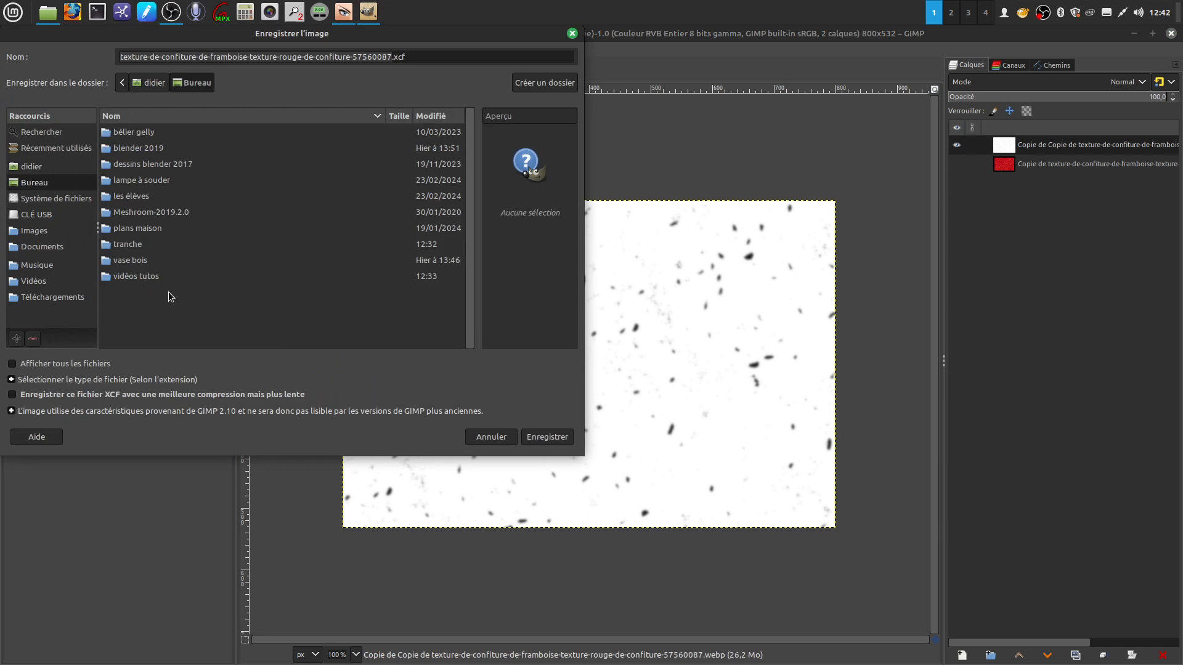
{"action": "double_click", "coordinate": [150, 245]}
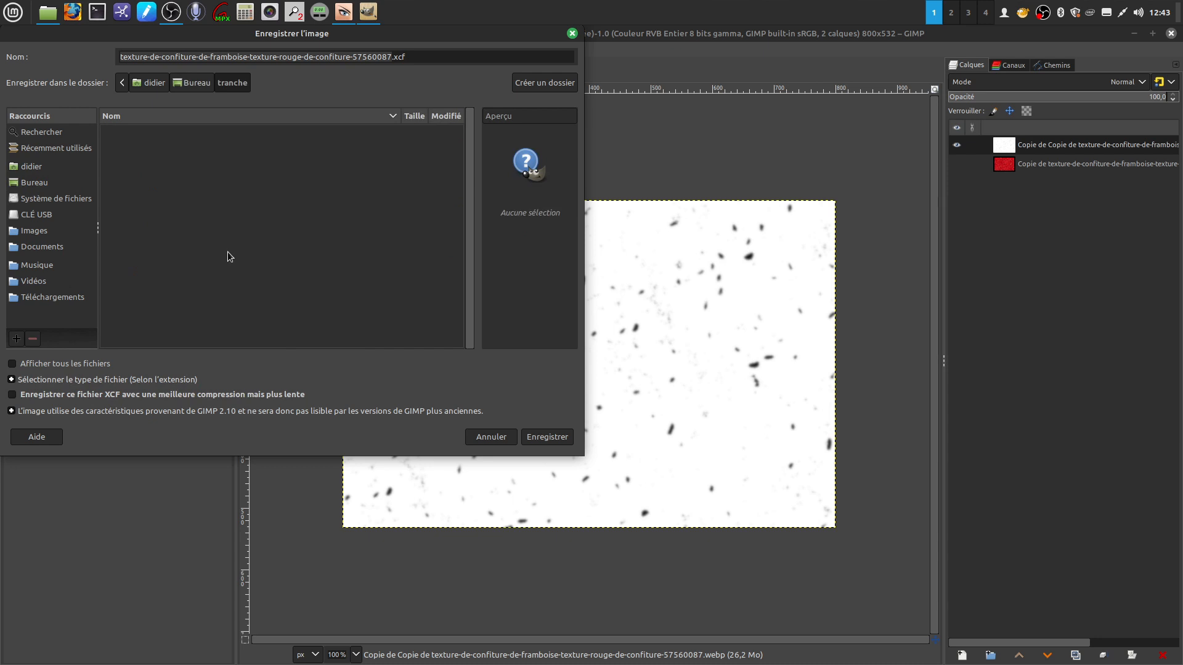
{"action": "left_click", "coordinate": [500, 439]}
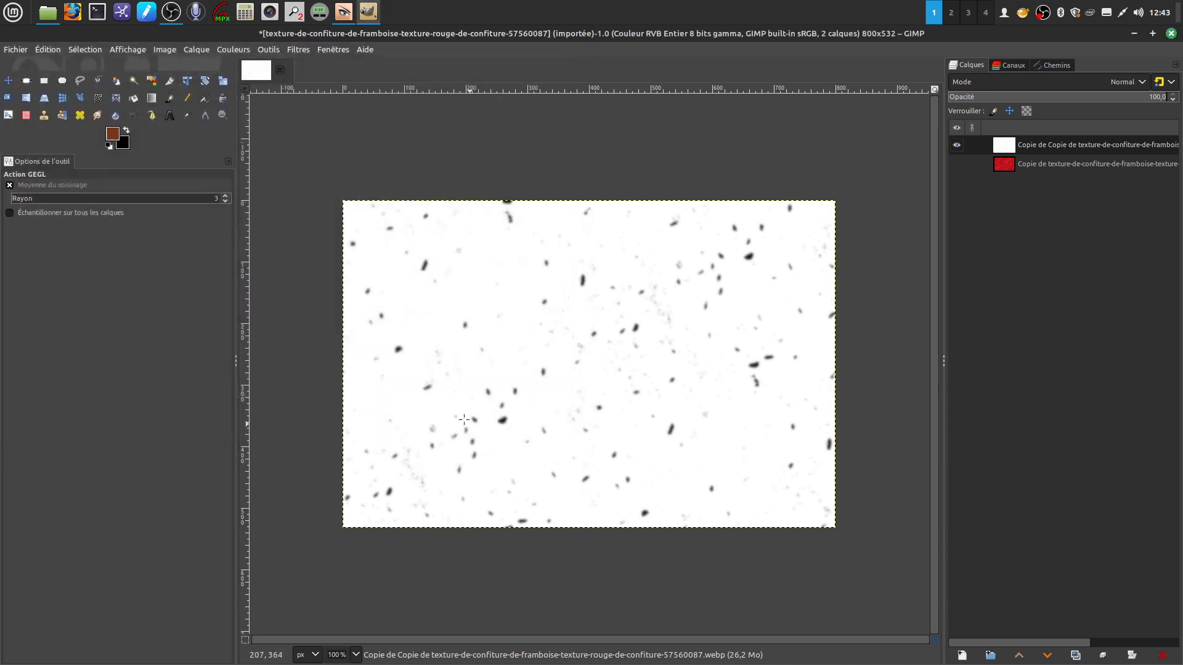
Export the blurred seed map as "conf .jpg" into the tranche folder on the desktop with the preset JPEG options.
{"action": "left_click", "coordinate": [15, 50]}
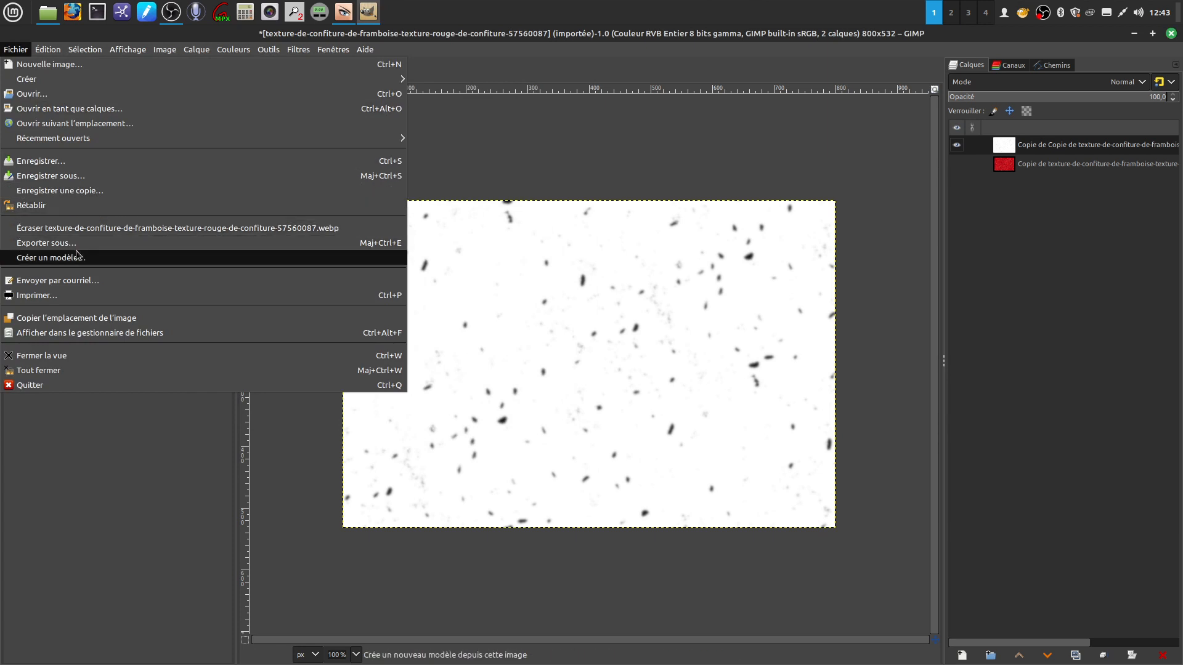
{"action": "left_click", "coordinate": [55, 243]}
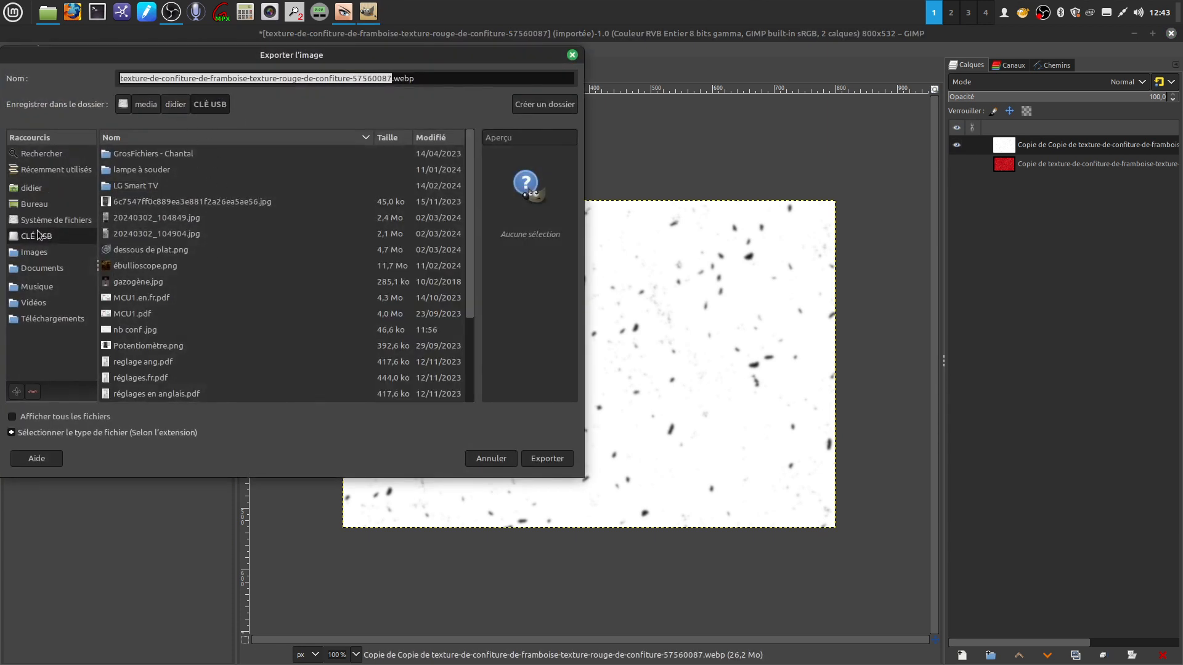
{"action": "left_click", "coordinate": [39, 205]}
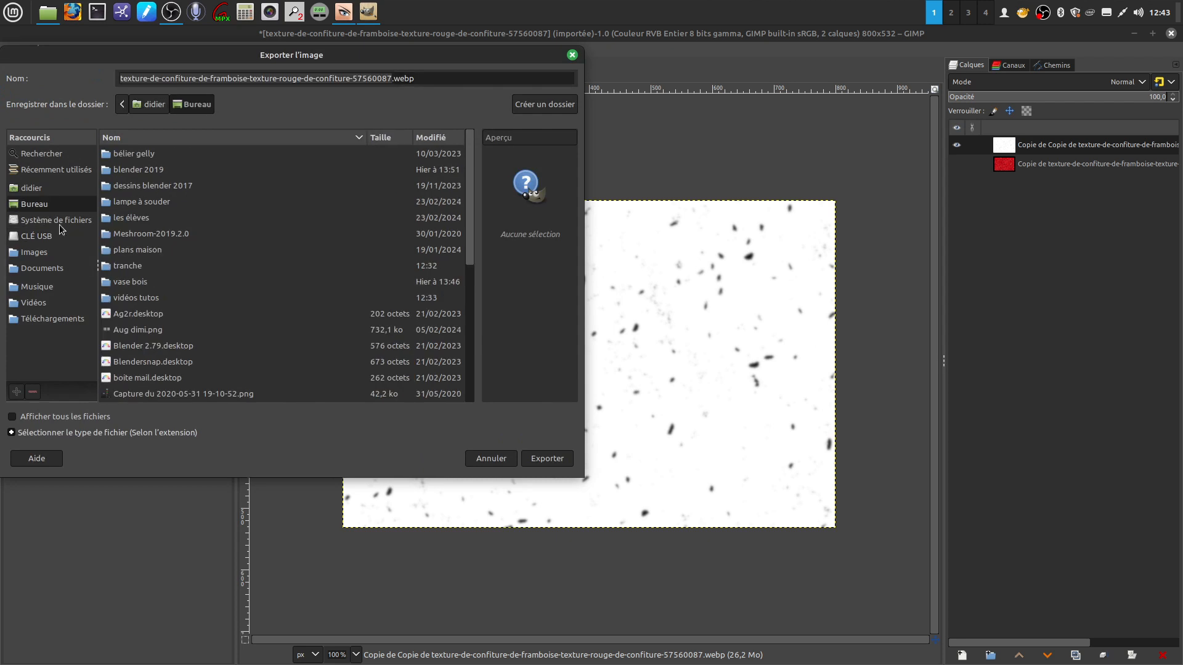
{"action": "double_click", "coordinate": [152, 267]}
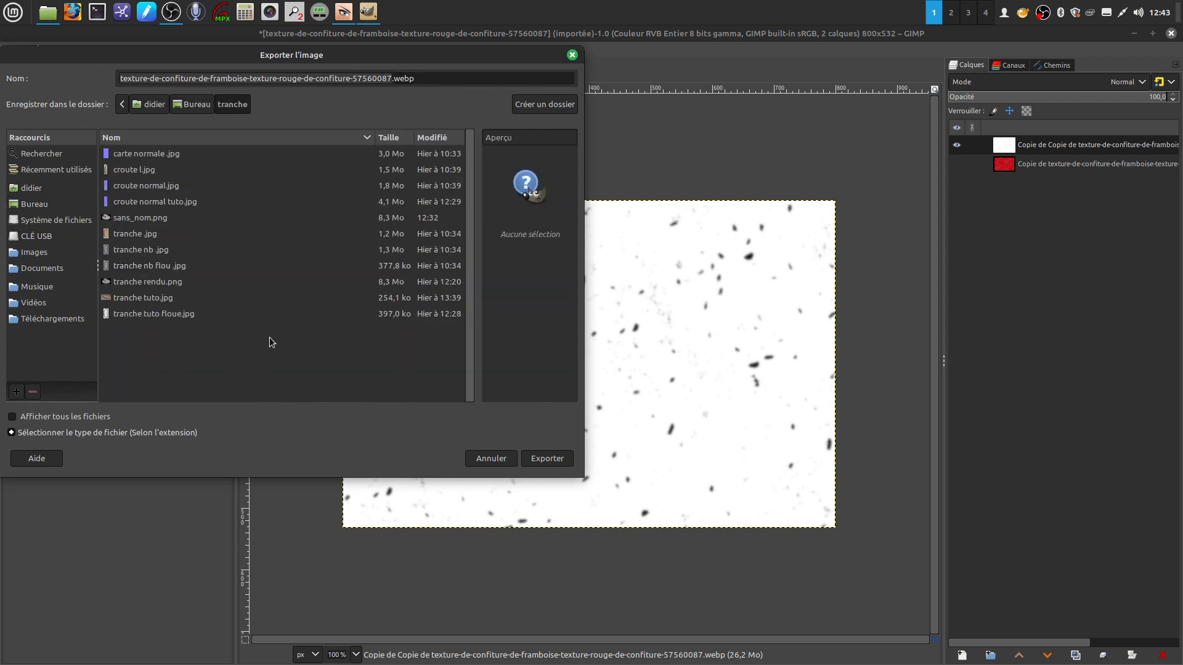
{"action": "left_click", "coordinate": [428, 79]}
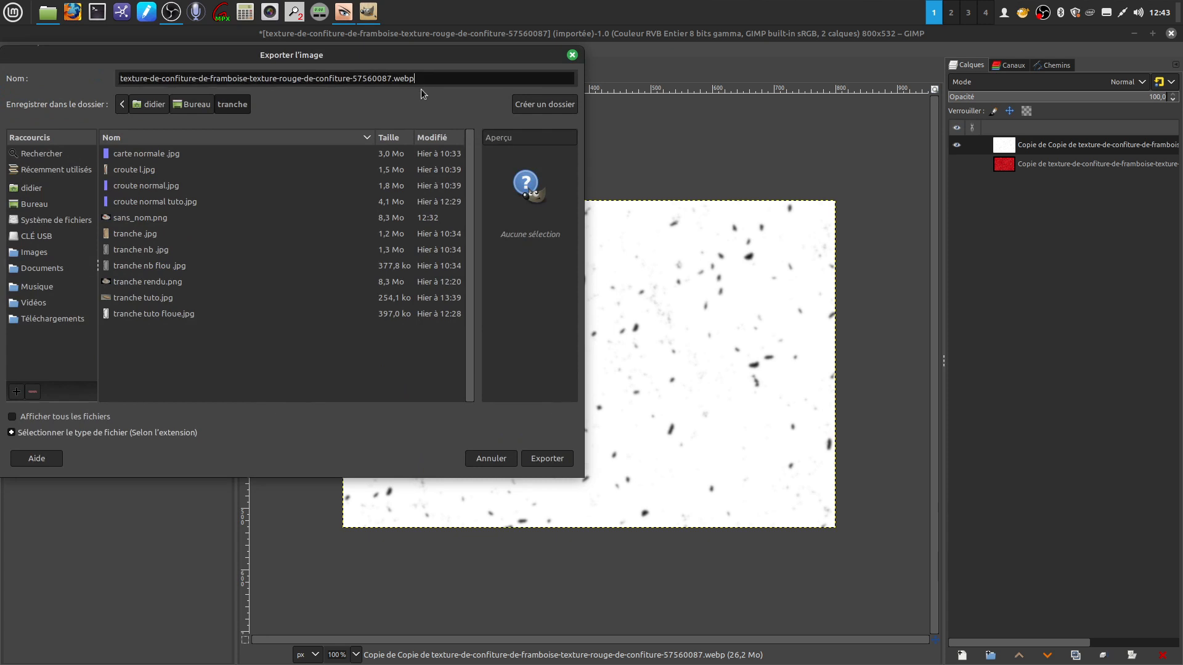
{"action": "key", "text": "BackSpace"}
{"action": "key", "text": "BackSpace"}
{"action": "key", "text": "BackSpace"}
{"action": "key", "text": "BackSpace"}
{"action": "key", "text": "BackSpace"}
{"action": "key", "text": "BackSpace"}
{"action": "key", "text": "BackSpace"}
{"action": "key", "text": "BackSpace"}
{"action": "key", "text": "BackSpace"}
{"action": "key", "text": "BackSpace"}
{"action": "key", "text": "BackSpace"}
{"action": "key", "text": "BackSpace"}
{"action": "key", "text": "BackSpace"}
{"action": "key", "text": "BackSpace"}
{"action": "key", "text": "BackSpace"}
{"action": "key", "text": "BackSpace"}
{"action": "key", "text": "BackSpace"}
{"action": "key", "text": "BackSpace"}
{"action": "key", "text": "BackSpace"}
{"action": "key", "text": "BackSpace"}
{"action": "key", "text": "BackSpace"}
{"action": "key", "text": "BackSpace"}
{"action": "key", "text": "BackSpace"}
{"action": "key", "text": "BackSpace"}
{"action": "key", "text": "BackSpace"}
{"action": "key", "text": "BackSpace"}
{"action": "key", "text": "BackSpace"}
{"action": "key", "text": "BackSpace"}
{"action": "key", "text": "BackSpace"}
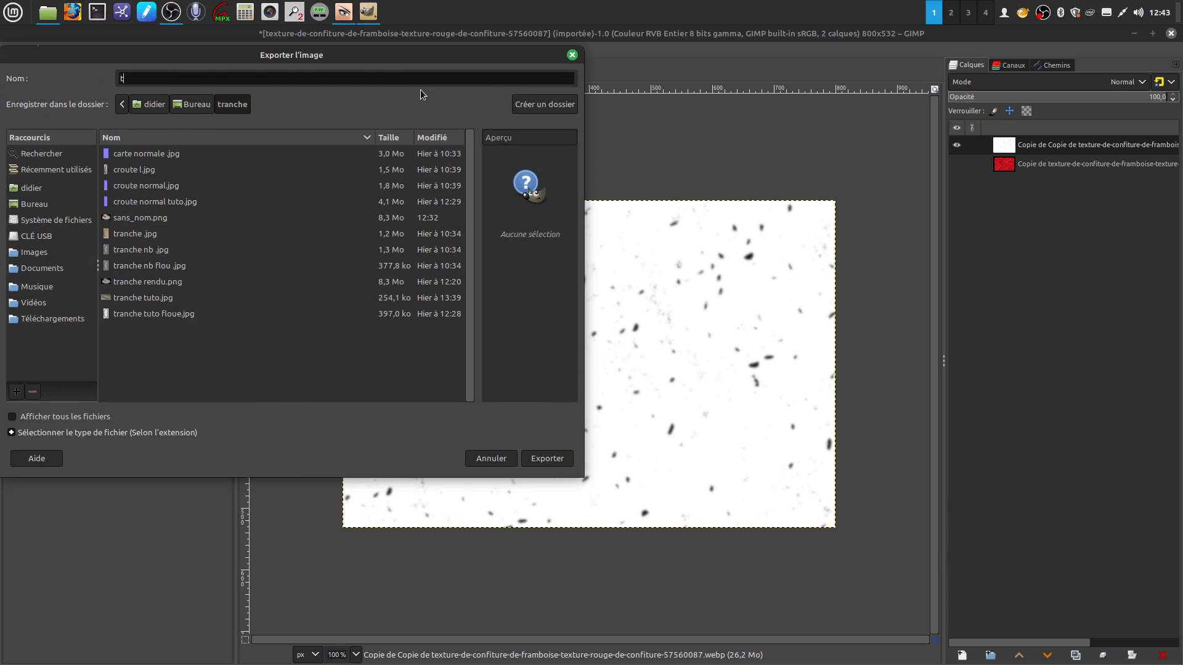
{"action": "key", "text": "BackSpace"}
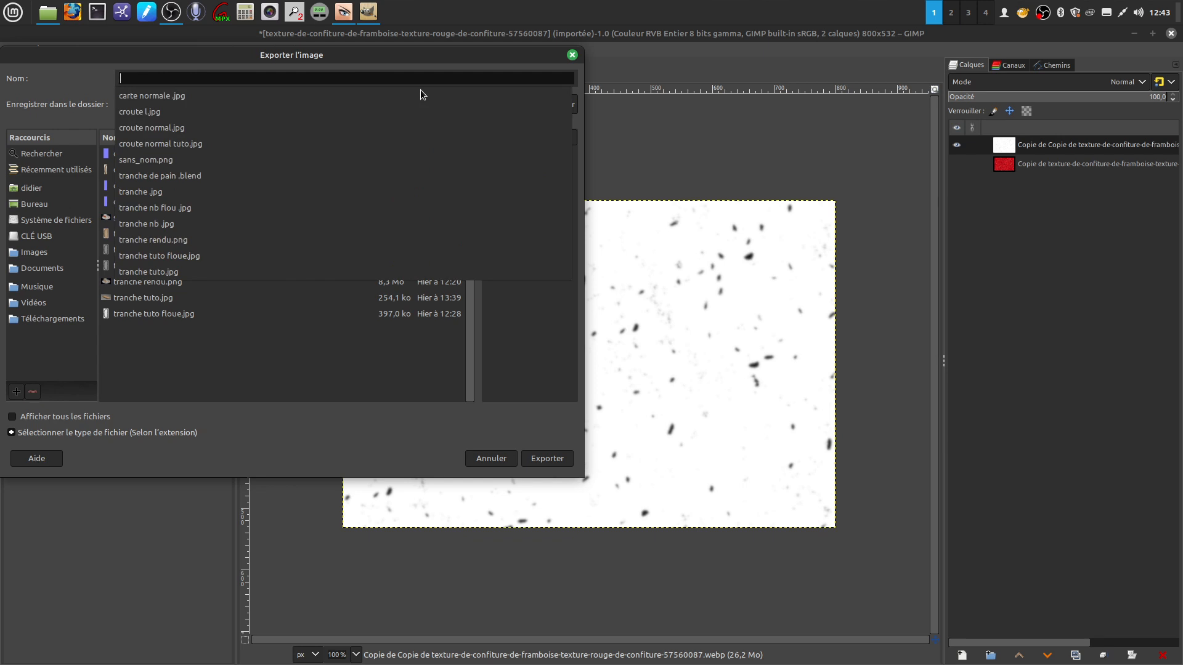
{"action": "type", "text": "conf"}
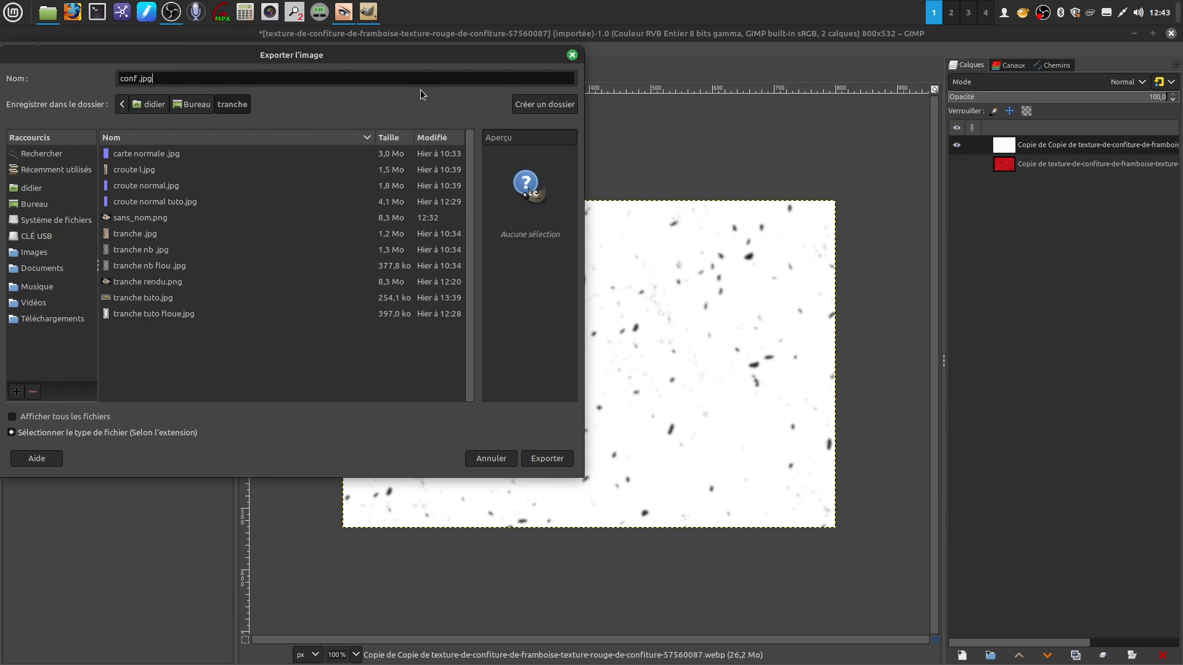
{"action": "left_click", "coordinate": [545, 461]}
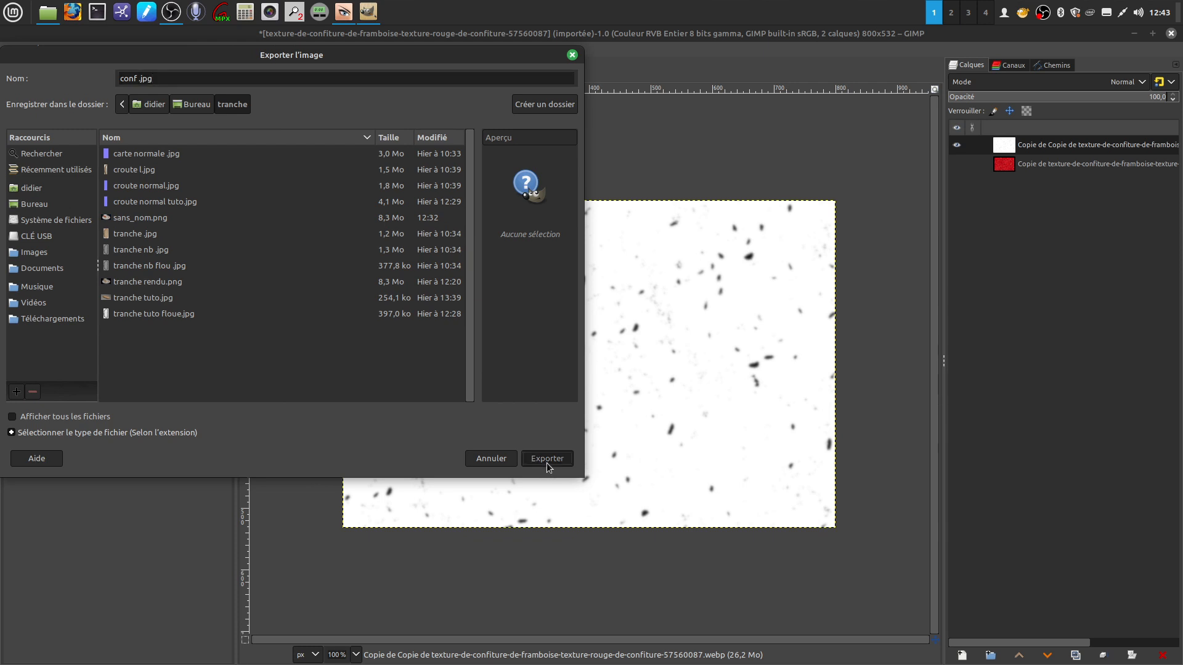
{"action": "left_click", "coordinate": [371, 386]}
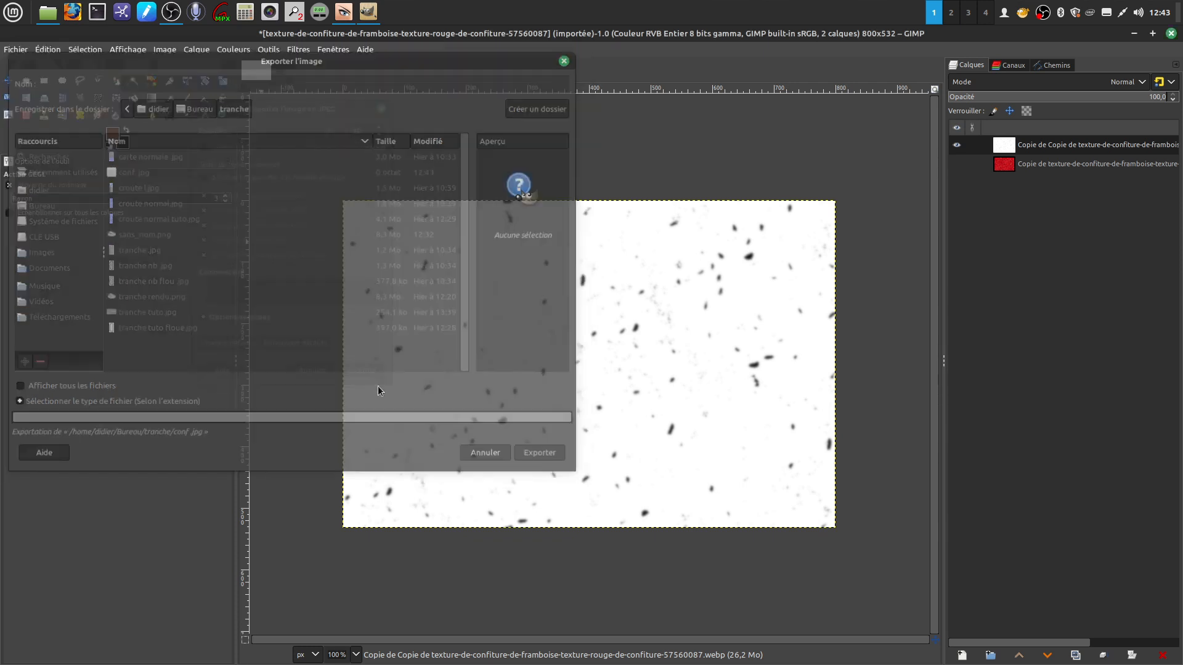
Close GIMP without saving the project and close the USB stick's folder window.
{"action": "left_click", "coordinate": [1172, 34]}
{"action": "left_click", "coordinate": [709, 417]}
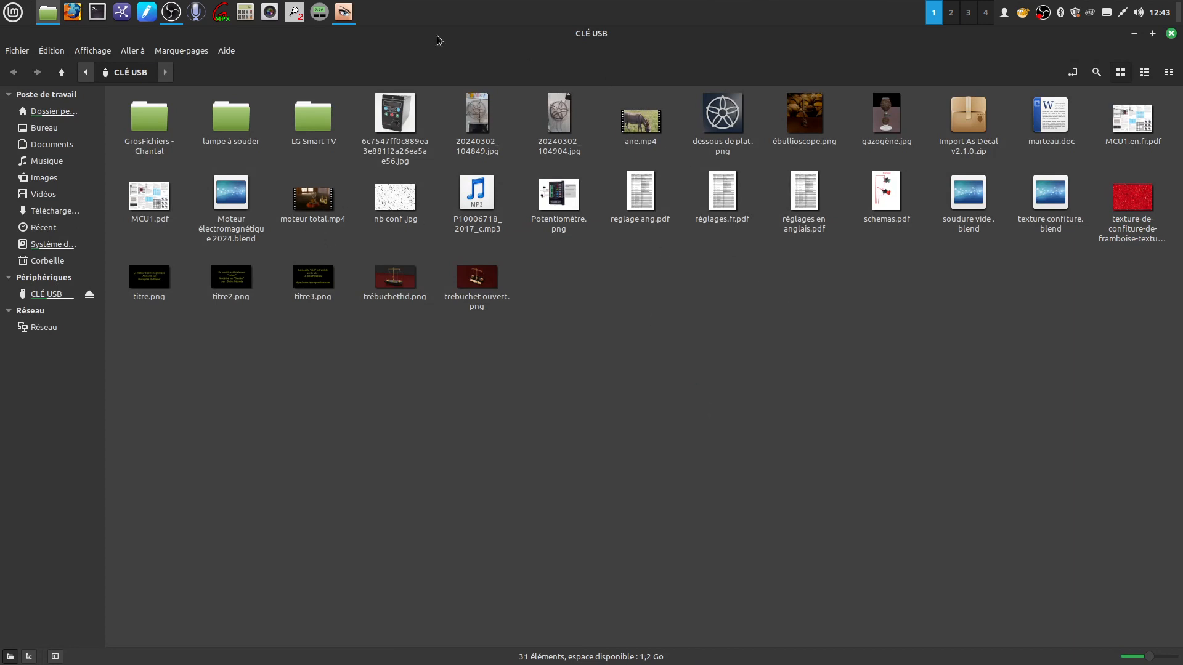
{"action": "left_click", "coordinate": [1171, 34]}
Open "tranche de pain .blend" from the desktop's tranche folder in Blender.
{"action": "double_click", "coordinate": [604, 255]}
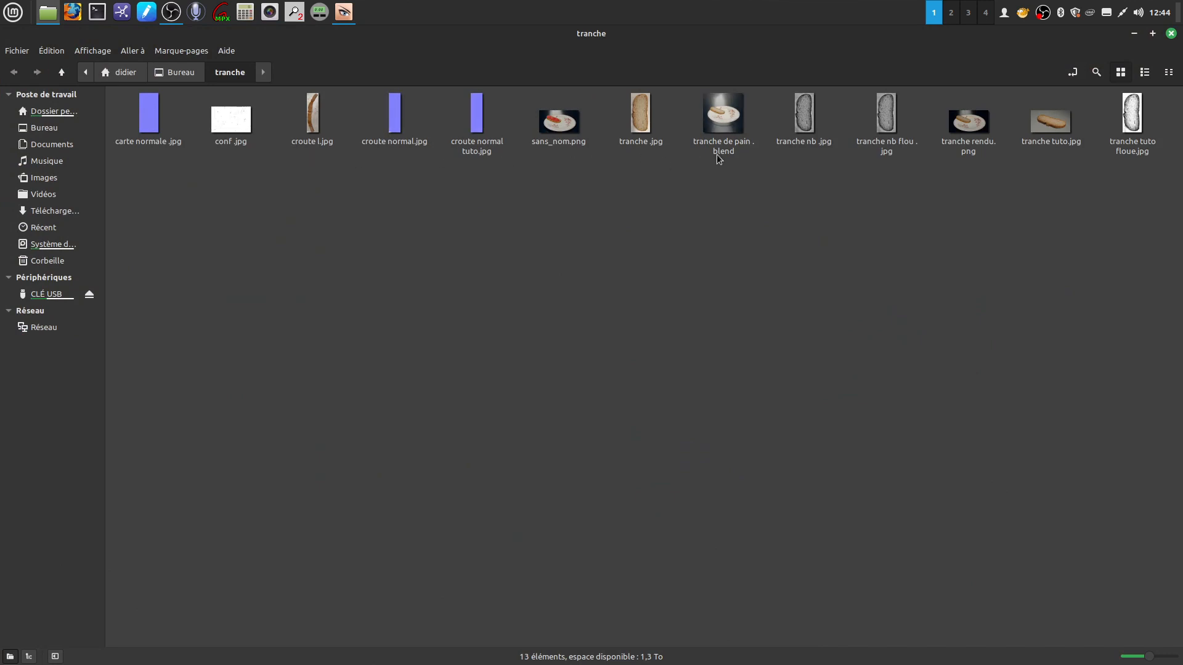
{"action": "double_click", "coordinate": [720, 121]}
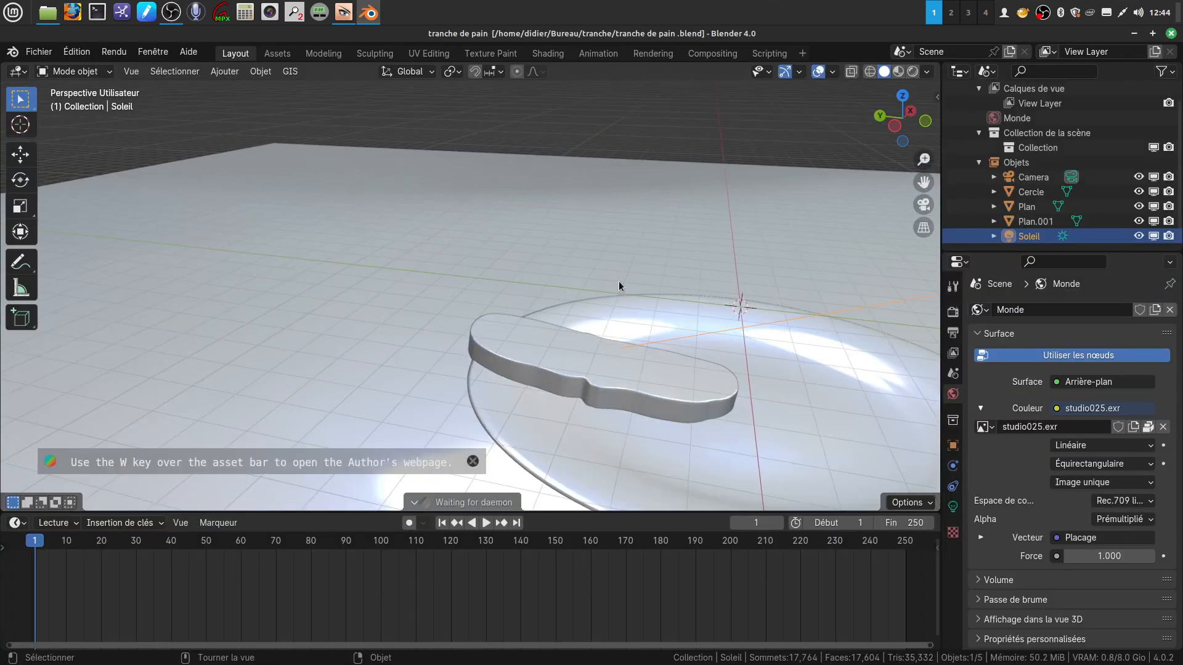
{"action": "middle_click_drag", "start_coordinate": [618, 280], "coordinate": [584, 297], "text": "shift"}
{"action": "middle_click_drag", "start_coordinate": [687, 228], "coordinate": [622, 259]}
Search the add-on preferences for "real" and examine the Real Snow add-on's activation and details.
{"action": "left_click", "coordinate": [76, 51]}
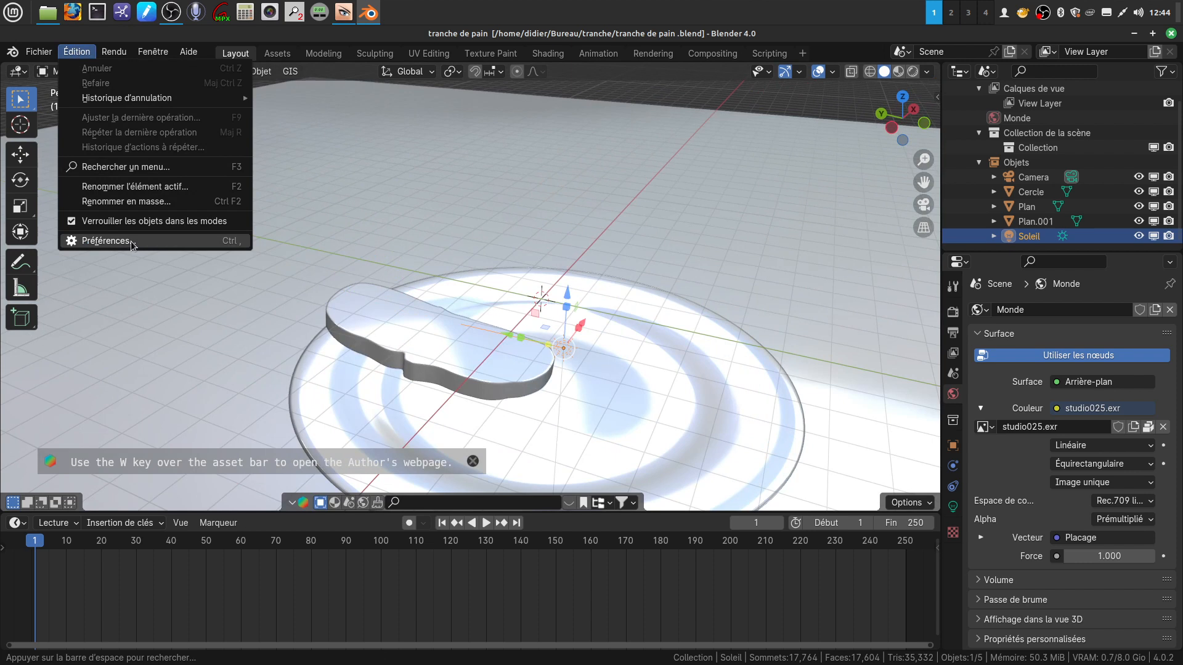
{"action": "left_click", "coordinate": [106, 240]}
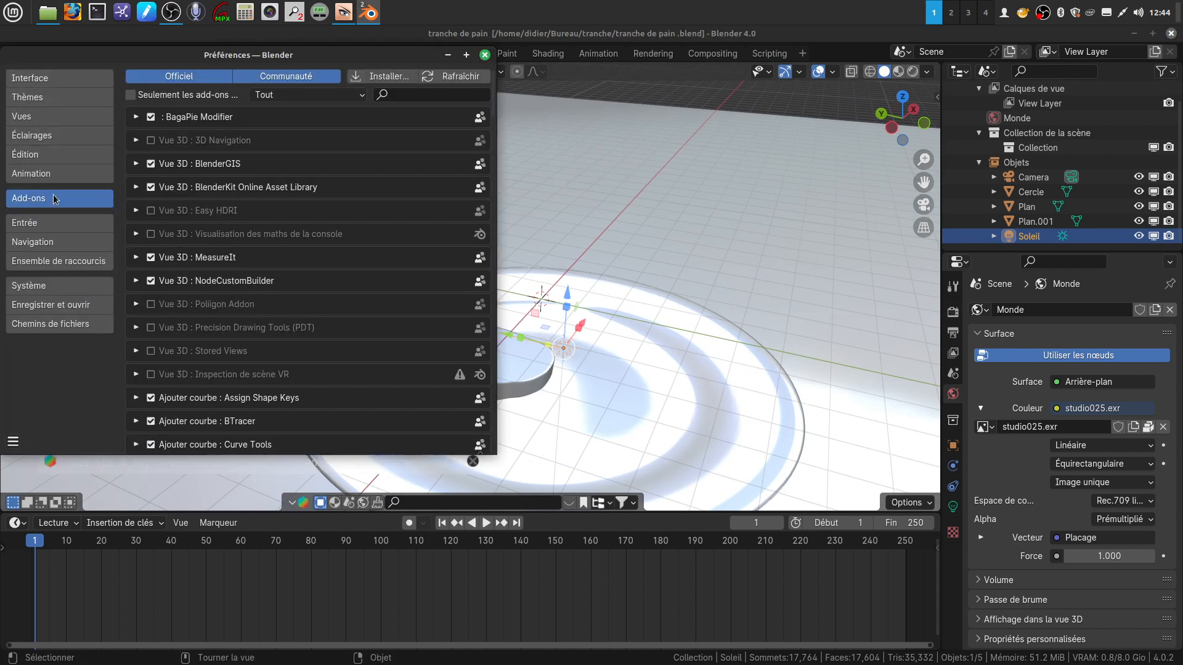
{"action": "left_click", "coordinate": [407, 95]}
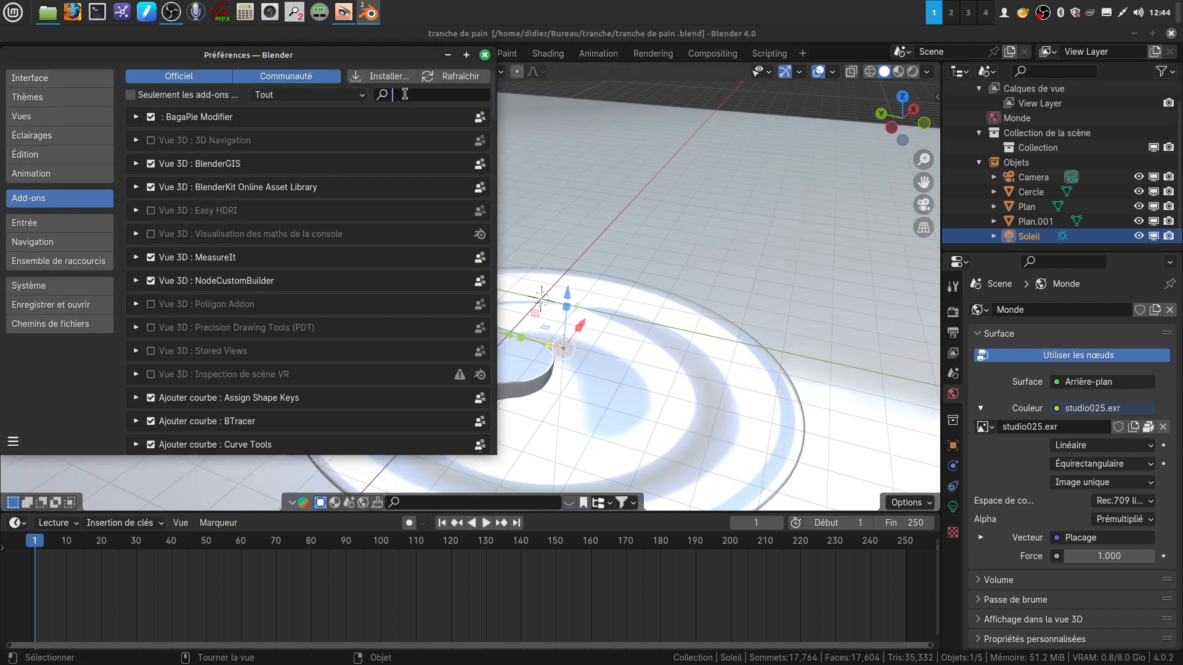
{"action": "type", "text": "real"}
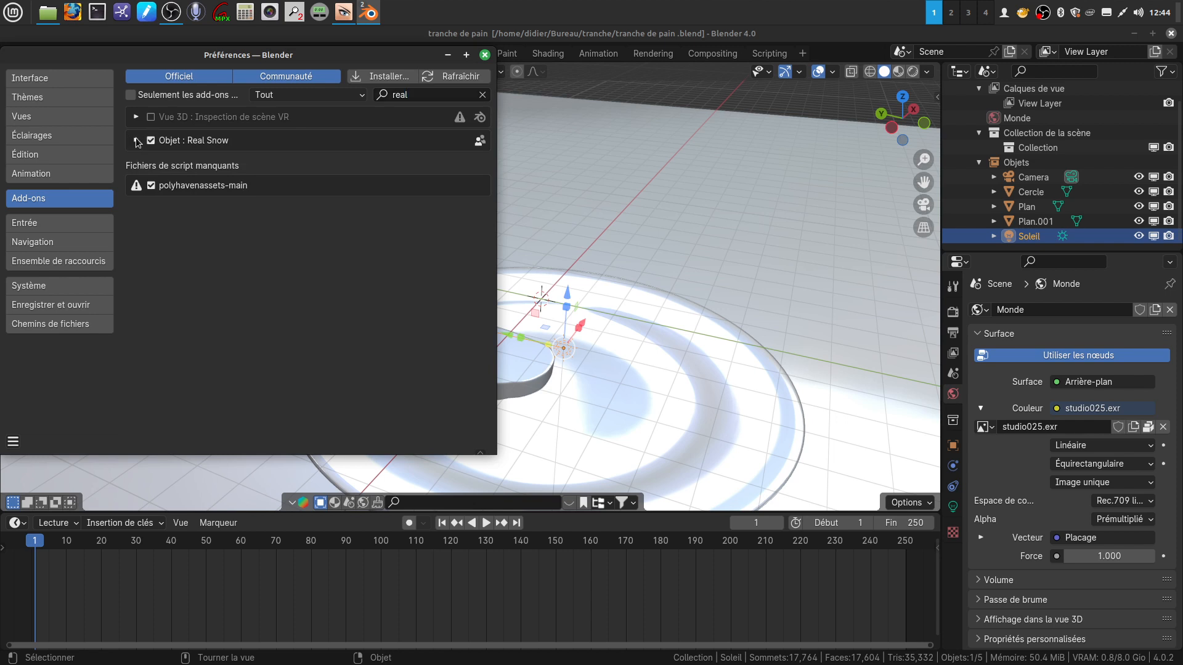
{"action": "left_click", "coordinate": [136, 141]}
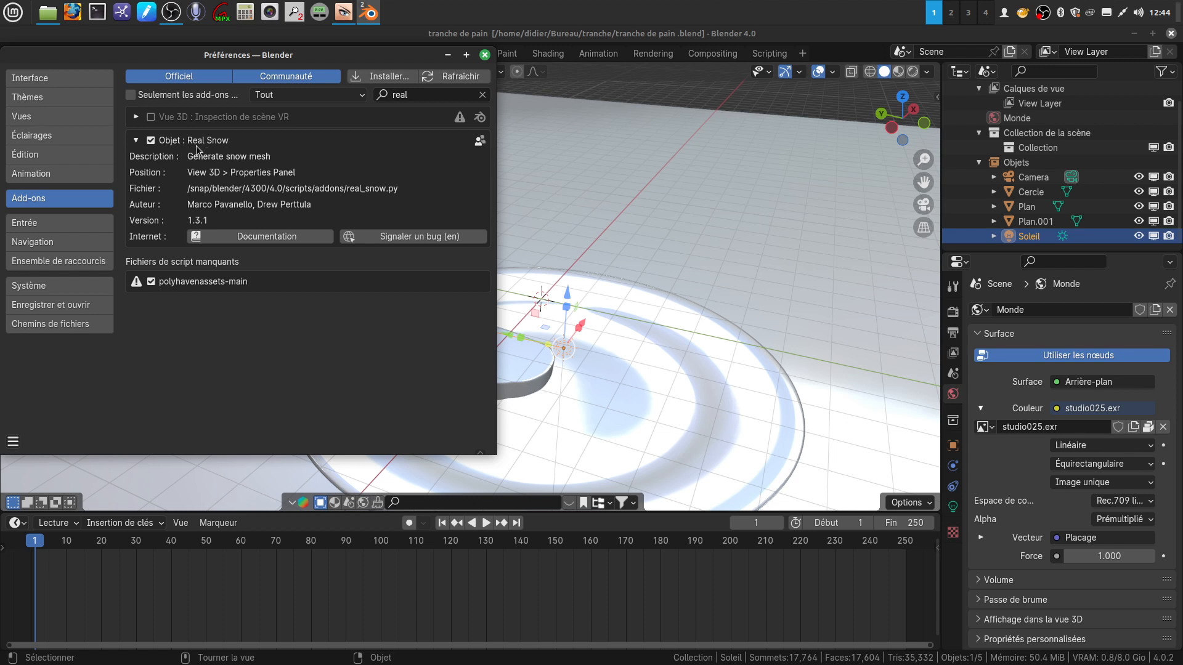
{"action": "left_click", "coordinate": [485, 54]}
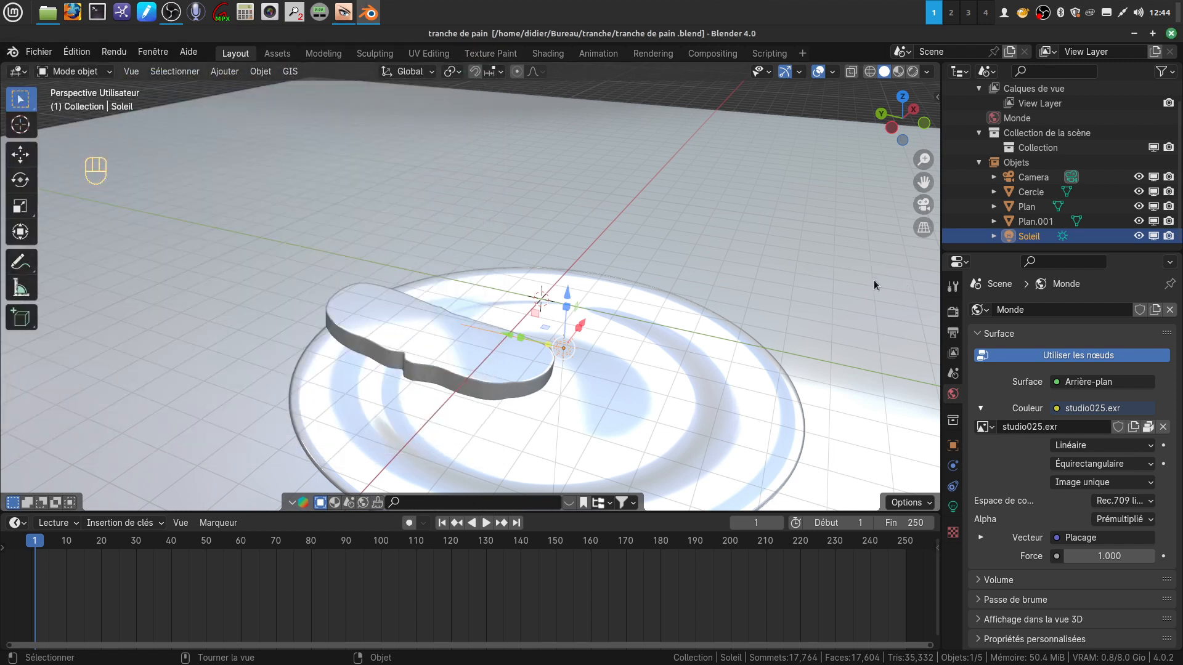
Select the bread slice (Plan) and enter Edit Mode on its mesh.
{"action": "key", "text": "n"}
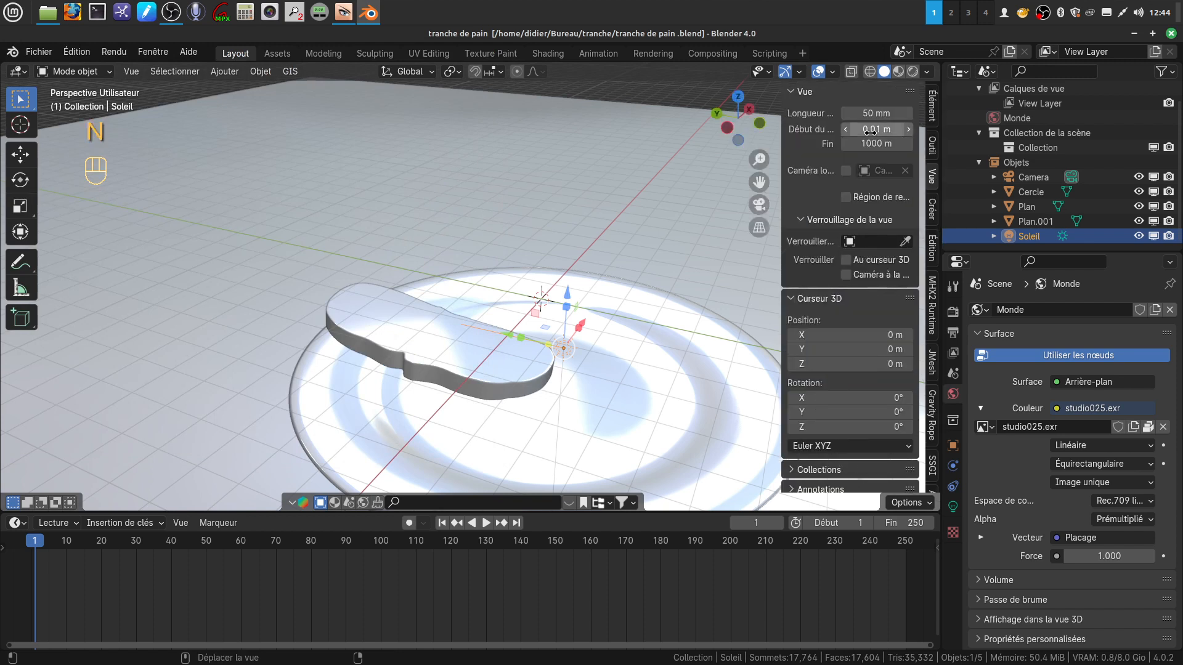
{"action": "left_click", "coordinate": [522, 350]}
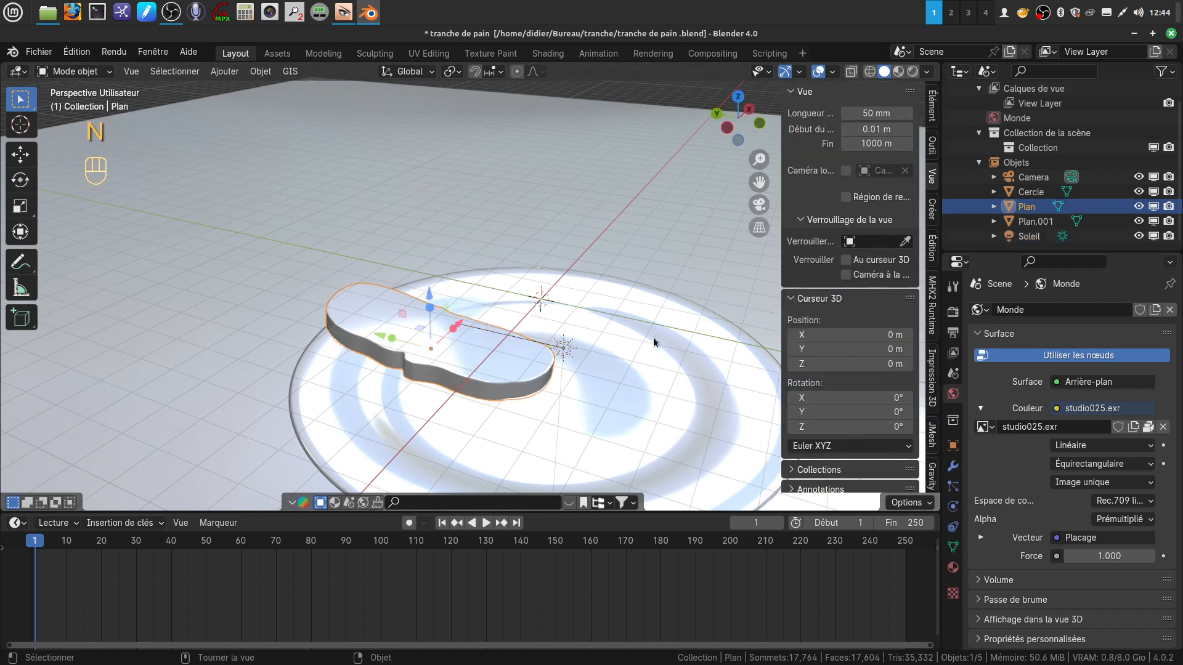
{"action": "key", "text": "n"}
{"action": "middle_click_drag", "start_coordinate": [653, 197], "coordinate": [618, 280]}
{"action": "scroll", "coordinate": [582, 390], "scroll_direction": "up", "scroll_amount": 1}
{"action": "middle_click_drag", "start_coordinate": [583, 388], "coordinate": [473, 328], "text": "shift"}
{"action": "key", "text": "Tab"}
{"action": "scroll", "coordinate": [538, 367], "scroll_direction": "up", "scroll_amount": 2}
{"action": "middle_click_drag", "start_coordinate": [473, 328], "coordinate": [488, 329]}
{"action": "scroll", "coordinate": [504, 339], "scroll_direction": "up", "scroll_amount": 2}
Select one face on top of the slice and extend the selection to all similar coplanar faces.
{"action": "key", "text": "a"}
{"action": "left_click", "coordinate": [413, 298]}
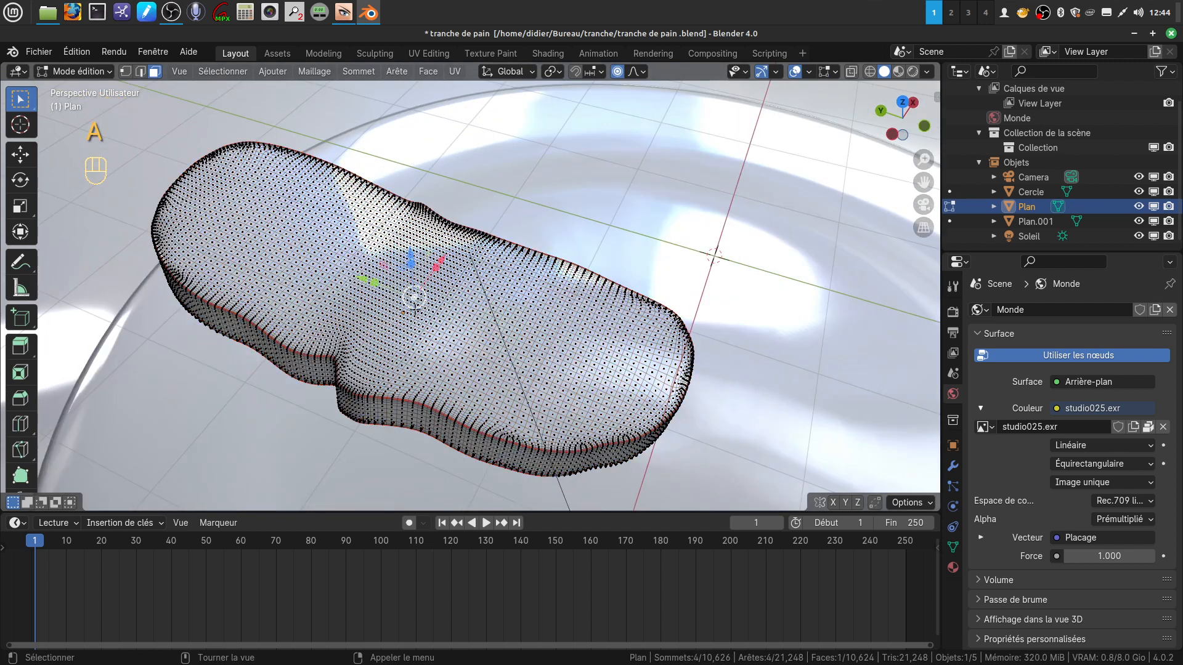
{"action": "left_click", "coordinate": [227, 72]}
{"action": "mouse_move", "coordinate": [257, 249]}
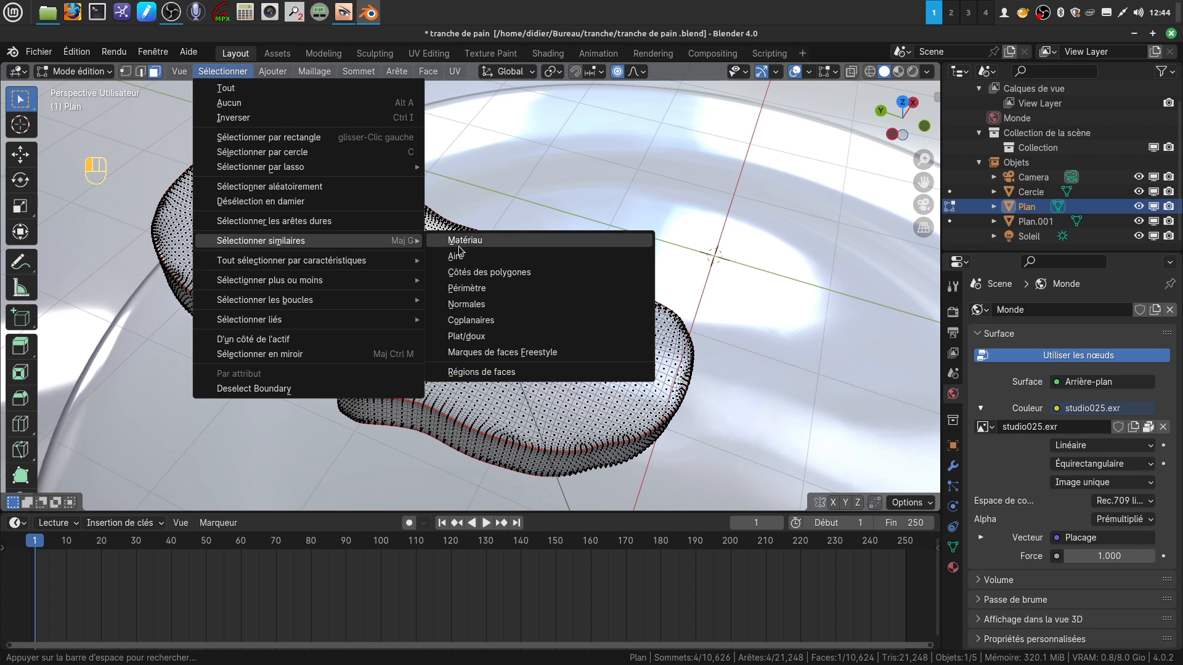
{"action": "left_click", "coordinate": [507, 323]}
Deselect faces along the rim of the slice's top with Circle Select, and return to Object Mode.
{"action": "middle_click_drag", "start_coordinate": [536, 322], "coordinate": [588, 356]}
{"action": "key", "text": "c"}
{"action": "mouse_move", "coordinate": [271, 196]}
{"action": "left_mouse_down", "text": "shift"}
{"action": "mouse_move", "coordinate": [372, 186]}
{"action": "mouse_move", "coordinate": [360, 194]}
{"action": "mouse_move", "coordinate": [431, 213]}
{"action": "mouse_move", "coordinate": [377, 196]}
{"action": "mouse_move", "coordinate": [381, 213]}
{"action": "left_mouse_up", "text": "shift"}
{"action": "mouse_move", "coordinate": [448, 231]}
{"action": "left_mouse_down", "text": "shift"}
{"action": "mouse_move", "coordinate": [631, 258]}
{"action": "mouse_move", "coordinate": [656, 311]}
{"action": "mouse_move", "coordinate": [647, 364]}
{"action": "mouse_move", "coordinate": [557, 413]}
{"action": "mouse_move", "coordinate": [369, 384]}
{"action": "mouse_move", "coordinate": [265, 333]}
{"action": "mouse_move", "coordinate": [247, 311]}
{"action": "mouse_move", "coordinate": [235, 228]}
{"action": "left_mouse_up", "text": "shift"}
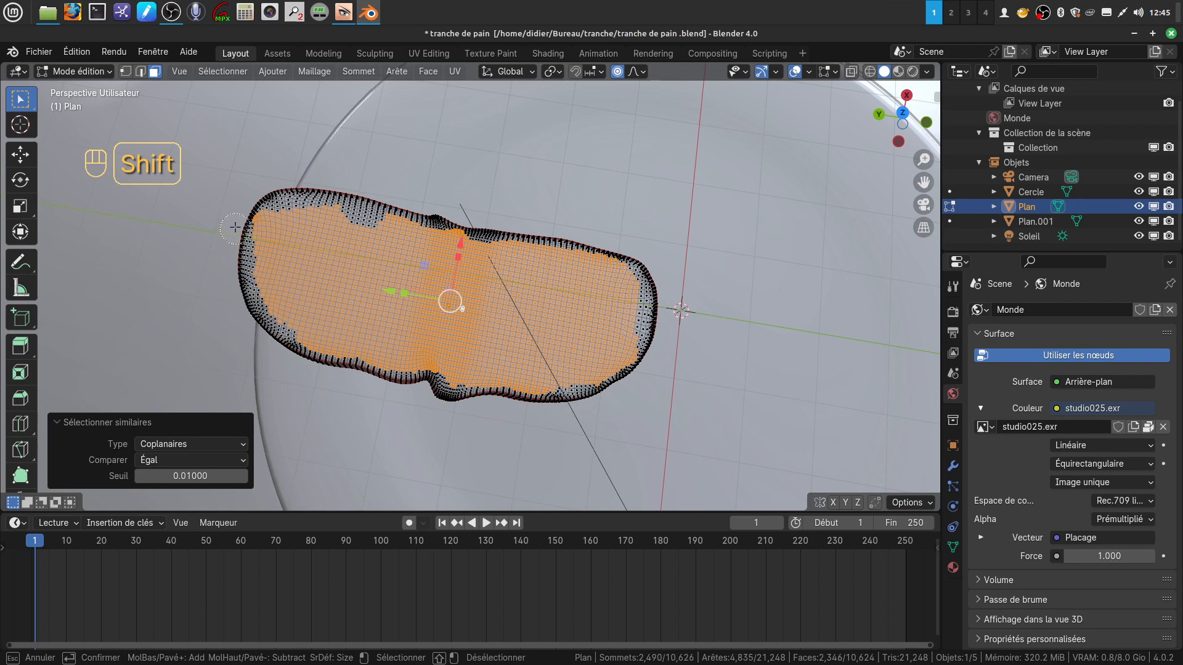
{"action": "right_click", "coordinate": [636, 441]}
{"action": "mouse_move", "coordinate": [624, 408]}
{"action": "middle_mouse_down"}
{"action": "mouse_move", "coordinate": [600, 393]}
{"action": "mouse_move", "coordinate": [579, 339]}
{"action": "mouse_move", "coordinate": [621, 305]}
{"action": "mouse_move", "coordinate": [642, 364]}
{"action": "mouse_move", "coordinate": [644, 385]}
{"action": "mouse_move", "coordinate": [587, 308]}
{"action": "mouse_move", "coordinate": [585, 281]}
{"action": "middle_mouse_up"}
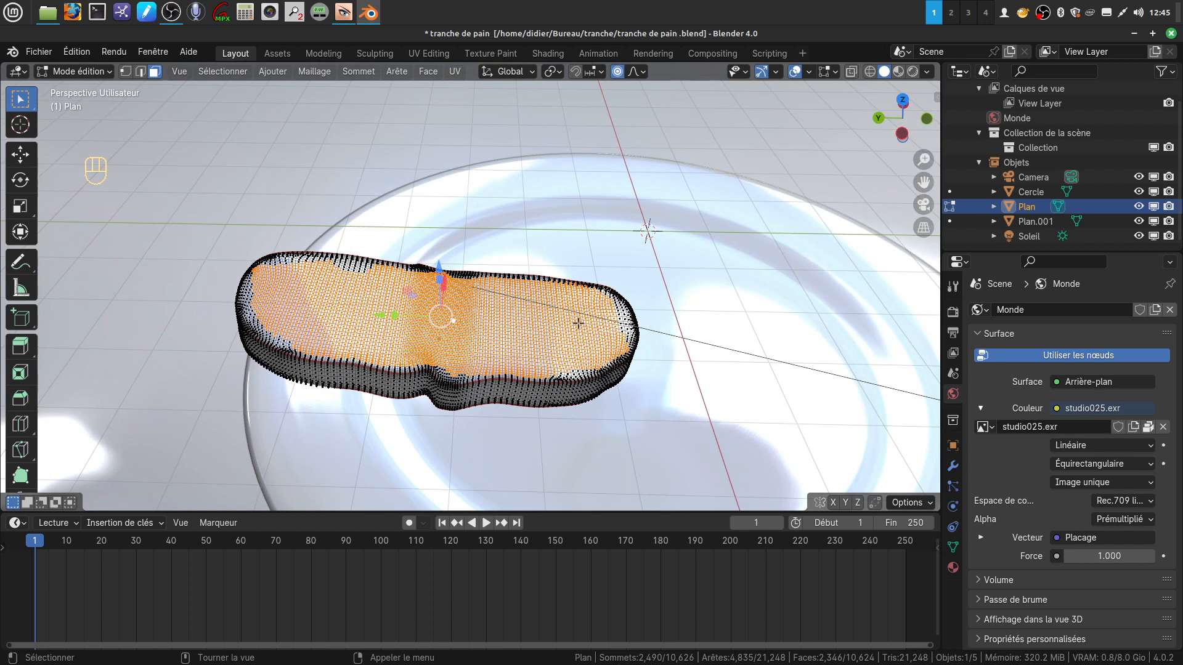
{"action": "key", "text": "Tab"}
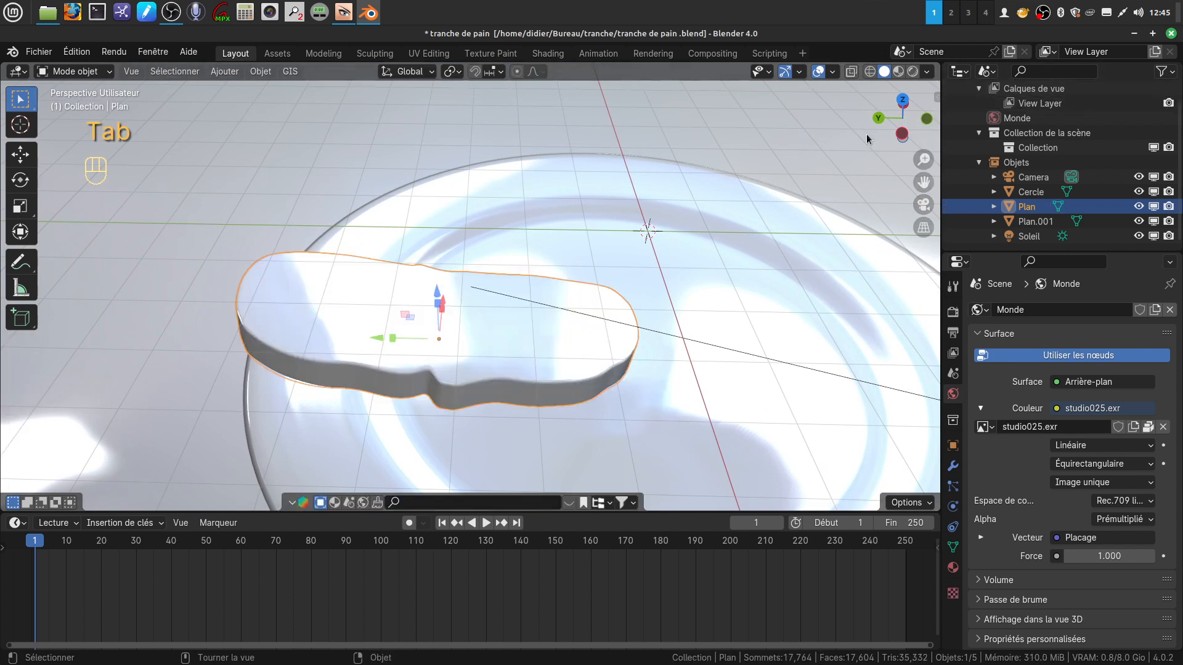
Bring up the Real Snow settings for the slice and set the snow coverage to 74%.
{"action": "key", "text": "n"}
{"action": "scroll", "coordinate": [935, 392], "scroll_direction": "down", "scroll_amount": 2}
{"action": "scroll", "coordinate": [935, 401], "scroll_direction": "down", "scroll_amount": 2}
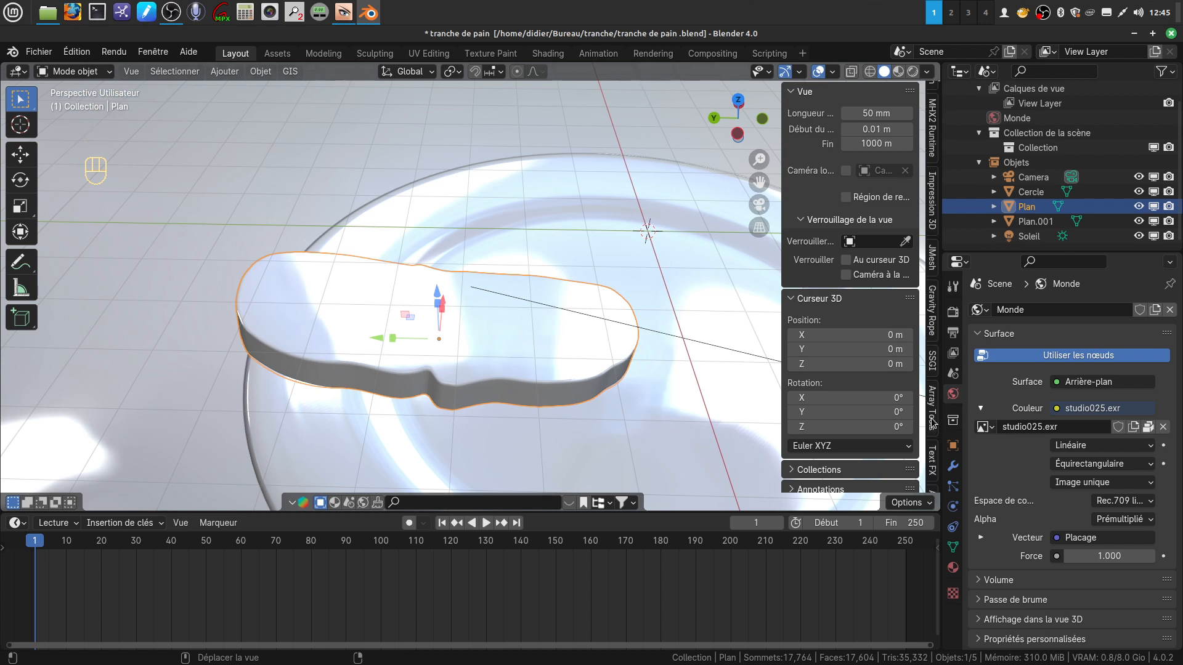
{"action": "scroll", "coordinate": [934, 395], "scroll_direction": "down", "scroll_amount": 2}
{"action": "scroll", "coordinate": [938, 426], "scroll_direction": "down", "scroll_amount": 1}
{"action": "scroll", "coordinate": [935, 441], "scroll_direction": "down", "scroll_amount": 2}
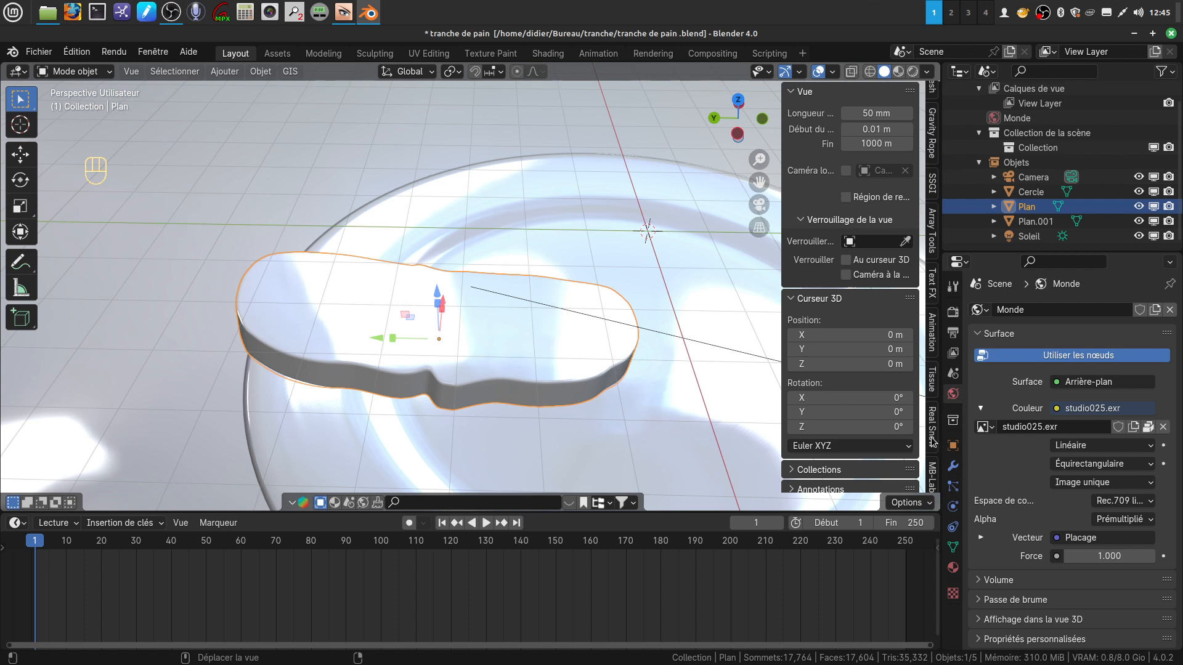
{"action": "left_click", "coordinate": [933, 438]}
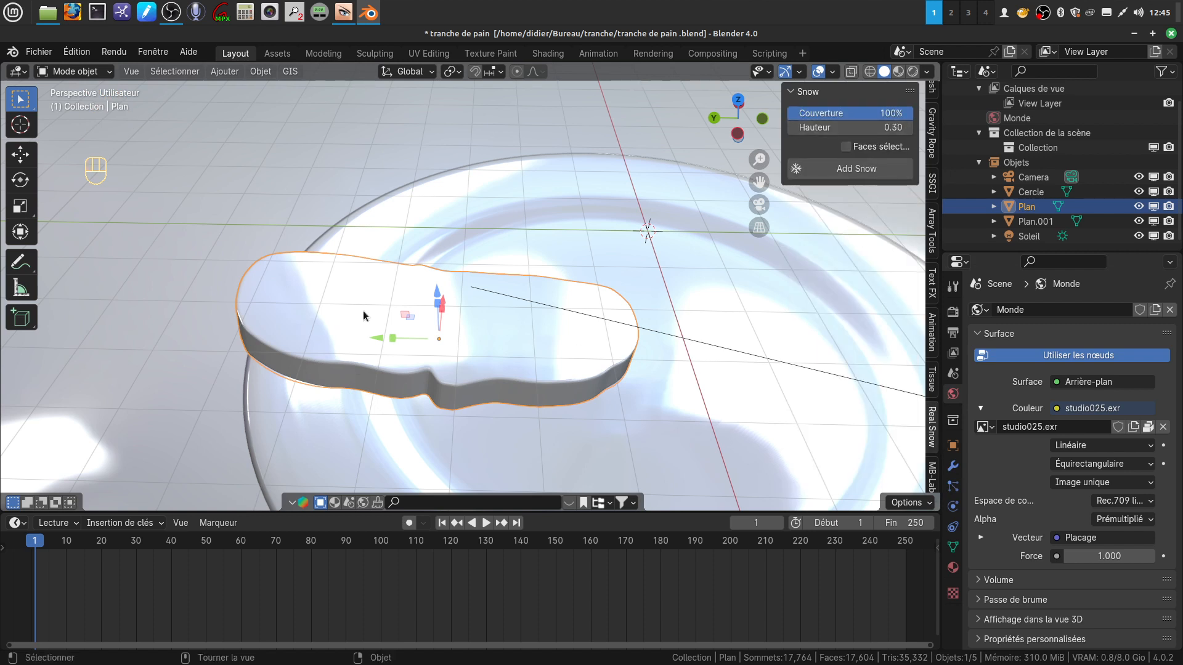
{"action": "left_click_drag", "start_coordinate": [912, 113], "coordinate": [879, 113]}
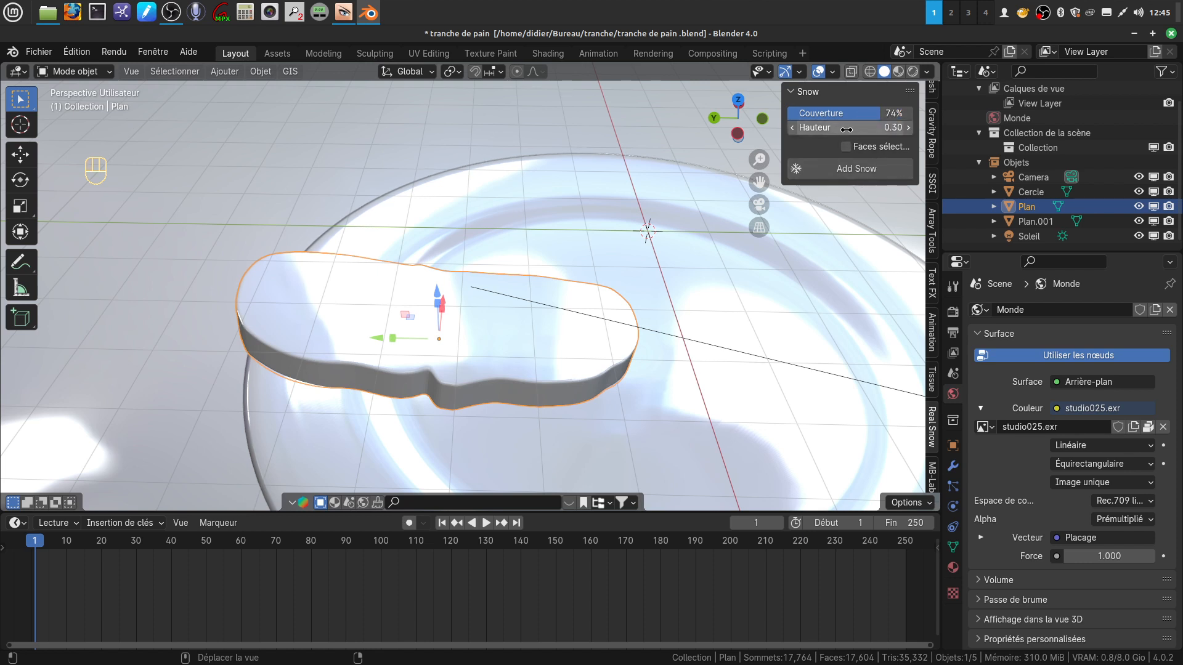
Set the snow height to 0.22, restrict it to selected faces, and add the snow to the bread slice.
{"action": "left_click_drag", "start_coordinate": [850, 128], "coordinate": [849, 128]}
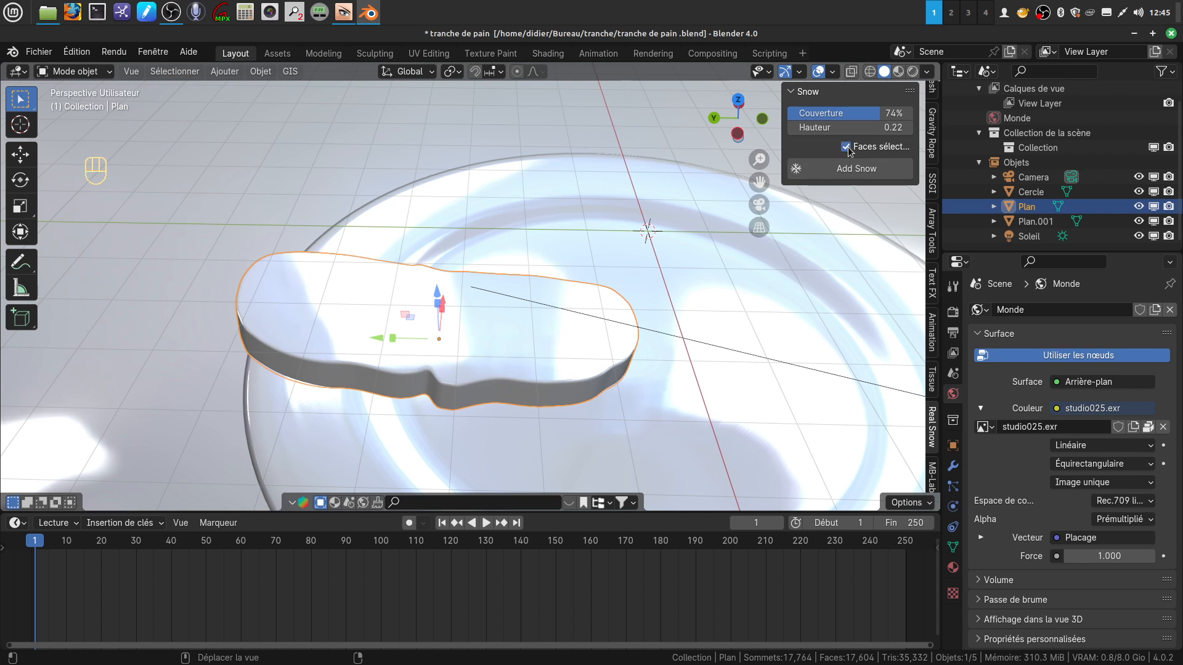
{"action": "left_click", "coordinate": [849, 166]}
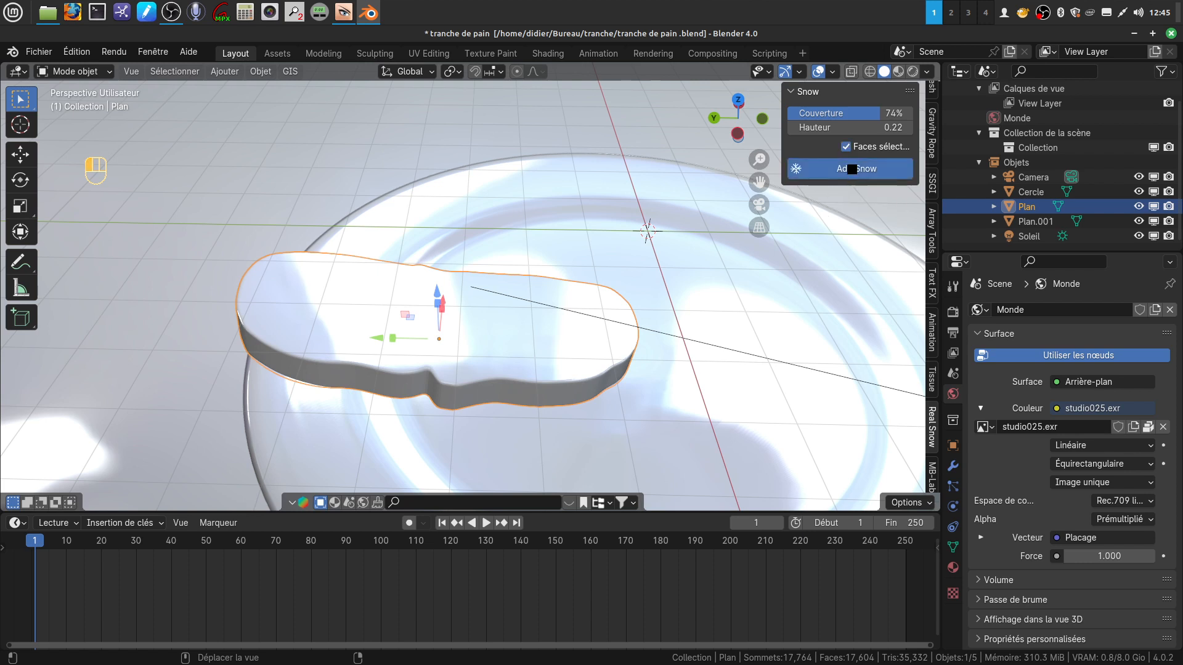
{"action": "middle_click_drag", "start_coordinate": [590, 295], "coordinate": [560, 308]}
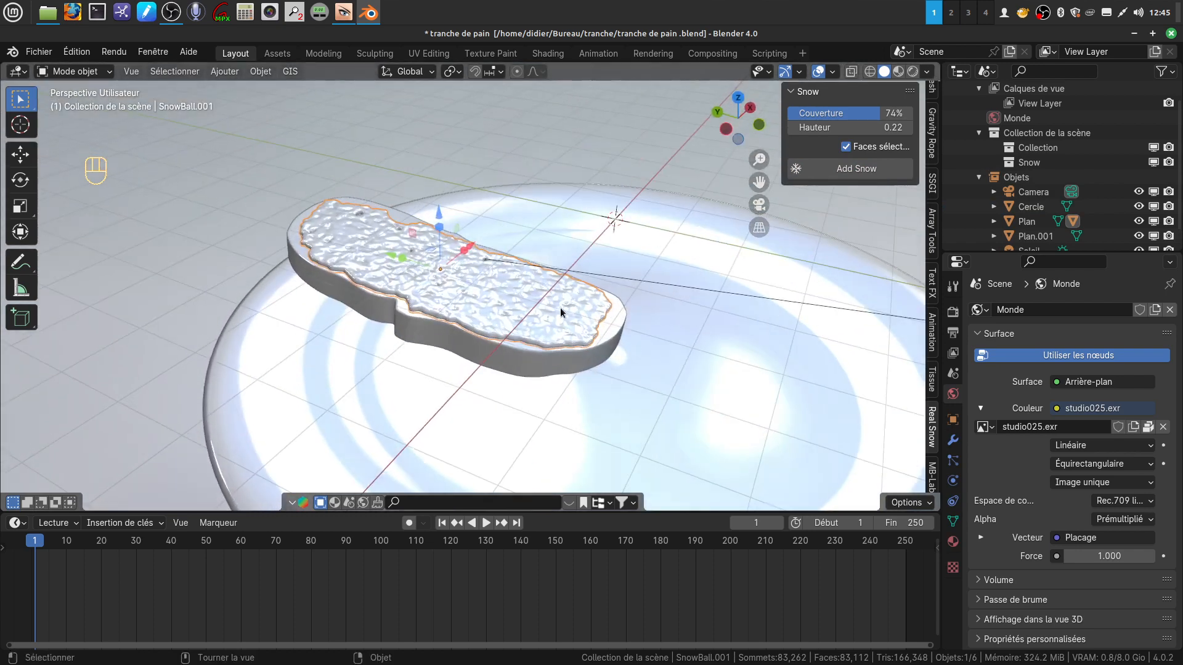
{"action": "scroll", "coordinate": [561, 308], "scroll_direction": "up", "scroll_amount": 6}
{"action": "middle_click_drag", "start_coordinate": [636, 336], "coordinate": [161, 235]}
{"action": "middle_click_drag", "start_coordinate": [260, 297], "coordinate": [439, 215]}
{"action": "middle_click_drag", "start_coordinate": [443, 256], "coordinate": [486, 284], "text": "shift"}
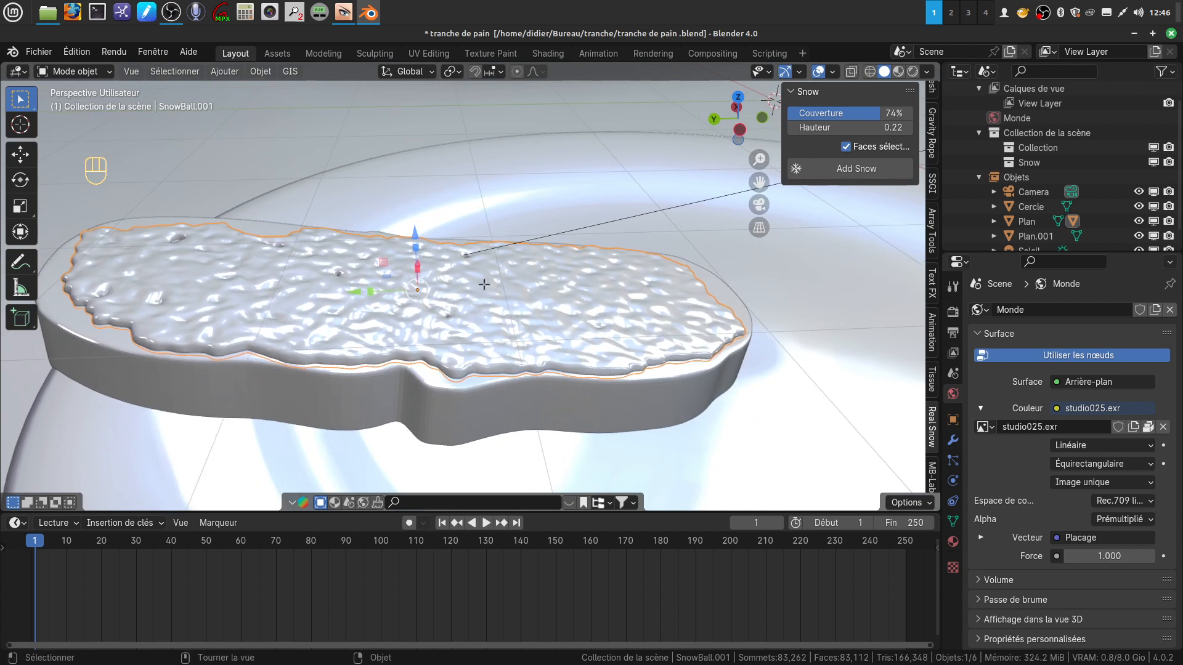
In Edit Mode, raise a face mid-snow about 0.14 m along Z using proportional editing with a size of about 0.91 m, then return to Object Mode.
{"action": "key", "text": "Tab"}
{"action": "left_click", "coordinate": [378, 291]}
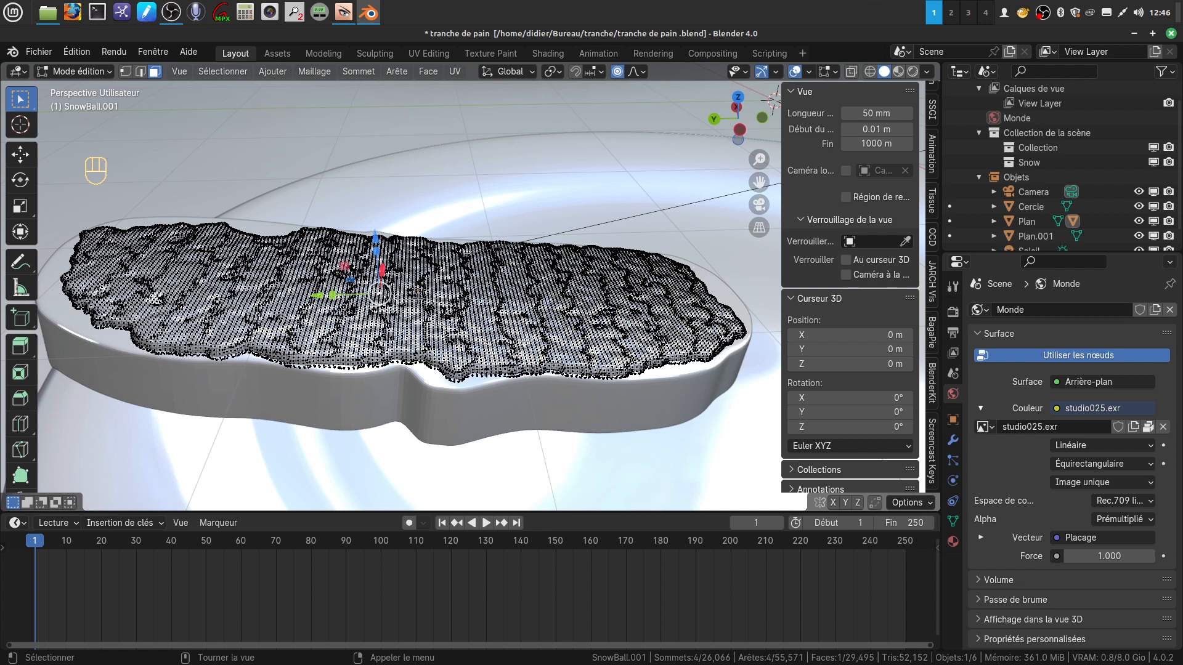
{"action": "middle_click_drag", "start_coordinate": [420, 311], "coordinate": [422, 308]}
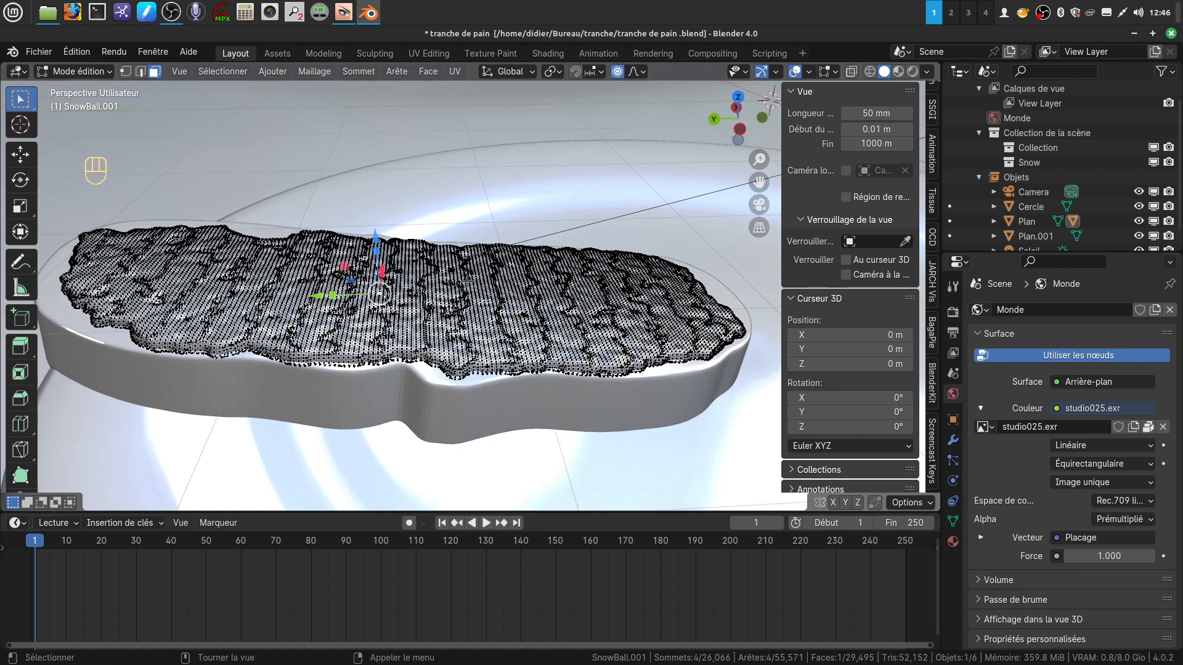
{"action": "key", "text": "g"}
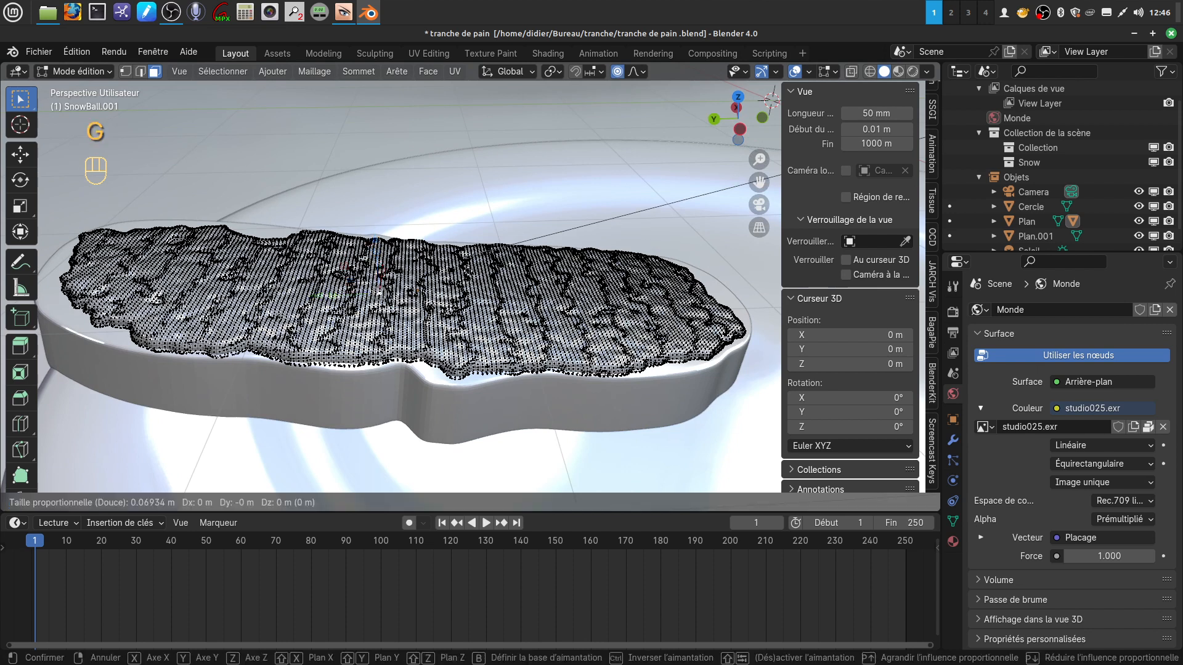
{"action": "key", "text": "z"}
{"action": "scroll", "coordinate": [379, 292], "scroll_direction": "down", "scroll_amount": 5}
{"action": "scroll", "coordinate": [379, 293], "scroll_direction": "down", "scroll_amount": 9}
{"action": "scroll", "coordinate": [379, 289], "scroll_direction": "down", "scroll_amount": 6}
{"action": "scroll", "coordinate": [379, 290], "scroll_direction": "down", "scroll_amount": 3}
{"action": "scroll", "coordinate": [379, 289], "scroll_direction": "down", "scroll_amount": 2}
{"action": "scroll", "coordinate": [379, 289], "scroll_direction": "down", "scroll_amount": 2}
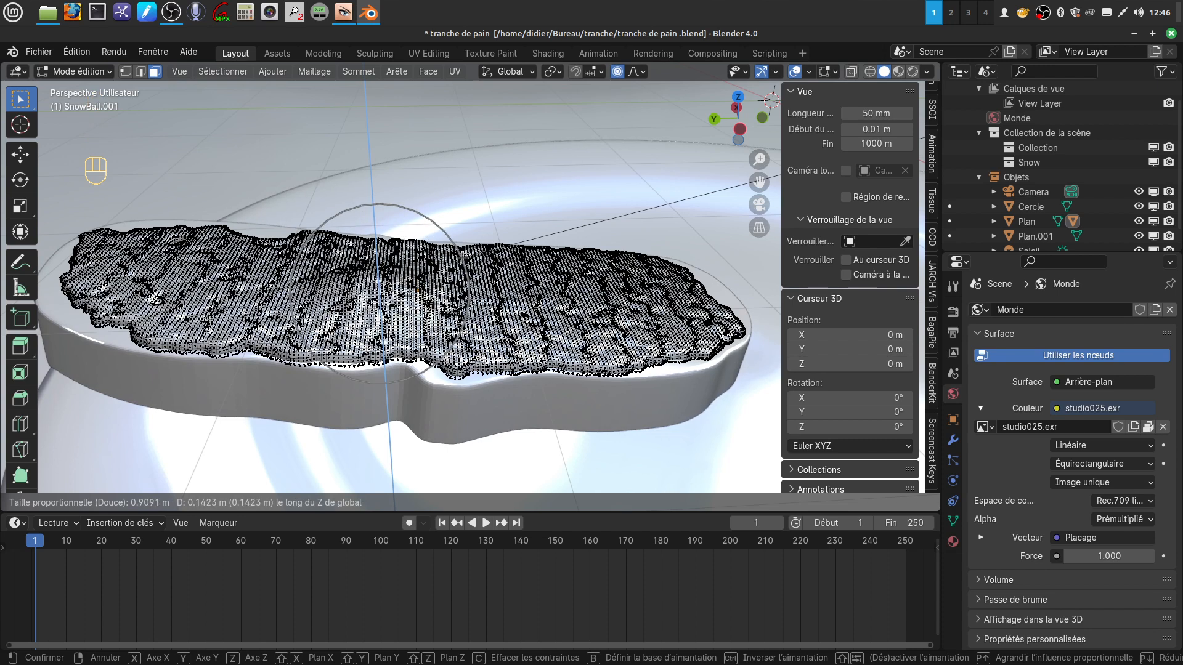
{"action": "left_click", "coordinate": [463, 258]}
{"action": "middle_click_drag", "start_coordinate": [463, 269], "coordinate": [472, 294]}
{"action": "key", "text": "Tab"}
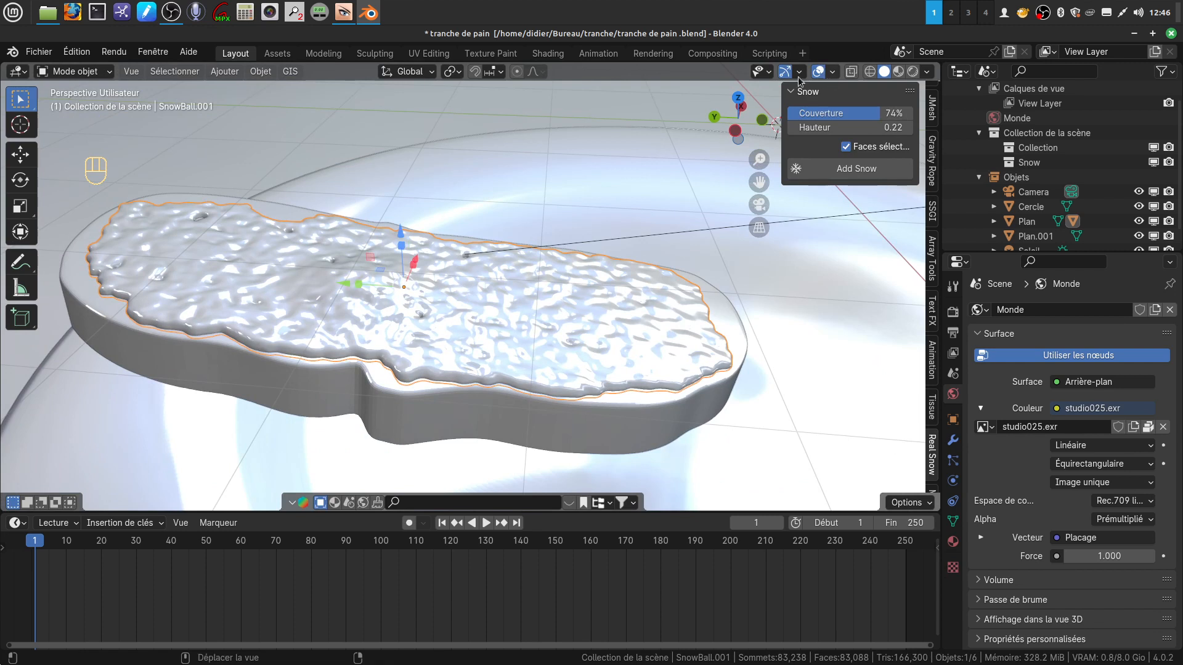
Switch the 3D viewport to rendered shading and view the snow layer on the slice up close.
{"action": "middle_click_drag", "start_coordinate": [551, 347], "coordinate": [632, 349]}
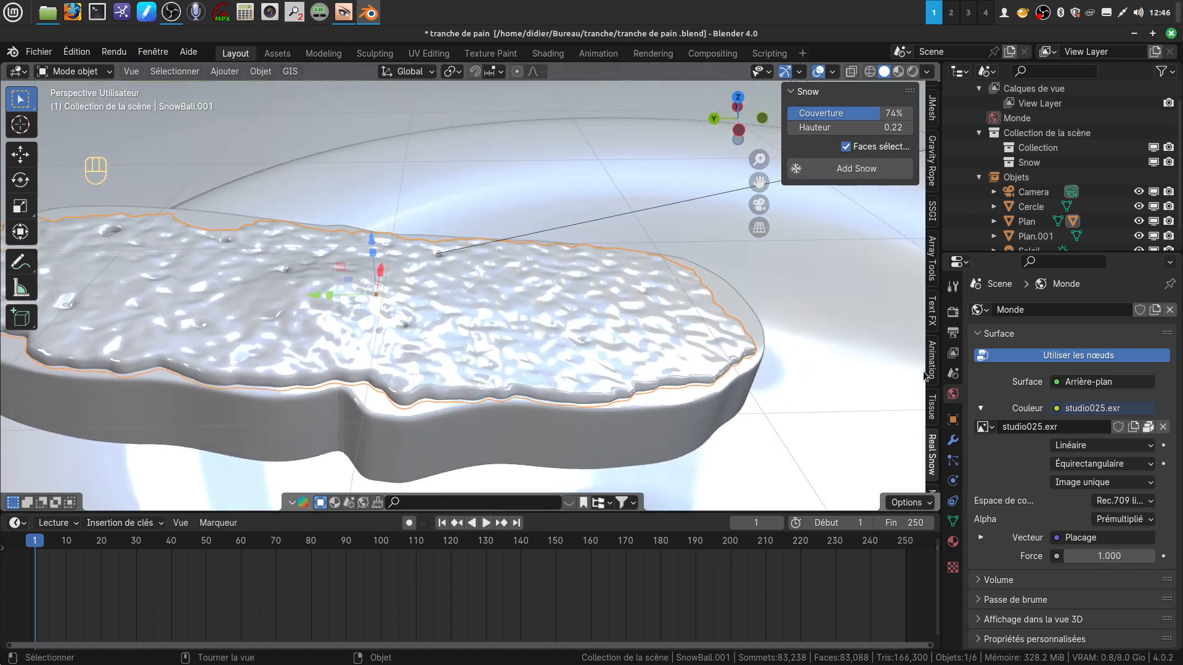
{"action": "left_click", "coordinate": [912, 72]}
{"action": "mouse_move", "coordinate": [476, 365]}
{"action": "middle_mouse_down"}
{"action": "mouse_move", "coordinate": [427, 352]}
{"action": "mouse_move", "coordinate": [504, 378]}
{"action": "mouse_move", "coordinate": [636, 363]}
{"action": "mouse_move", "coordinate": [630, 390]}
{"action": "mouse_move", "coordinate": [538, 403]}
{"action": "mouse_move", "coordinate": [494, 376]}
{"action": "mouse_move", "coordinate": [550, 356]}
{"action": "middle_mouse_up"}
{"action": "scroll", "coordinate": [505, 378], "scroll_direction": "up", "scroll_amount": 4}
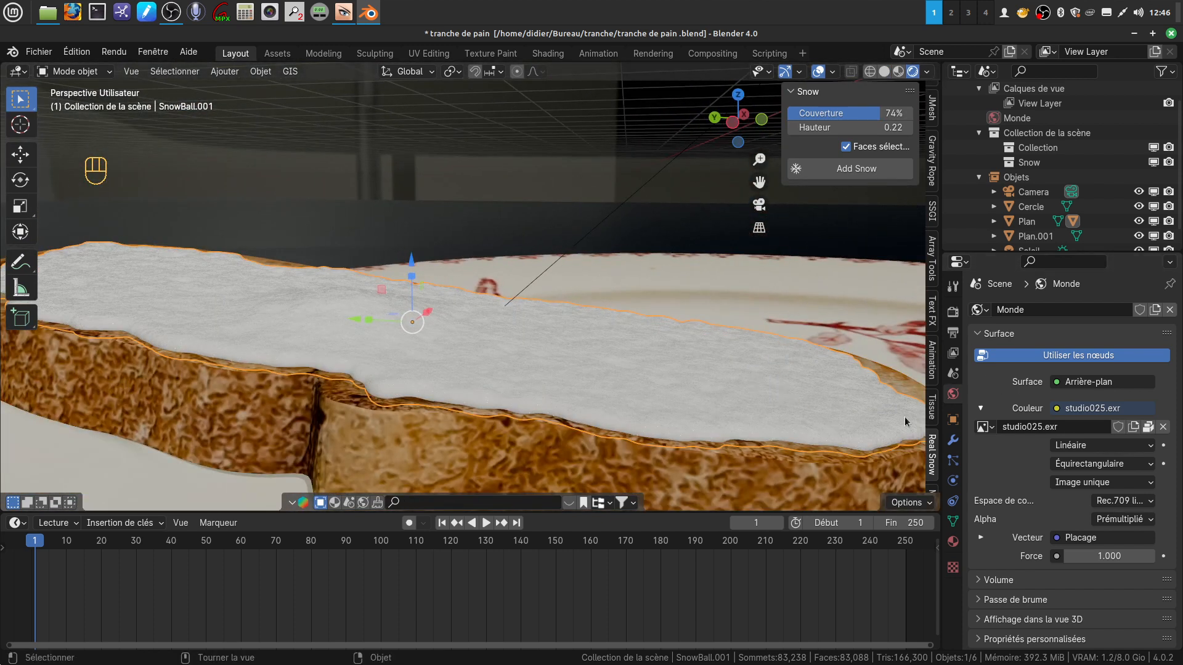
Remove the Snow material slot from the snow layer and deselect the layer.
{"action": "left_click", "coordinate": [953, 542]}
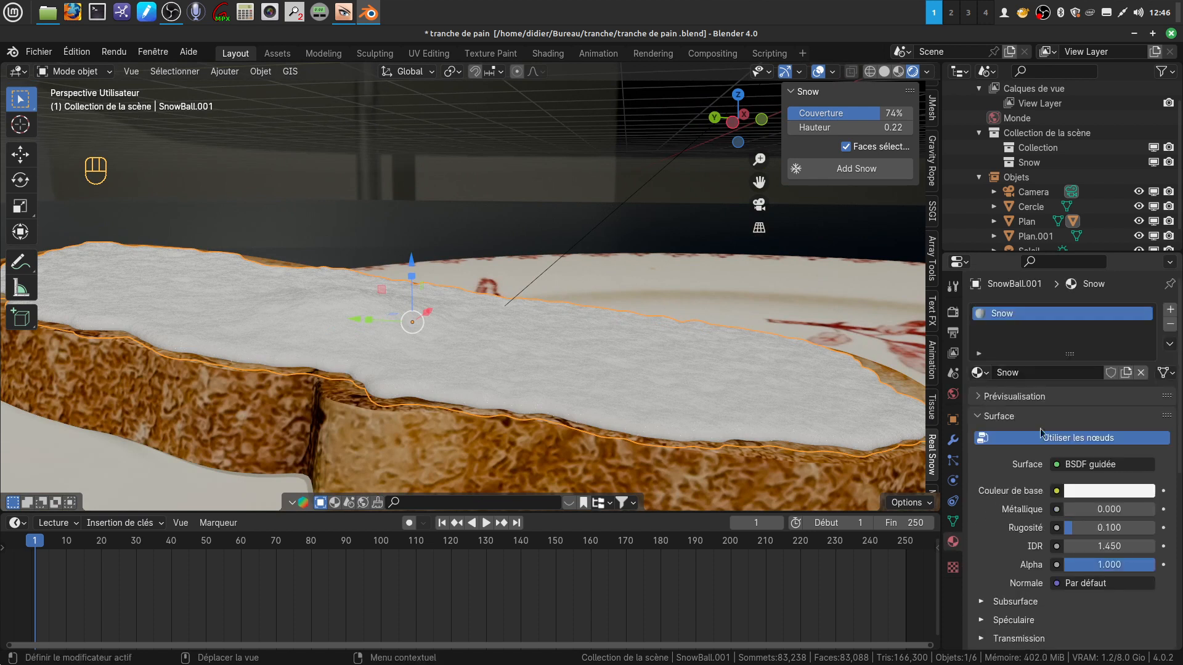
{"action": "left_click", "coordinate": [1170, 327]}
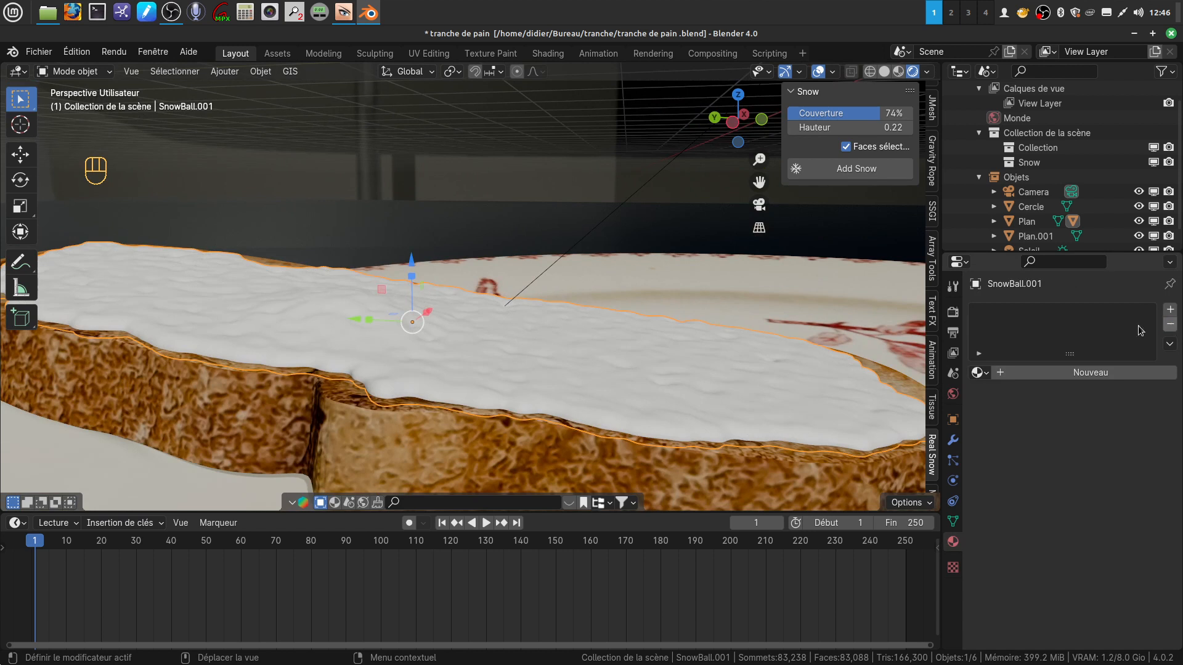
{"action": "middle_click_drag", "start_coordinate": [693, 364], "coordinate": [414, 345]}
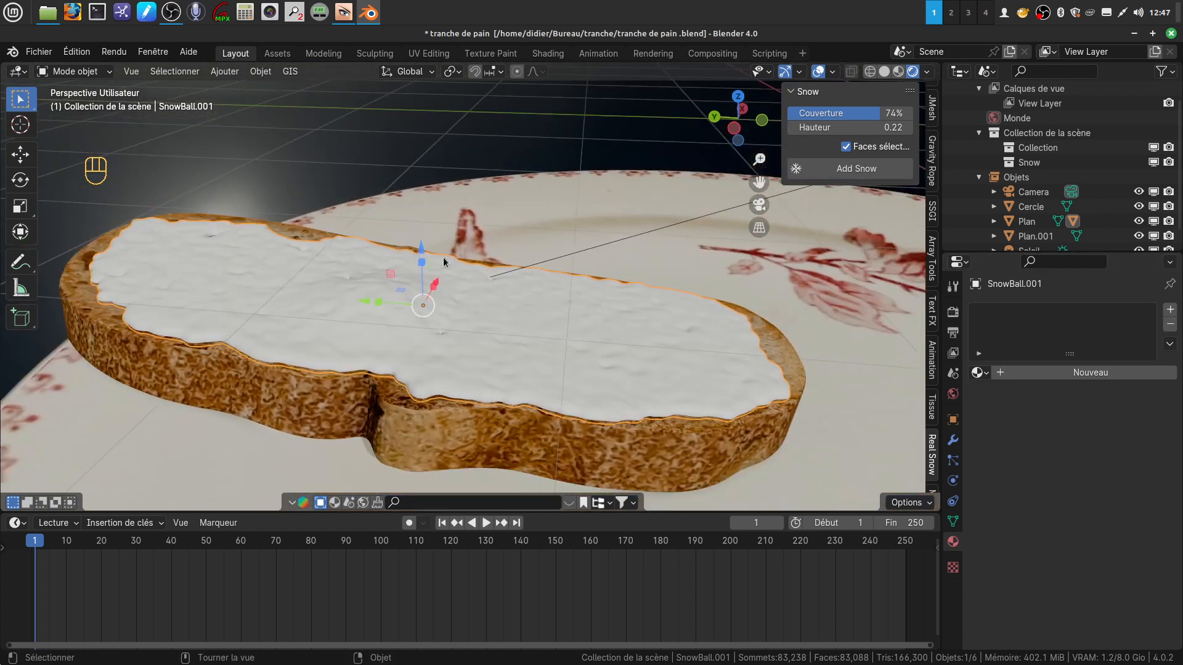
{"action": "left_click", "coordinate": [368, 153]}
{"action": "middle_click_drag", "start_coordinate": [412, 353], "coordinate": [526, 323]}
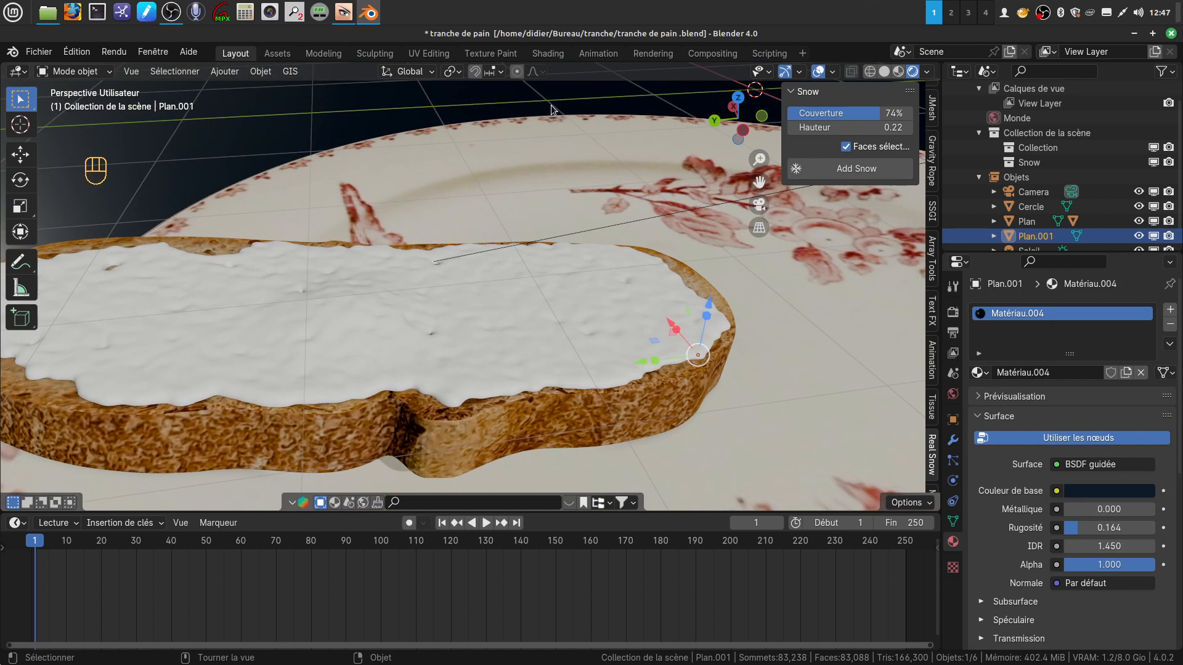
Hide the viewport's sidebar, split the viewport in two side by side, and turn the second area into a Shader Editor.
{"action": "key", "text": "n"}
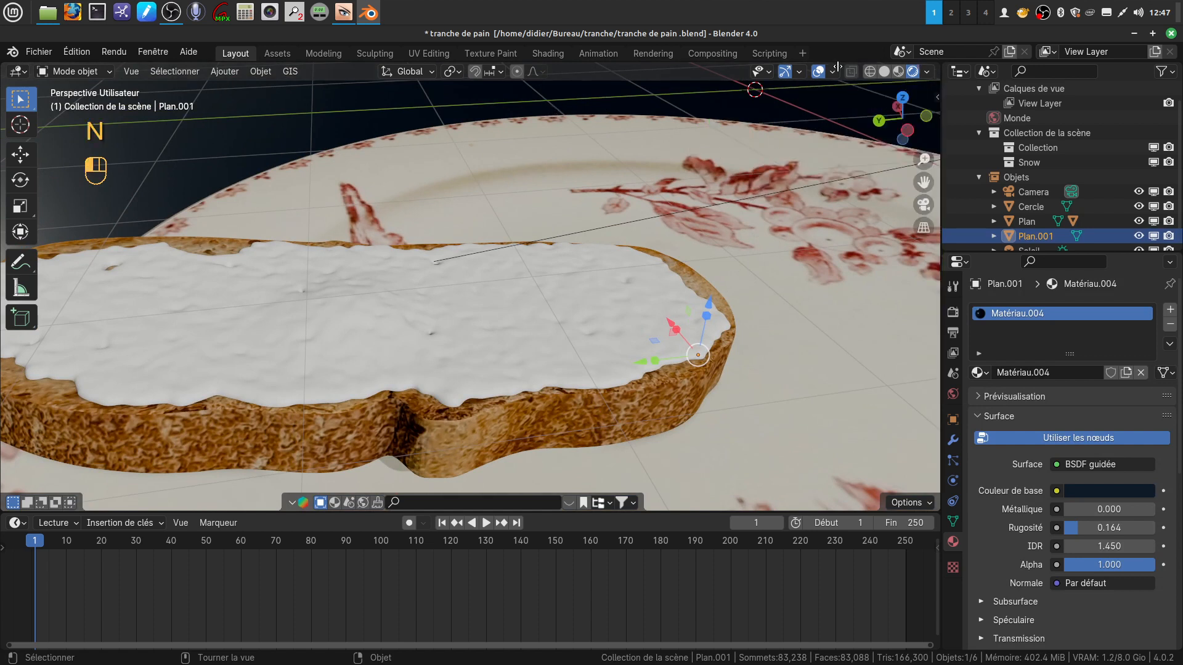
{"action": "left_click", "coordinate": [414, 111]}
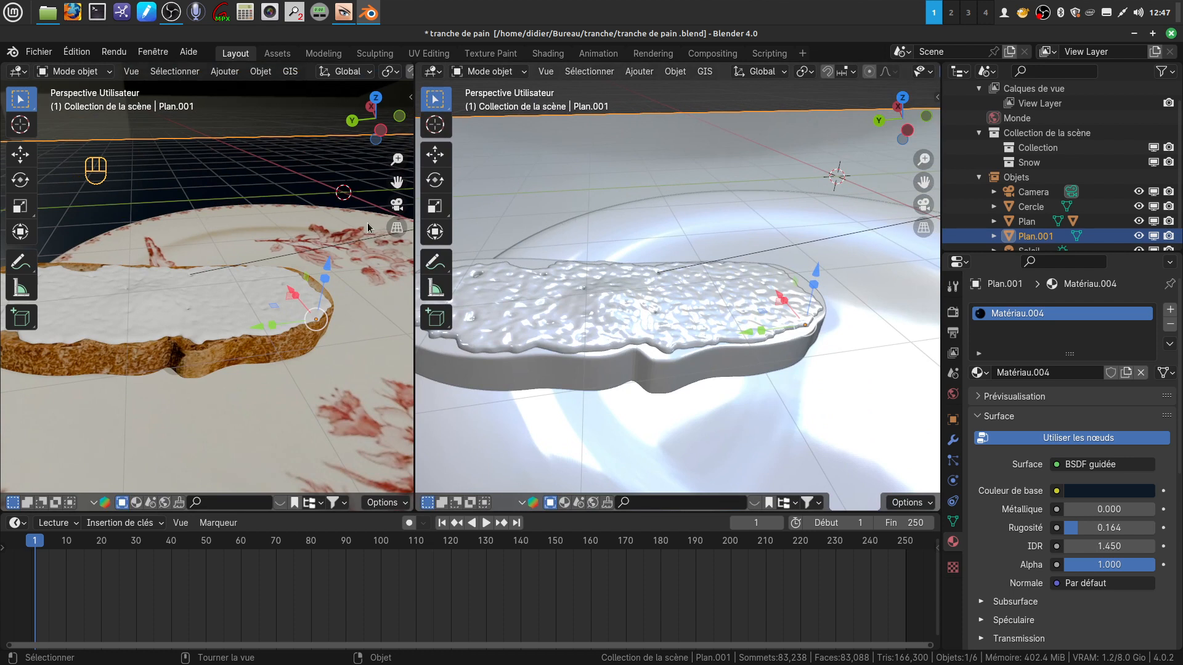
{"action": "left_click", "coordinate": [443, 75]}
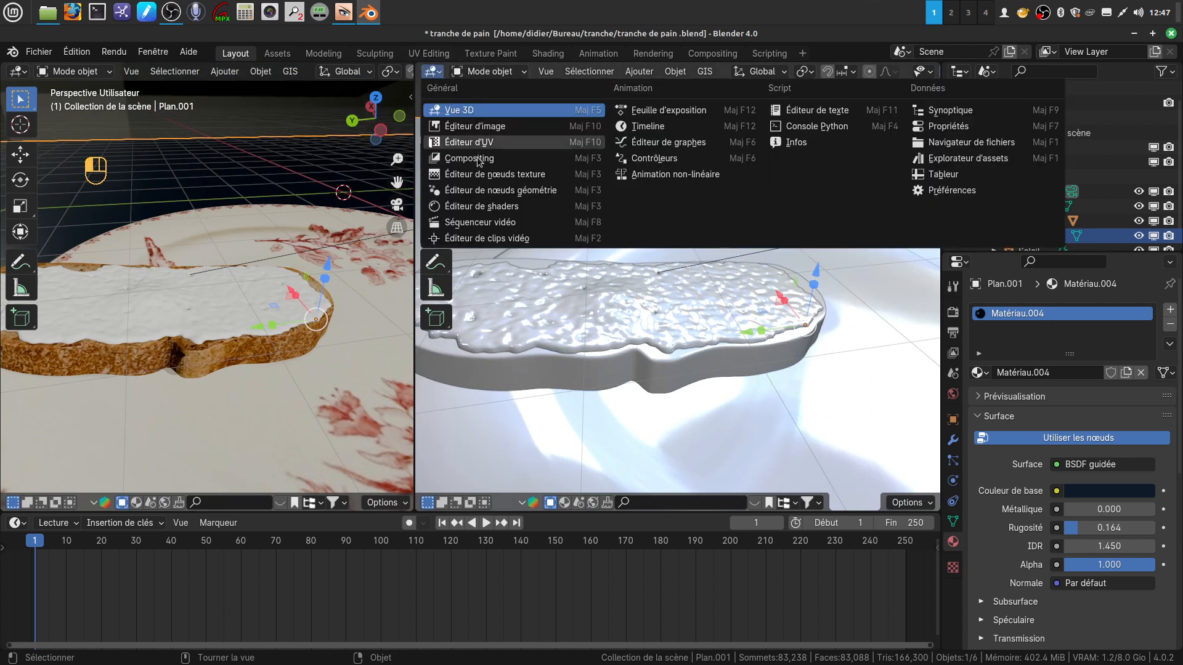
{"action": "left_click", "coordinate": [527, 211]}
{"action": "scroll", "coordinate": [664, 370], "scroll_direction": "up", "scroll_amount": 3}
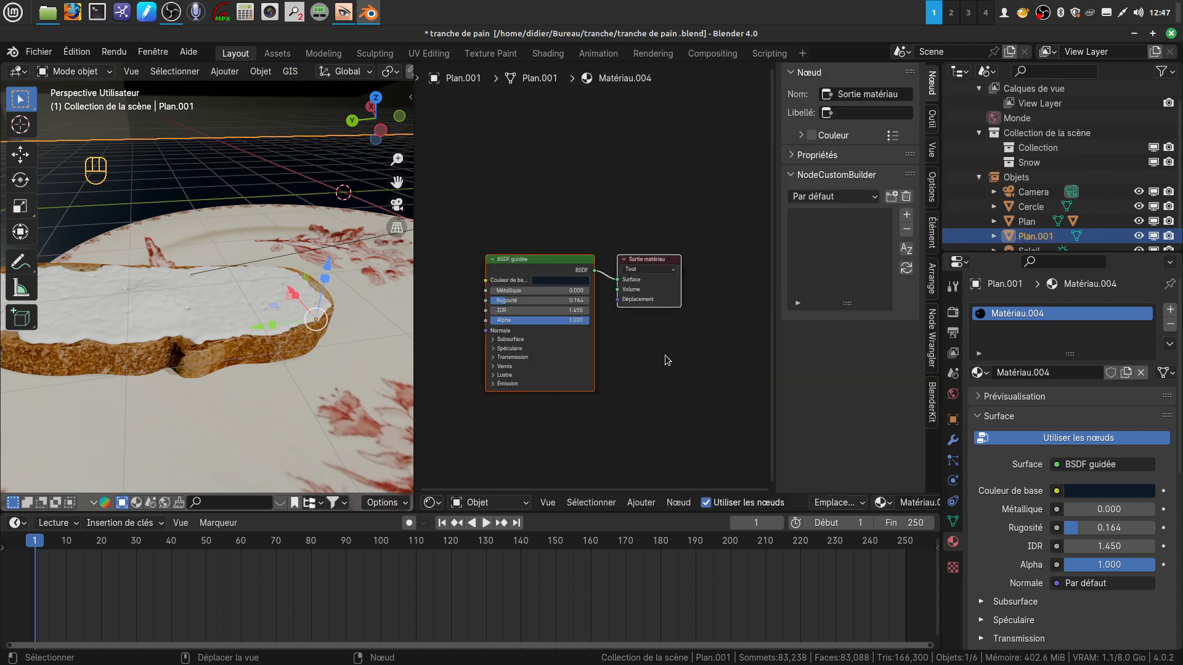
Select the snow layer and create a new material for it in the Shader Editor, with the node sidebar hidden.
{"action": "left_click", "coordinate": [268, 313]}
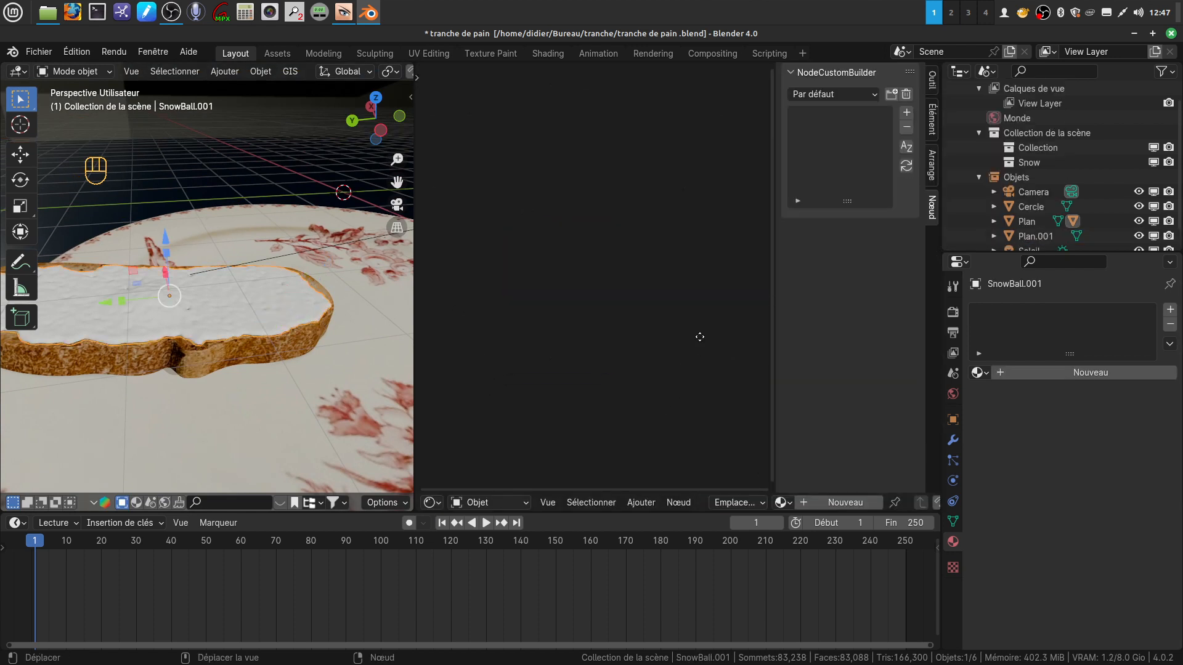
{"action": "key", "text": "n"}
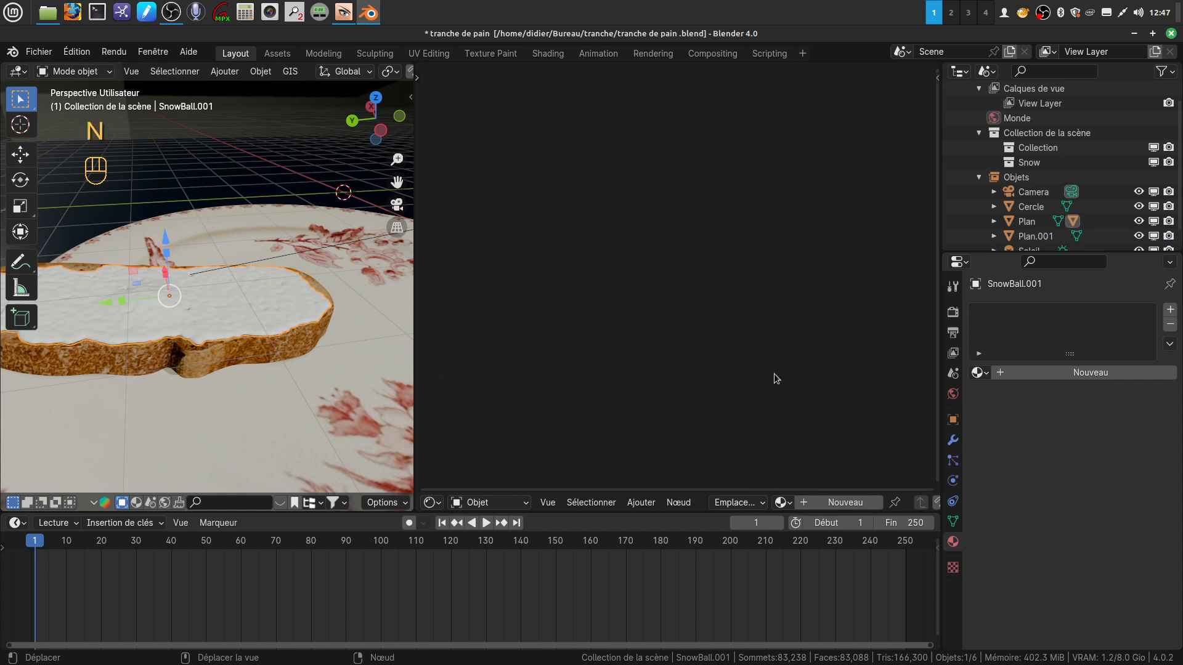
{"action": "left_click", "coordinate": [838, 500]}
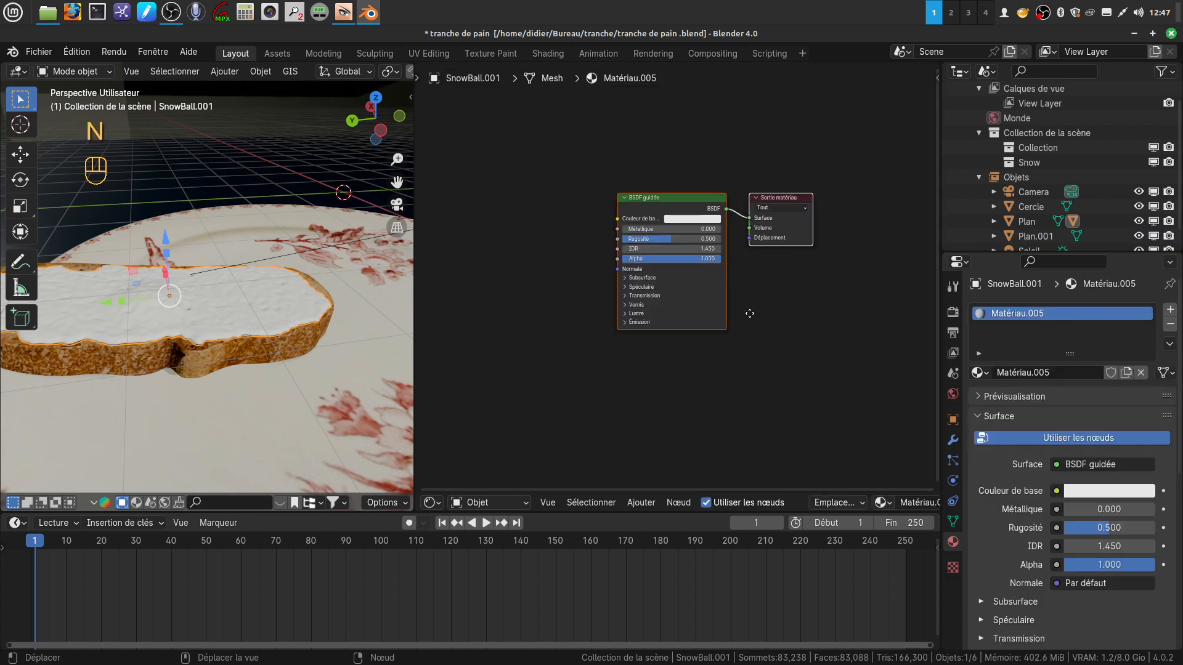
{"action": "scroll", "coordinate": [750, 317], "scroll_direction": "down", "scroll_amount": 2}
{"action": "scroll", "coordinate": [752, 330], "scroll_direction": "left", "scroll_amount": 1, "text": "ctrl"}
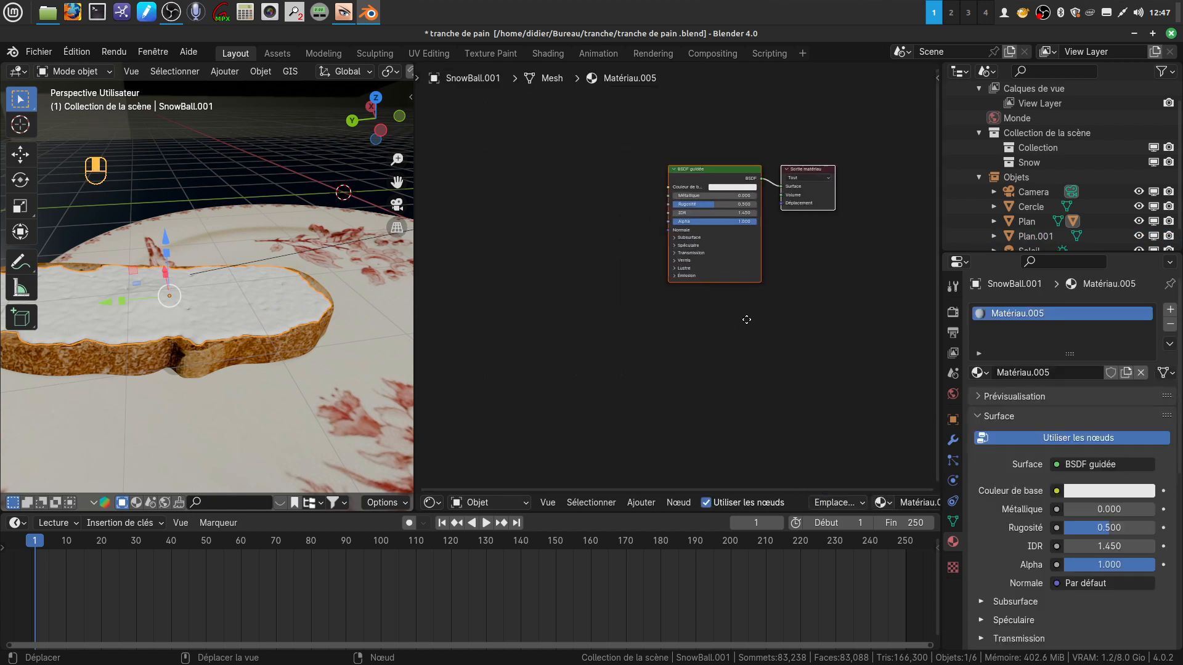
Add an Image Texture node to the snow layer's material and place it well before the Principled BSDF node.
{"action": "left_click", "coordinate": [641, 503]}
{"action": "mouse_move", "coordinate": [665, 418]}
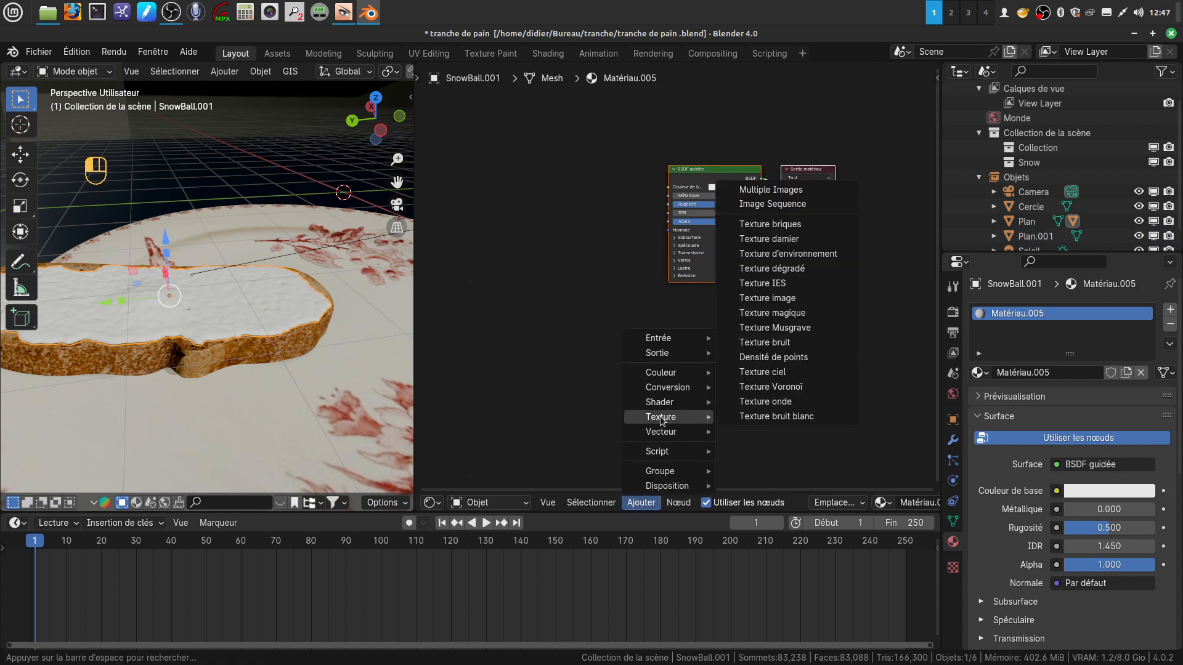
{"action": "left_click", "coordinate": [801, 299]}
{"action": "left_click", "coordinate": [505, 180]}
{"action": "middle_click_drag", "start_coordinate": [695, 322], "coordinate": [798, 348]}
{"action": "left_click_drag", "start_coordinate": [699, 233], "coordinate": [586, 223]}
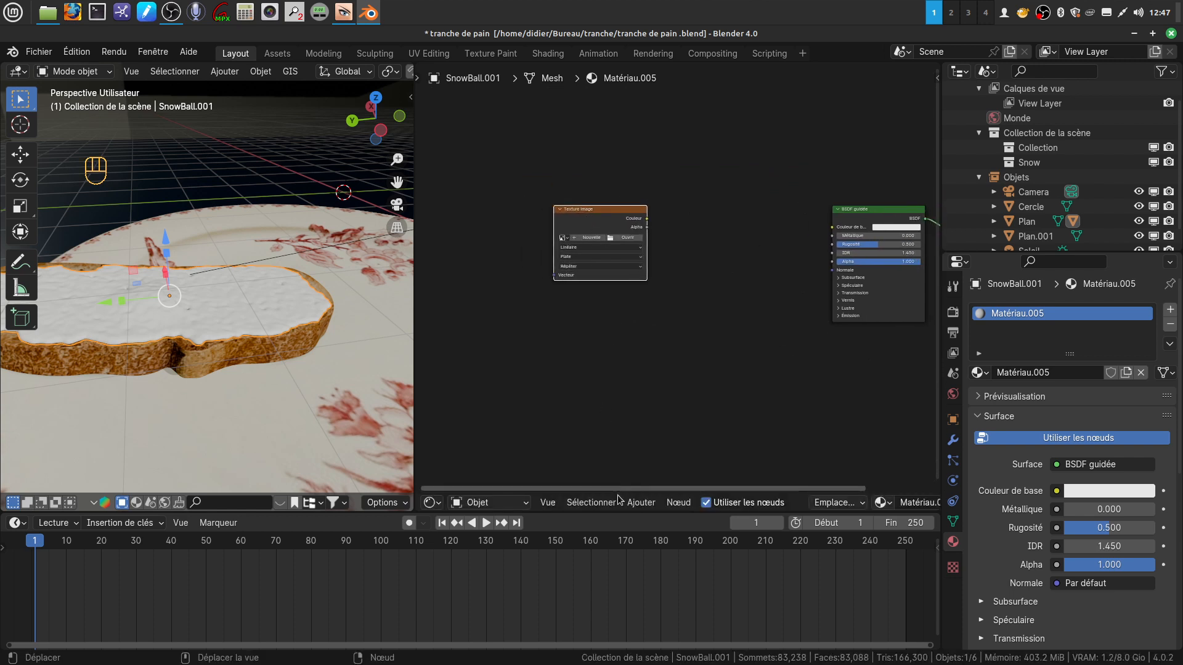
Add a Texture Coordinate node and connect its Generated output to the Image Texture node's Vector input.
{"action": "left_click", "coordinate": [641, 503]}
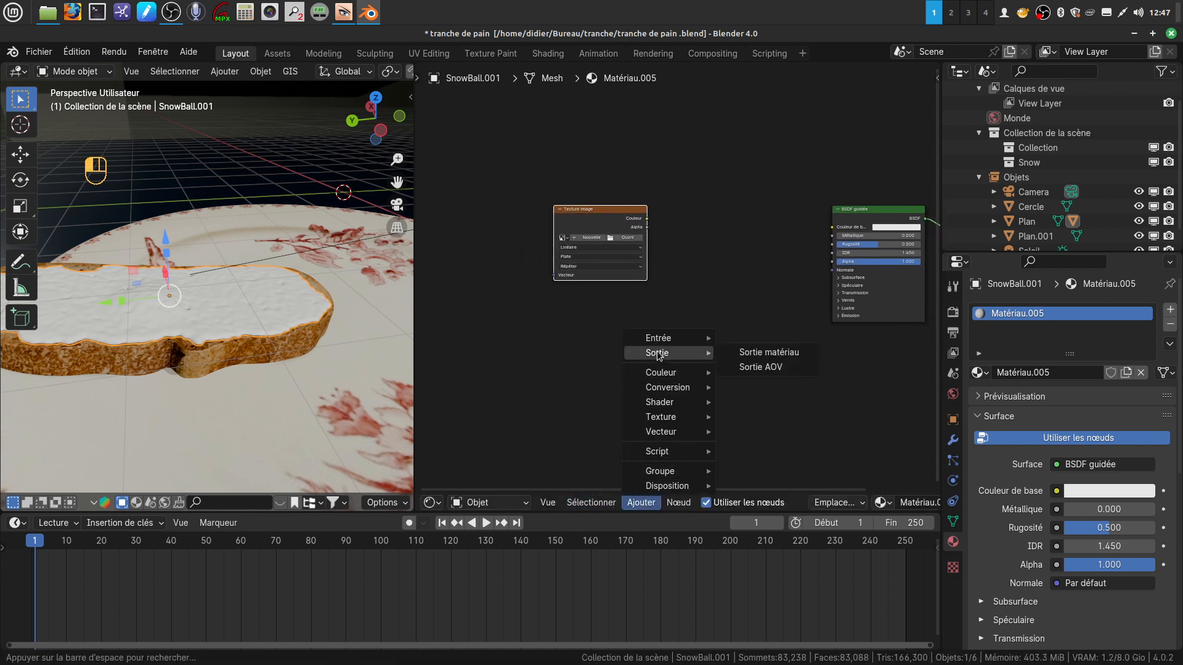
{"action": "mouse_move", "coordinate": [662, 340]}
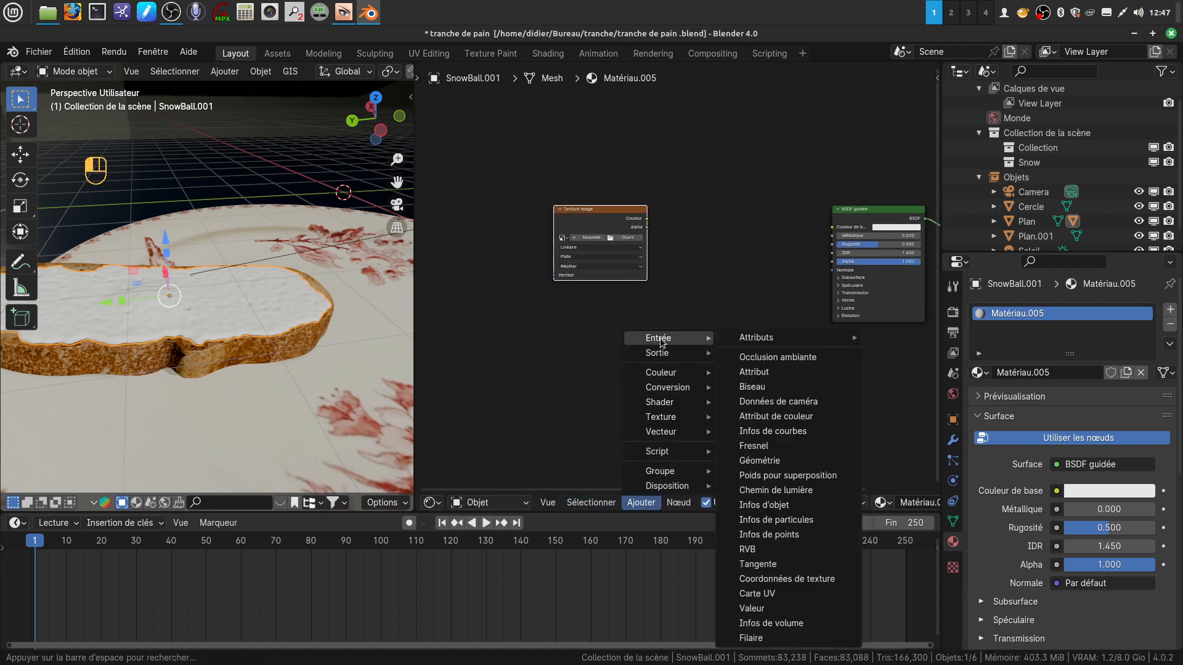
{"action": "left_click", "coordinate": [822, 580]}
{"action": "left_click", "coordinate": [456, 208]}
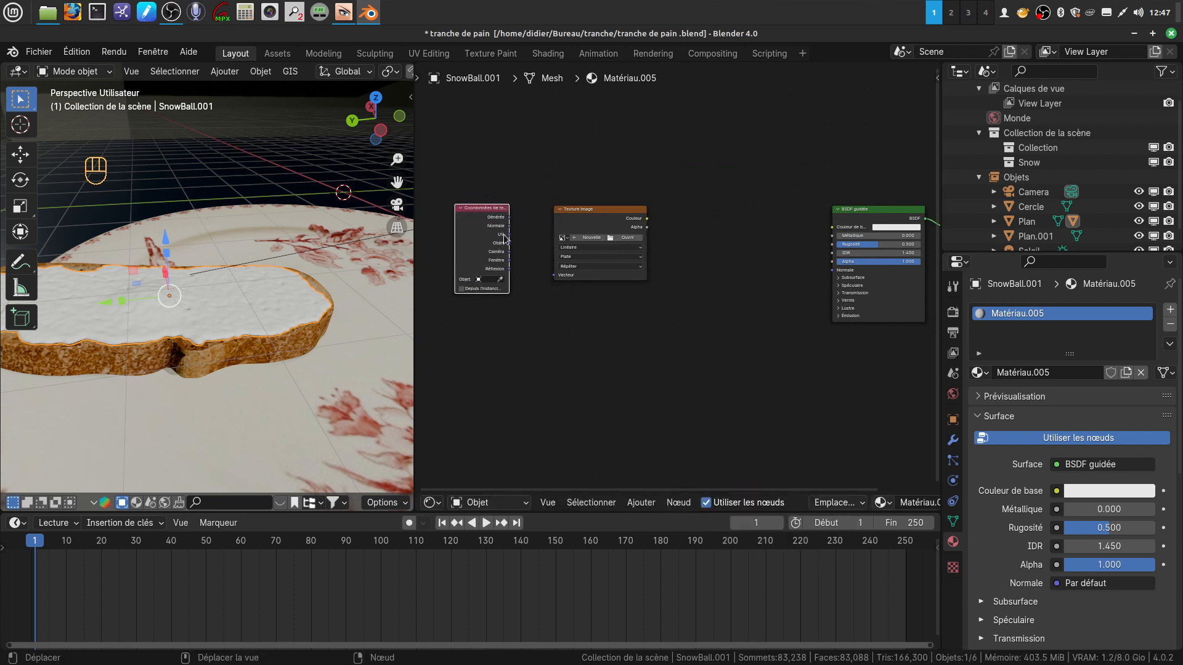
{"action": "left_click_drag", "start_coordinate": [508, 218], "coordinate": [556, 274]}
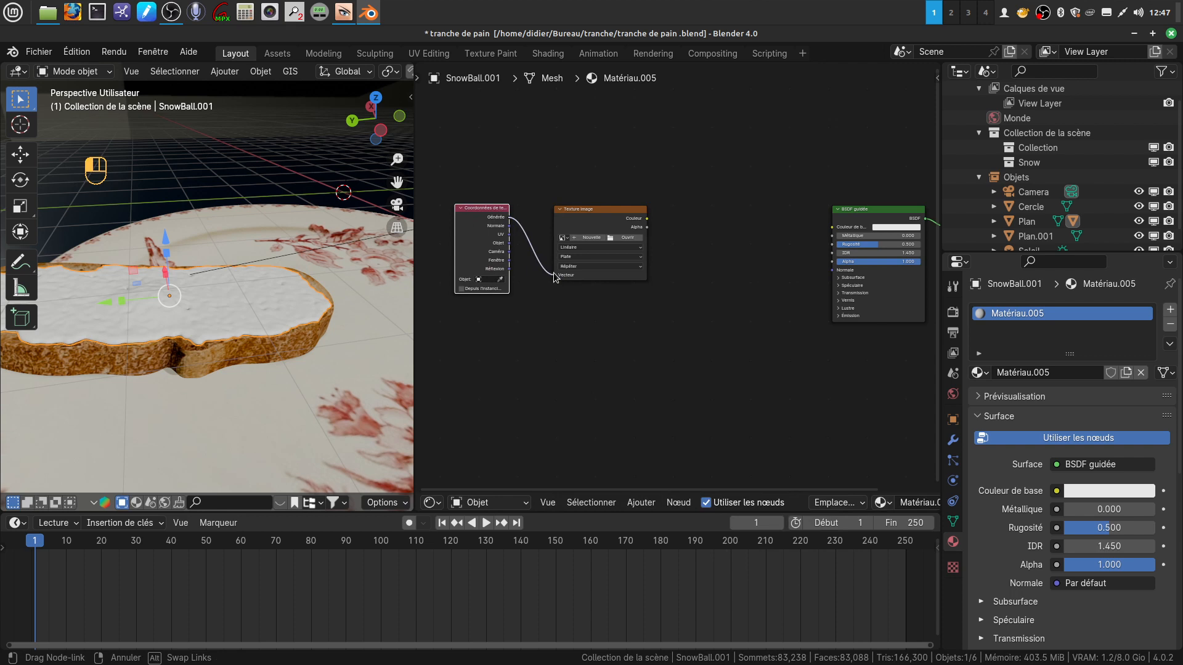
{"action": "scroll", "coordinate": [637, 392], "scroll_direction": "up", "scroll_amount": 2}
{"action": "scroll", "coordinate": [659, 333], "scroll_direction": "up", "scroll_amount": 1}
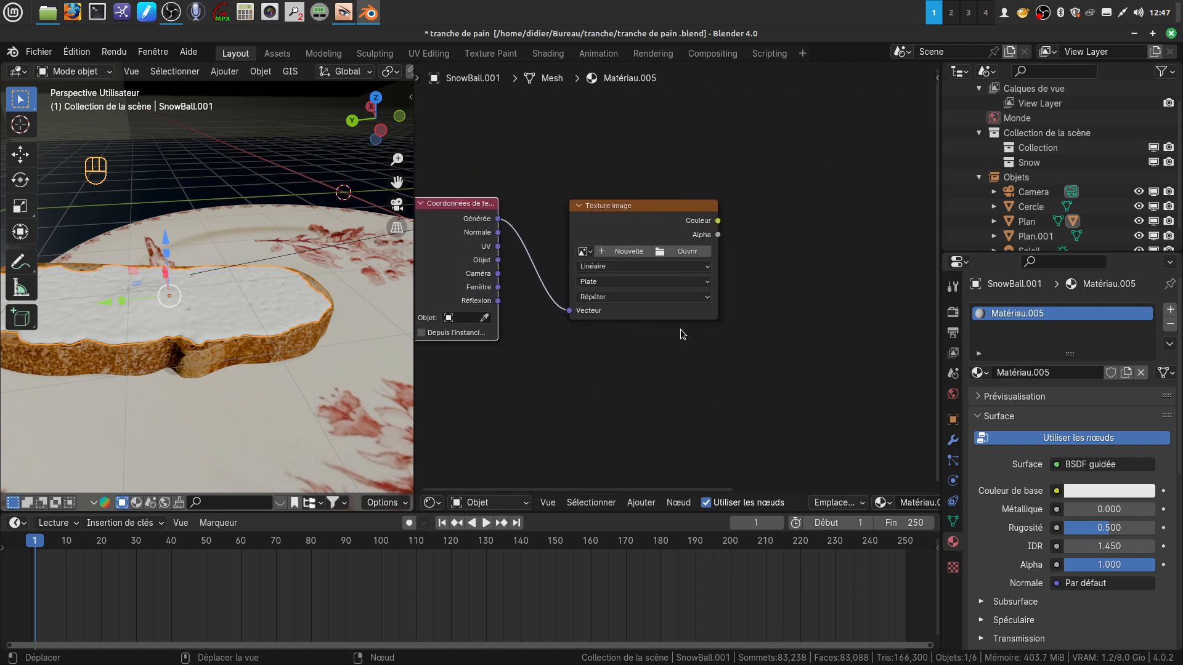
Set the Image Texture projection to Box (Boîte) and load the red texture-de-confiture .webp image from the CLÉ USB volume.
{"action": "left_click", "coordinate": [707, 284]}
{"action": "left_click", "coordinate": [638, 325]}
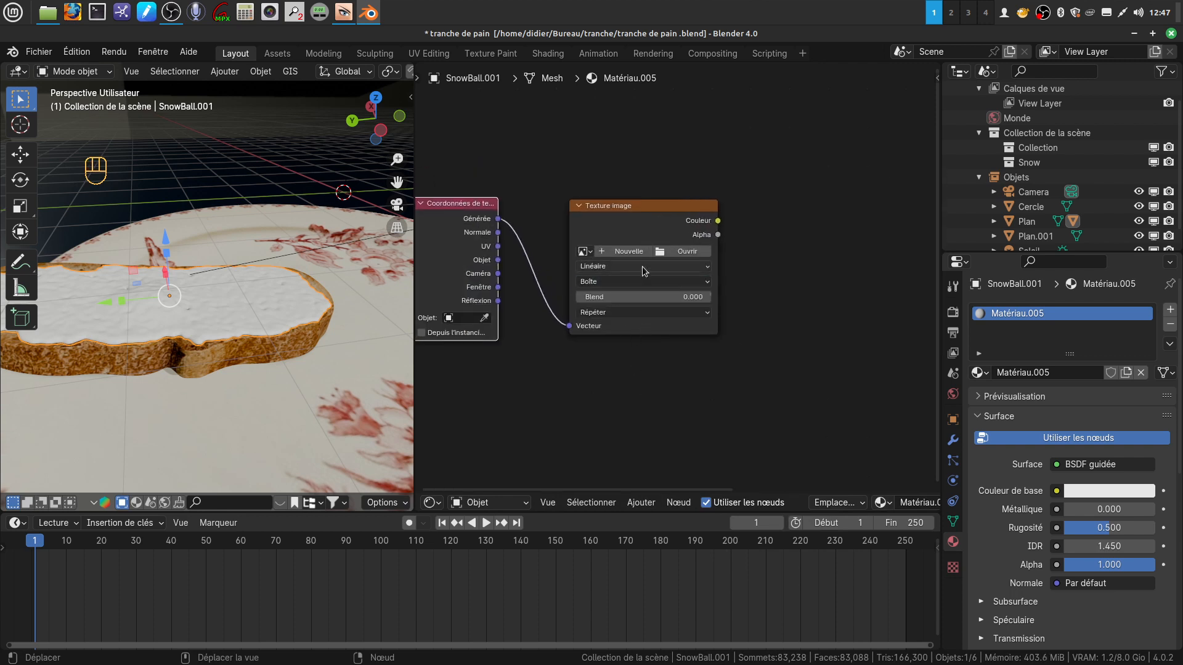
{"action": "left_click", "coordinate": [660, 252]}
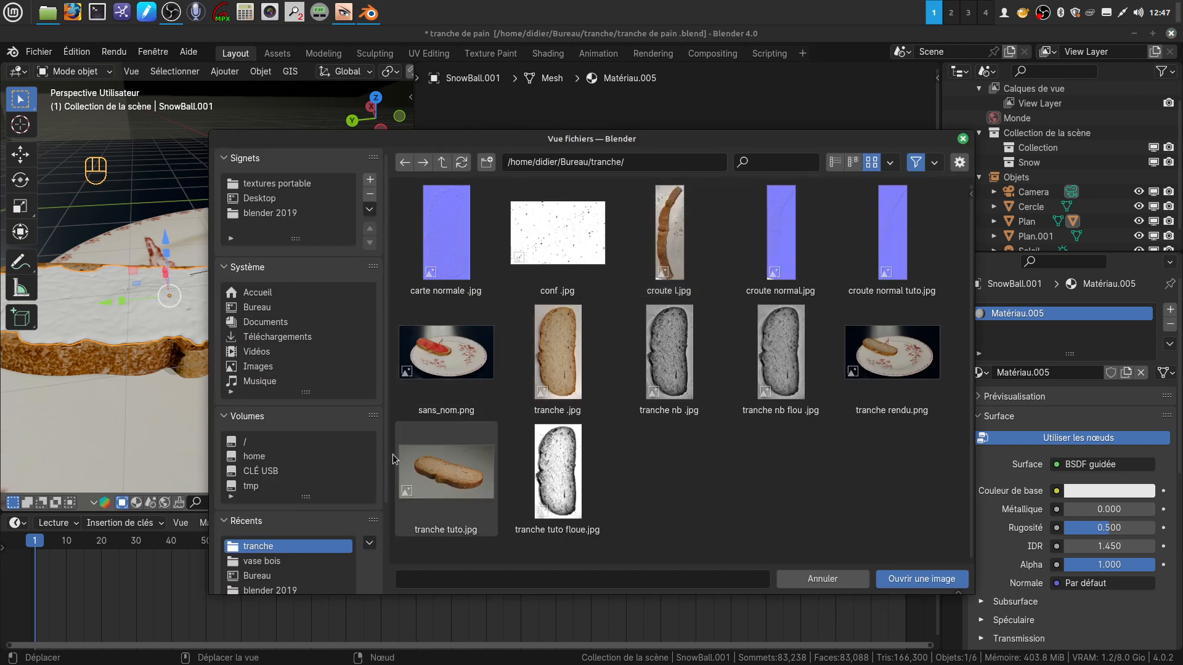
{"action": "left_click", "coordinate": [294, 472]}
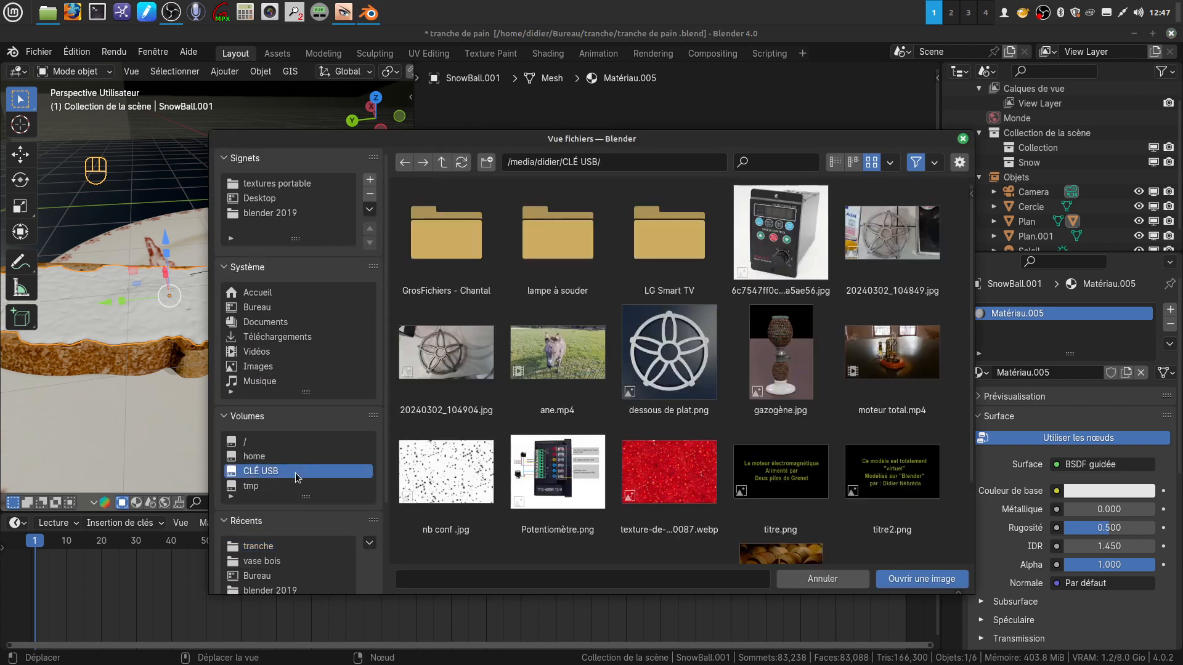
{"action": "left_click", "coordinate": [657, 472]}
{"action": "left_click", "coordinate": [918, 579]}
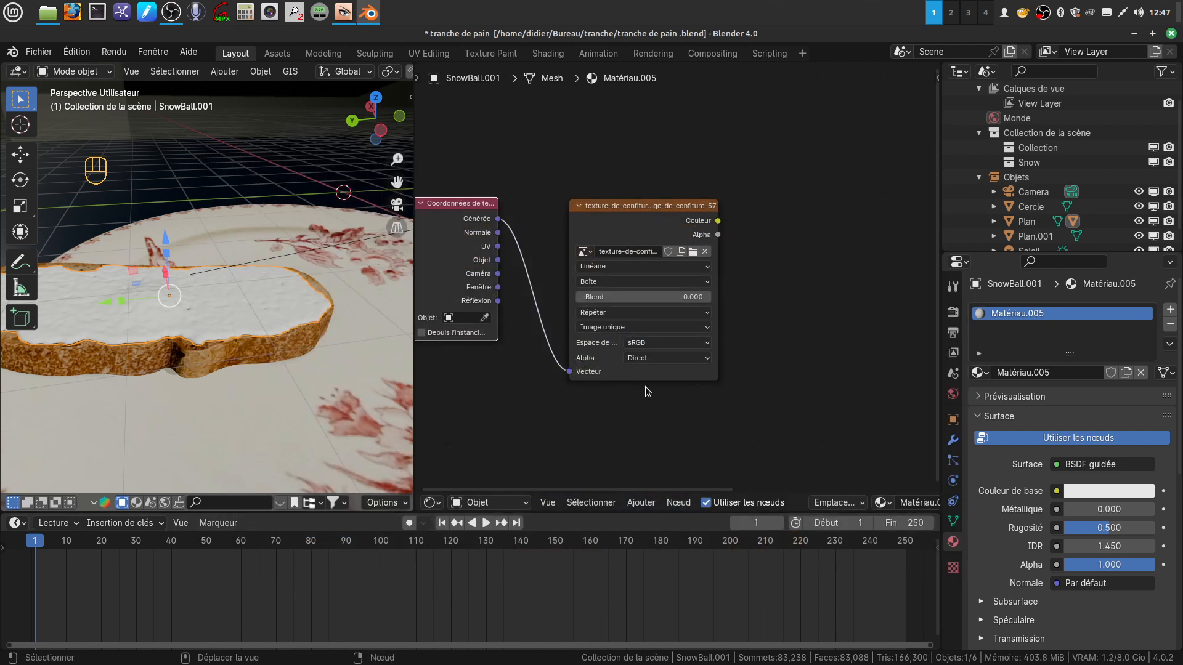
{"action": "scroll", "coordinate": [646, 415], "scroll_direction": "up", "scroll_amount": 1}
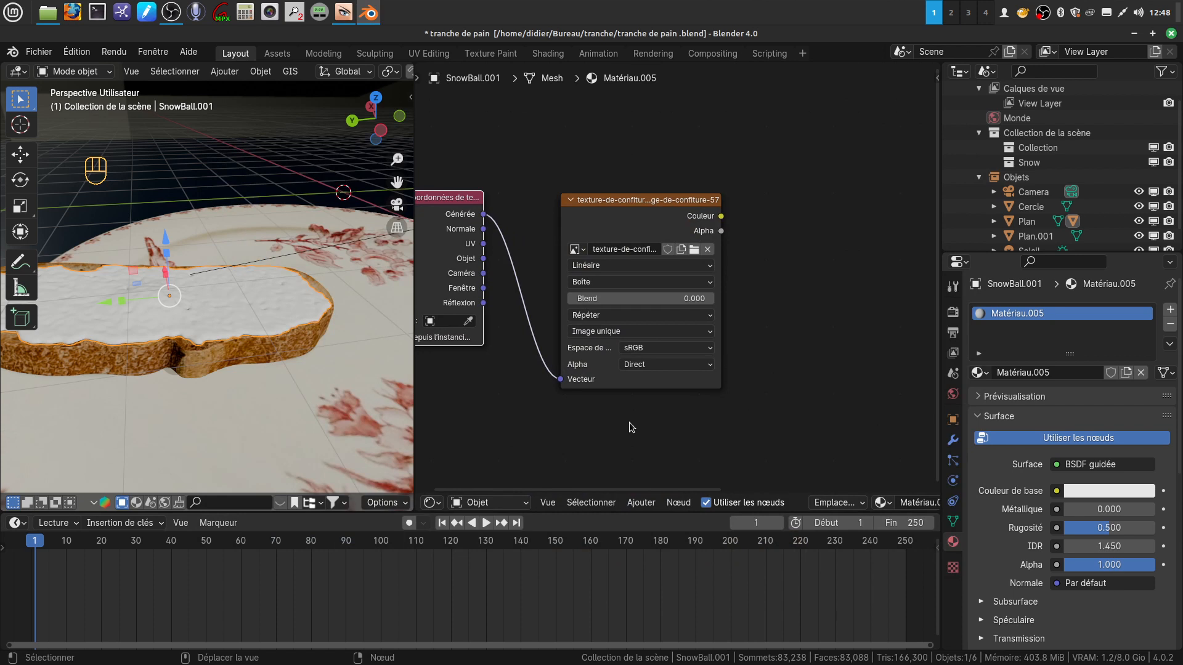
Set the jam Image Texture node's Blend value to 0.067.
{"action": "scroll", "coordinate": [648, 454], "scroll_direction": "up", "scroll_amount": 1}
{"action": "left_click_drag", "start_coordinate": [635, 302], "coordinate": [647, 301]}
{"action": "scroll", "coordinate": [715, 423], "scroll_direction": "down", "scroll_amount": 3}
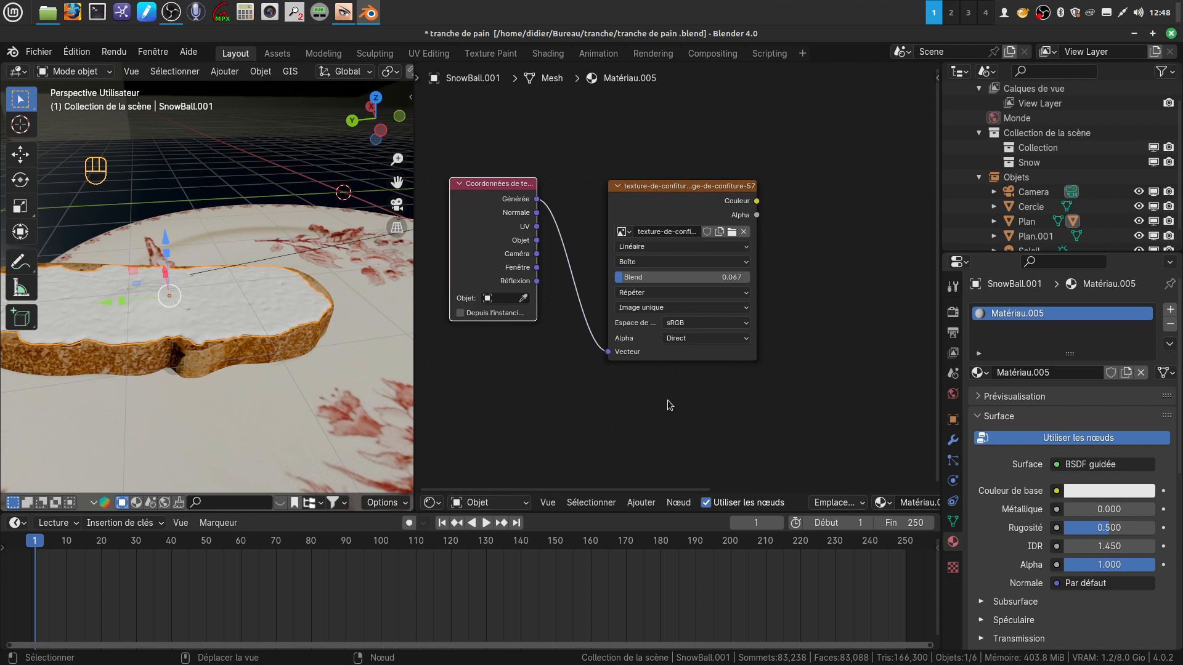
Connect the jam image's Color (Couleur) output to the Principled BSDF's Base Color and move the Image Texture node closer to it.
{"action": "scroll", "coordinate": [576, 415], "scroll_direction": "down", "scroll_amount": 3}
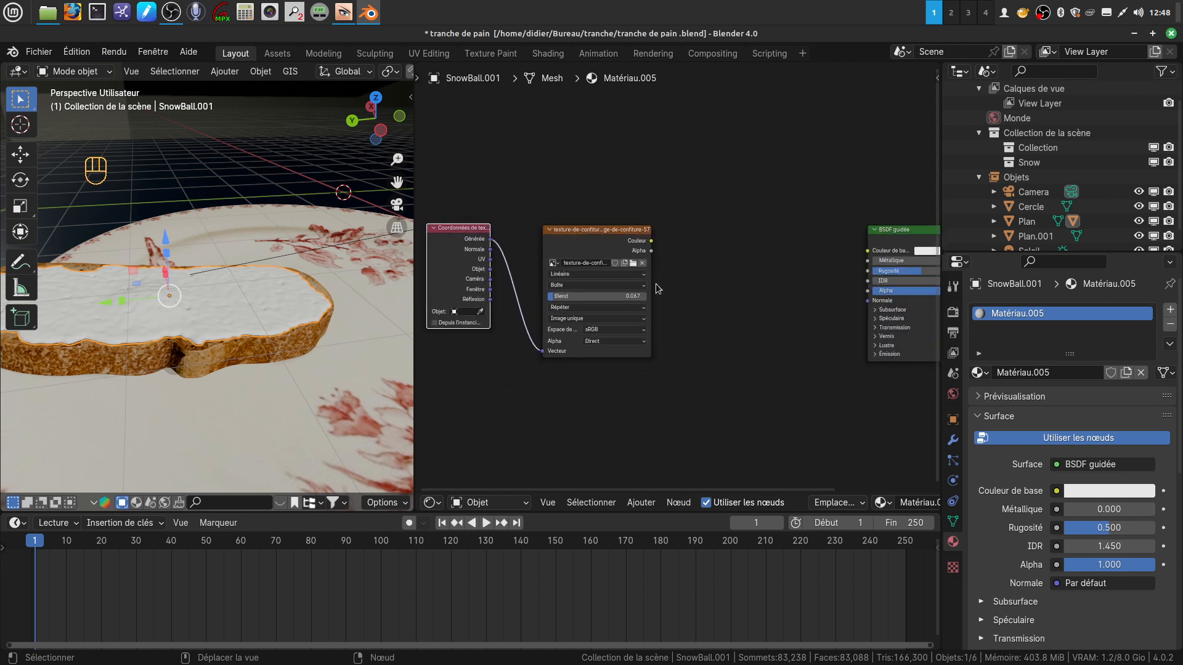
{"action": "left_click_drag", "start_coordinate": [652, 244], "coordinate": [865, 254]}
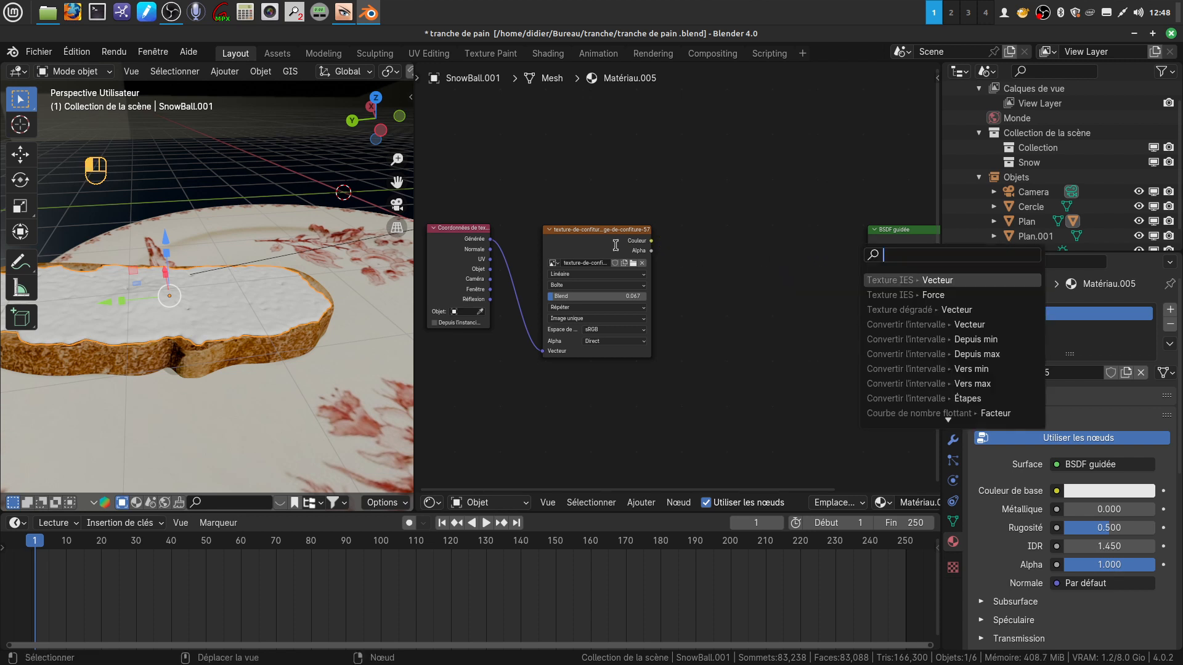
{"action": "left_click_drag", "start_coordinate": [651, 241], "coordinate": [869, 252]}
{"action": "left_click_drag", "start_coordinate": [649, 259], "coordinate": [787, 252]}
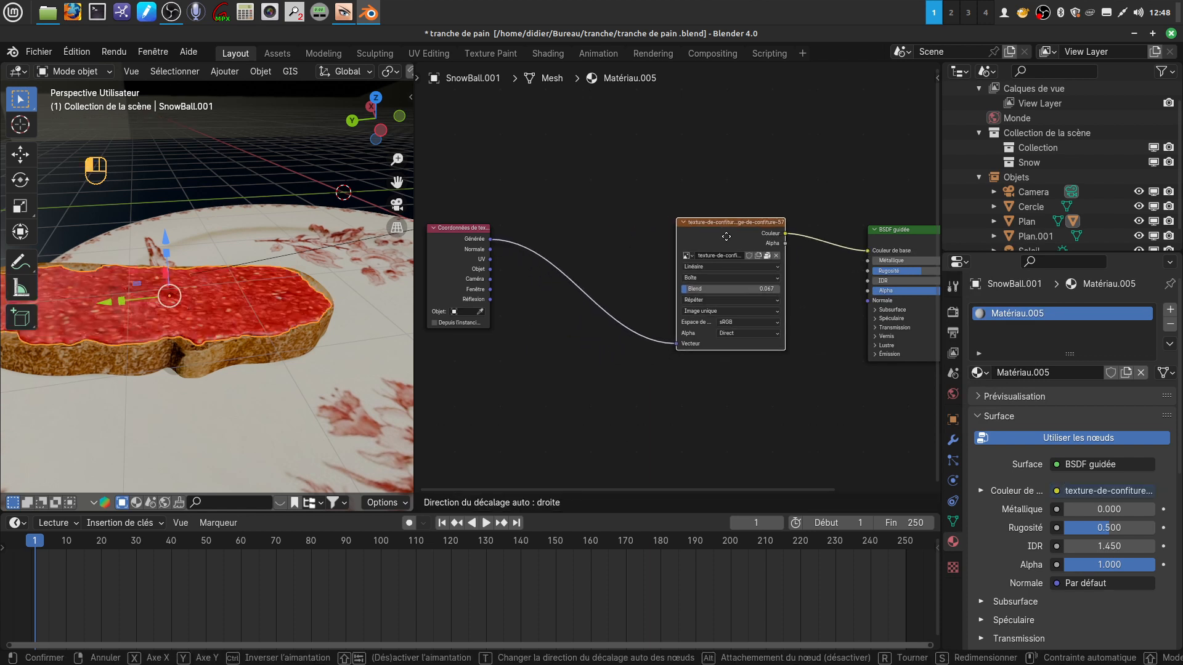
{"action": "scroll", "coordinate": [197, 377], "scroll_direction": "up", "scroll_amount": 3}
{"action": "middle_click_drag", "start_coordinate": [208, 364], "coordinate": [175, 416]}
{"action": "middle_click_drag", "start_coordinate": [216, 341], "coordinate": [249, 307]}
{"action": "scroll", "coordinate": [576, 391], "scroll_direction": "down", "scroll_amount": 1}
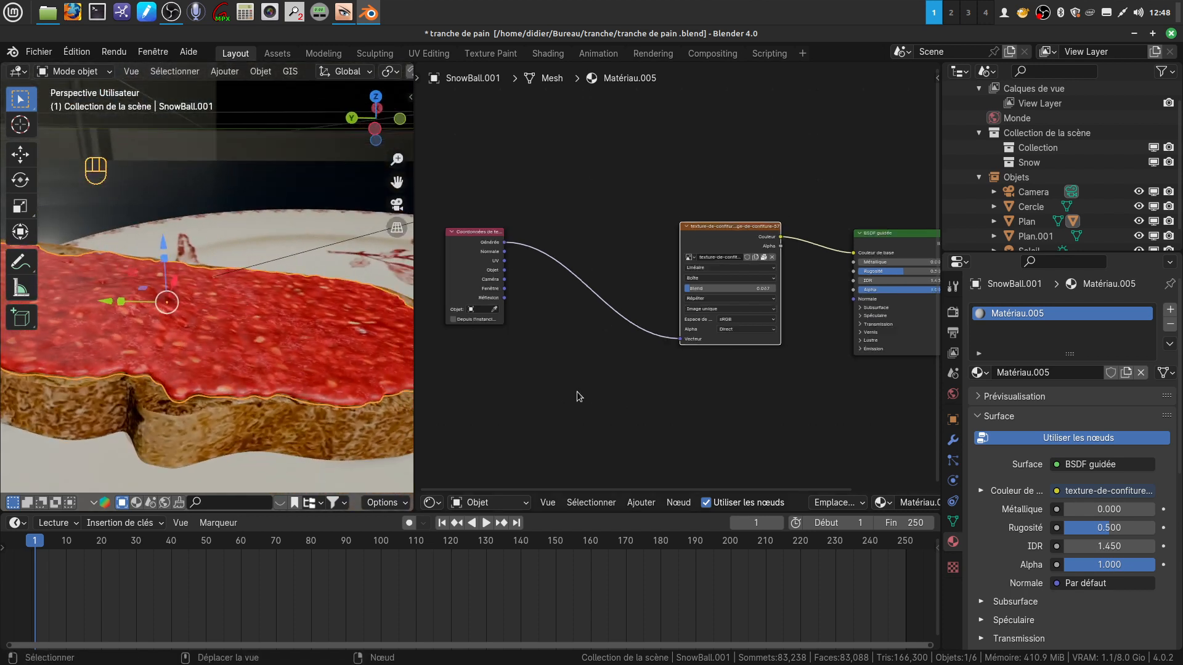
Insert a Mapping (Placage) node on the link between the Texture Coordinate and Image Texture nodes.
{"action": "scroll", "coordinate": [577, 391], "scroll_direction": "down", "scroll_amount": 1}
{"action": "left_click", "coordinate": [641, 503]}
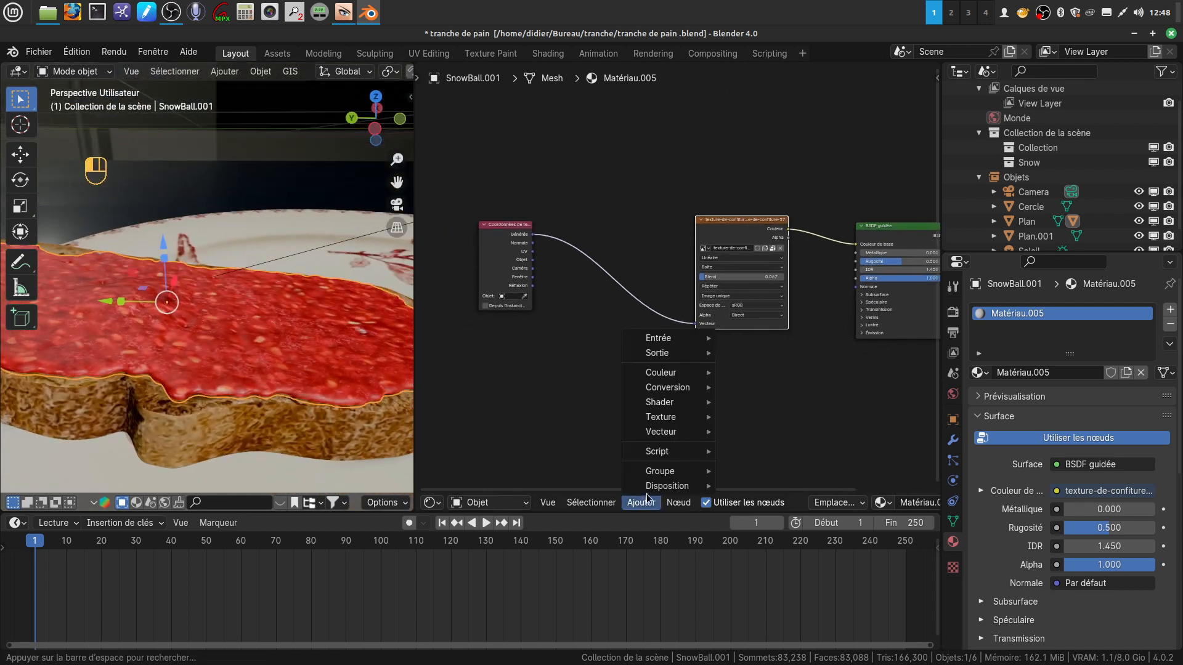
{"action": "mouse_move", "coordinate": [653, 430]}
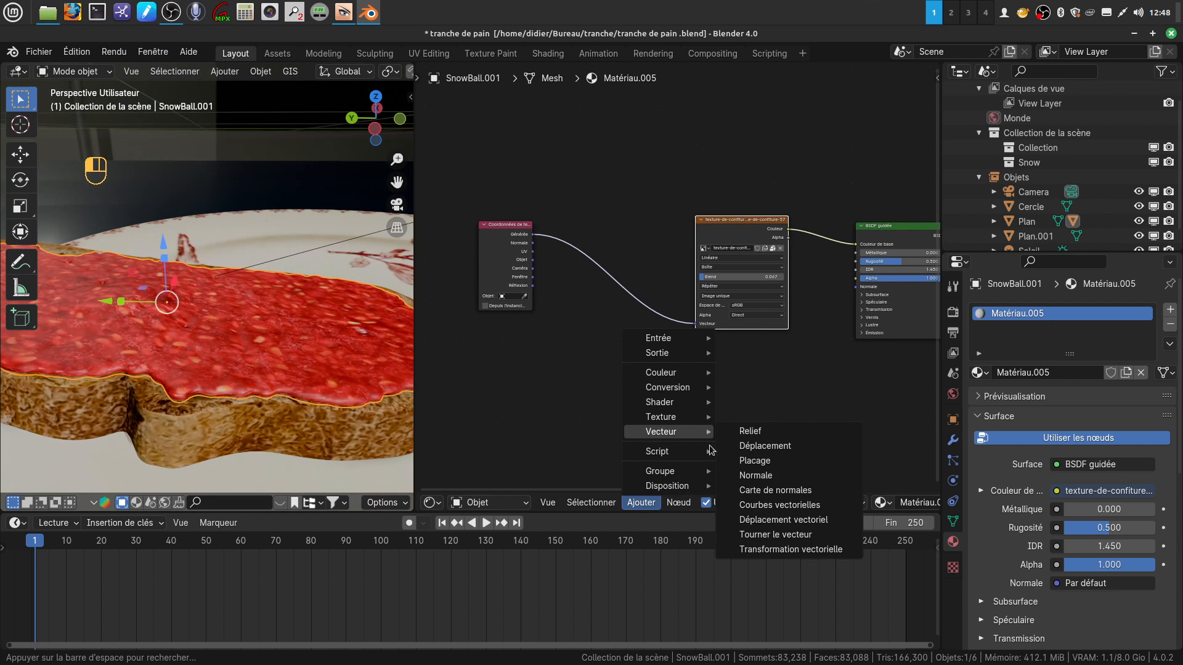
{"action": "left_click", "coordinate": [755, 460]}
{"action": "left_click", "coordinate": [592, 290]}
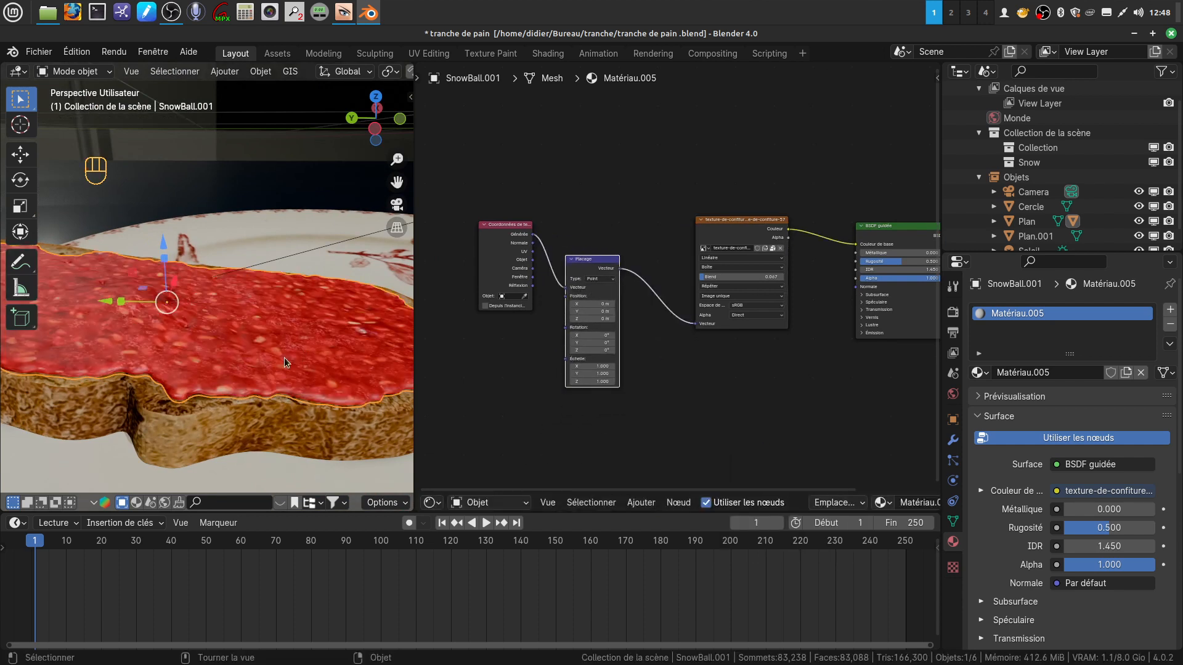
Apply the rotation and scale of the jam layer object.
{"action": "key", "text": "ctrl+a"}
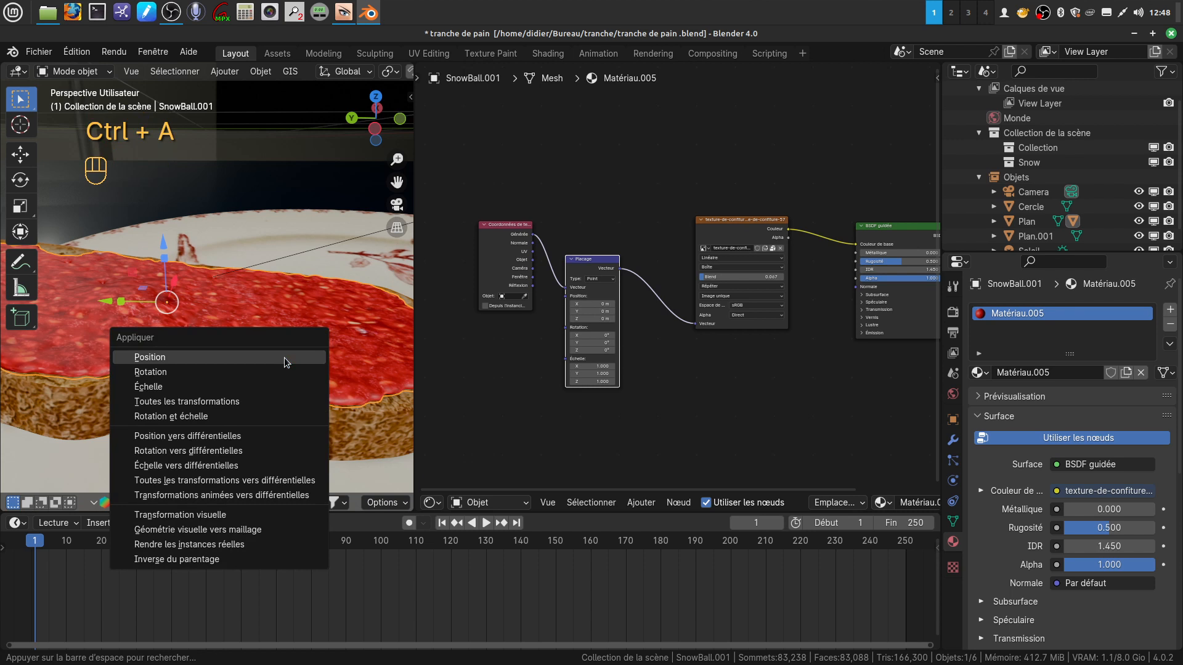
{"action": "left_click", "coordinate": [262, 416]}
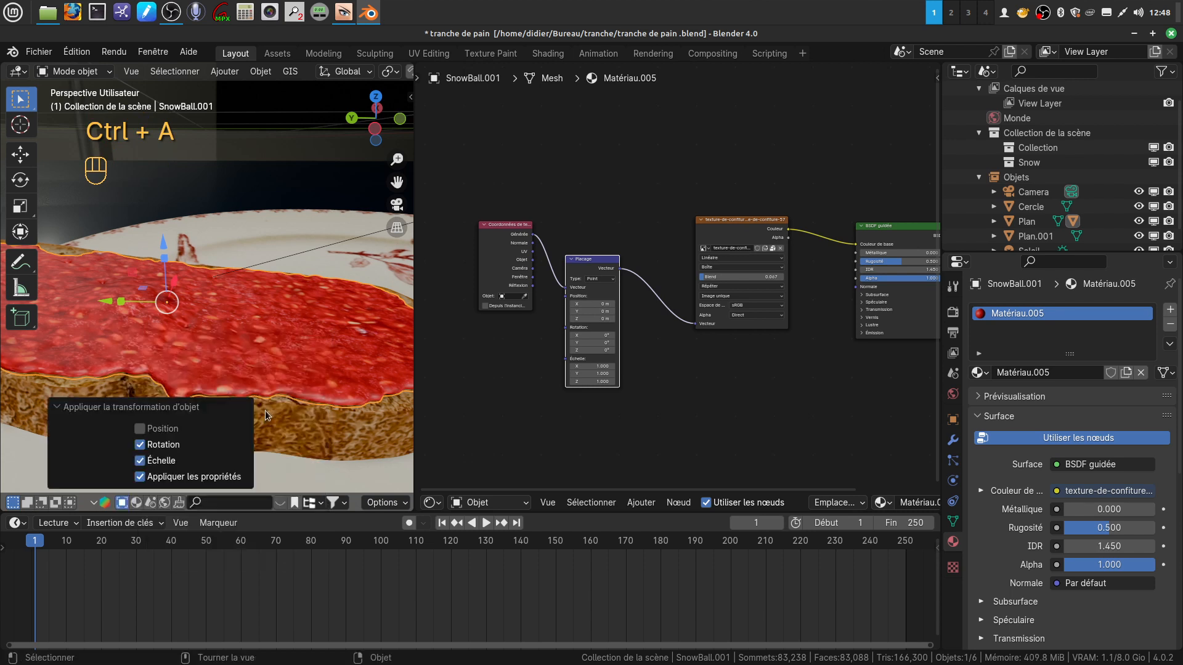
{"action": "scroll", "coordinate": [531, 405], "scroll_direction": "up", "scroll_amount": 2}
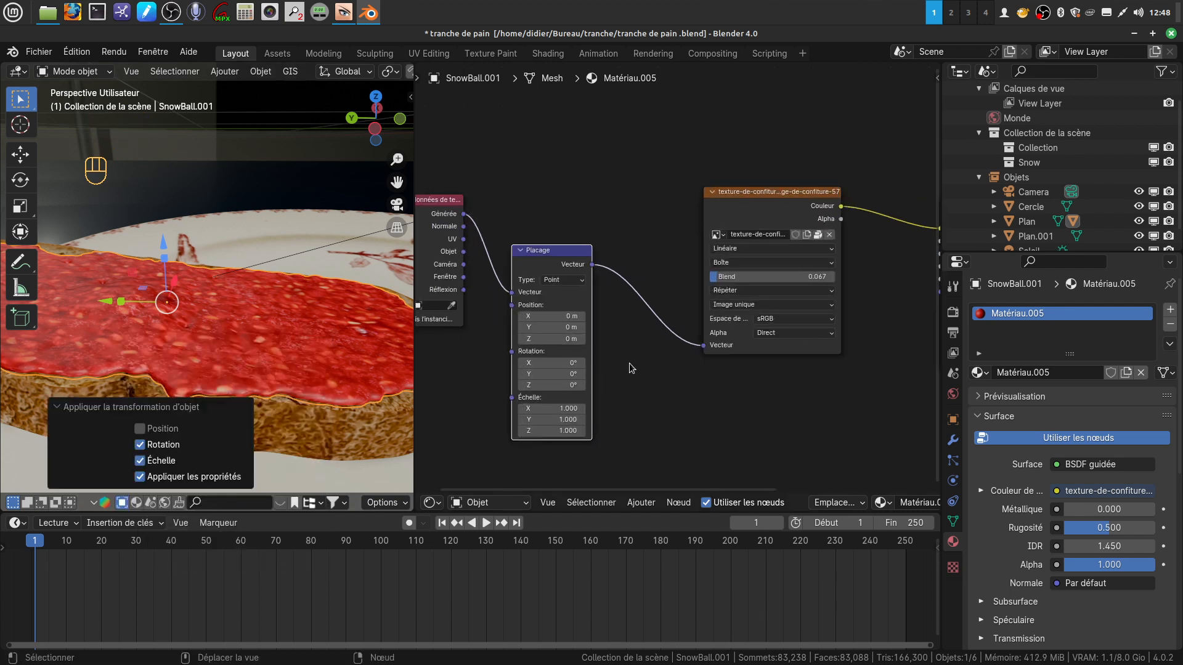
{"action": "middle_click_drag", "start_coordinate": [630, 363], "coordinate": [717, 336]}
{"action": "scroll", "coordinate": [695, 406], "scroll_direction": "up", "scroll_amount": 2}
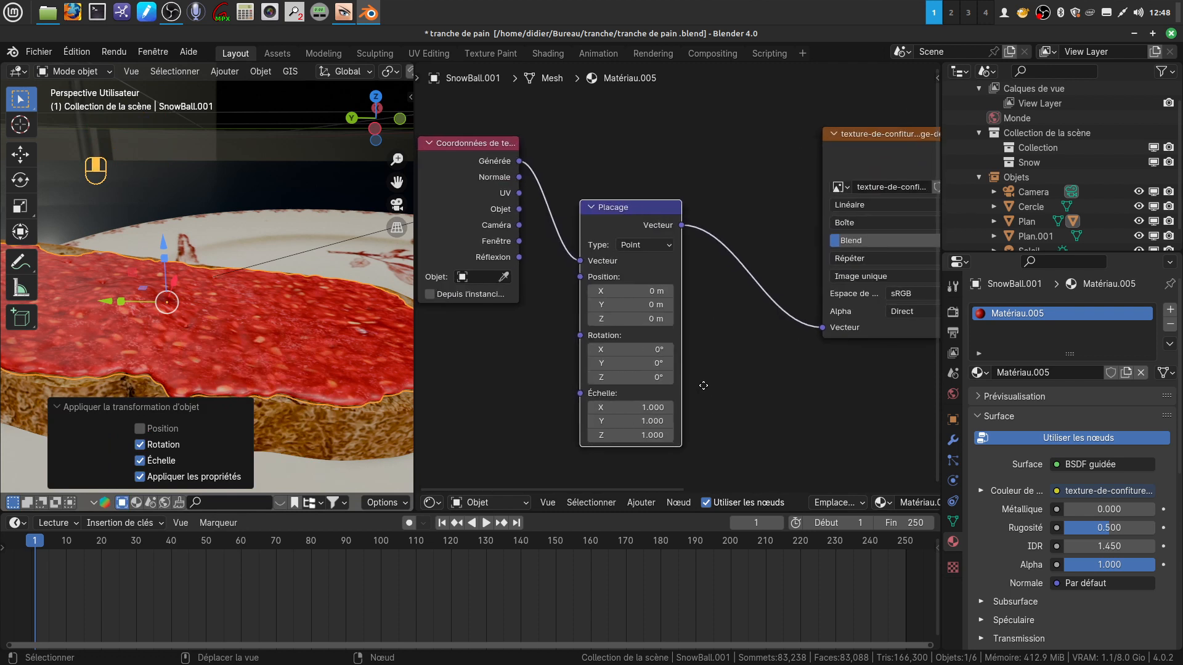
Set the Mapping node's Scale to 1.700 on Y and 0.200 on Z.
{"action": "middle_click_drag", "start_coordinate": [302, 416], "coordinate": [289, 308]}
{"action": "scroll", "coordinate": [283, 368], "scroll_direction": "up", "scroll_amount": 2}
{"action": "scroll", "coordinate": [298, 305], "scroll_direction": "down", "scroll_amount": 2}
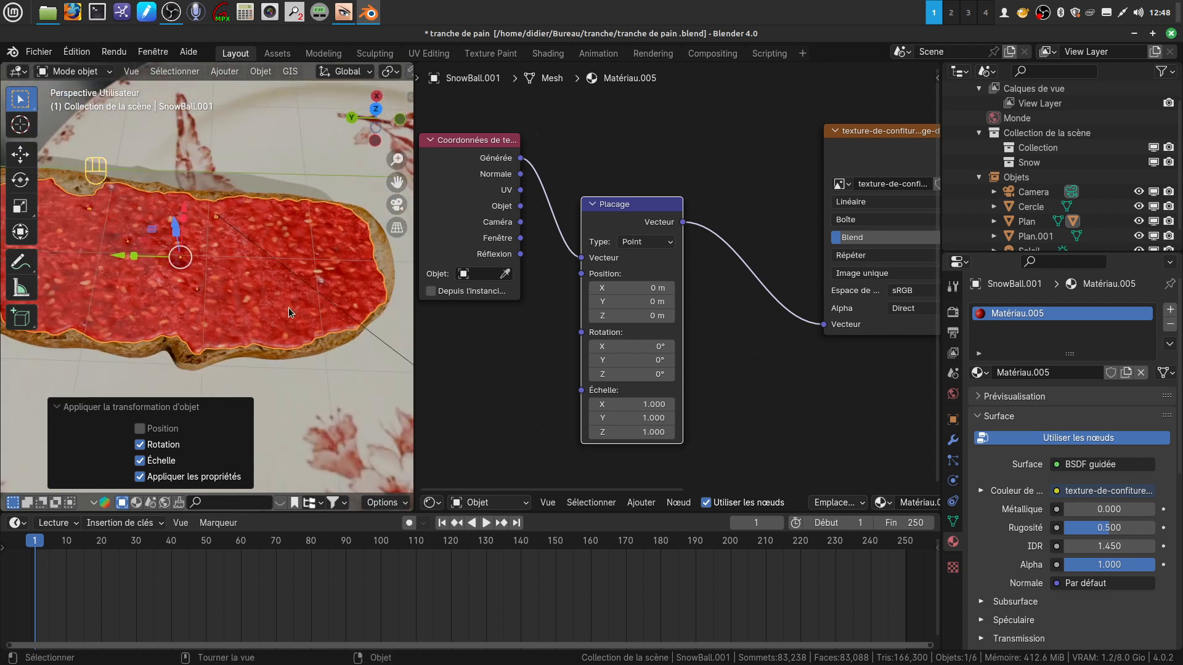
{"action": "scroll", "coordinate": [281, 310], "scroll_direction": "up", "scroll_amount": 3}
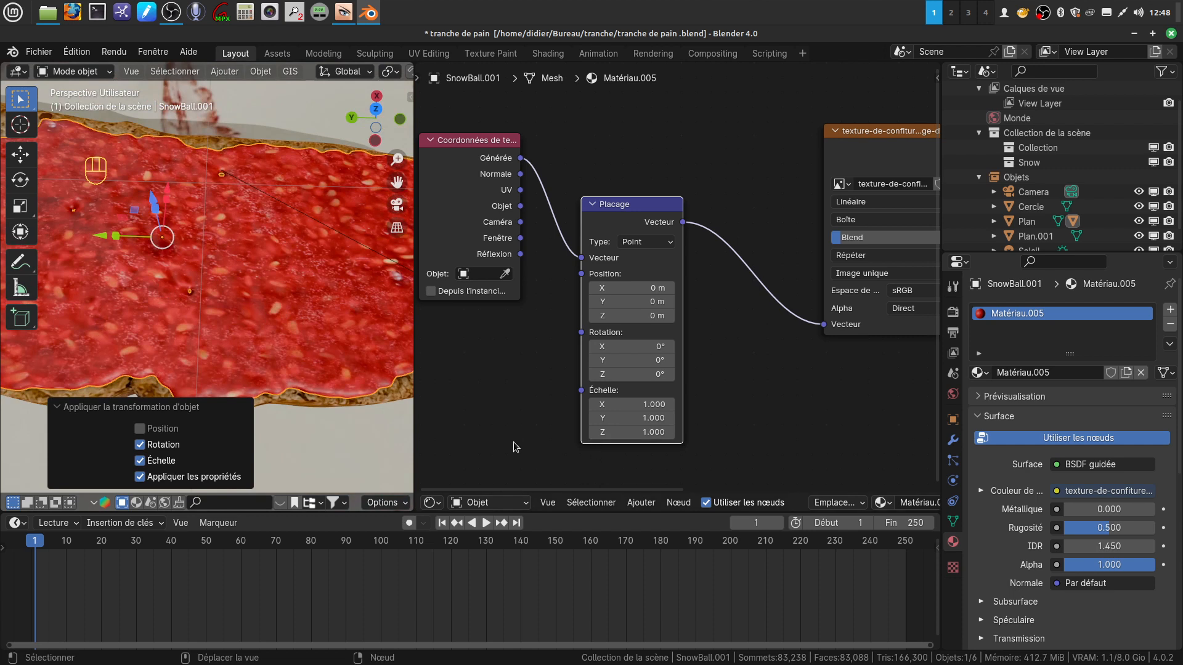
{"action": "left_click_drag", "start_coordinate": [614, 418], "coordinate": [641, 418]}
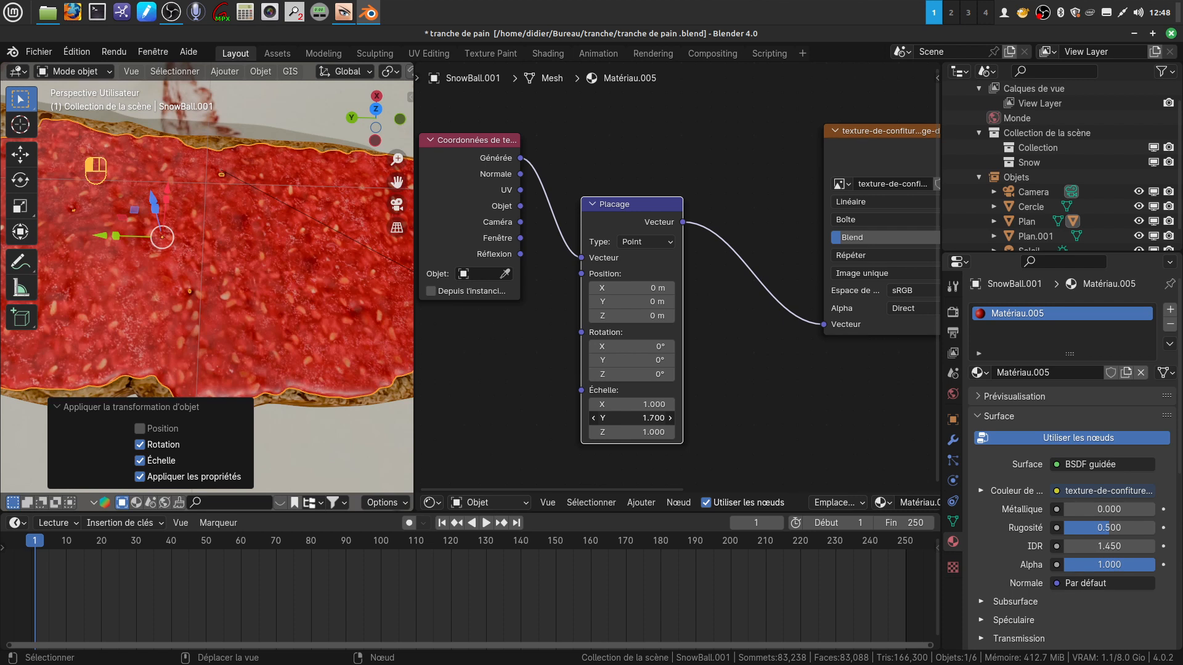
{"action": "middle_click_drag", "start_coordinate": [328, 354], "coordinate": [337, 275]}
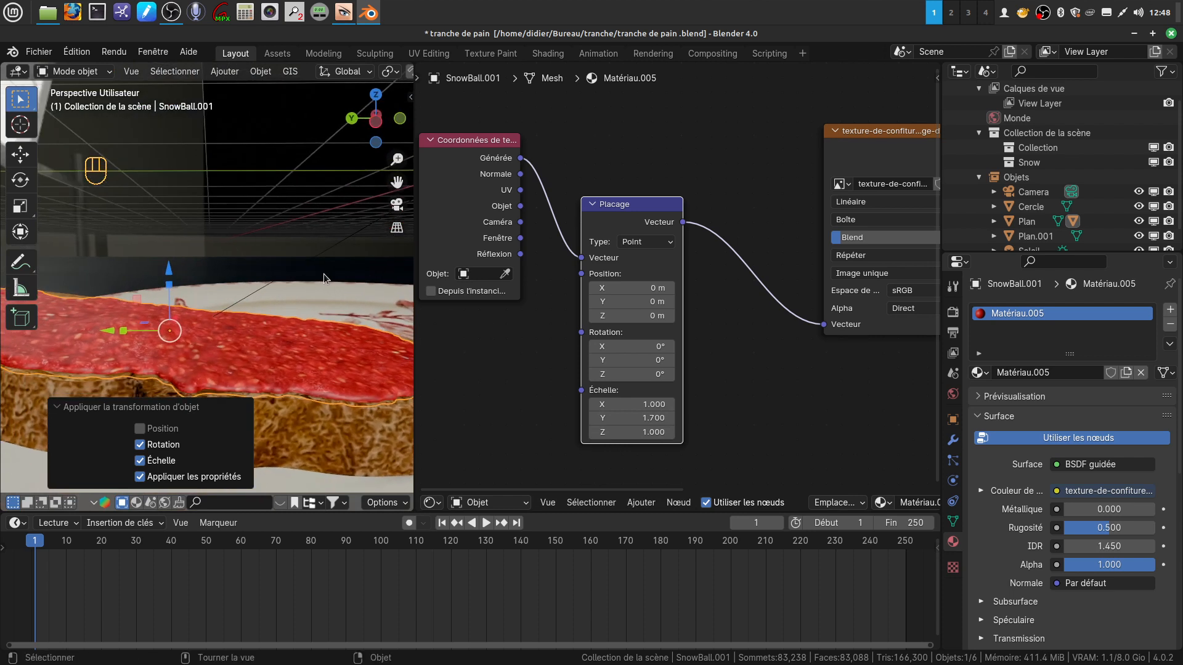
{"action": "left_click_drag", "start_coordinate": [660, 432], "coordinate": [633, 434]}
{"action": "left_click", "coordinate": [597, 435]}
Inspect the jam texture's stretching on the slice from several angles, keeping the jam layer selected at the end.
{"action": "middle_click_drag", "start_coordinate": [345, 379], "coordinate": [119, 318]}
{"action": "left_click", "coordinate": [347, 377]}
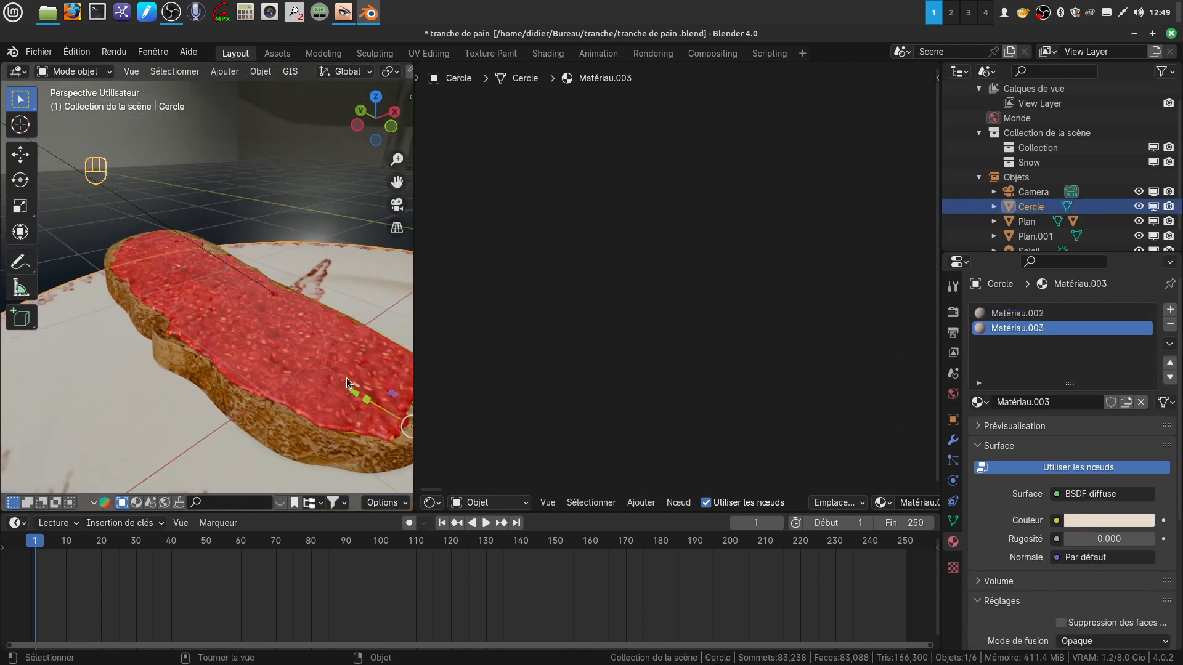
{"action": "scroll", "coordinate": [346, 376], "scroll_direction": "up", "scroll_amount": 3}
{"action": "middle_click_drag", "start_coordinate": [368, 376], "coordinate": [2, 395]}
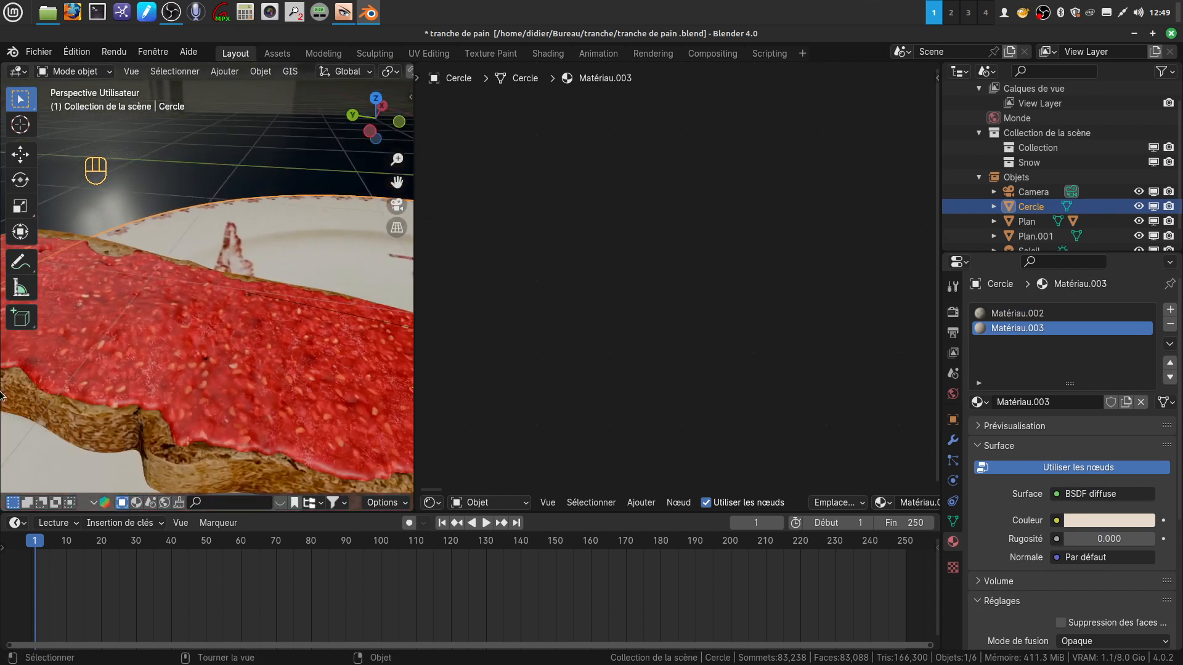
{"action": "scroll", "coordinate": [23, 377], "scroll_direction": "down", "scroll_amount": 4}
{"action": "middle_click_drag", "start_coordinate": [225, 351], "coordinate": [366, 366]}
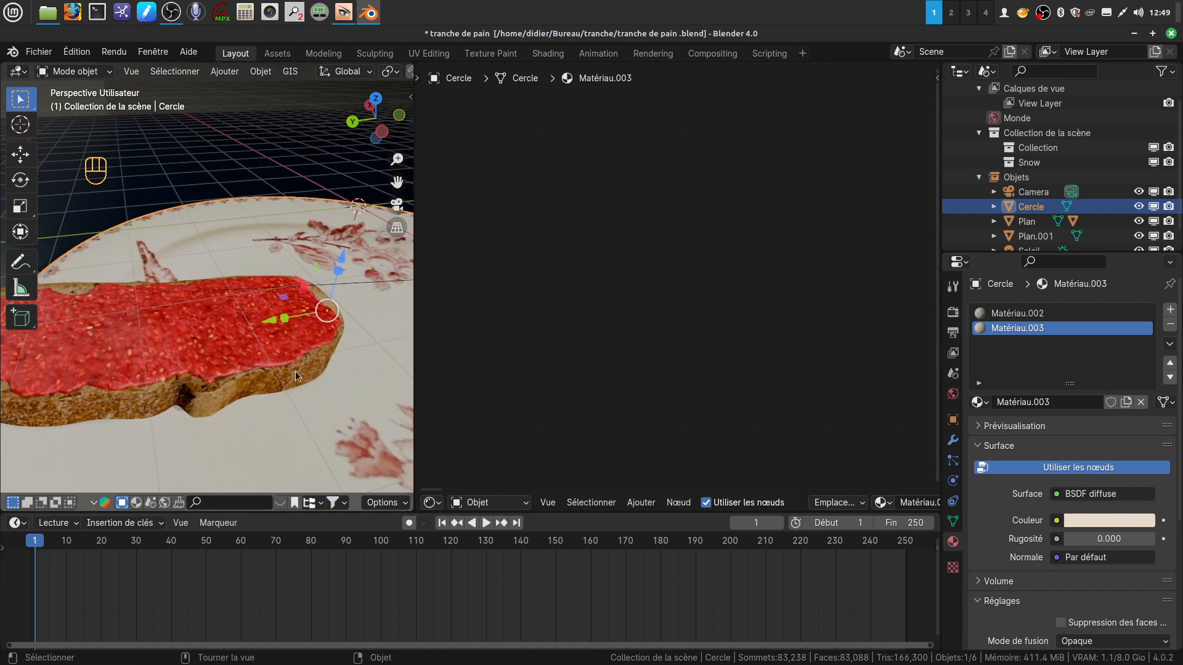
{"action": "left_click", "coordinate": [280, 360]}
Review the jam layer's whole material node chain and examine its seeds and edge up close in the viewport.
{"action": "scroll", "coordinate": [797, 361], "scroll_direction": "down", "scroll_amount": 2}
{"action": "middle_click_drag", "start_coordinate": [797, 361], "coordinate": [411, 365]}
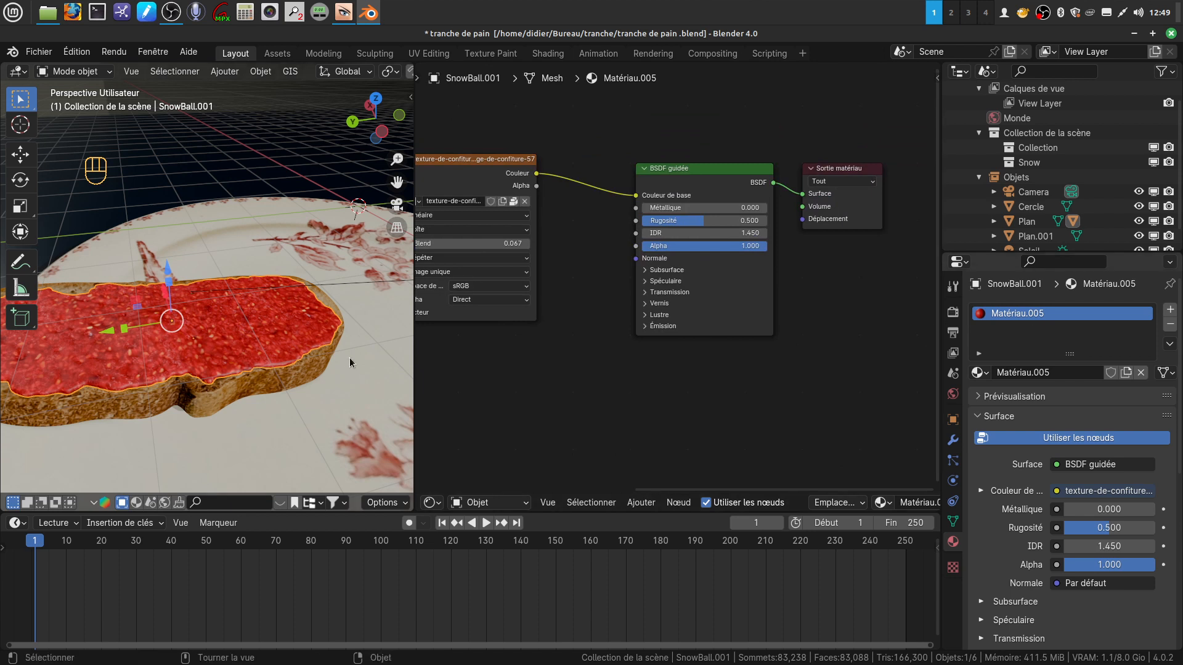
{"action": "scroll", "coordinate": [349, 357], "scroll_direction": "up", "scroll_amount": 3}
{"action": "scroll", "coordinate": [734, 362], "scroll_direction": "down", "scroll_amount": 3}
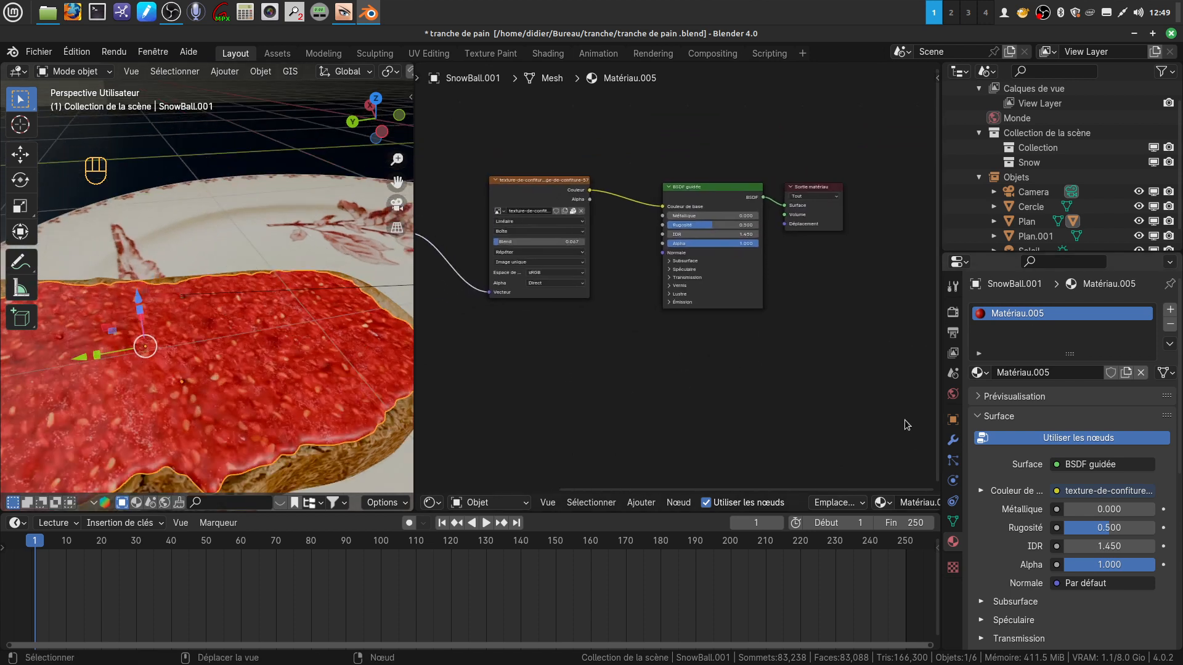
{"action": "scroll", "coordinate": [761, 333], "scroll_direction": "up", "scroll_amount": 1}
{"action": "scroll", "coordinate": [794, 322], "scroll_direction": "down", "scroll_amount": 3}
{"action": "middle_click_drag", "start_coordinate": [807, 317], "coordinate": [829, 285]}
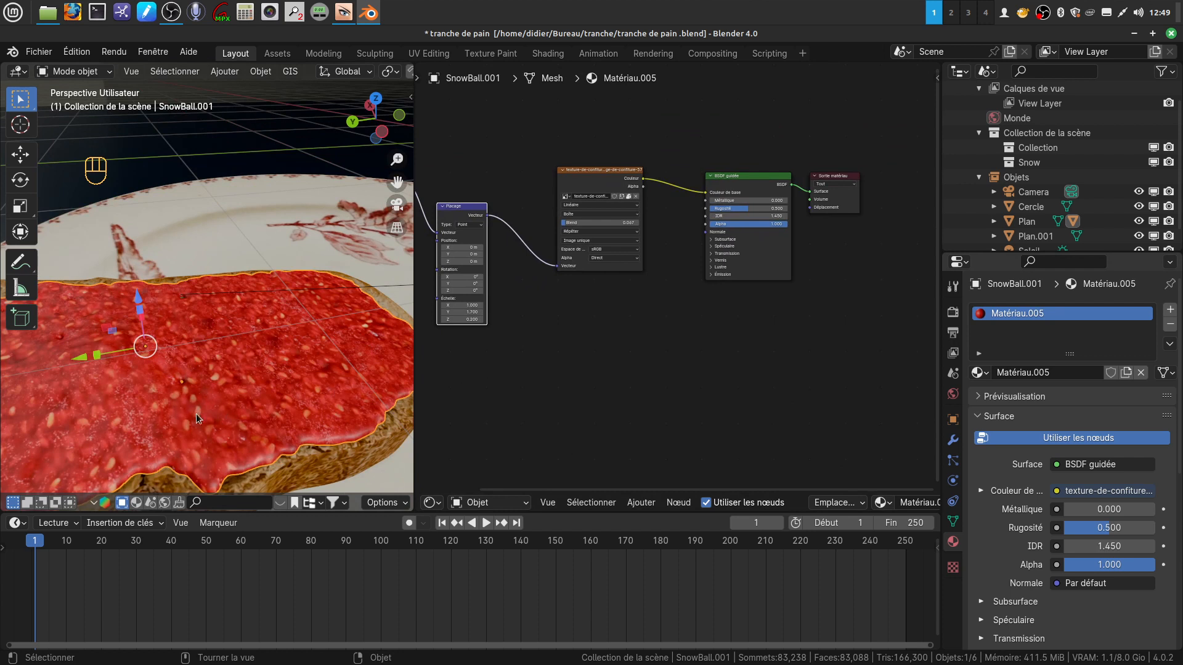
{"action": "middle_click_drag", "start_coordinate": [687, 356], "coordinate": [680, 348]}
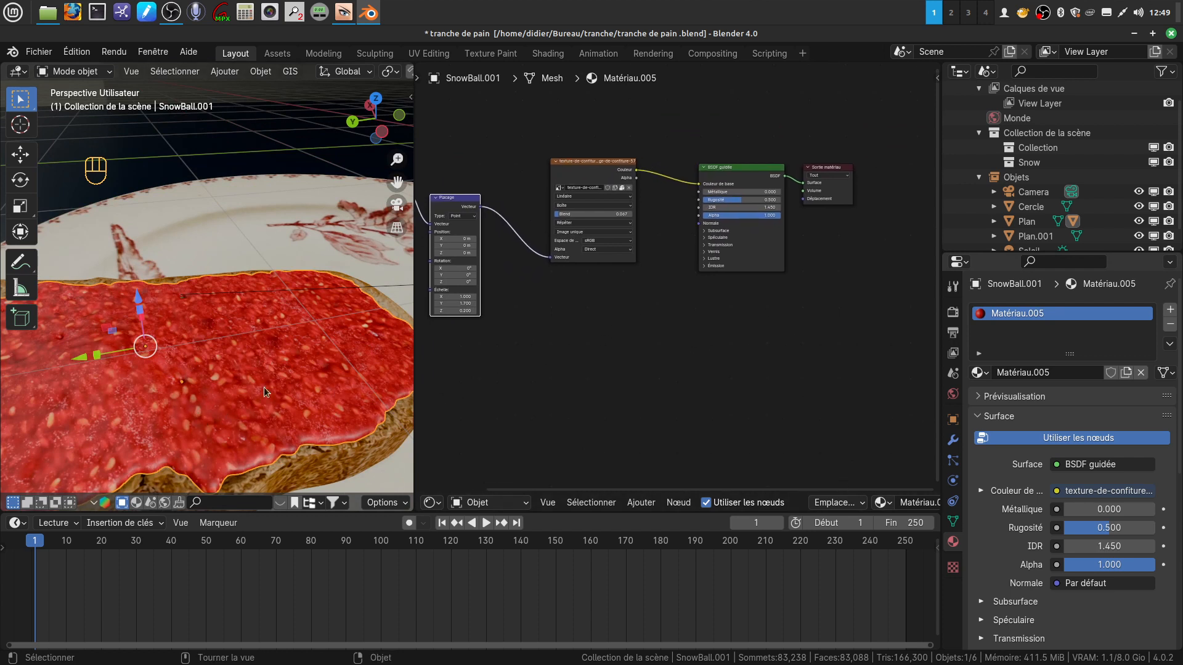
{"action": "middle_click_drag", "start_coordinate": [265, 367], "coordinate": [327, 363]}
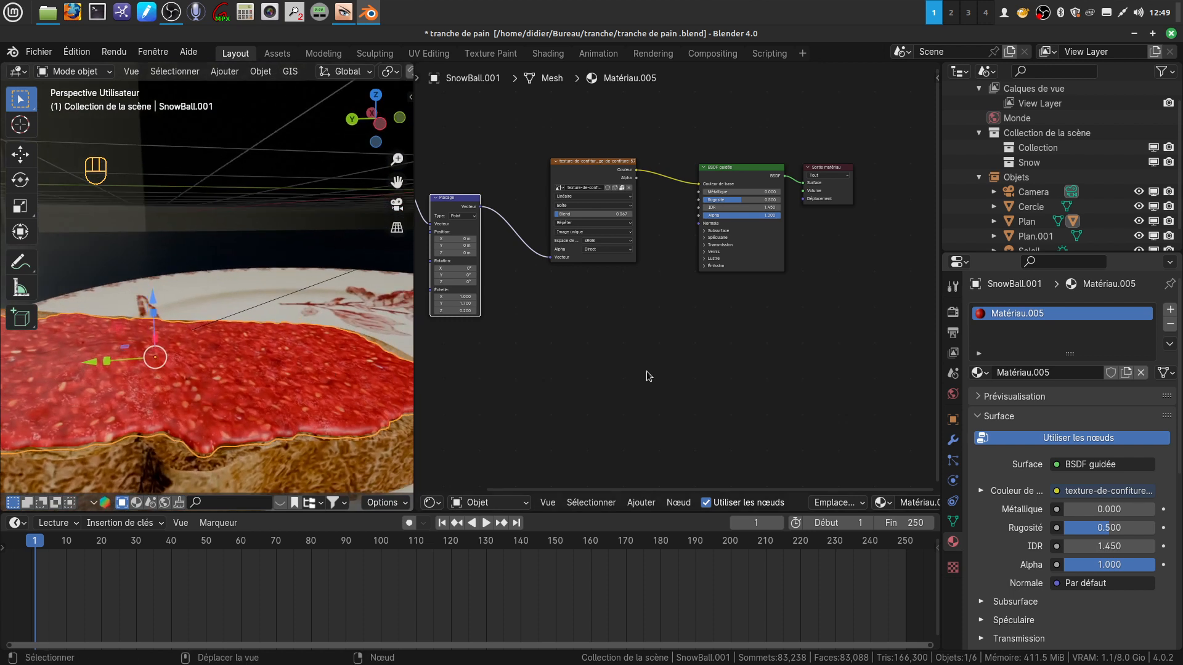
{"action": "scroll", "coordinate": [687, 374], "scroll_direction": "down", "scroll_amount": 1}
{"action": "middle_click_drag", "start_coordinate": [686, 374], "coordinate": [689, 376]}
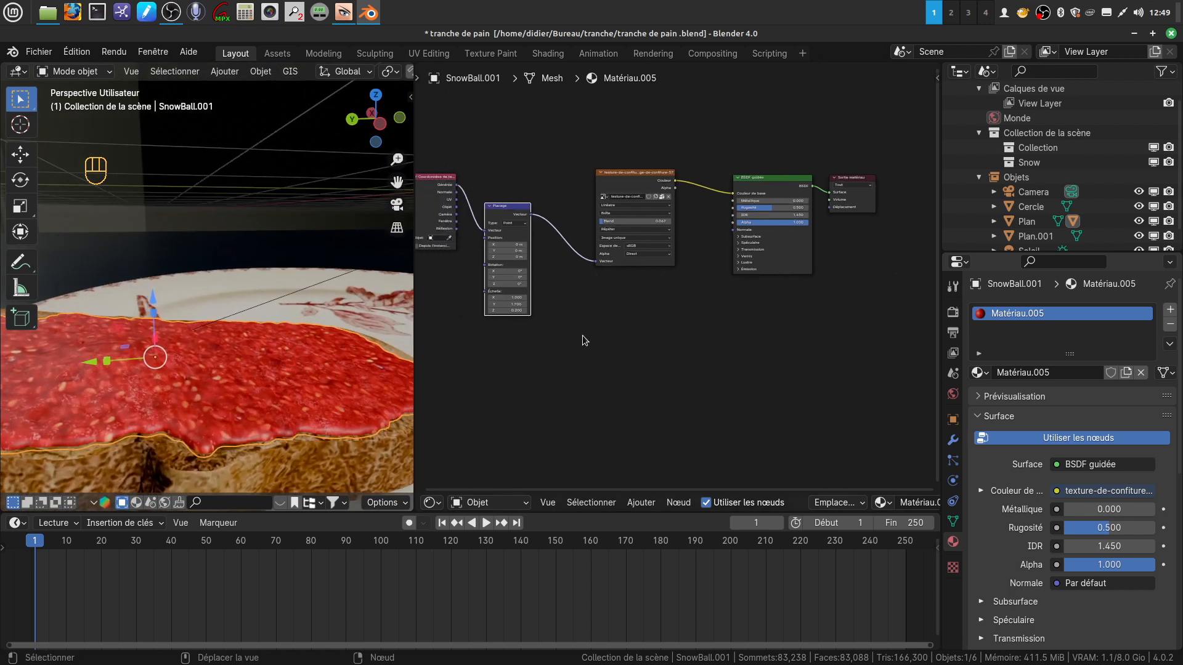
Minimize Blender, view the black-and-white image conf.jpg in the tranche folder, and close both the image and the folder.
{"action": "left_click", "coordinate": [1135, 34]}
{"action": "double_click", "coordinate": [232, 121]}
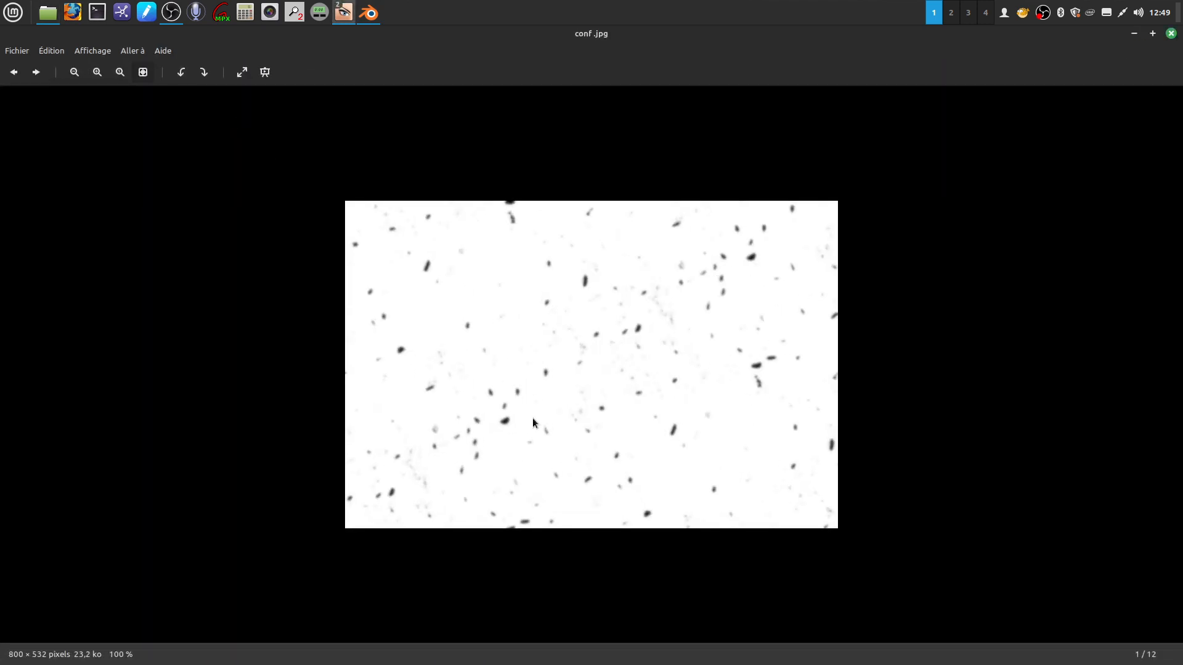
{"action": "left_click", "coordinate": [1171, 33]}
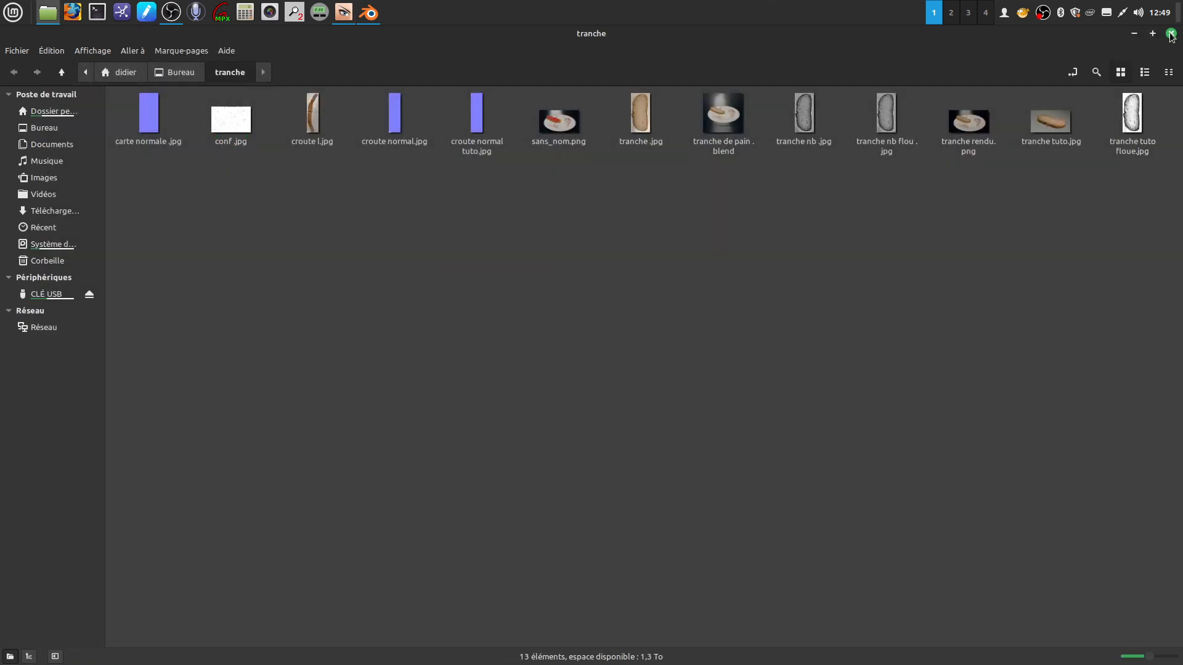
{"action": "left_click", "coordinate": [1171, 34]}
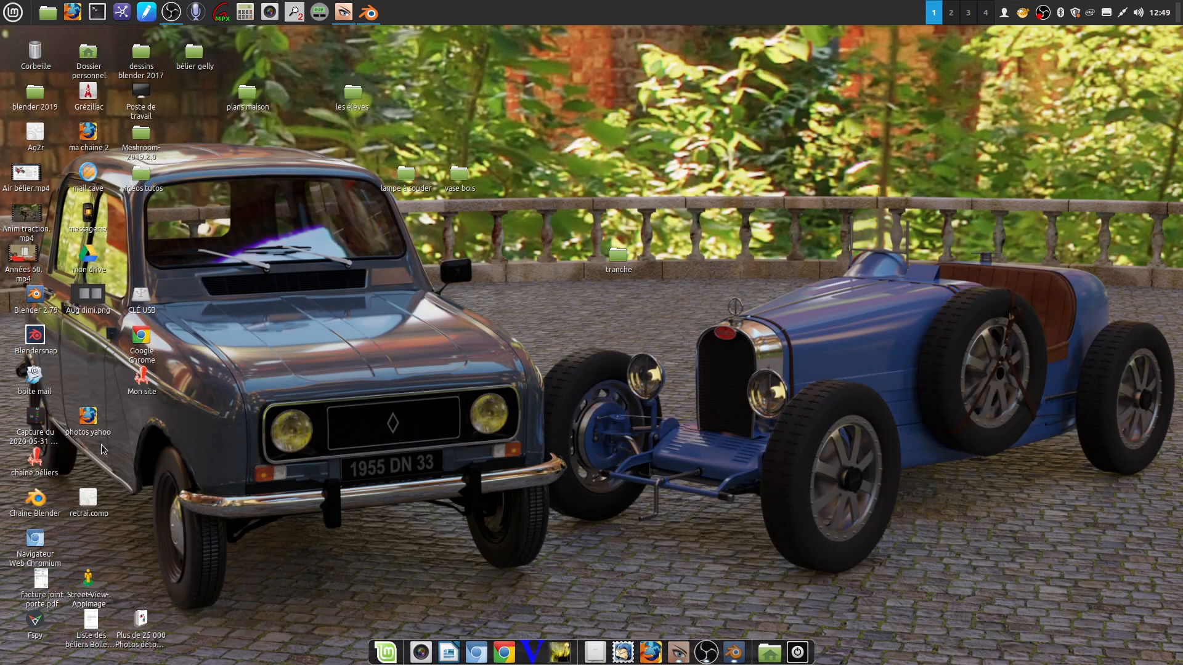
Open the CLÉ USB volume and view the black-and-white seed image nb conf.jpg, closing the image viewer at the end.
{"action": "double_click", "coordinate": [142, 299]}
{"action": "left_click", "coordinate": [394, 198]}
{"action": "double_click", "coordinate": [391, 200]}
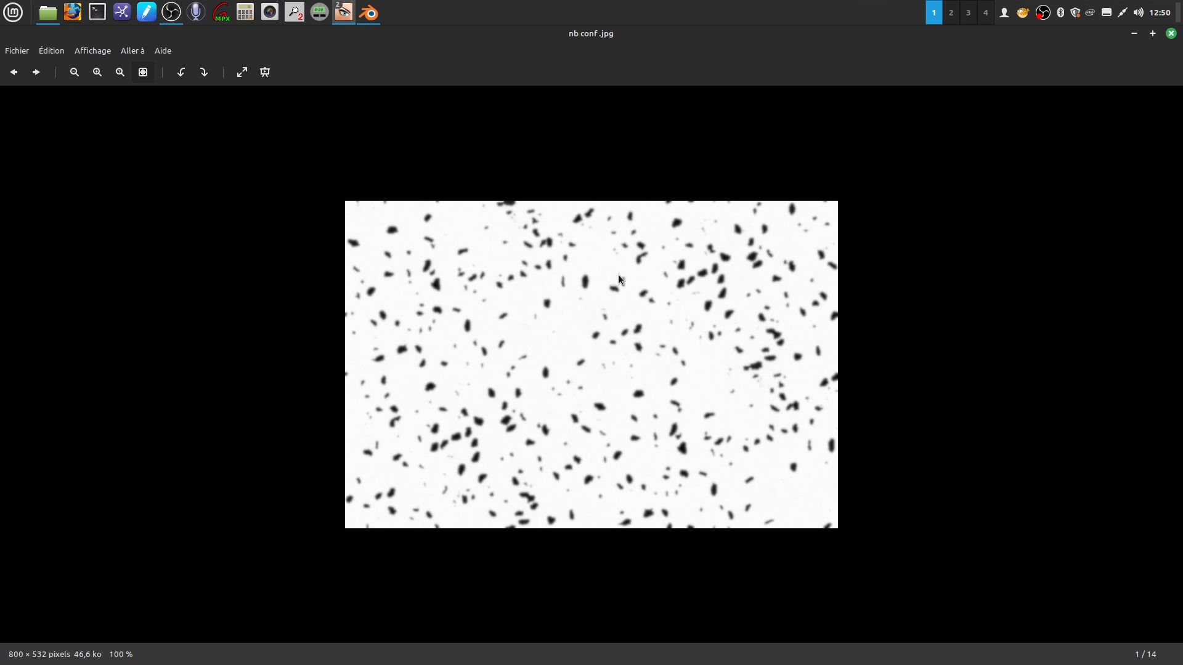
{"action": "left_click", "coordinate": [1171, 33]}
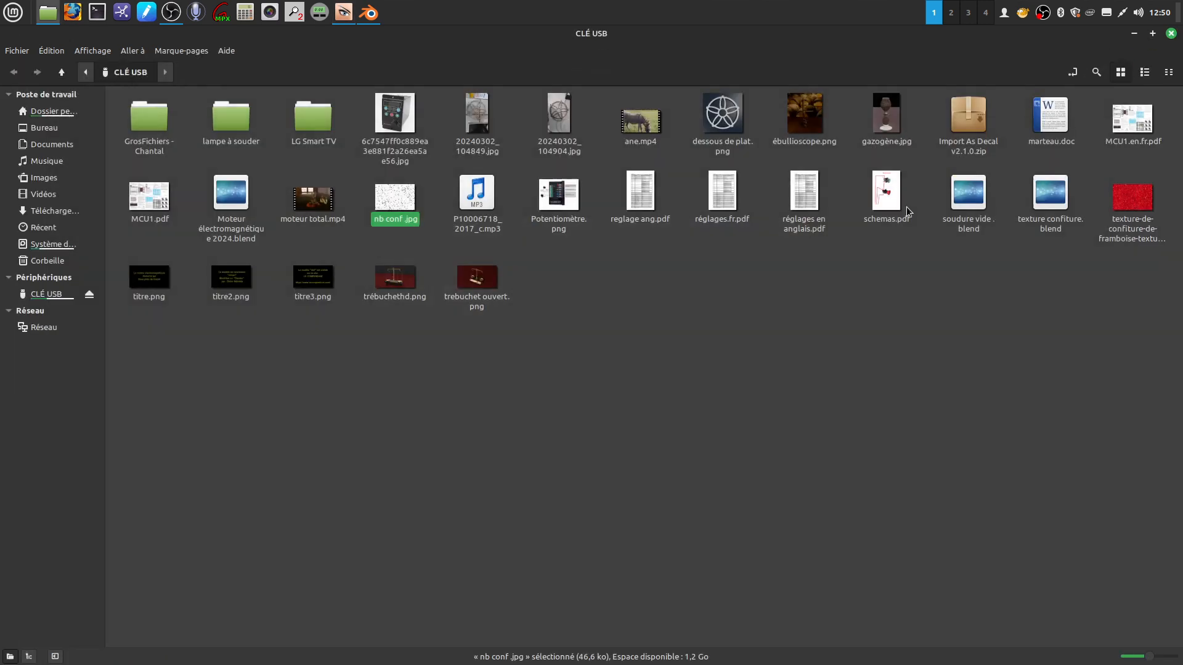
{"action": "left_click", "coordinate": [602, 325]}
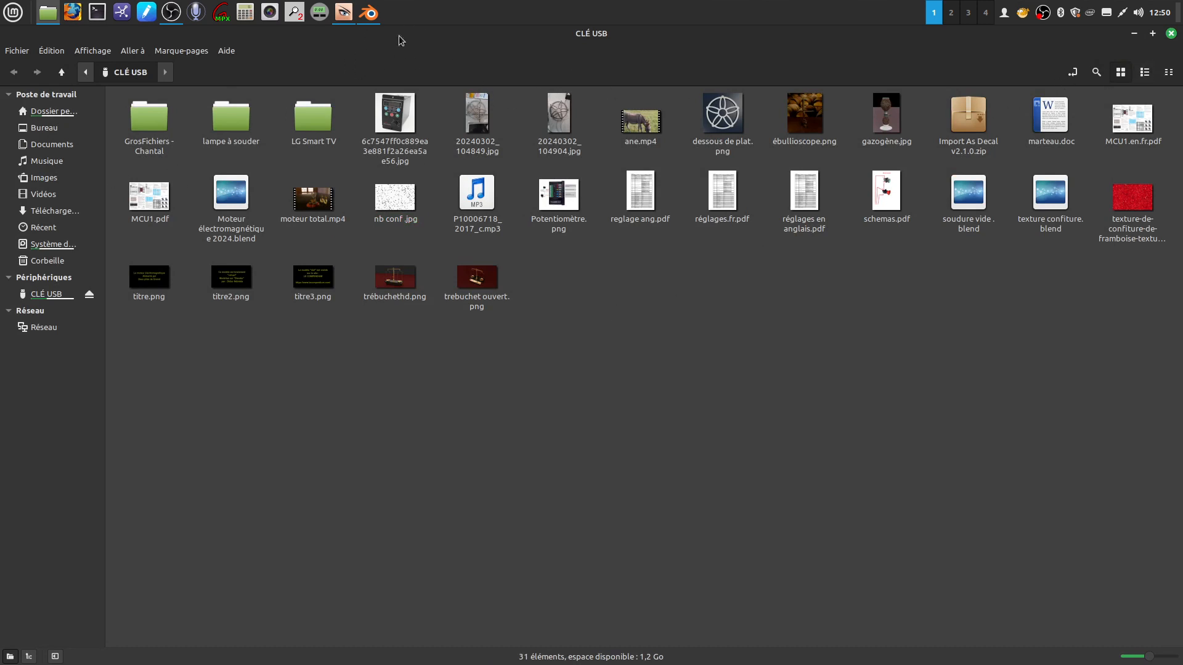
Switch back to Blender and add a second Image Texture node below the Mapping node in the jam material.
{"action": "left_click", "coordinate": [369, 13]}
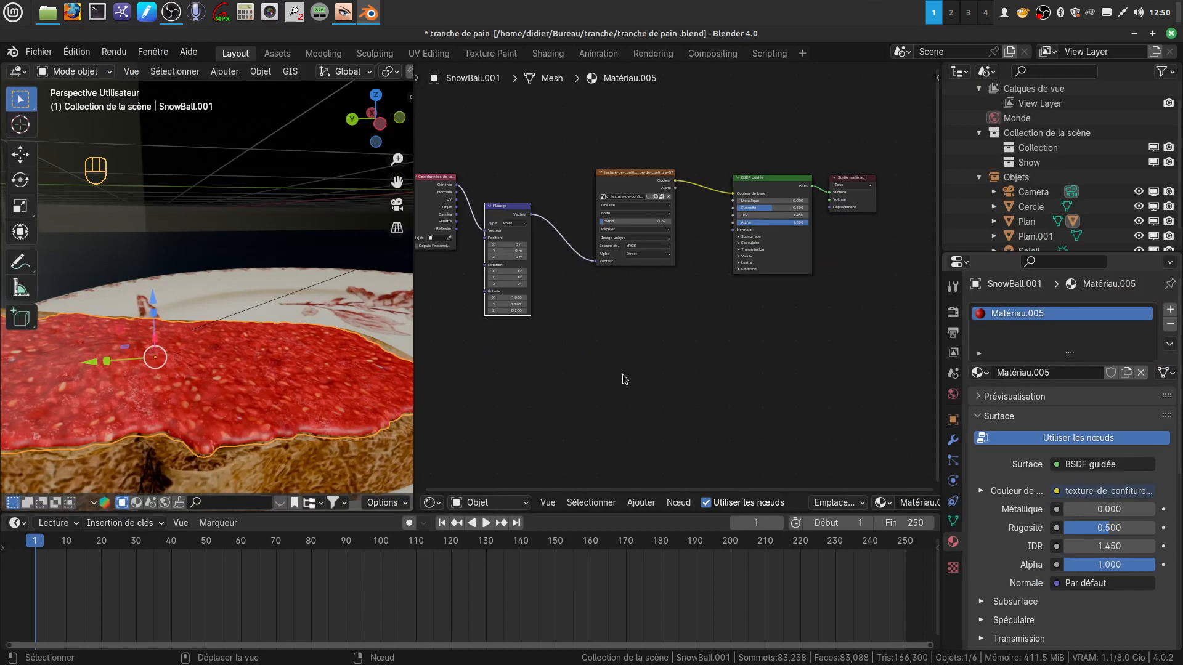
{"action": "scroll", "coordinate": [639, 341], "scroll_direction": "down", "scroll_amount": 2}
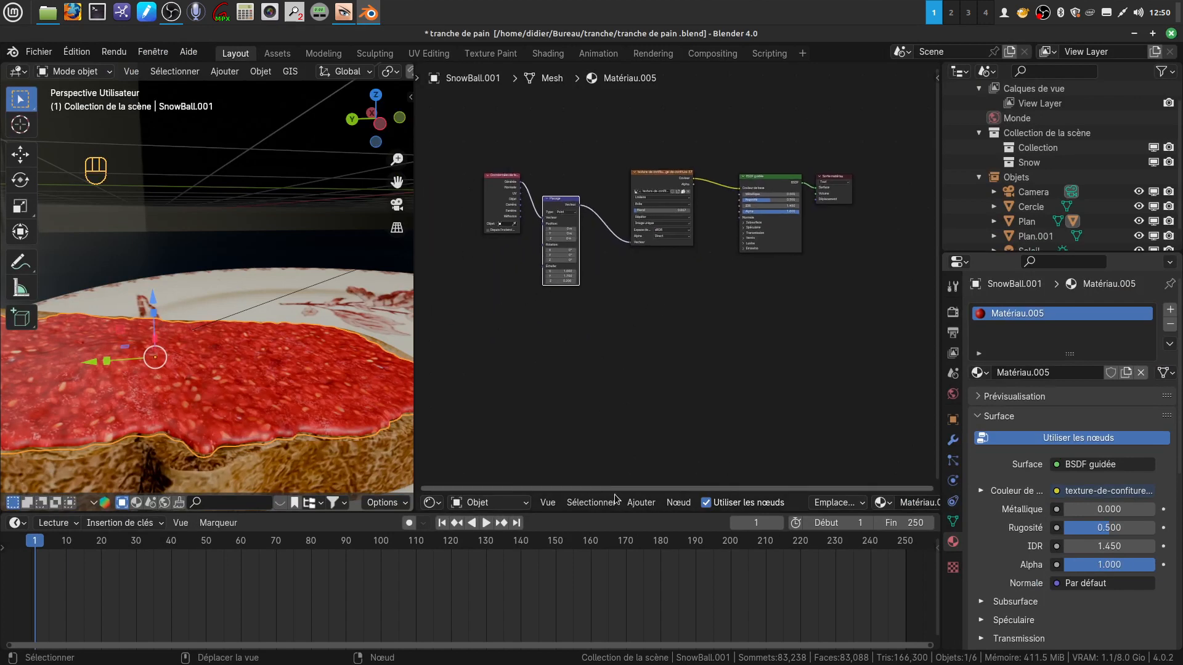
{"action": "left_click", "coordinate": [639, 503]}
{"action": "mouse_move", "coordinate": [661, 417]}
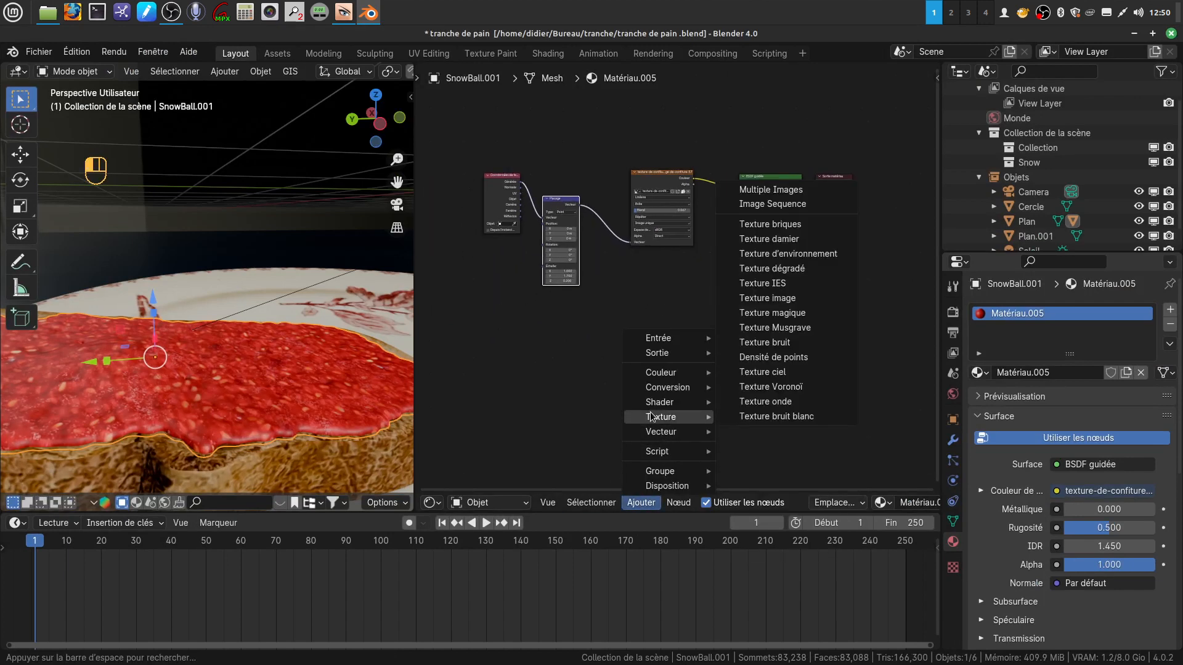
{"action": "left_click", "coordinate": [779, 299]}
{"action": "left_click", "coordinate": [588, 326]}
{"action": "scroll", "coordinate": [686, 382], "scroll_direction": "up", "scroll_amount": 3}
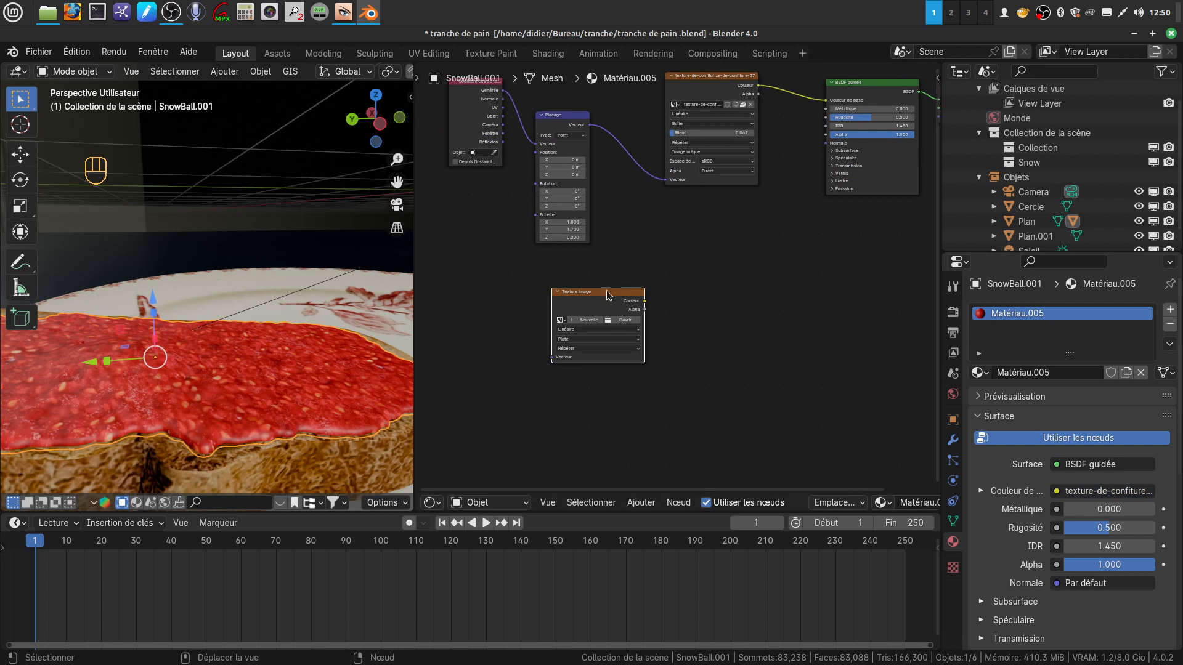
Duplicate the empty Image Texture node and place the copy directly below the original.
{"action": "right_click", "coordinate": [608, 296]}
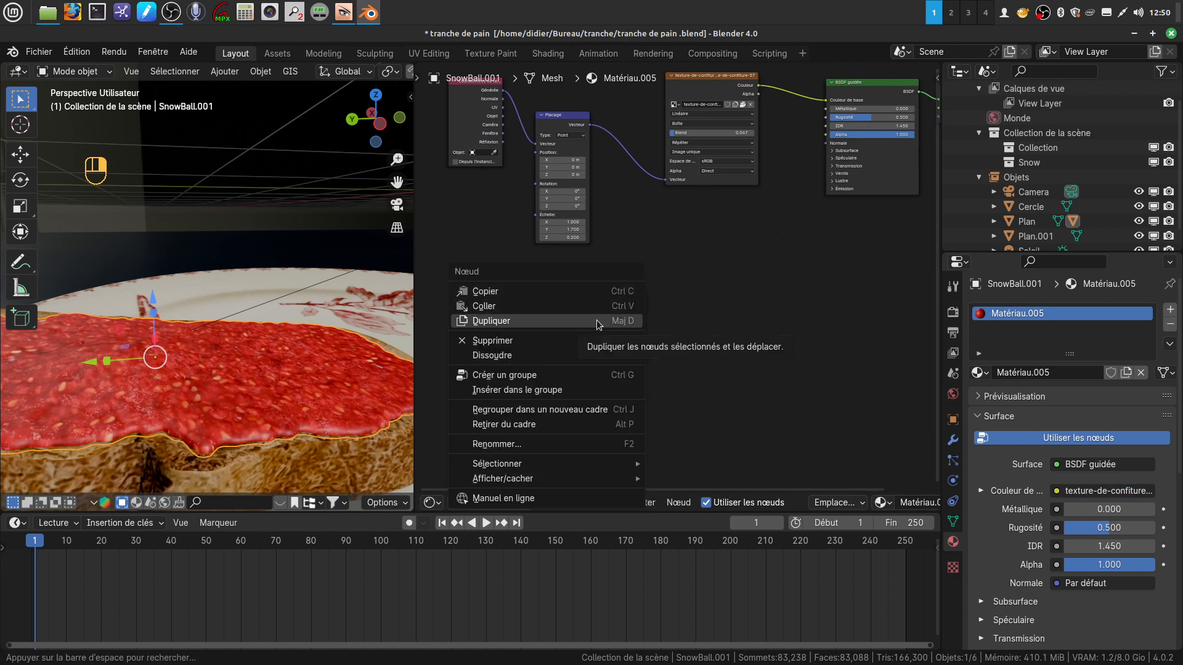
{"action": "left_click", "coordinate": [597, 319]}
{"action": "left_click", "coordinate": [687, 374]}
{"action": "scroll", "coordinate": [687, 374], "scroll_direction": "up", "scroll_amount": 2}
{"action": "scroll", "coordinate": [688, 374], "scroll_direction": "up", "scroll_amount": 4}
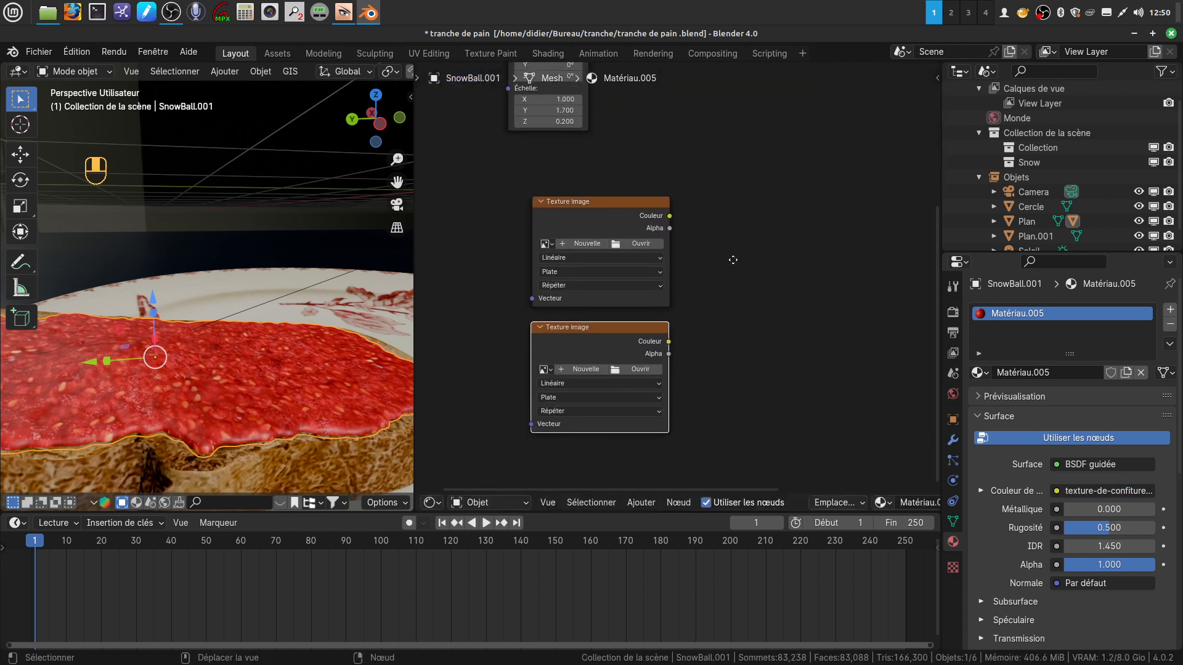
{"action": "scroll", "coordinate": [728, 325], "scroll_direction": "down", "scroll_amount": 5}
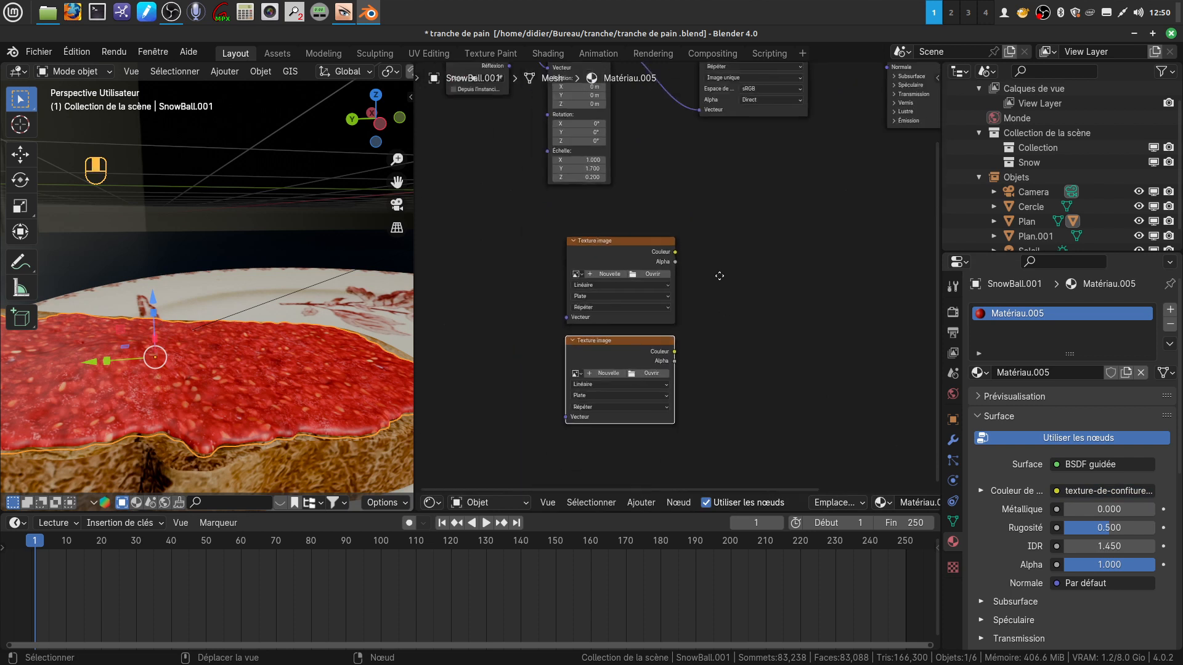
Move the upper empty Image Texture node beneath the jam texture node and link the Mapping node's Vector output to its Vector input.
{"action": "scroll", "coordinate": [600, 380], "scroll_direction": "up", "scroll_amount": 2}
{"action": "left_click_drag", "start_coordinate": [475, 365], "coordinate": [593, 306]}
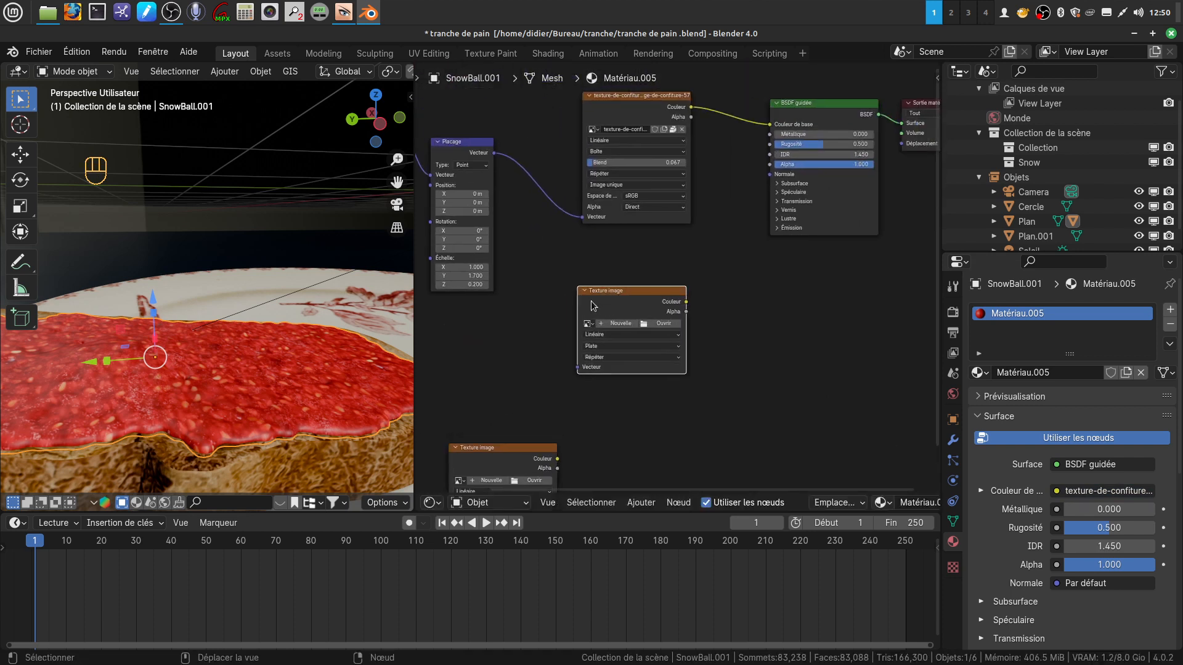
{"action": "left_click_drag", "start_coordinate": [495, 154], "coordinate": [597, 368]}
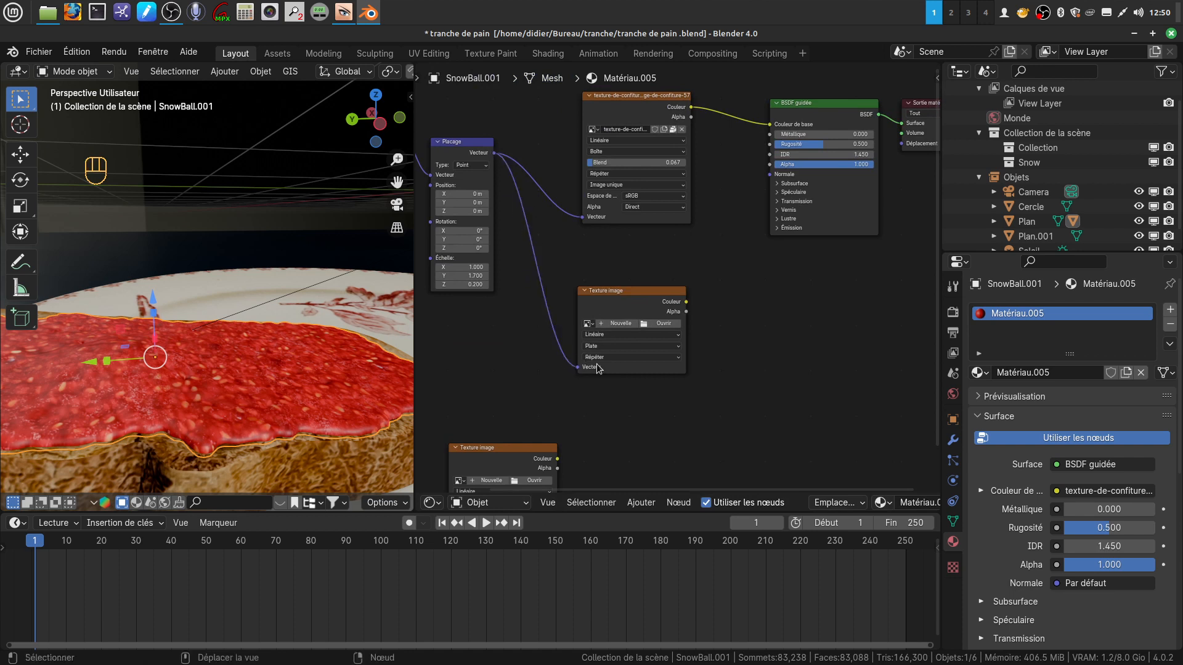
Set the projection of both empty Image Texture nodes to Box (Boîte).
{"action": "left_click", "coordinate": [679, 347]}
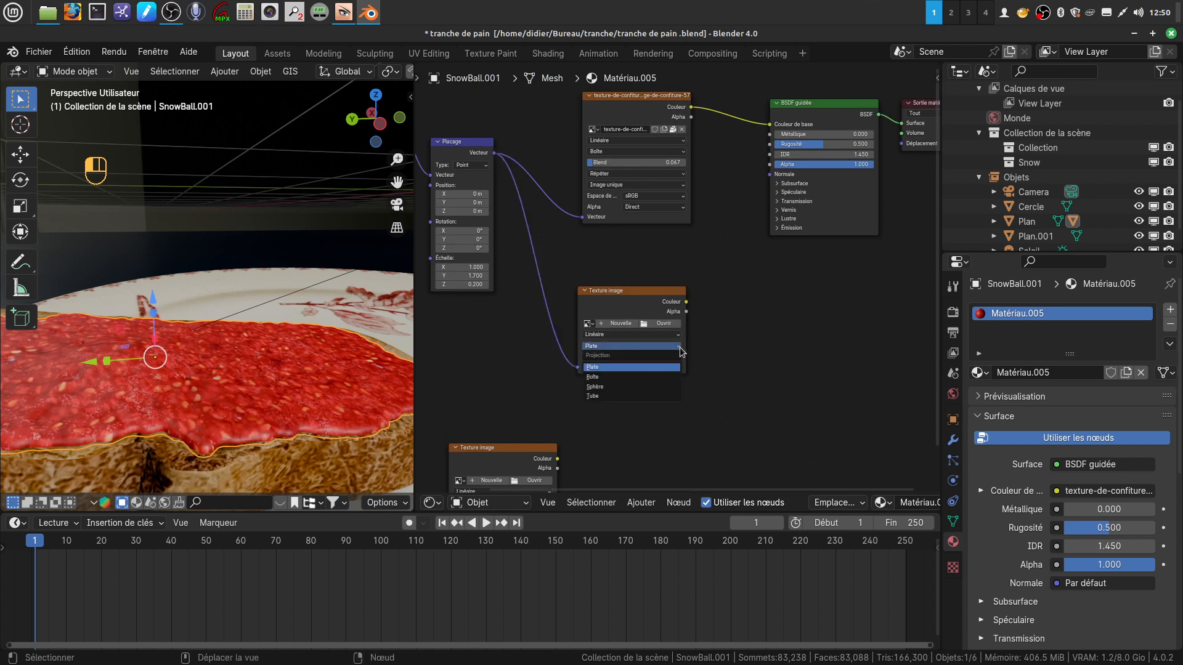
{"action": "left_click", "coordinate": [631, 375]}
{"action": "middle_click_drag", "start_coordinate": [616, 415], "coordinate": [617, 331]}
{"action": "left_click", "coordinate": [551, 419]}
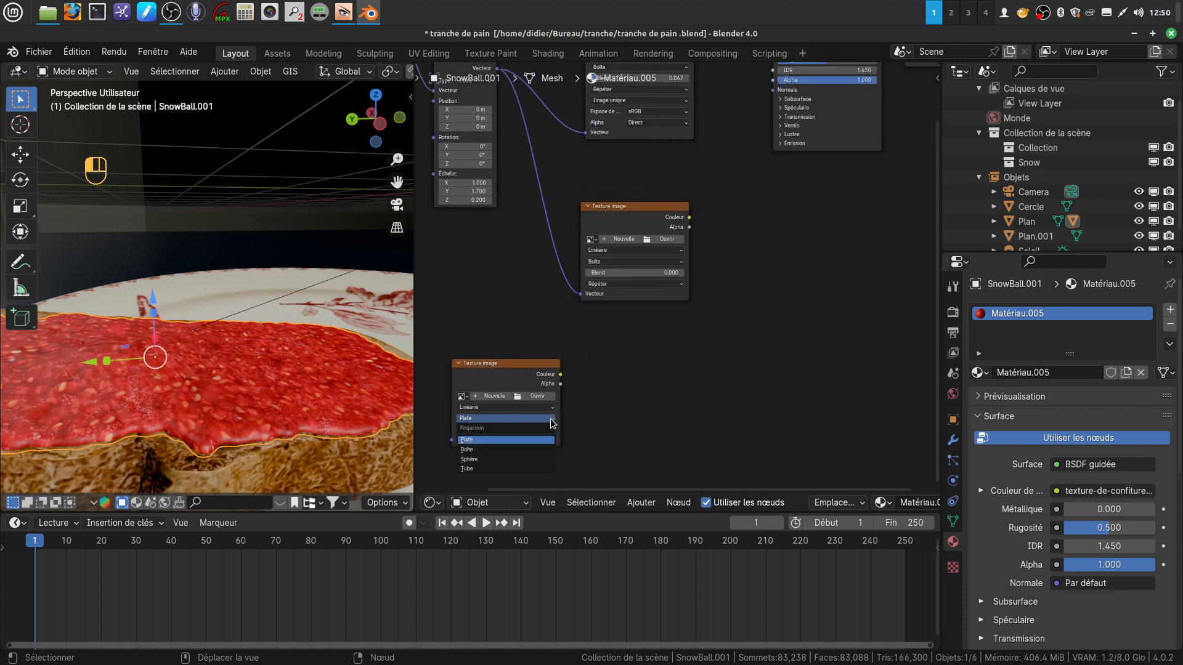
{"action": "left_click", "coordinate": [531, 446]}
{"action": "middle_click_drag", "start_coordinate": [594, 274], "coordinate": [616, 286]}
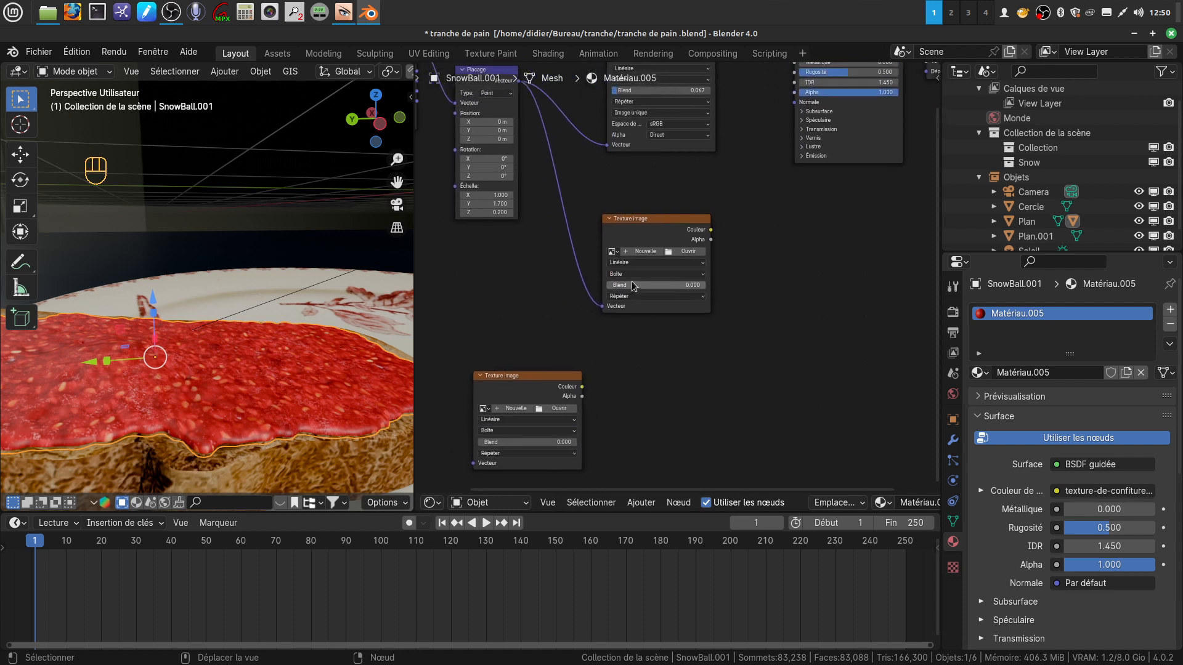
Set Blend to 0.082 on the linked empty Image Texture node and give the unlinked one a similarly small blend.
{"action": "left_click", "coordinate": [617, 275]}
{"action": "left_click", "coordinate": [649, 438]}
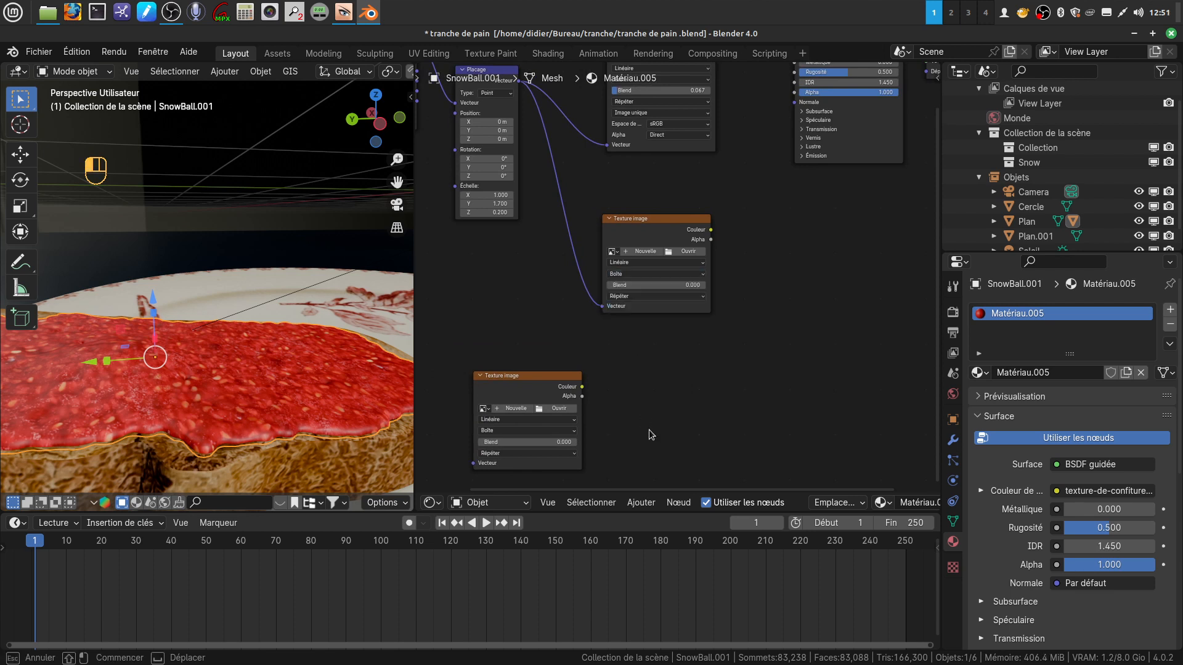
{"action": "left_click_drag", "start_coordinate": [610, 285], "coordinate": [618, 285]}
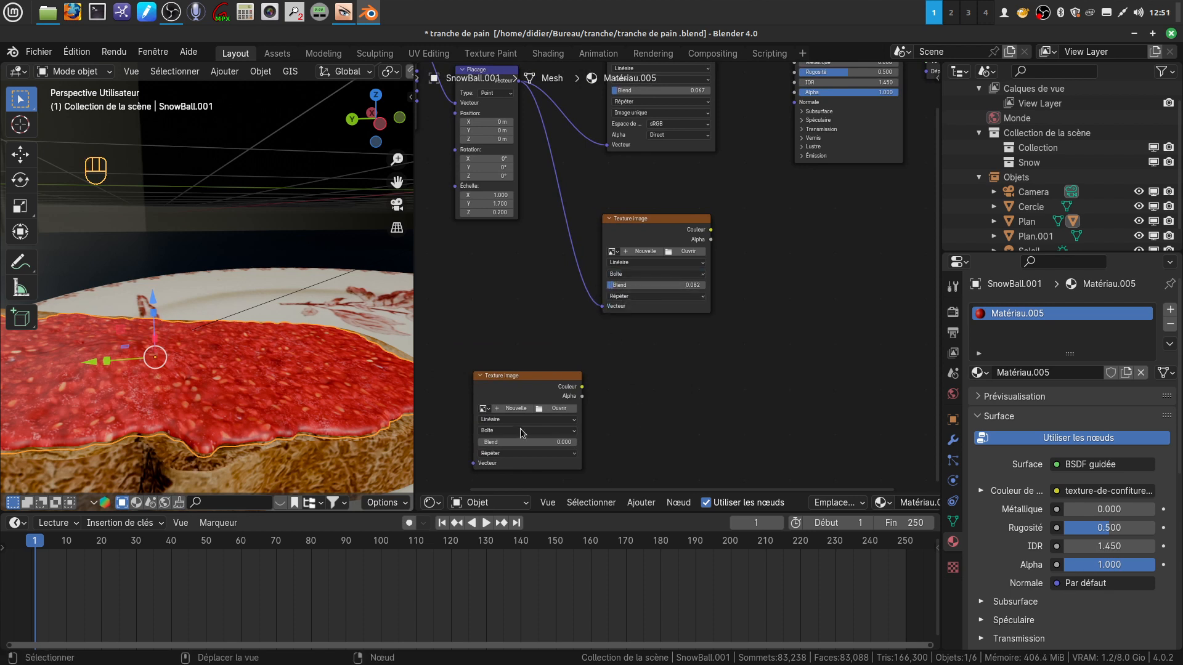
{"action": "left_click_drag", "start_coordinate": [487, 442], "coordinate": [496, 442]}
Add a Bump (Relief) vector node to the right of the linked empty Image Texture node, below the BSDF.
{"action": "middle_click_drag", "start_coordinate": [738, 243], "coordinate": [708, 346]}
{"action": "scroll", "coordinate": [727, 345], "scroll_direction": "down", "scroll_amount": 2}
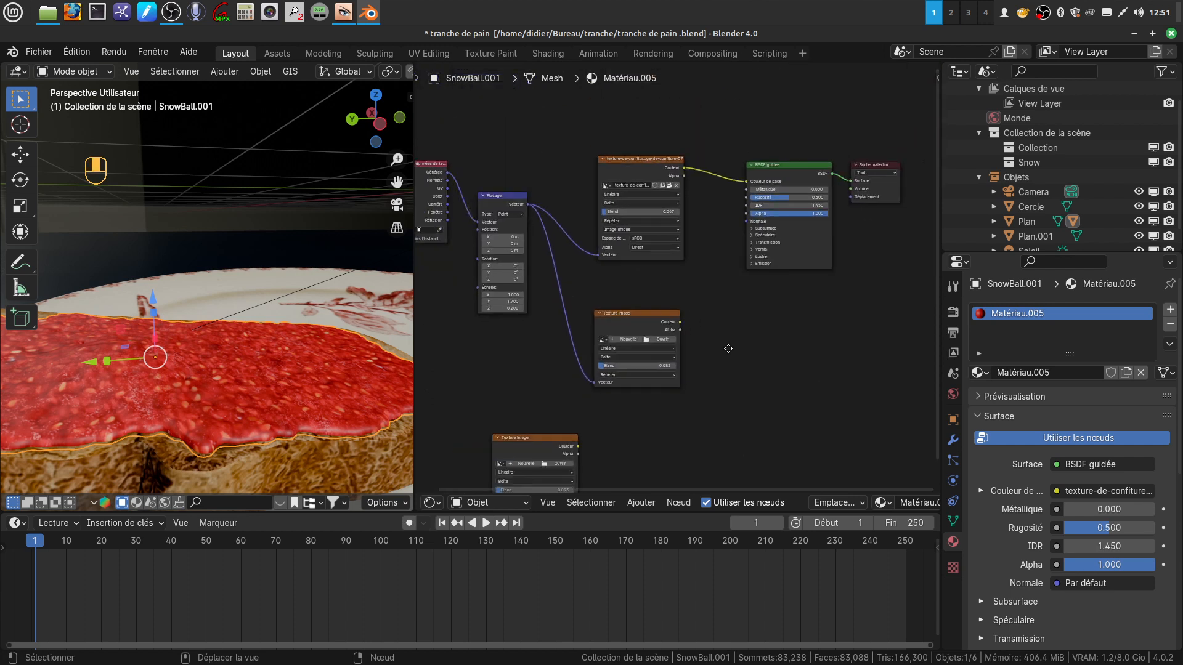
{"action": "left_click", "coordinate": [640, 502]}
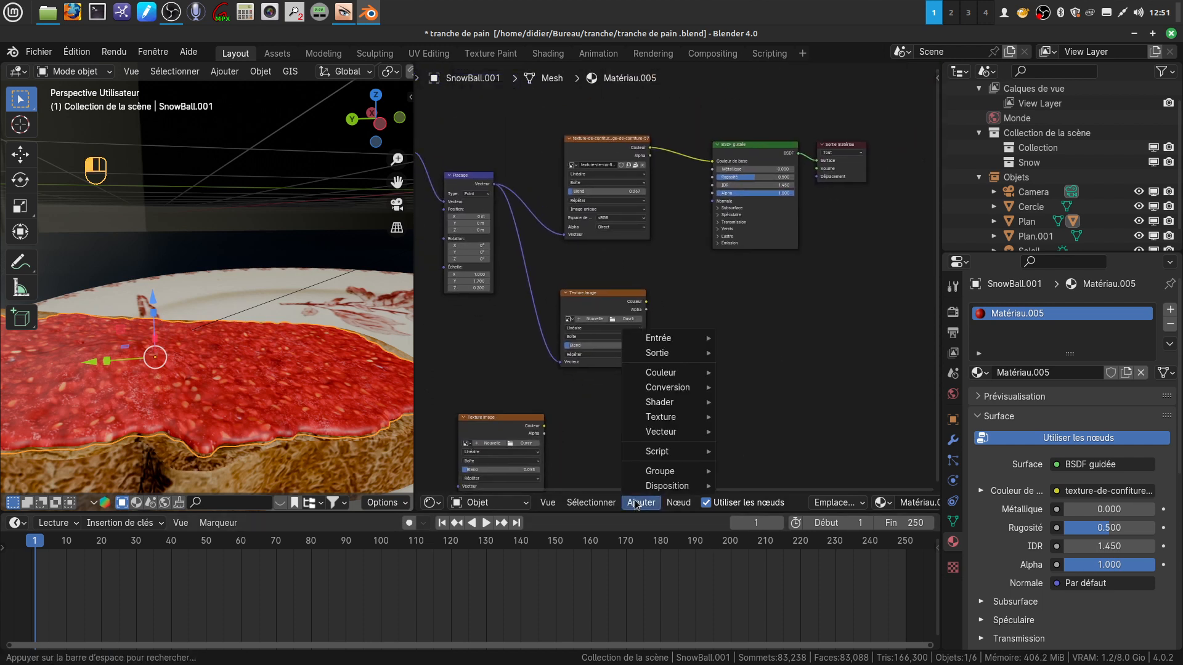
{"action": "mouse_move", "coordinate": [677, 404]}
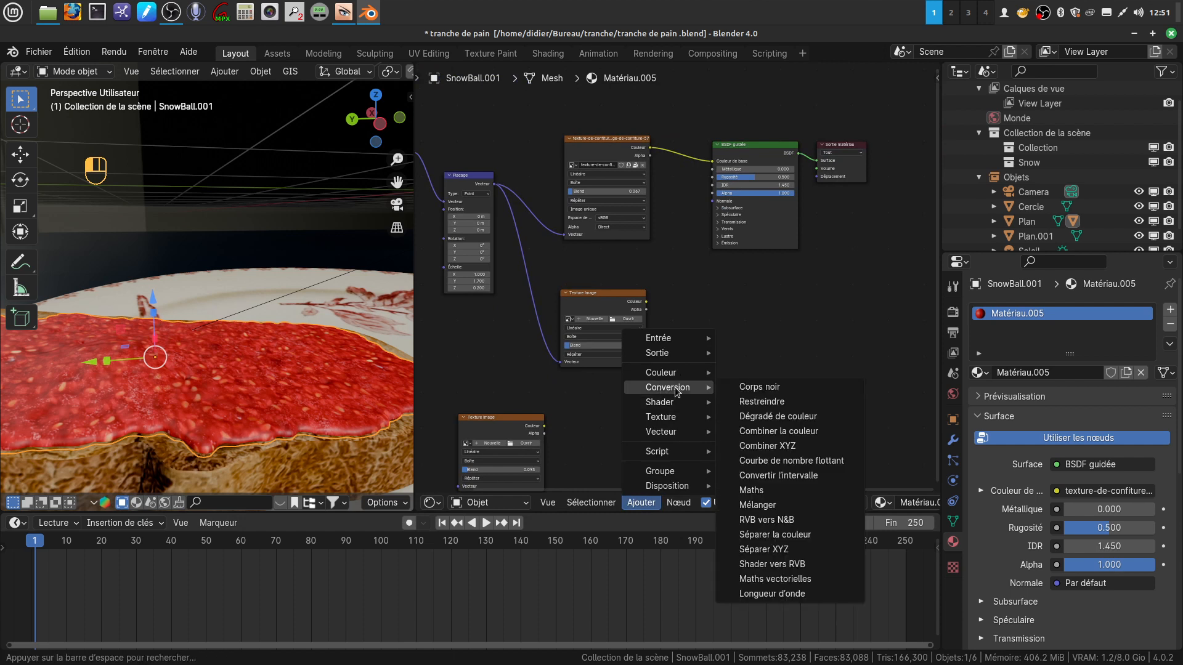
{"action": "mouse_move", "coordinate": [672, 431]}
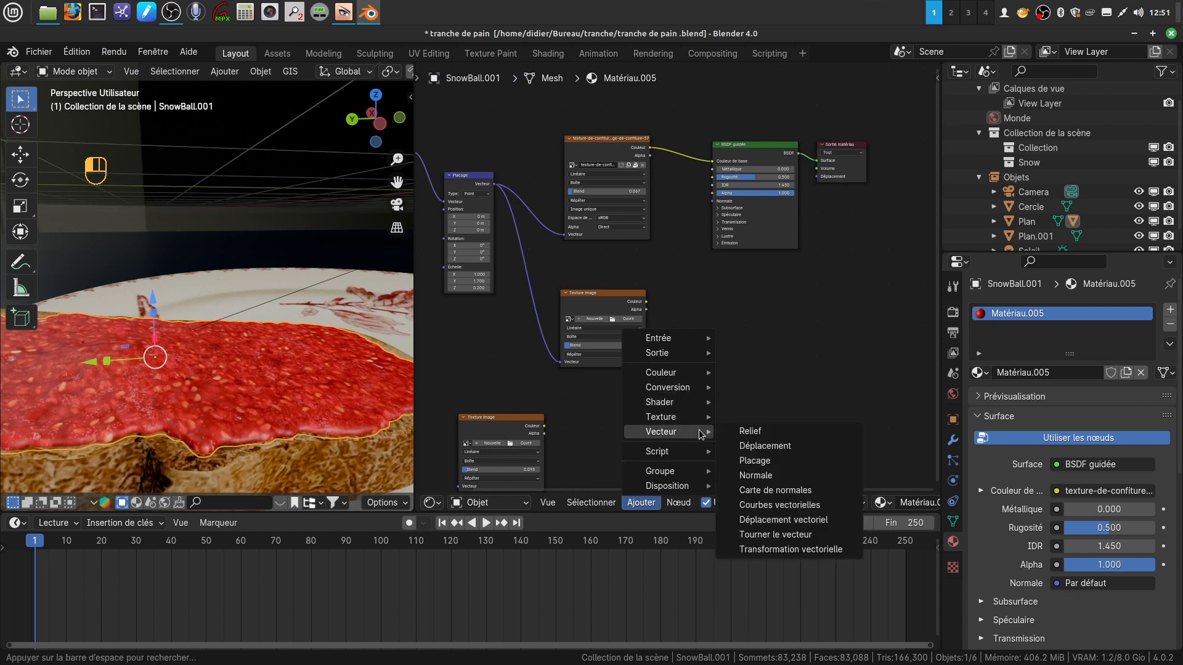
{"action": "left_click", "coordinate": [753, 431]}
{"action": "left_click", "coordinate": [680, 271]}
{"action": "scroll", "coordinate": [816, 331], "scroll_direction": "up", "scroll_amount": 2}
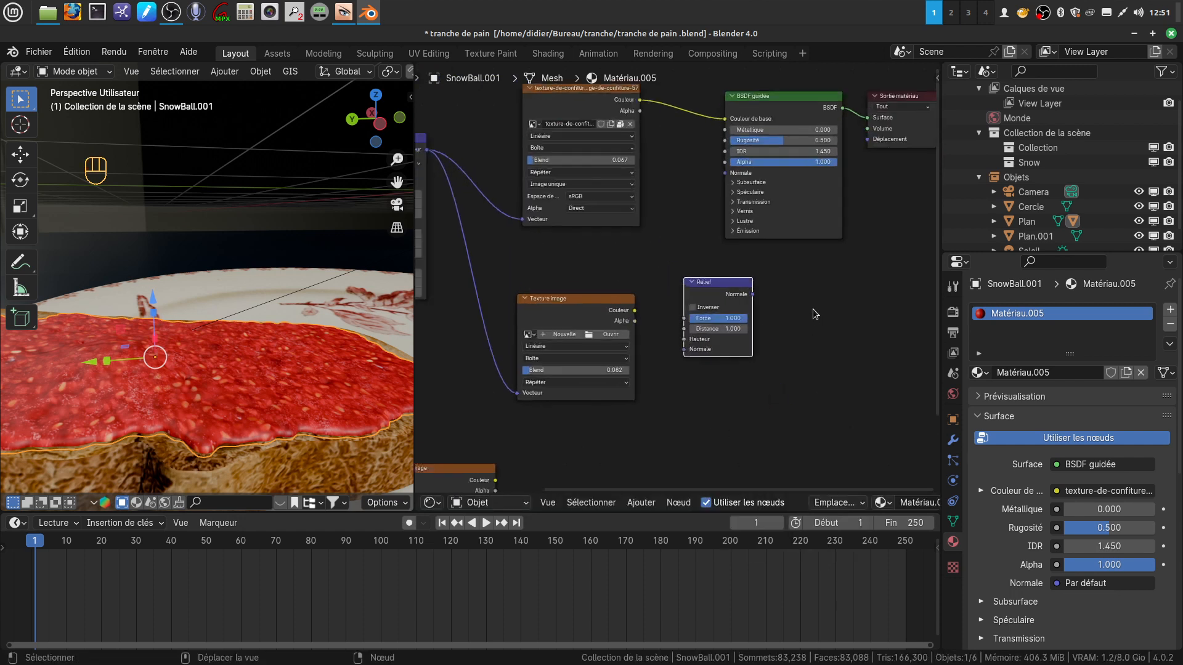
{"action": "middle_click_drag", "start_coordinate": [822, 269], "coordinate": [823, 269]}
Spread the texture nodes apart, link the empty texture's Color output to the Bump node's Height, and move the Bump node closer to the BSDF.
{"action": "left_click_drag", "start_coordinate": [591, 289], "coordinate": [559, 292]}
{"action": "scroll", "coordinate": [753, 368], "scroll_direction": "down", "scroll_amount": 3}
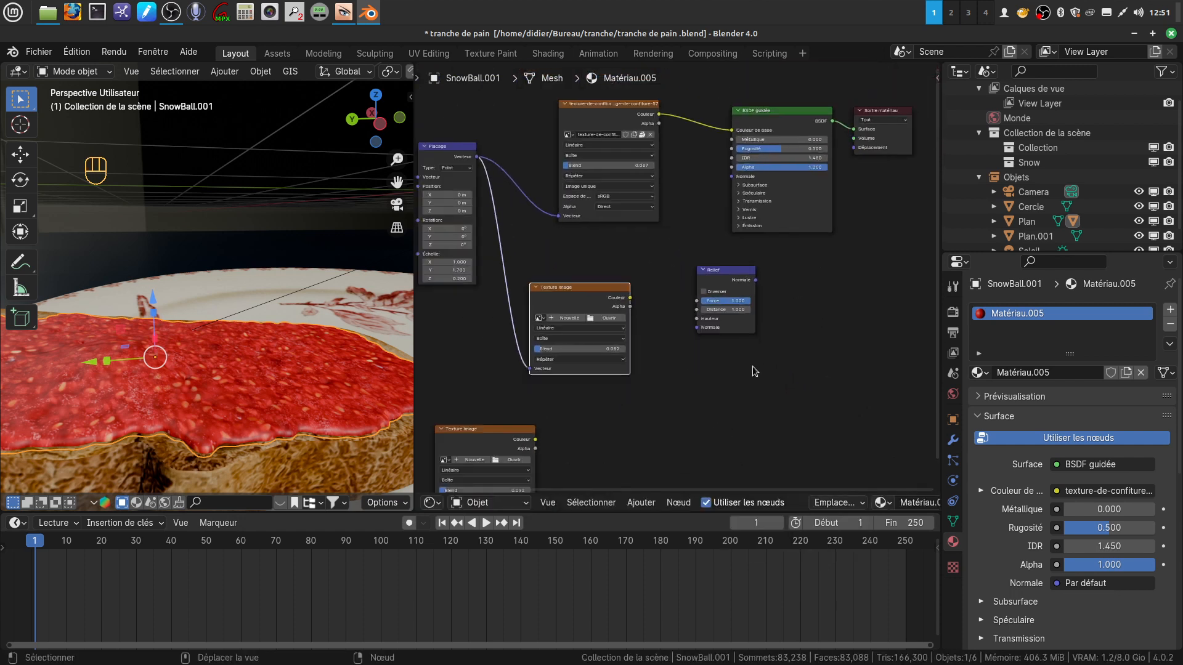
{"action": "left_click_drag", "start_coordinate": [590, 109], "coordinate": [569, 86]}
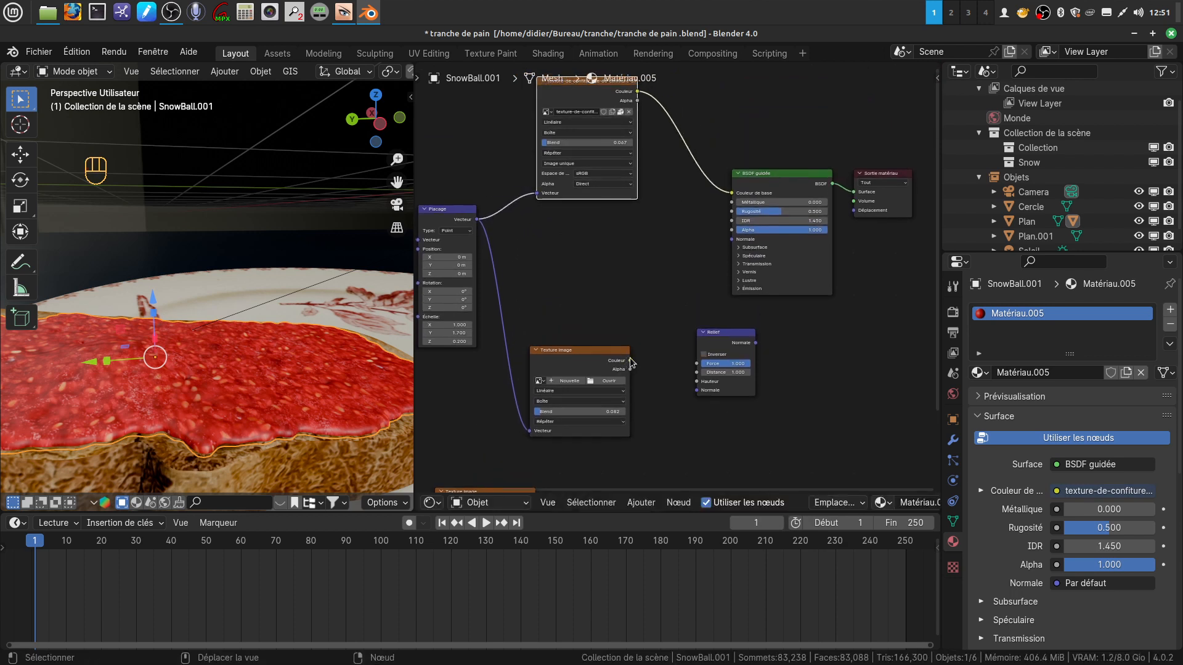
{"action": "left_click_drag", "start_coordinate": [630, 364], "coordinate": [695, 382]}
{"action": "left_click_drag", "start_coordinate": [718, 338], "coordinate": [665, 282]}
Set the Bump node's Strength to 0.361 and Distance to 0.300, and link its Normal output to the BSDF's Normal input.
{"action": "scroll", "coordinate": [709, 381], "scroll_direction": "up", "scroll_amount": 5}
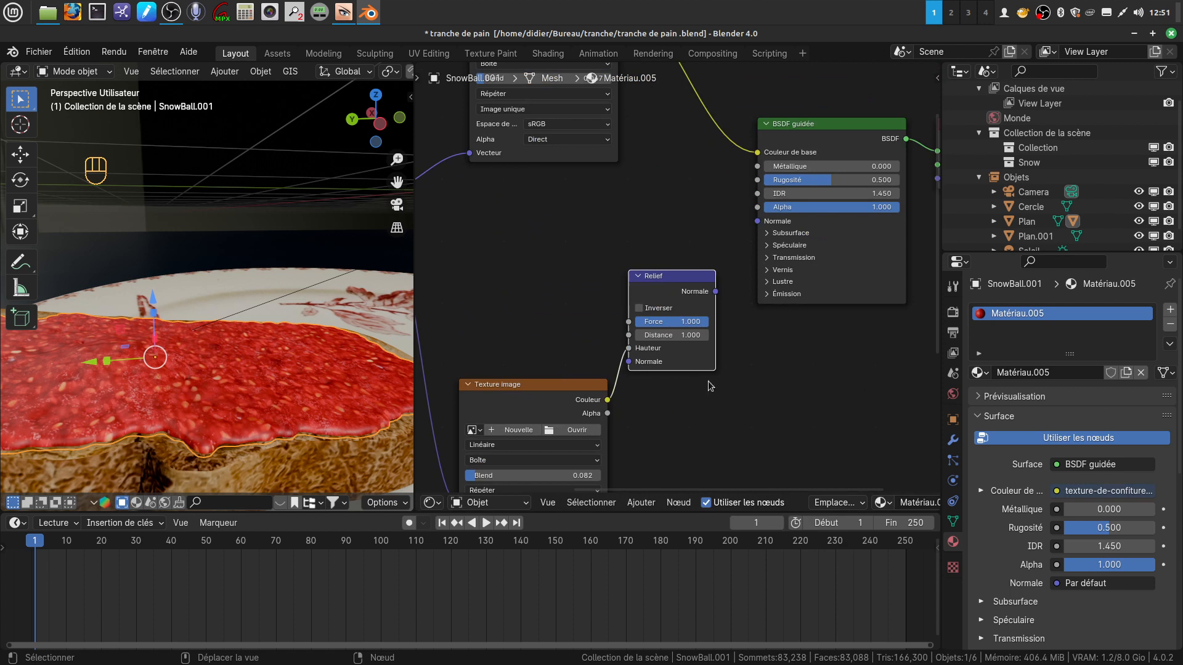
{"action": "mouse_move", "coordinate": [671, 335]}
{"action": "left_mouse_down"}
{"action": "mouse_move", "coordinate": [652, 335]}
{"action": "mouse_move", "coordinate": [662, 321]}
{"action": "left_mouse_up"}
{"action": "left_click_drag", "start_coordinate": [716, 292], "coordinate": [727, 287]}
{"action": "left_click_drag", "start_coordinate": [744, 247], "coordinate": [744, 247]}
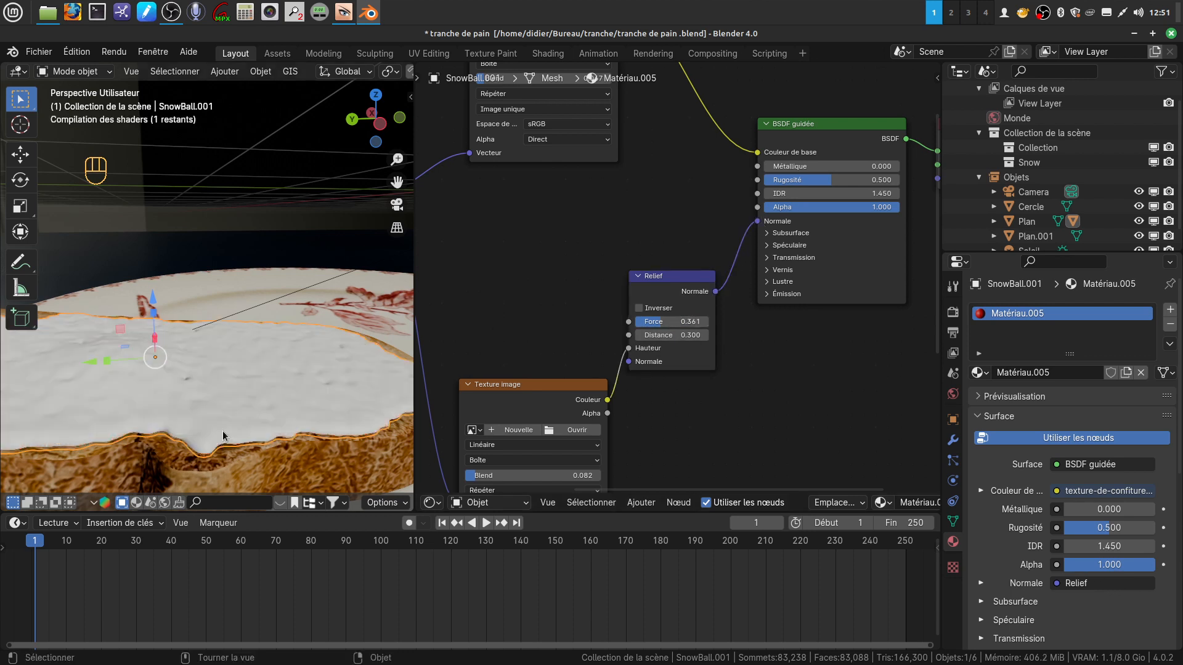
Load the seed image nb conf .jpg from the CLÉ USB volume into the Image Texture node feeding the Bump node.
{"action": "middle_click_drag", "start_coordinate": [298, 380], "coordinate": [327, 357]}
{"action": "scroll", "coordinate": [252, 395], "scroll_direction": "up", "scroll_amount": 4}
{"action": "middle_click_drag", "start_coordinate": [742, 398], "coordinate": [827, 311]}
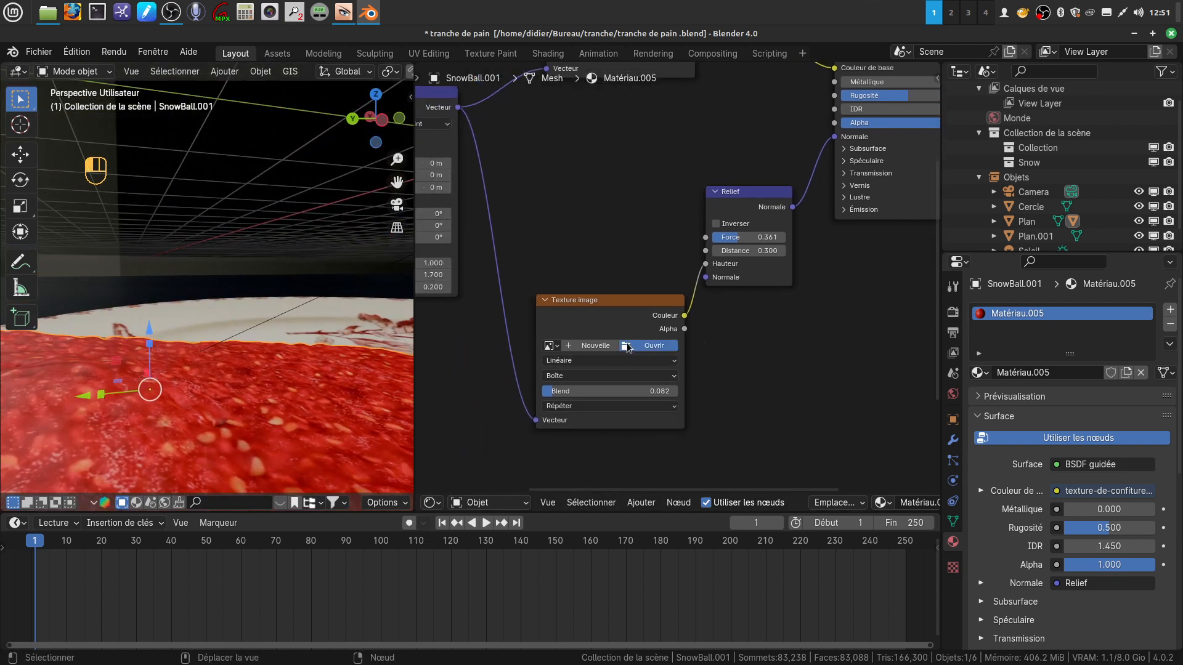
{"action": "left_click", "coordinate": [647, 345]}
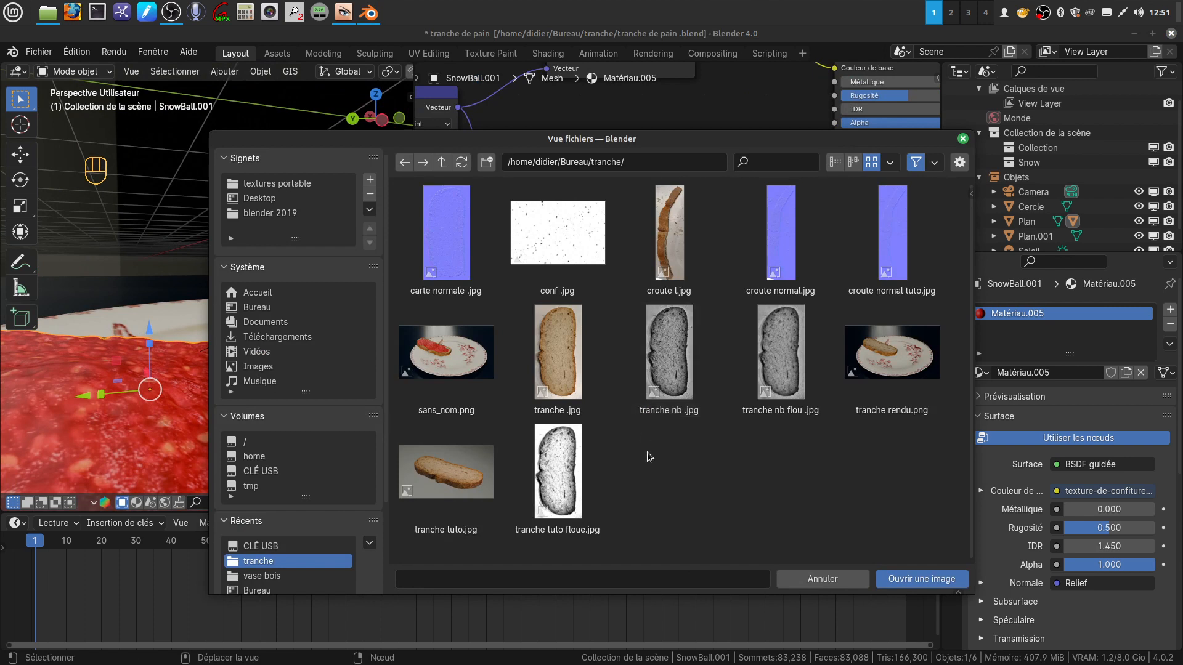
{"action": "left_click", "coordinate": [262, 546]}
{"action": "left_click", "coordinate": [416, 499]}
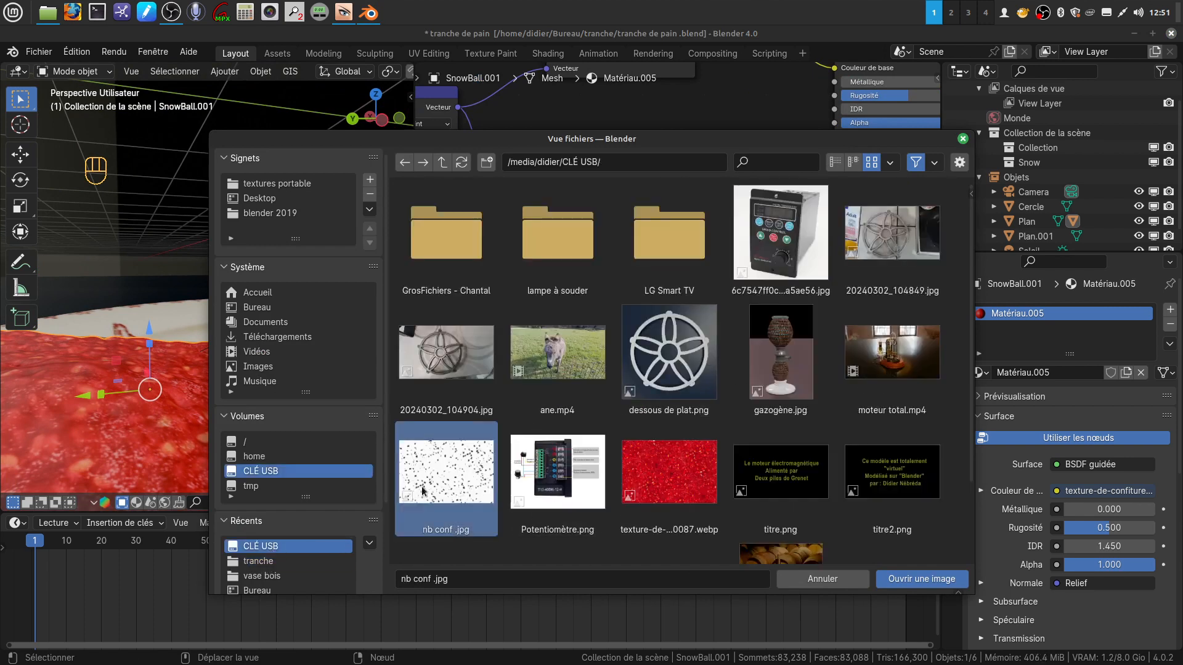
{"action": "left_click", "coordinate": [921, 578]}
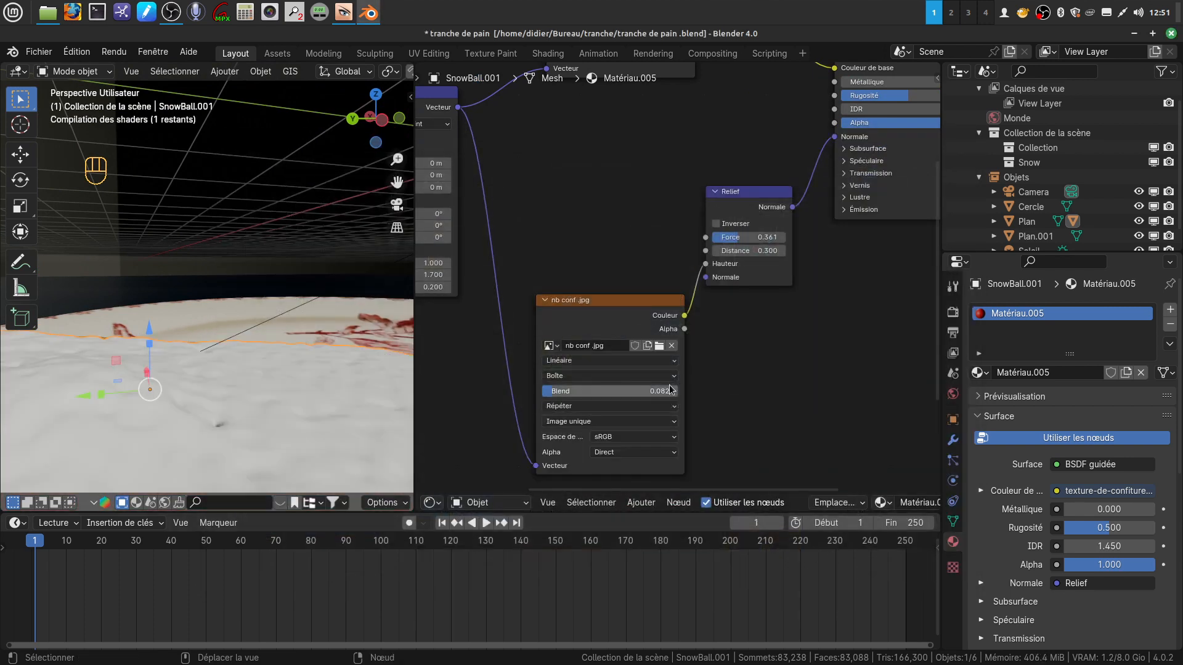
Examine the seed relief on the jam from several angles, including with the jam layer deselected, and reselect the layer.
{"action": "middle_click_drag", "start_coordinate": [248, 406], "coordinate": [222, 395]}
{"action": "middle_click_drag", "start_coordinate": [303, 401], "coordinate": [237, 444]}
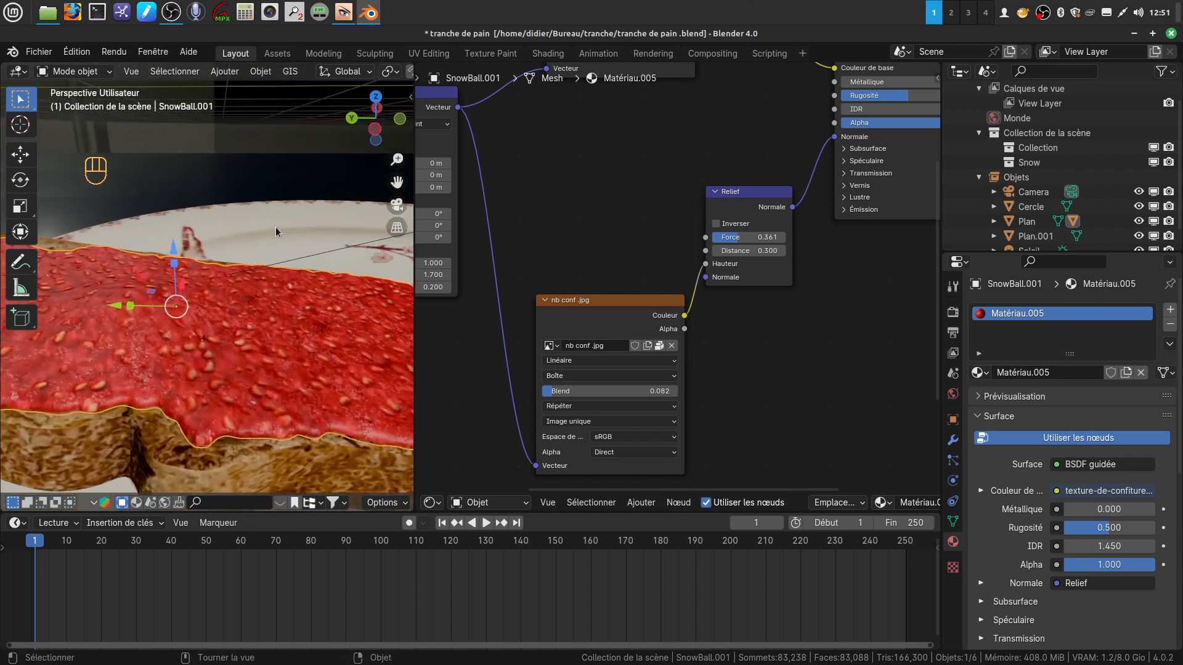
{"action": "left_click", "coordinate": [276, 227]}
{"action": "middle_click_drag", "start_coordinate": [312, 360], "coordinate": [346, 358]}
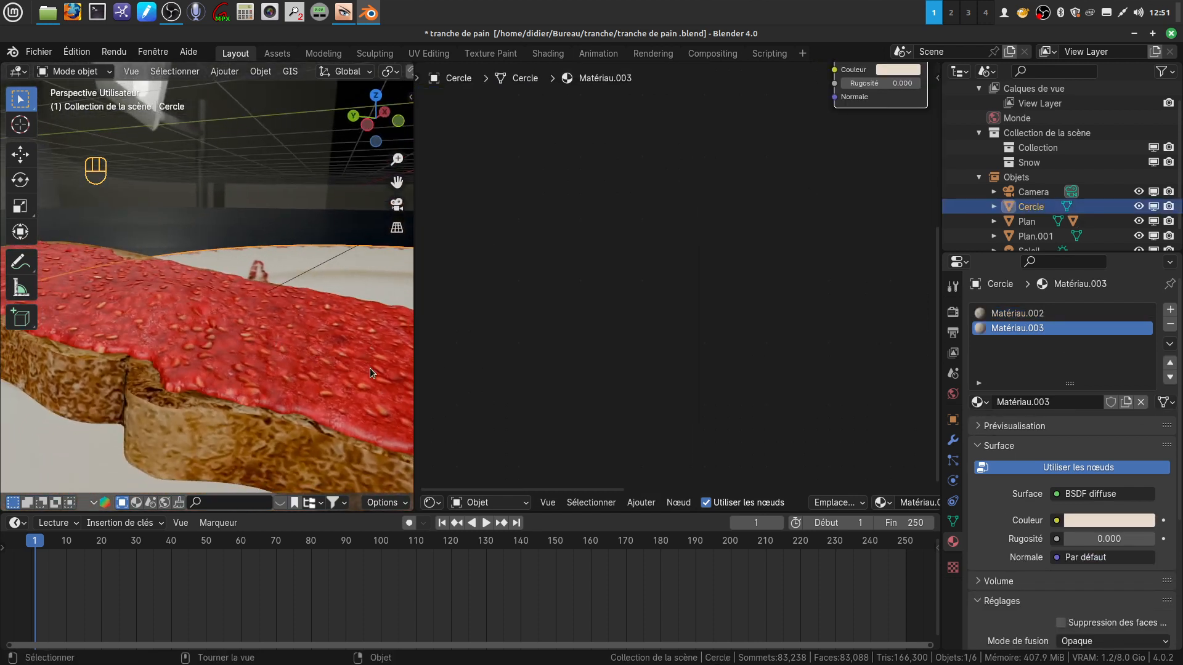
{"action": "left_click", "coordinate": [371, 372]}
{"action": "middle_click_drag", "start_coordinate": [719, 423], "coordinate": [762, 387]}
{"action": "middle_click_drag", "start_coordinate": [746, 341], "coordinate": [669, 402]}
{"action": "middle_click_drag", "start_coordinate": [330, 435], "coordinate": [290, 389]}
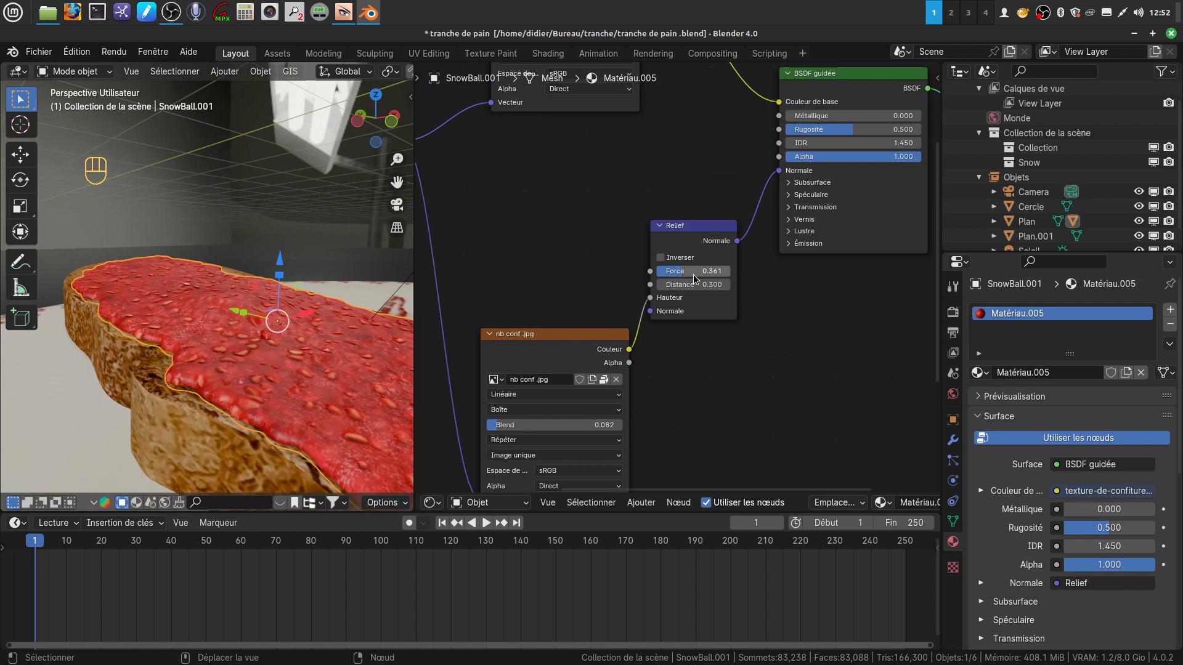
Set the Bump node's Strength to 0.408 and check the seed relief up close on the jam.
{"action": "left_click_drag", "start_coordinate": [693, 272], "coordinate": [668, 272]}
{"action": "middle_click_drag", "start_coordinate": [301, 419], "coordinate": [131, 356]}
{"action": "scroll", "coordinate": [670, 397], "scroll_direction": "down", "scroll_amount": 1}
{"action": "scroll", "coordinate": [302, 416], "scroll_direction": "up", "scroll_amount": 3}
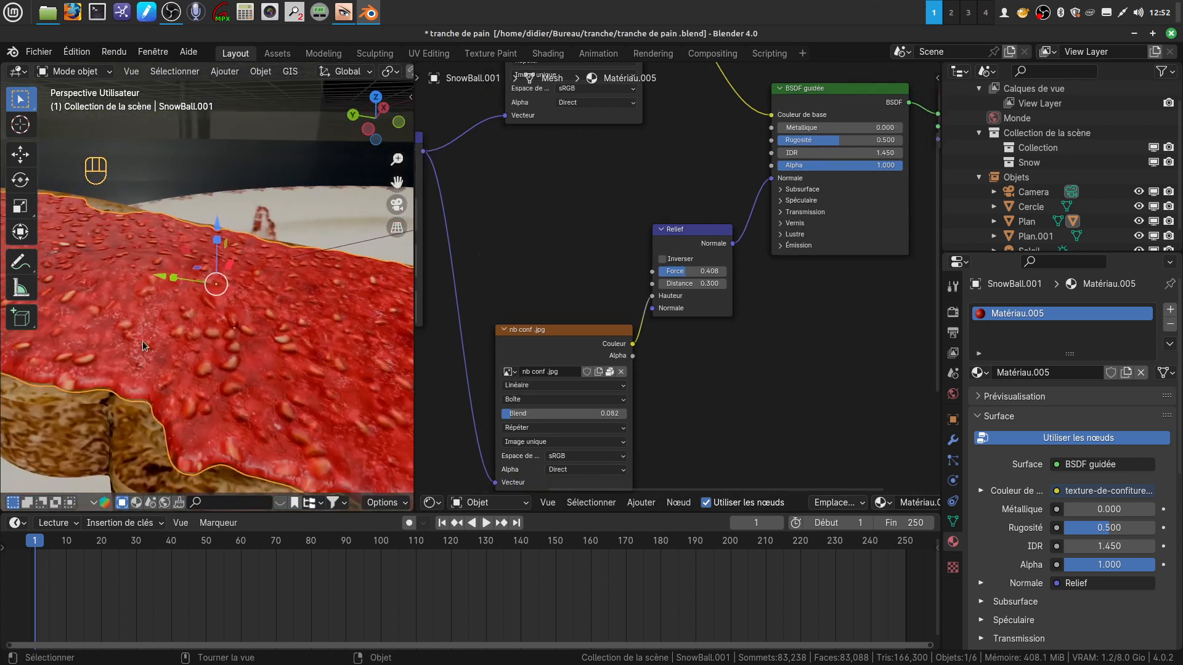
{"action": "mouse_move", "coordinate": [224, 359]}
{"action": "middle_mouse_down"}
{"action": "mouse_move", "coordinate": [287, 373]}
{"action": "mouse_move", "coordinate": [217, 376]}
{"action": "mouse_move", "coordinate": [234, 364]}
{"action": "mouse_move", "coordinate": [223, 359]}
{"action": "middle_mouse_up"}
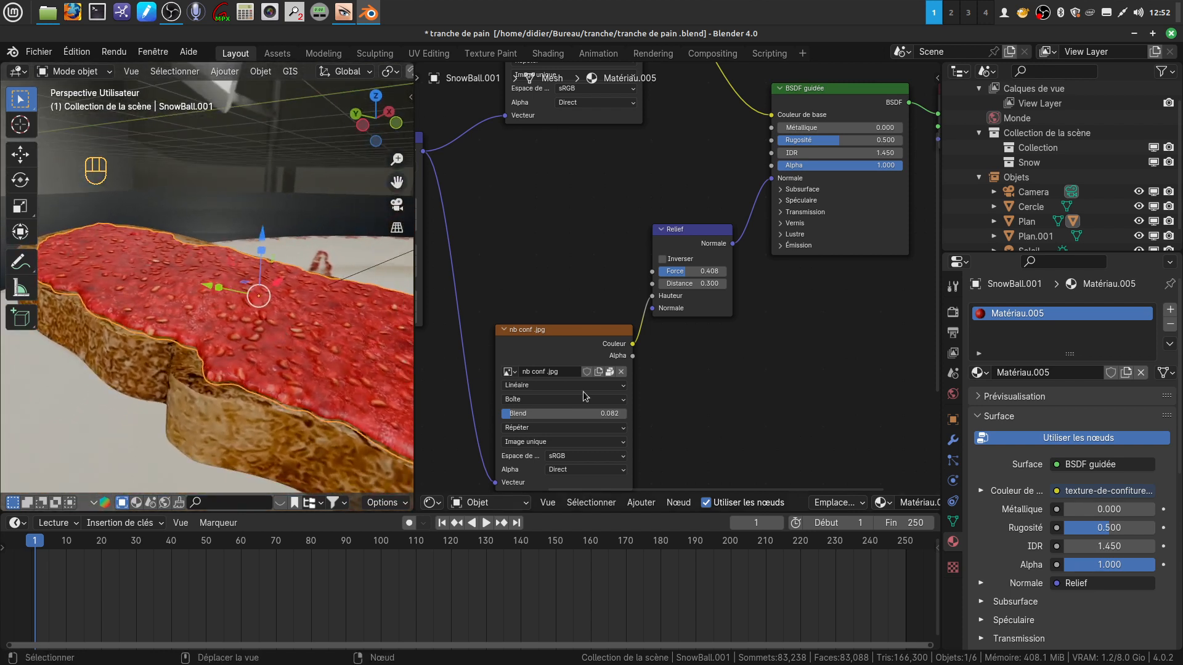
Move the nb conf .jpg texture node up beside the Bump node and place the spare Image Texture node just below it.
{"action": "scroll", "coordinate": [707, 377], "scroll_direction": "down", "scroll_amount": 3}
{"action": "left_click_drag", "start_coordinate": [571, 364], "coordinate": [544, 293]}
{"action": "scroll", "coordinate": [691, 379], "scroll_direction": "down", "scroll_amount": 2, "text": "shift"}
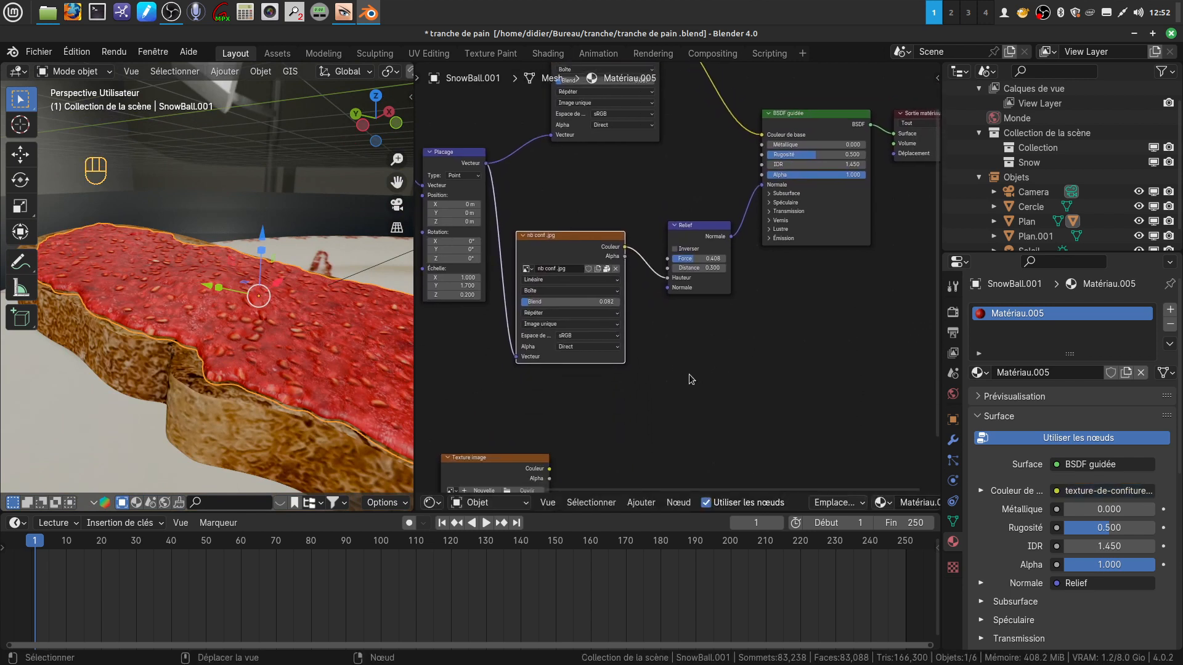
{"action": "scroll", "coordinate": [690, 379], "scroll_direction": "down", "scroll_amount": 1}
{"action": "left_click_drag", "start_coordinate": [479, 454], "coordinate": [567, 395]}
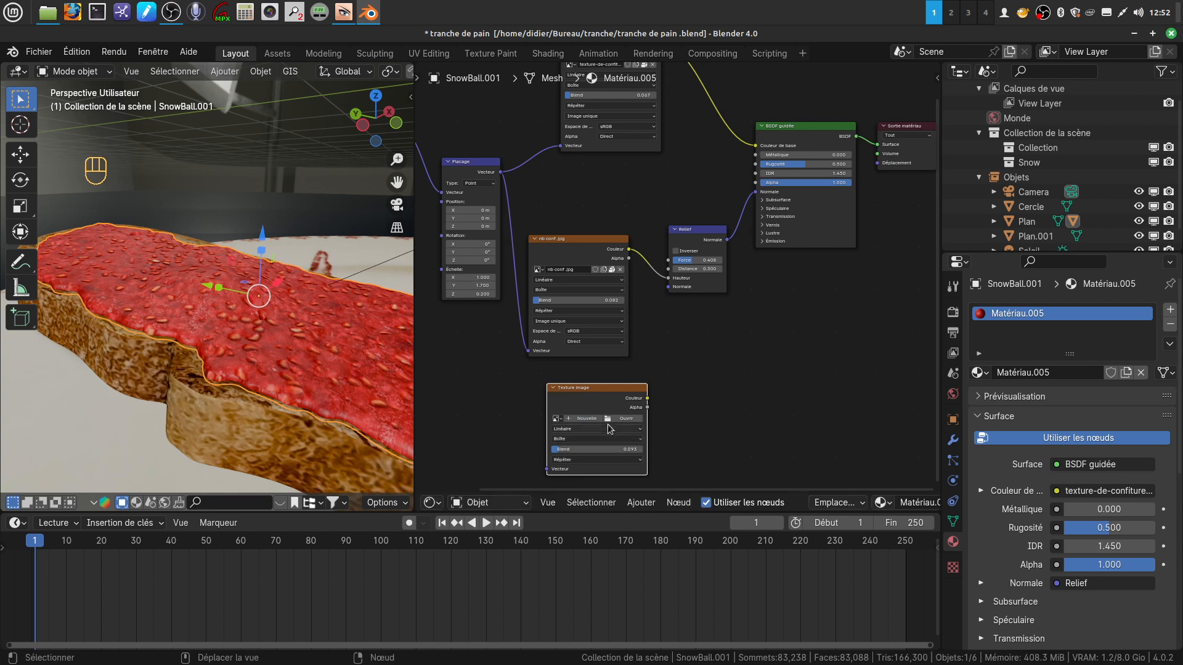
Load conf .jpg from the tranche folder into the spare Image Texture node and link the Mapping node's Vector output to it.
{"action": "left_click", "coordinate": [608, 421]}
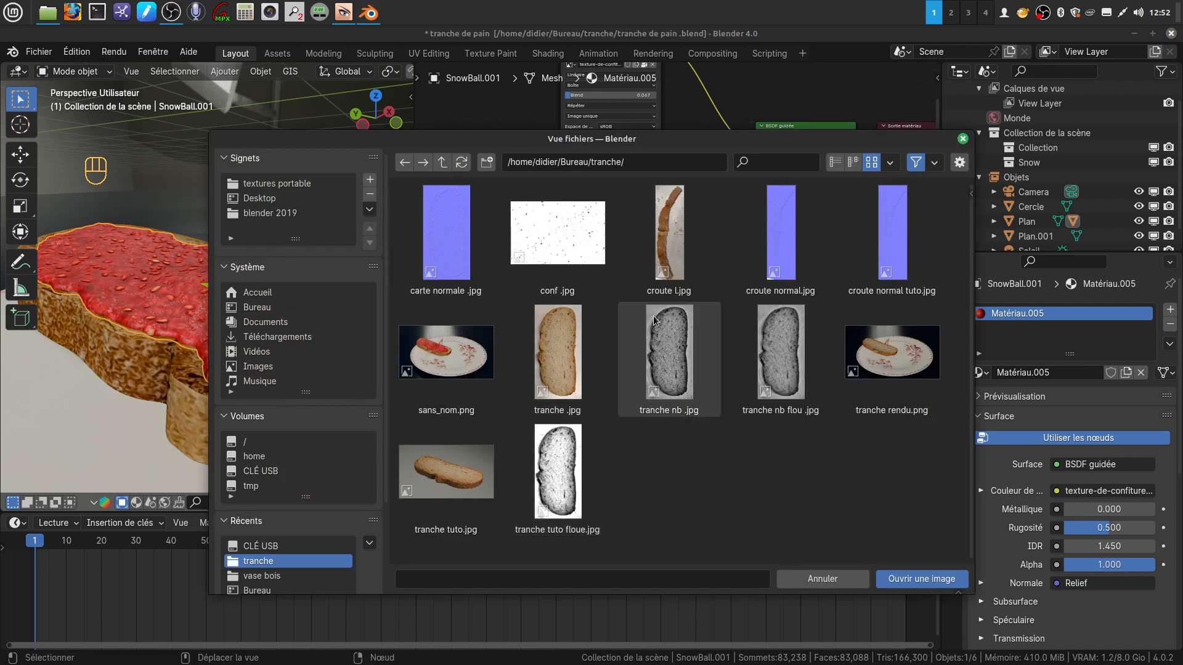
{"action": "left_click", "coordinate": [574, 252]}
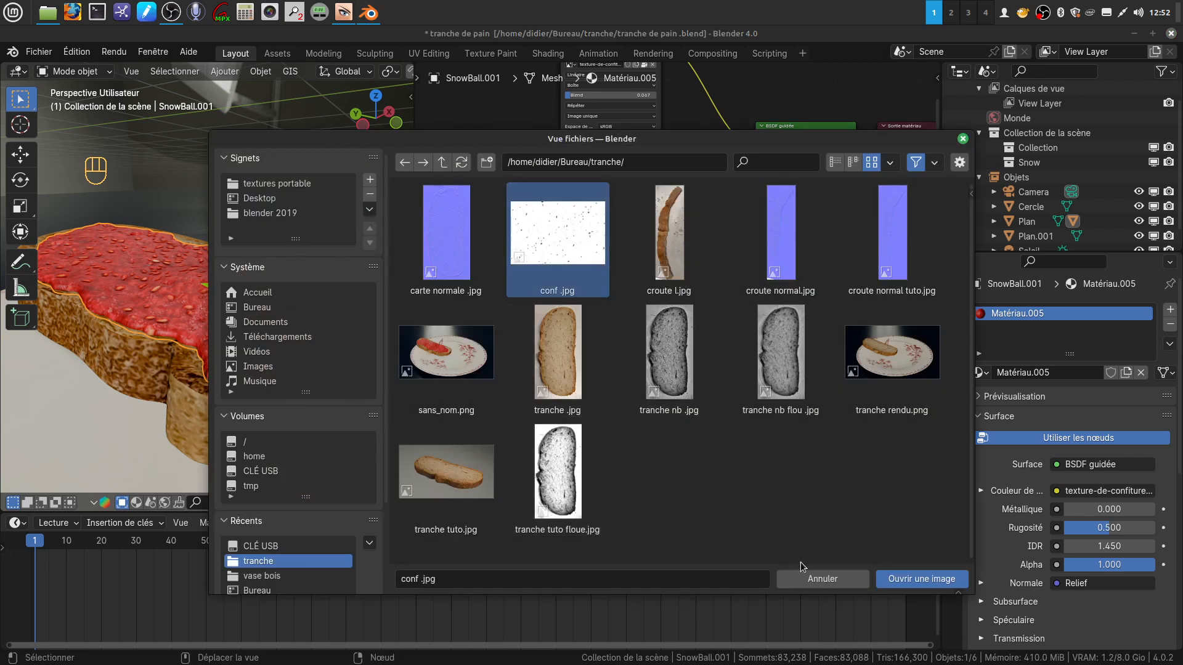
{"action": "left_click", "coordinate": [918, 580]}
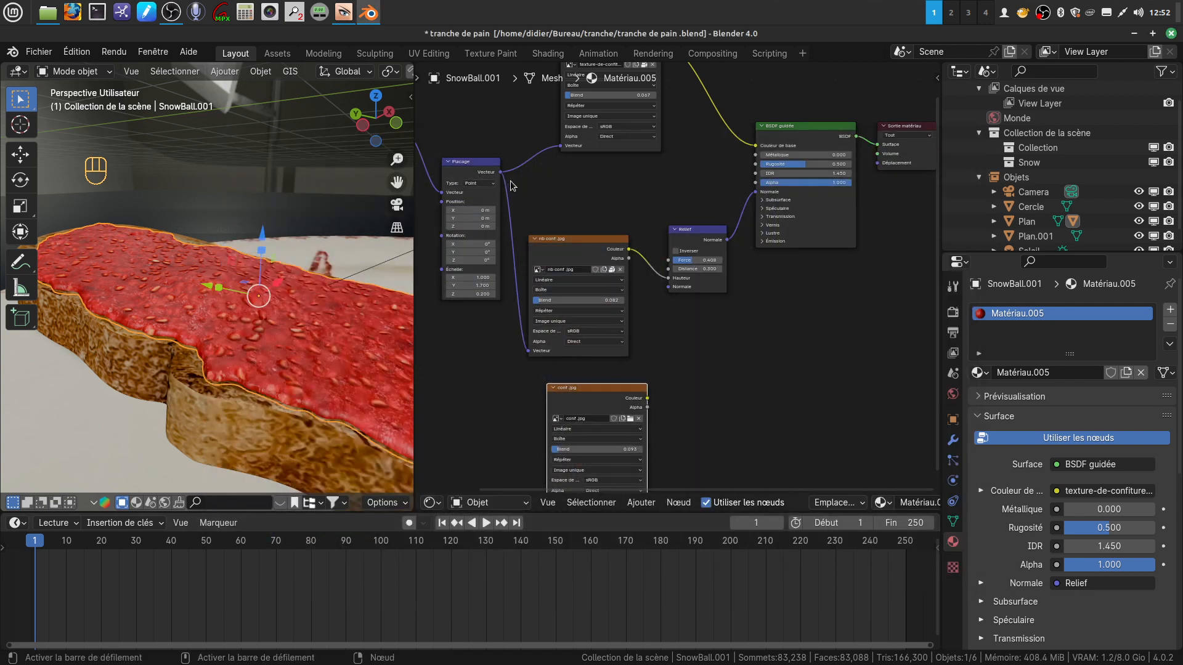
{"action": "left_click_drag", "start_coordinate": [501, 173], "coordinate": [548, 431]}
Try the conf .jpg texture's Color output as the Bump node's Height and examine the seed relief up close.
{"action": "middle_click_drag", "start_coordinate": [694, 257], "coordinate": [652, 320]}
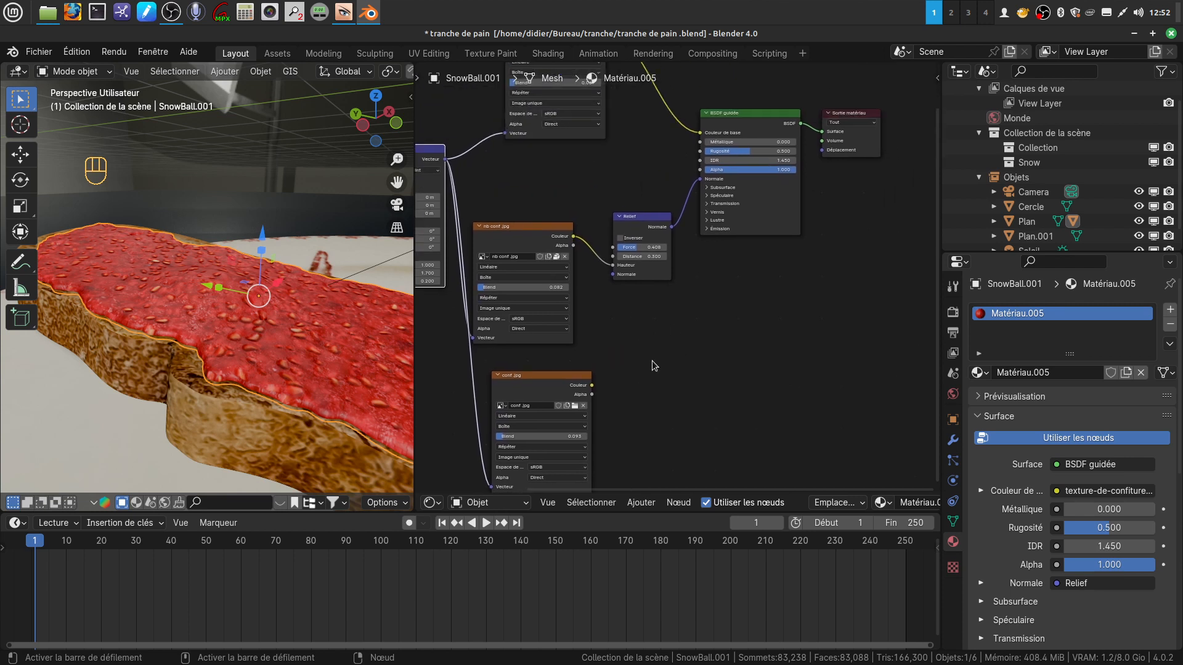
{"action": "left_click_drag", "start_coordinate": [592, 386], "coordinate": [600, 384]}
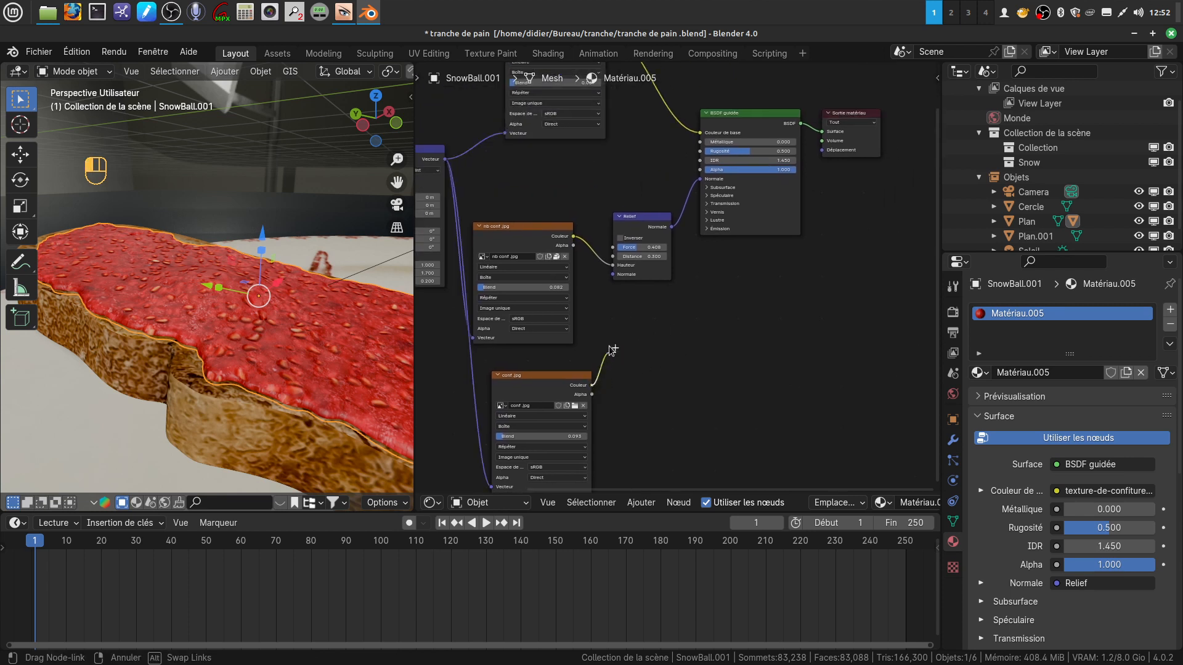
{"action": "left_click_drag", "start_coordinate": [615, 272], "coordinate": [613, 266]}
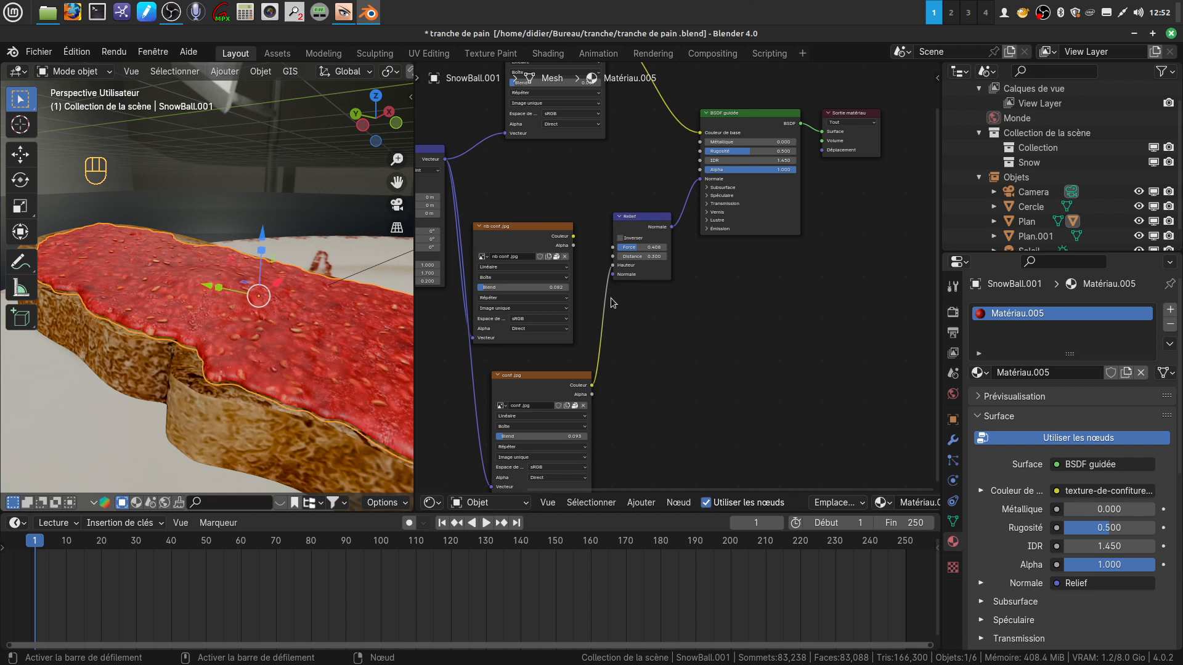
{"action": "middle_click_drag", "start_coordinate": [233, 369], "coordinate": [309, 382]}
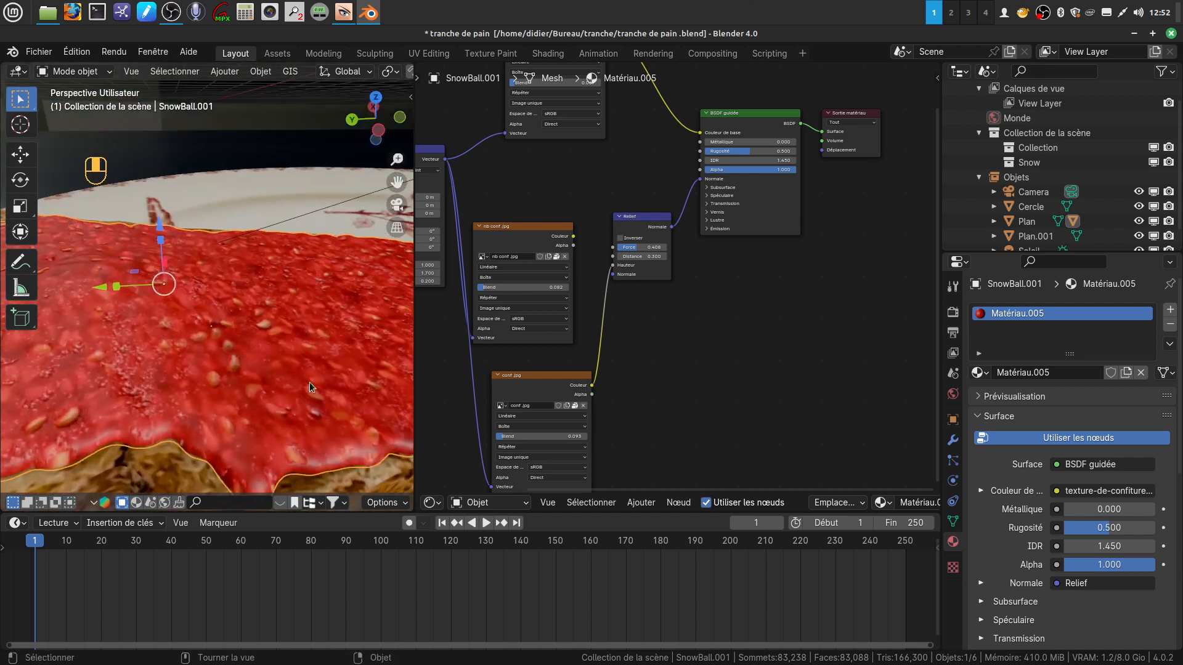
Relink the nb conf .jpg texture's Color to the Bump node's Height and delete the conf .jpg texture node.
{"action": "left_click_drag", "start_coordinate": [574, 236], "coordinate": [614, 265]}
{"action": "key", "text": "Home"}
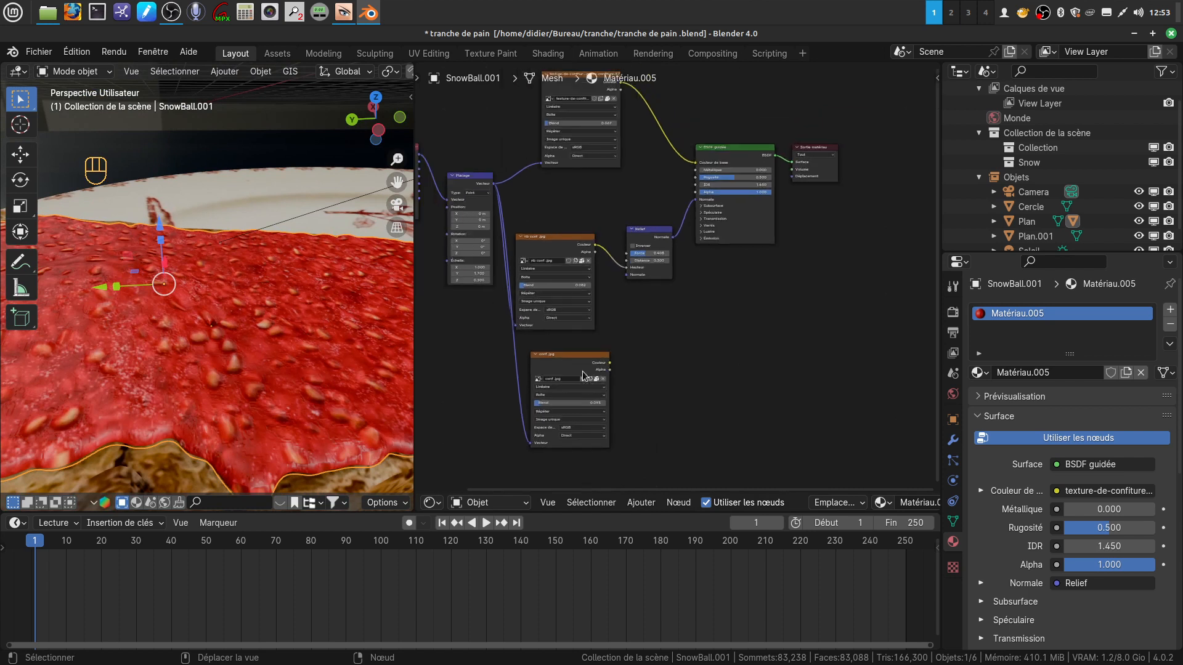
{"action": "left_click", "coordinate": [579, 369]}
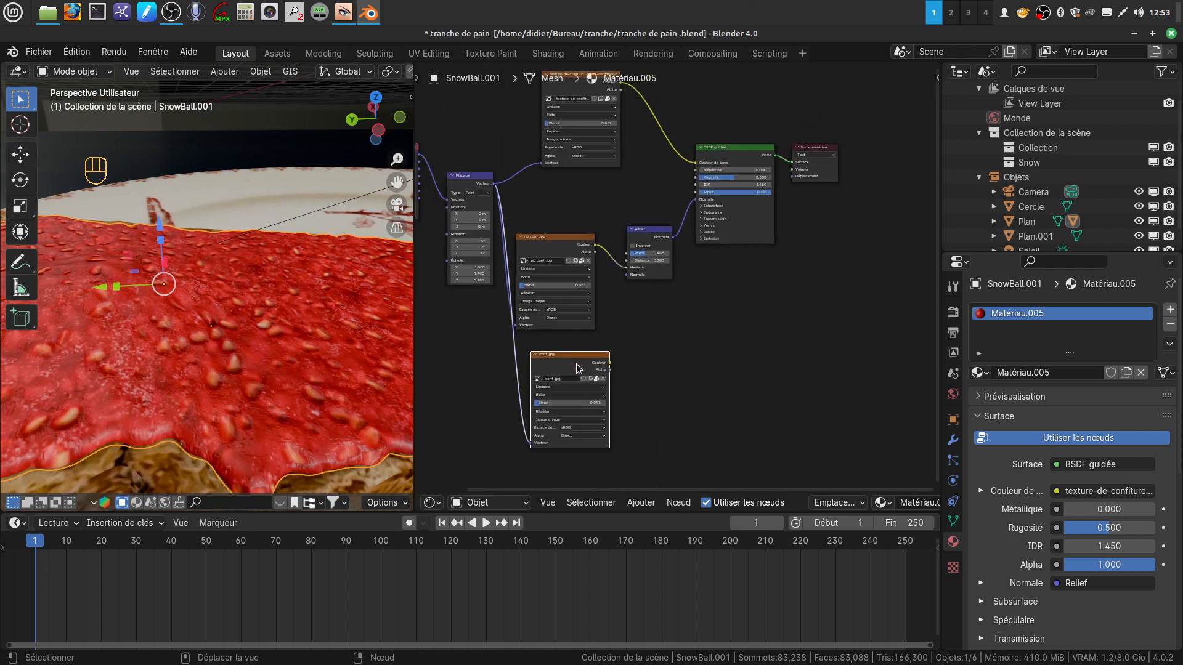
{"action": "key", "text": "x"}
{"action": "middle_click_drag", "start_coordinate": [598, 368], "coordinate": [586, 464]}
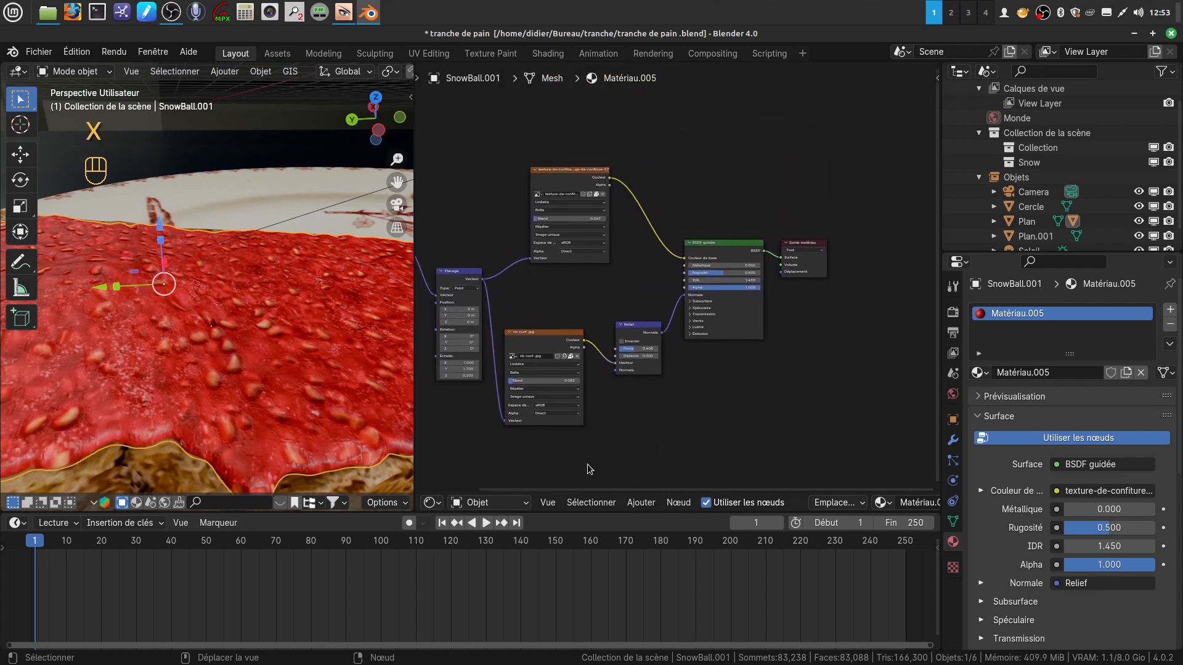
Move the jam color texture node farther above the nb conf .jpg node and check the seed relief on the jam.
{"action": "scroll", "coordinate": [601, 439], "scroll_direction": "up", "scroll_amount": 2}
{"action": "left_click_drag", "start_coordinate": [563, 128], "coordinate": [549, 88]}
{"action": "middle_click_drag", "start_coordinate": [654, 301], "coordinate": [666, 298]}
{"action": "middle_click_drag", "start_coordinate": [353, 309], "coordinate": [320, 321]}
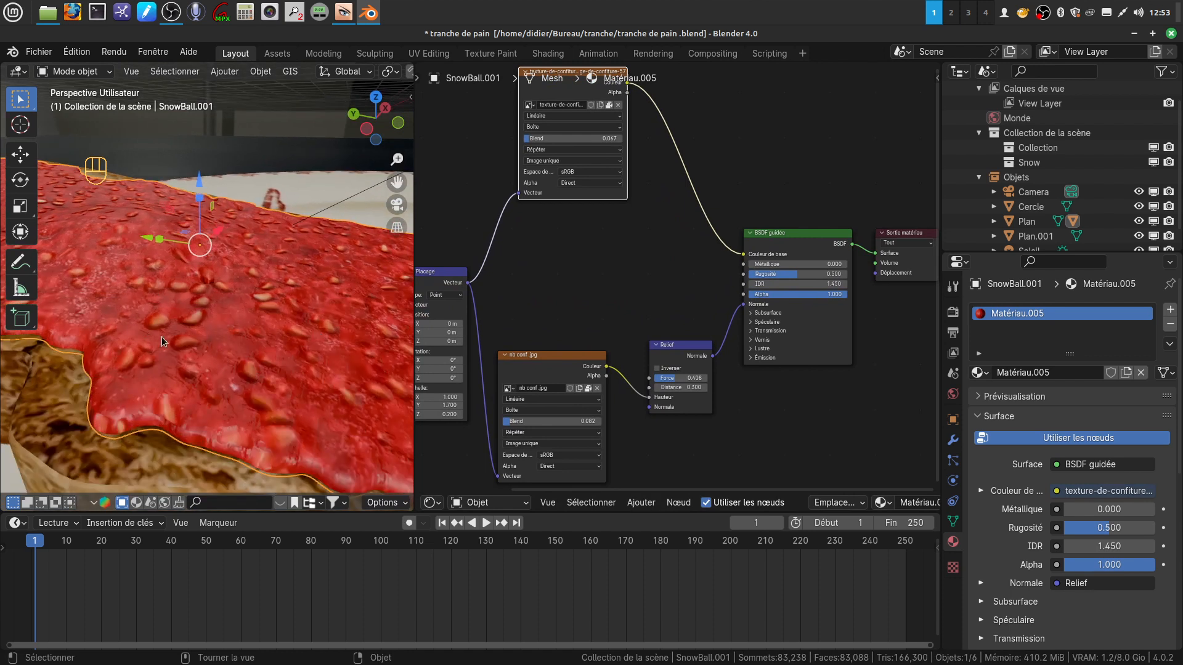
{"action": "mouse_move", "coordinate": [238, 375]}
{"action": "middle_mouse_down"}
{"action": "mouse_move", "coordinate": [313, 366]}
{"action": "mouse_move", "coordinate": [227, 370]}
{"action": "middle_mouse_up"}
{"action": "scroll", "coordinate": [613, 357], "scroll_direction": "down", "scroll_amount": 2}
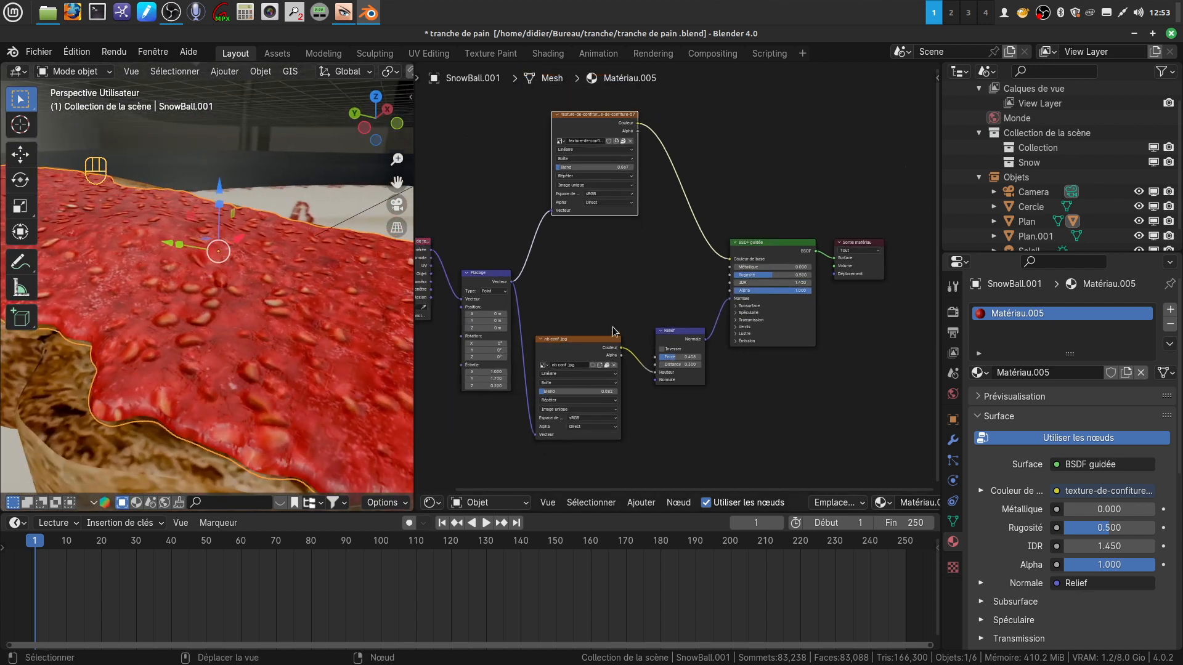
Shift the Texture Coordinate, Mapping and nb conf .jpg nodes away from the Bump node to open up space.
{"action": "middle_click_drag", "start_coordinate": [590, 280], "coordinate": [776, 290]}
{"action": "left_click_drag", "start_coordinate": [534, 274], "coordinate": [432, 264]}
{"action": "left_click_drag", "start_coordinate": [620, 290], "coordinate": [515, 278]}
{"action": "left_click_drag", "start_coordinate": [712, 355], "coordinate": [640, 344]}
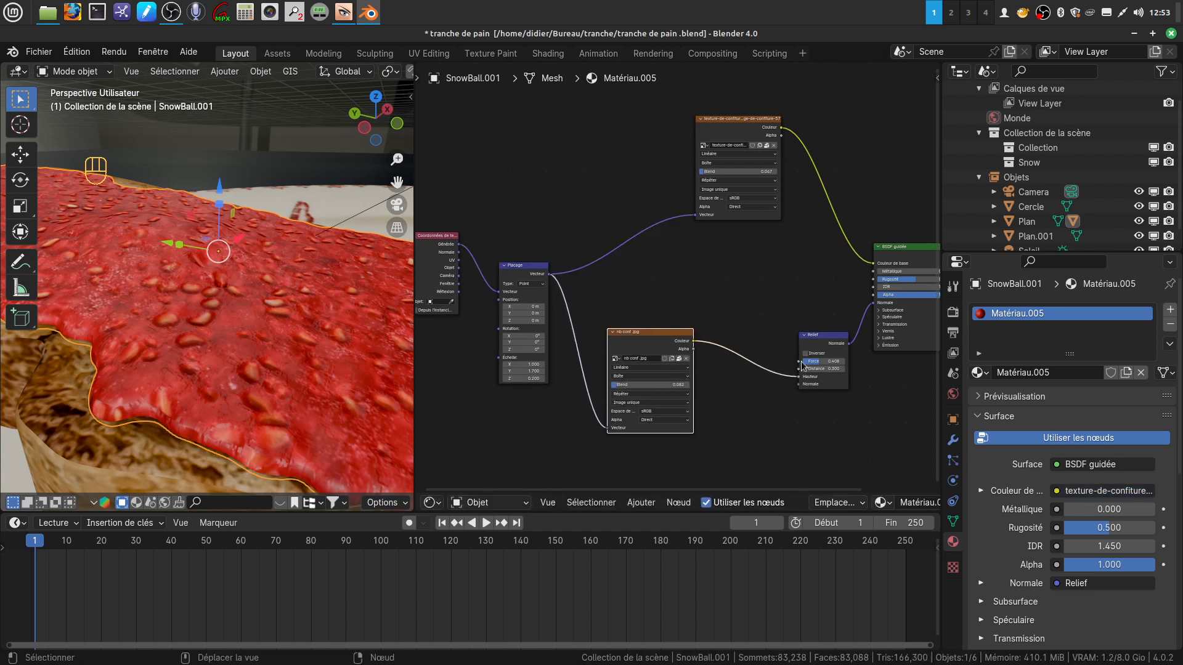
Add a Color Ramp node and place it unlinked above the link between the nb conf .jpg and Bump nodes.
{"action": "middle_click_drag", "start_coordinate": [721, 464], "coordinate": [660, 397]}
{"action": "left_click", "coordinate": [649, 502]}
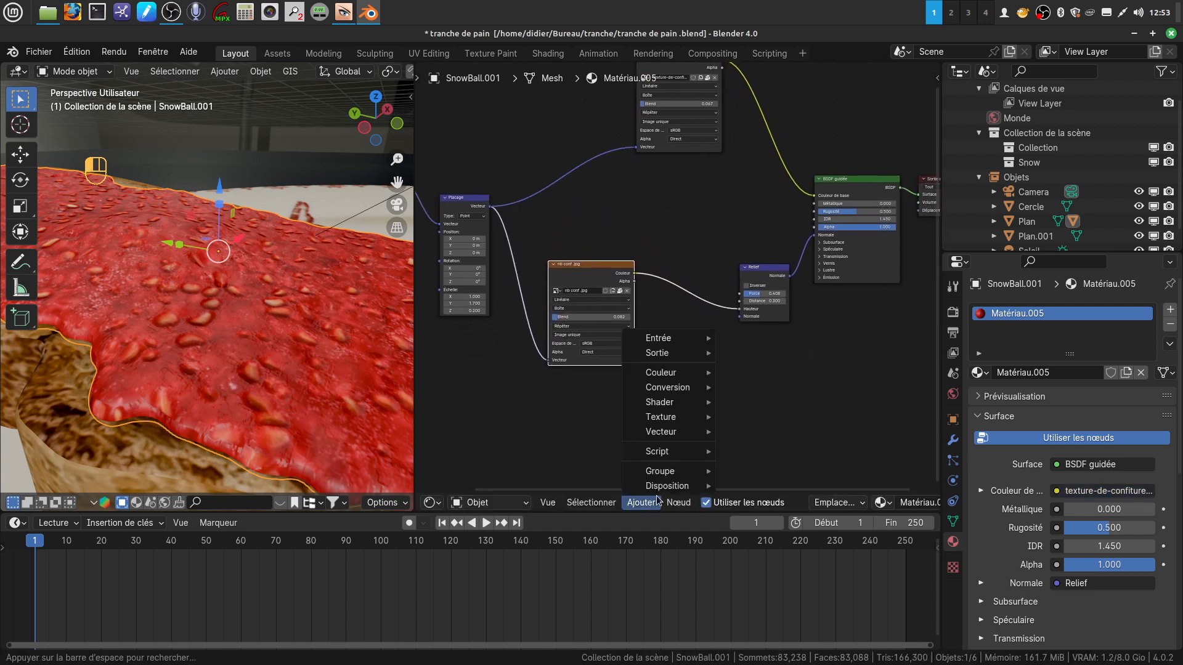
{"action": "mouse_move", "coordinate": [668, 393]}
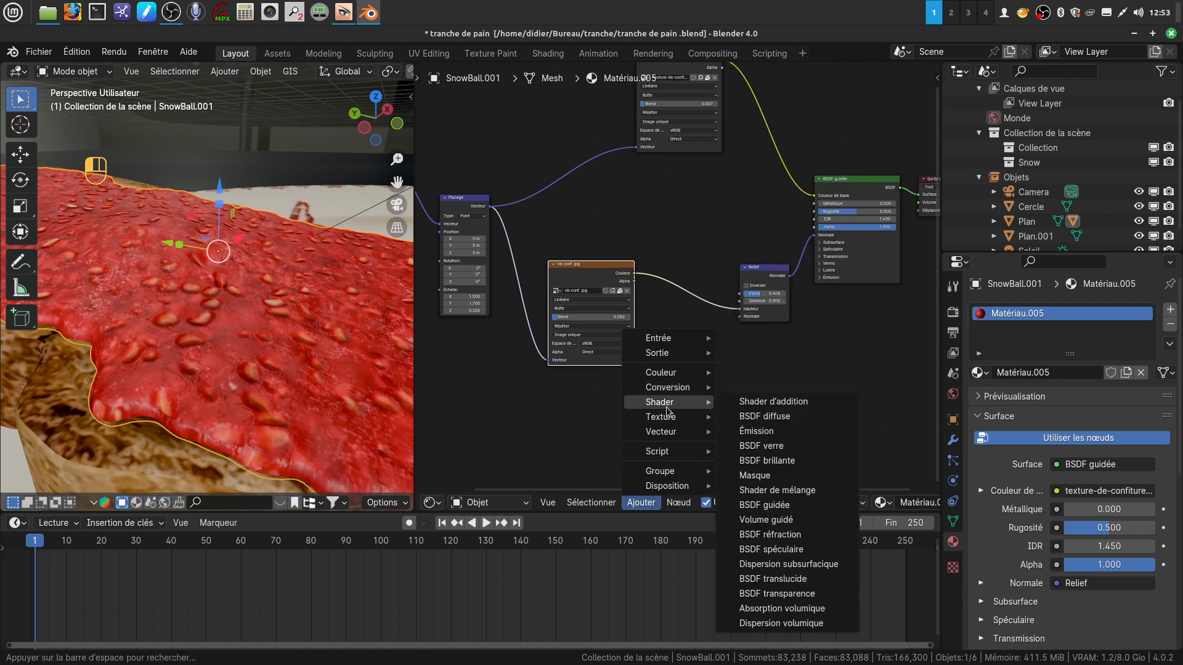
{"action": "mouse_move", "coordinate": [671, 433]}
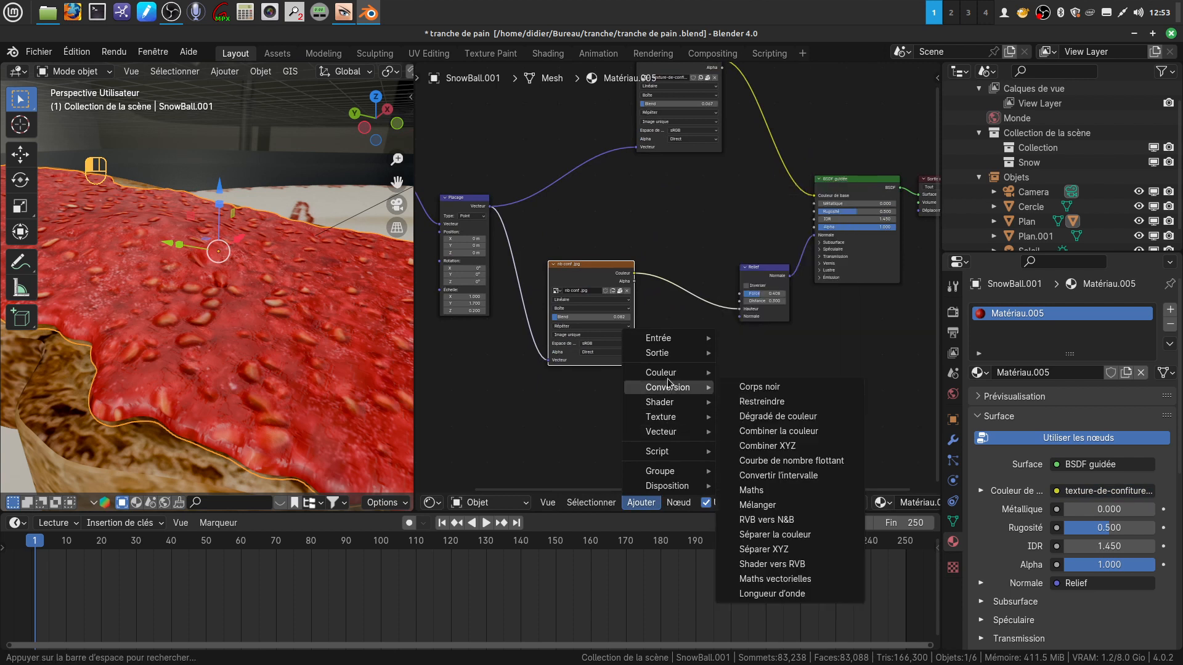
{"action": "left_click", "coordinate": [777, 417]}
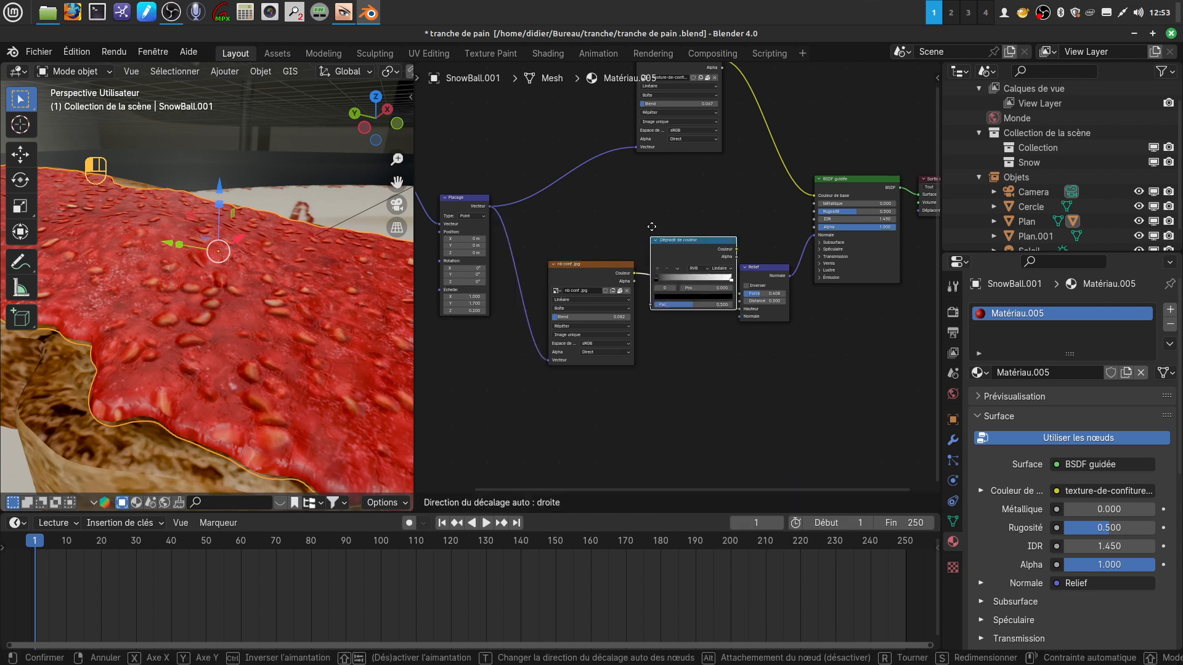
{"action": "left_click", "coordinate": [658, 183]}
{"action": "middle_click_drag", "start_coordinate": [716, 282], "coordinate": [713, 362]}
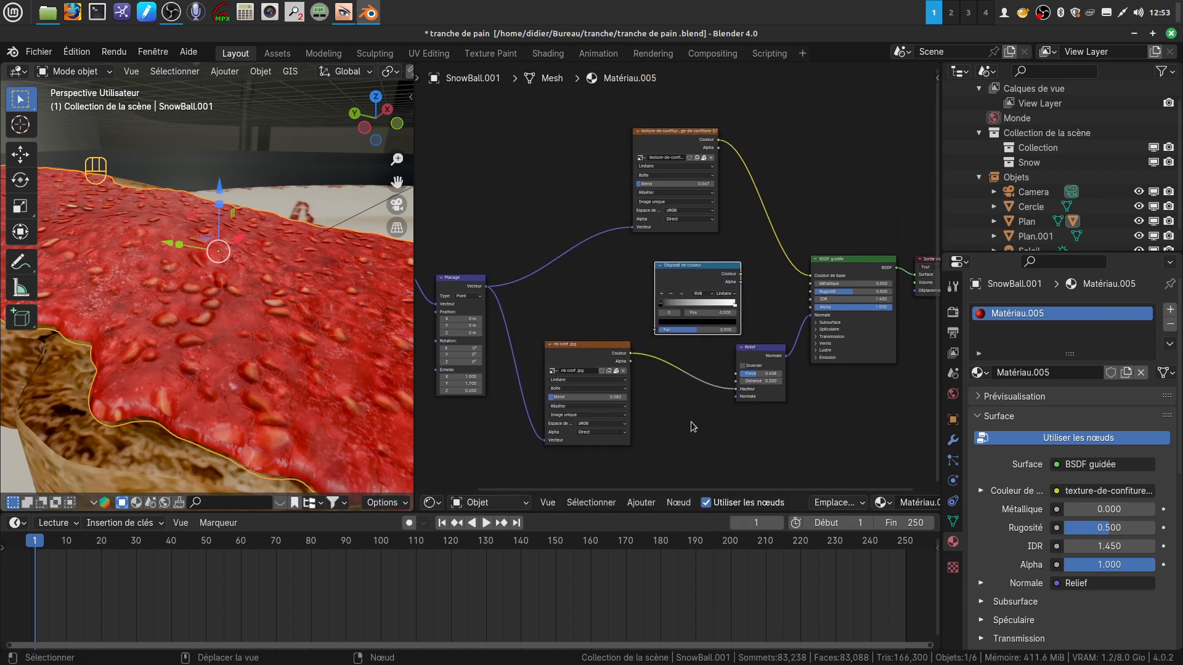
Link the nb conf .jpg Color to the Color Ramp's Fac and the ramp's Color to the Principled BSDF's Roughness, checking the jam.
{"action": "scroll", "coordinate": [693, 425], "scroll_direction": "up", "scroll_amount": 2}
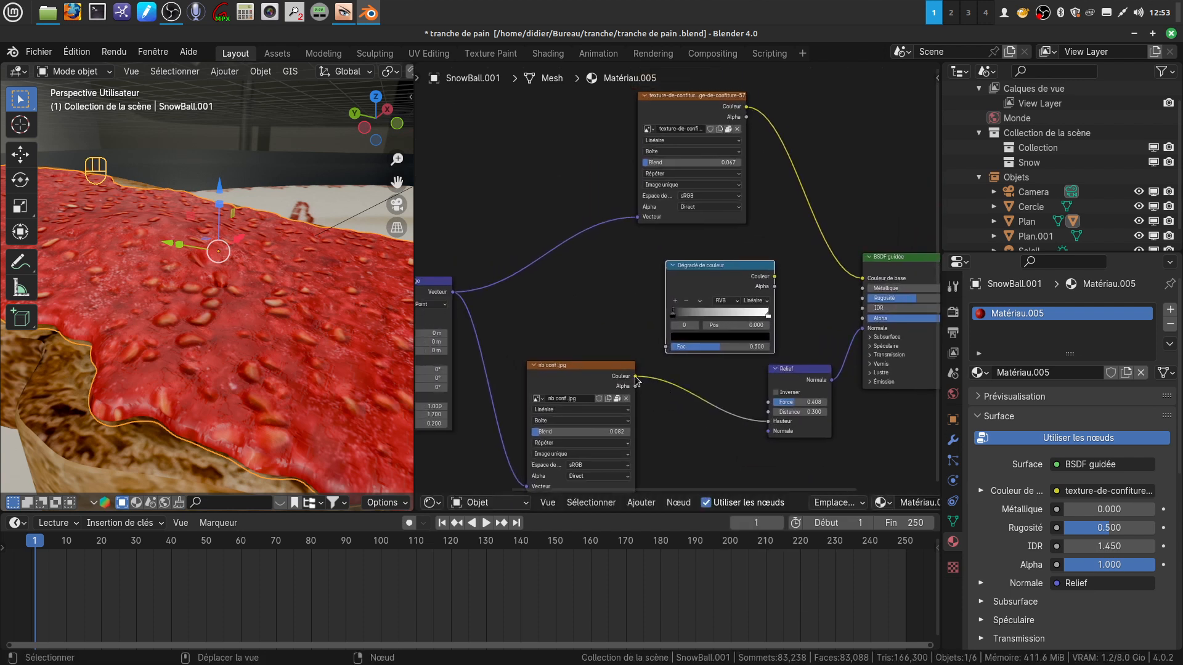
{"action": "left_click_drag", "start_coordinate": [635, 376], "coordinate": [637, 375]}
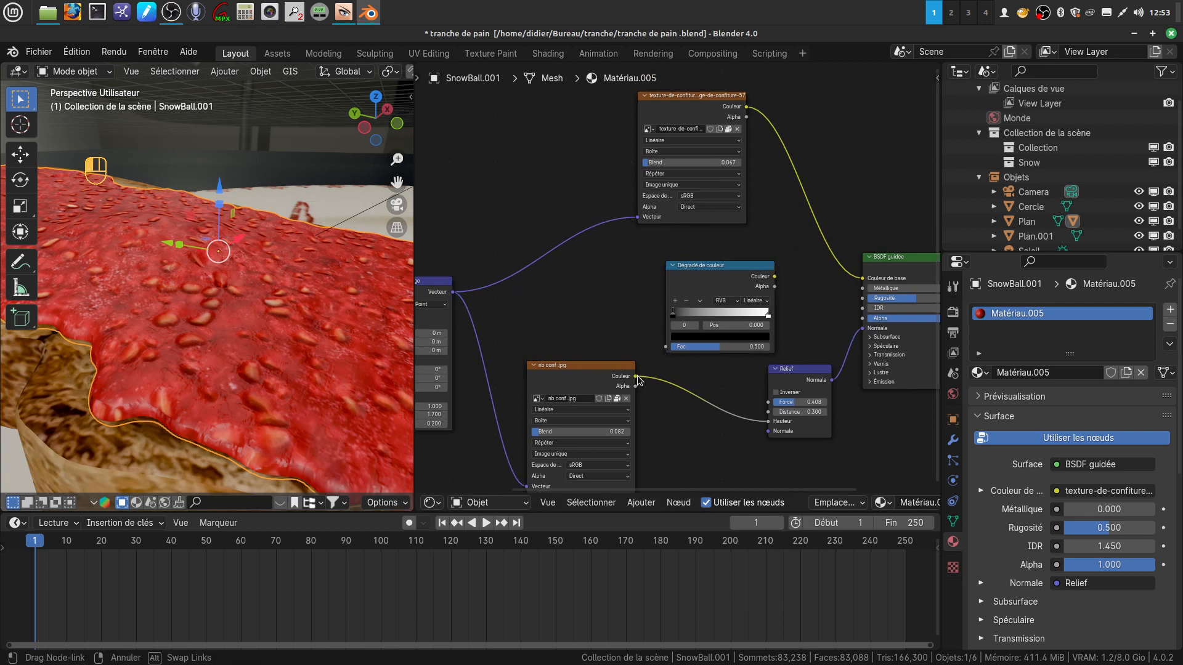
{"action": "left_click_drag", "start_coordinate": [666, 353], "coordinate": [672, 347]}
{"action": "middle_click_drag", "start_coordinate": [824, 315], "coordinate": [688, 287]}
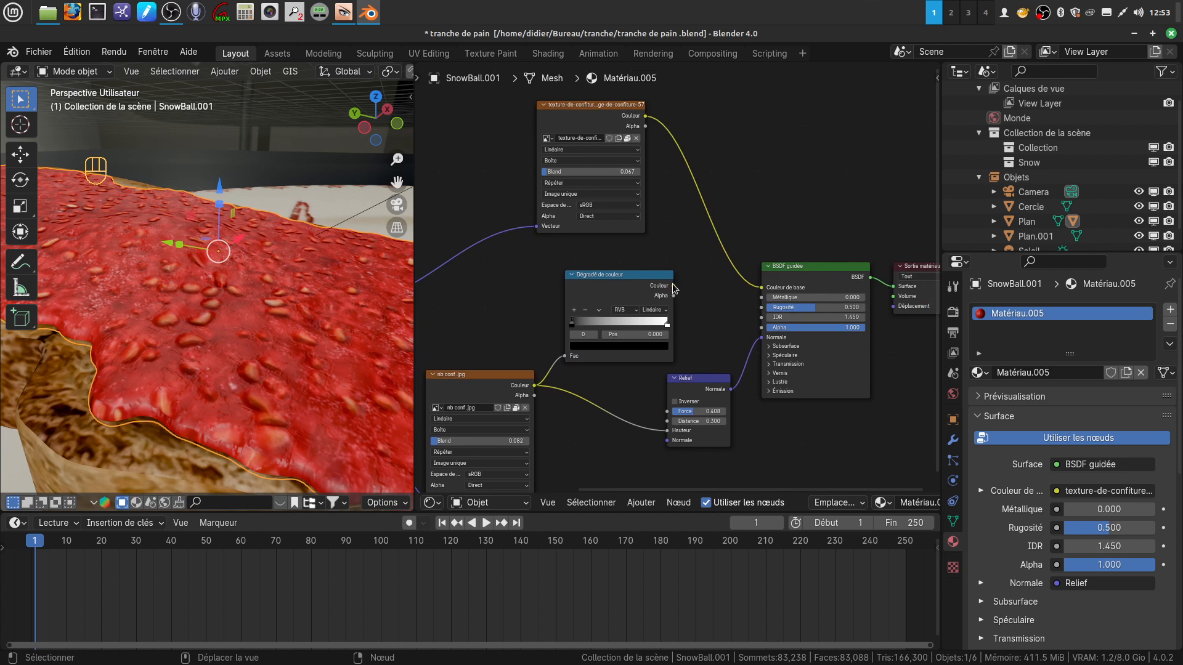
{"action": "left_click_drag", "start_coordinate": [674, 286], "coordinate": [746, 305]}
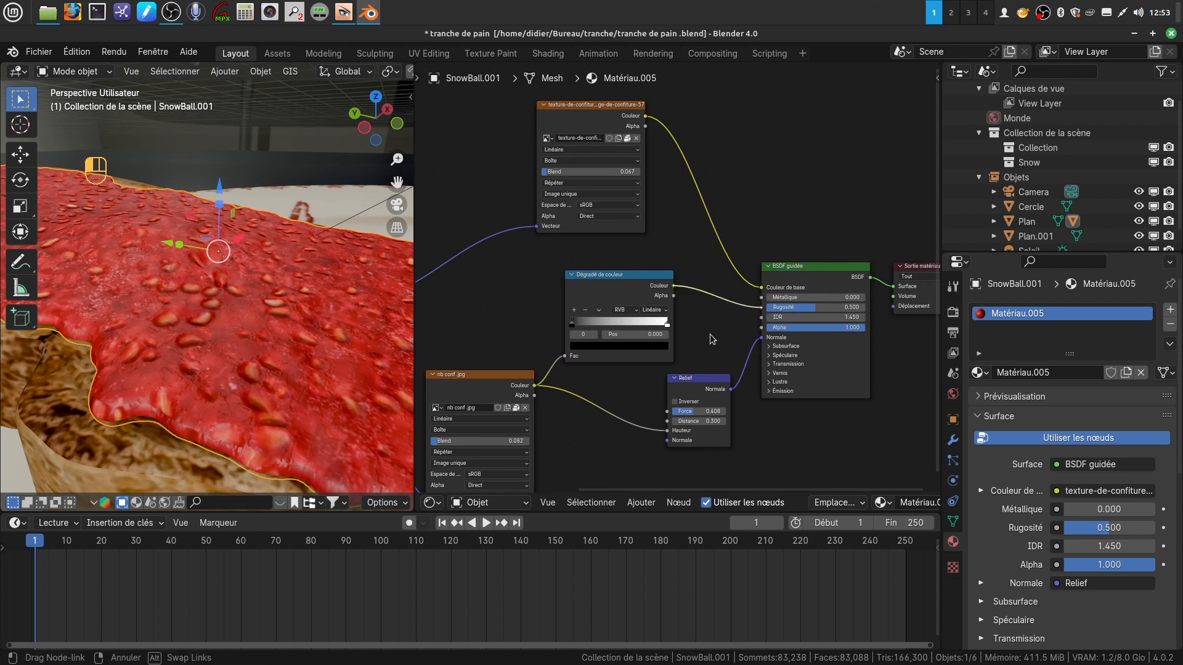
{"action": "middle_click_drag", "start_coordinate": [712, 339], "coordinate": [783, 307]}
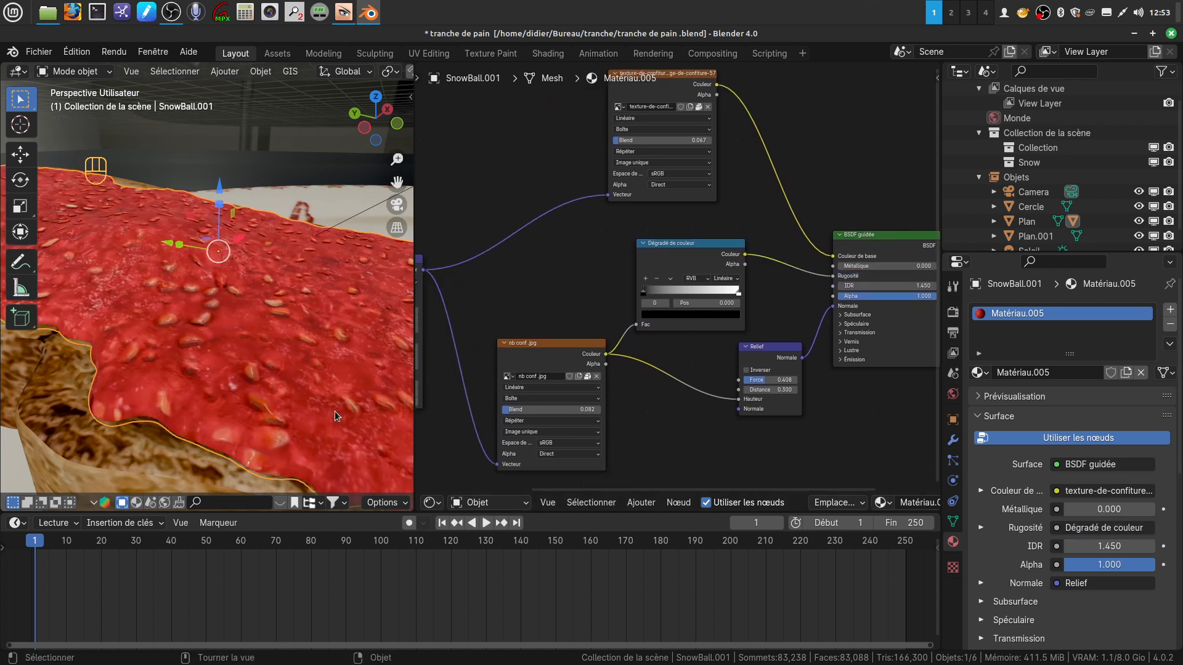
{"action": "scroll", "coordinate": [339, 383], "scroll_direction": "up", "scroll_amount": 1}
{"action": "middle_click_drag", "start_coordinate": [338, 383], "coordinate": [255, 320]}
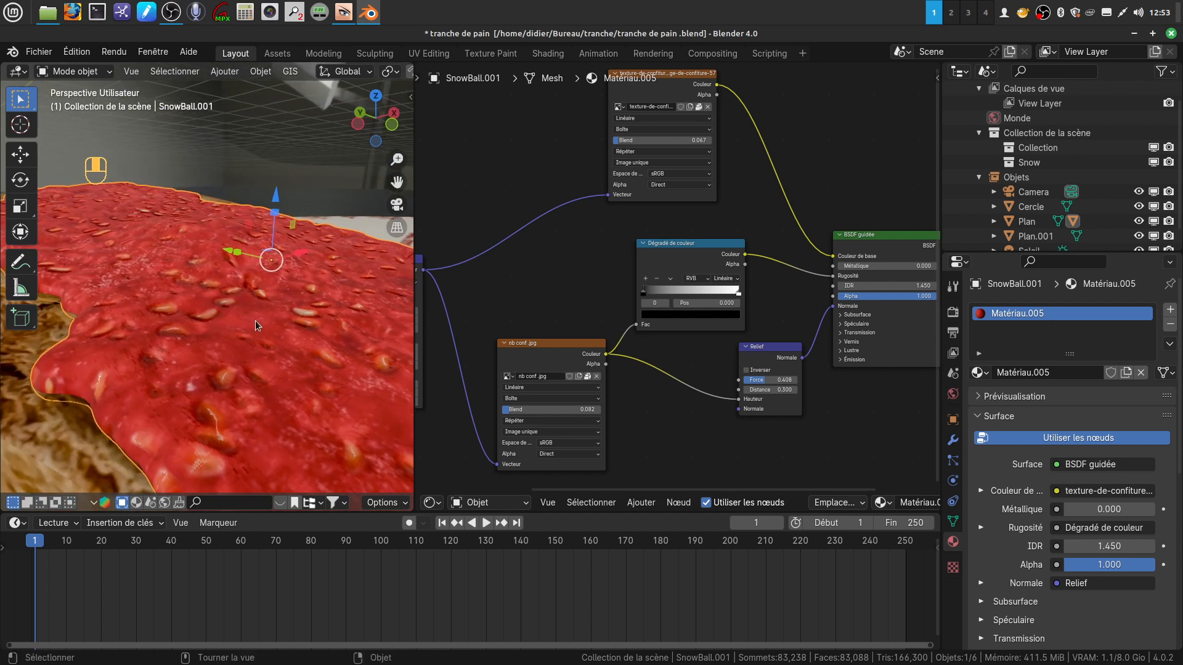
Reverse the Color Ramp with the black stop at 0.918 and the white stop at 0.007, and check the jam's gloss.
{"action": "left_click_drag", "start_coordinate": [645, 296], "coordinate": [727, 297]}
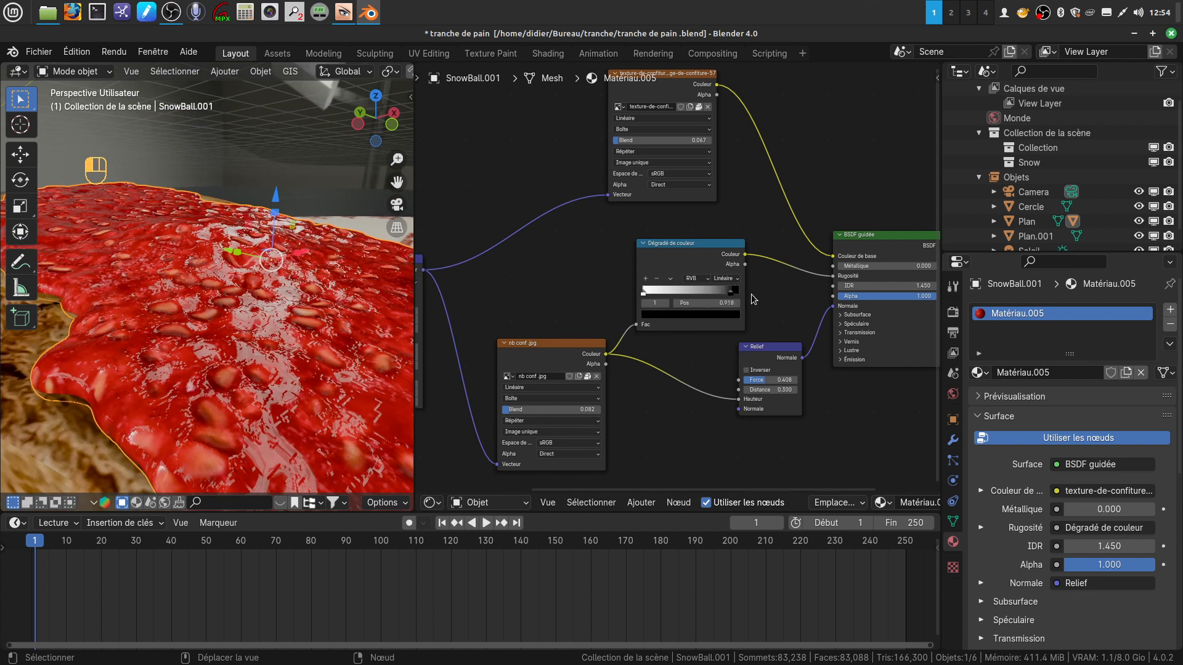
{"action": "left_click", "coordinate": [644, 293]}
{"action": "mouse_move", "coordinate": [643, 295]}
{"action": "left_mouse_down"}
{"action": "mouse_move", "coordinate": [726, 302]}
{"action": "mouse_move", "coordinate": [645, 304]}
{"action": "left_mouse_up"}
{"action": "middle_click_drag", "start_coordinate": [291, 231], "coordinate": [263, 310]}
Set the Principled BSDF's Specular IOR Level to 0.058 and check the jam's sheen with the jam layer deselected.
{"action": "scroll", "coordinate": [872, 445], "scroll_direction": "up", "scroll_amount": 3}
{"action": "middle_click_drag", "start_coordinate": [850, 419], "coordinate": [615, 367]}
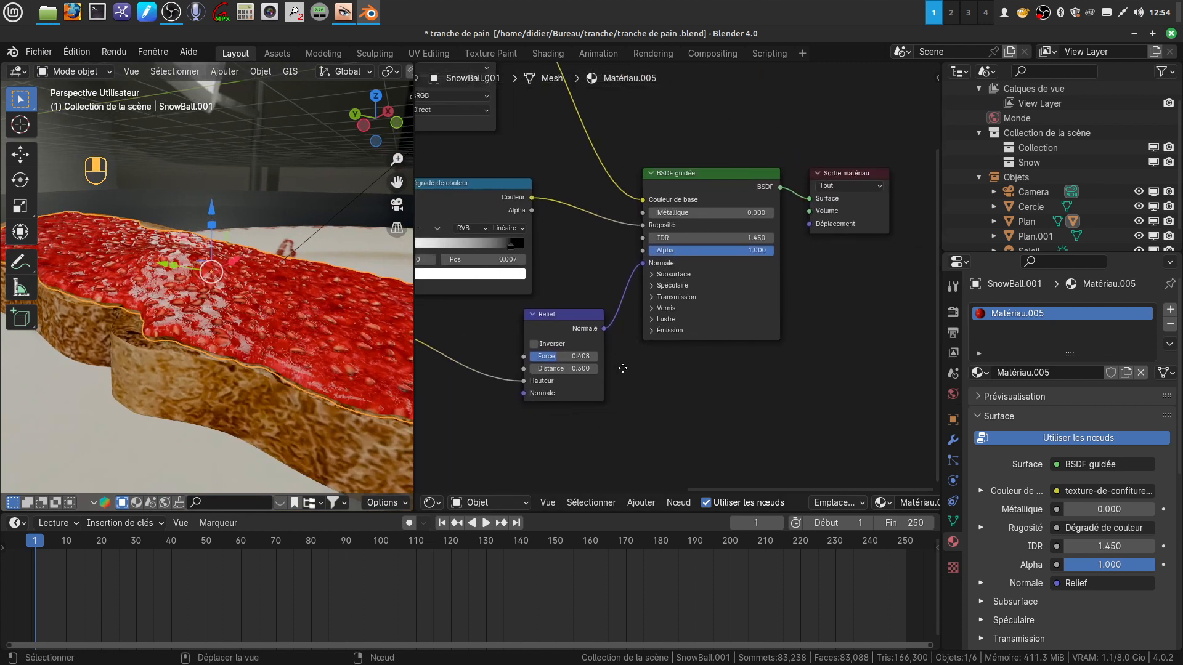
{"action": "left_click", "coordinate": [654, 286]}
{"action": "left_click_drag", "start_coordinate": [710, 315], "coordinate": [664, 315]}
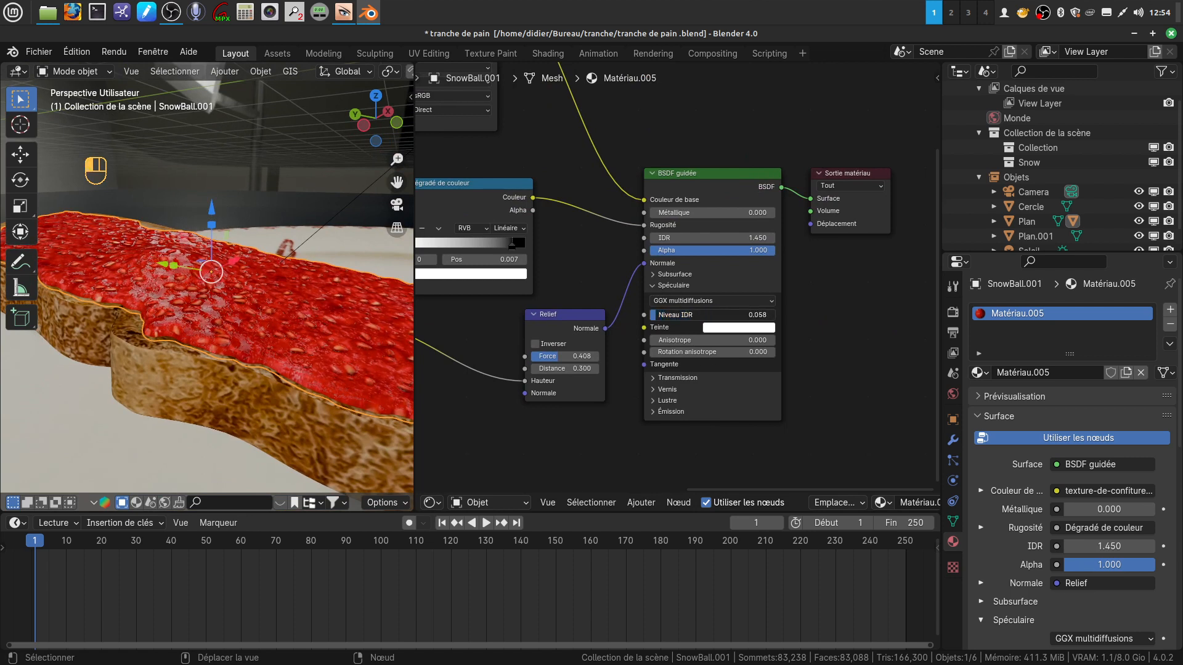
{"action": "middle_click_drag", "start_coordinate": [218, 392], "coordinate": [311, 397]}
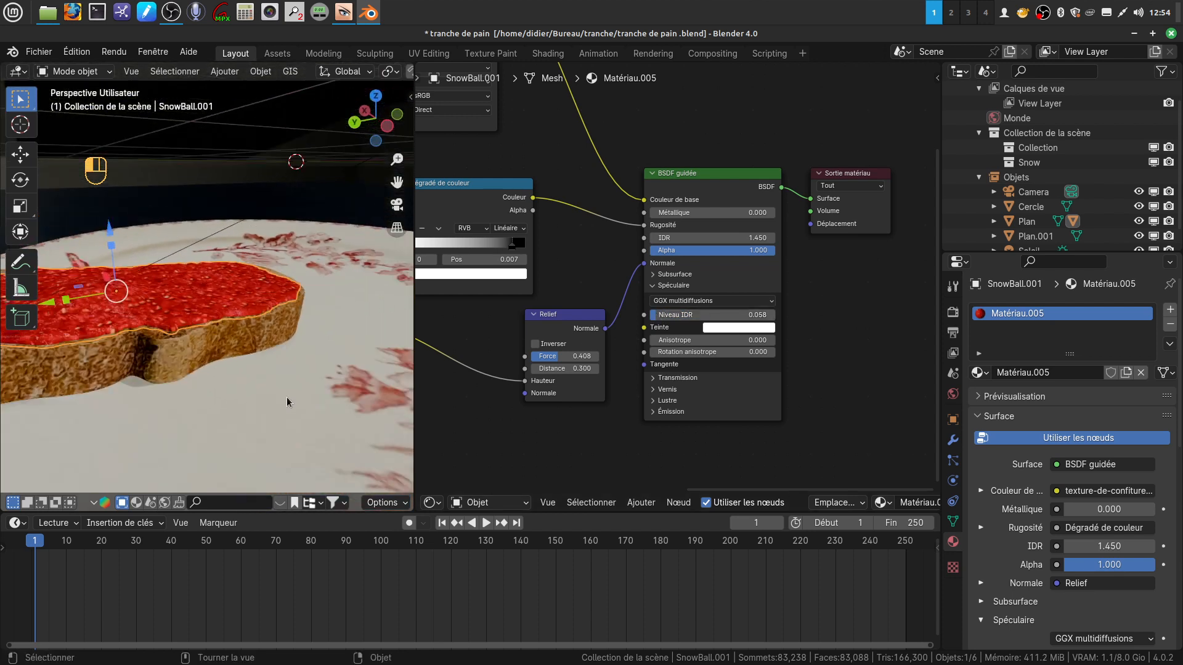
{"action": "left_click", "coordinate": [287, 402]}
{"action": "middle_click_drag", "start_coordinate": [198, 320], "coordinate": [254, 331]}
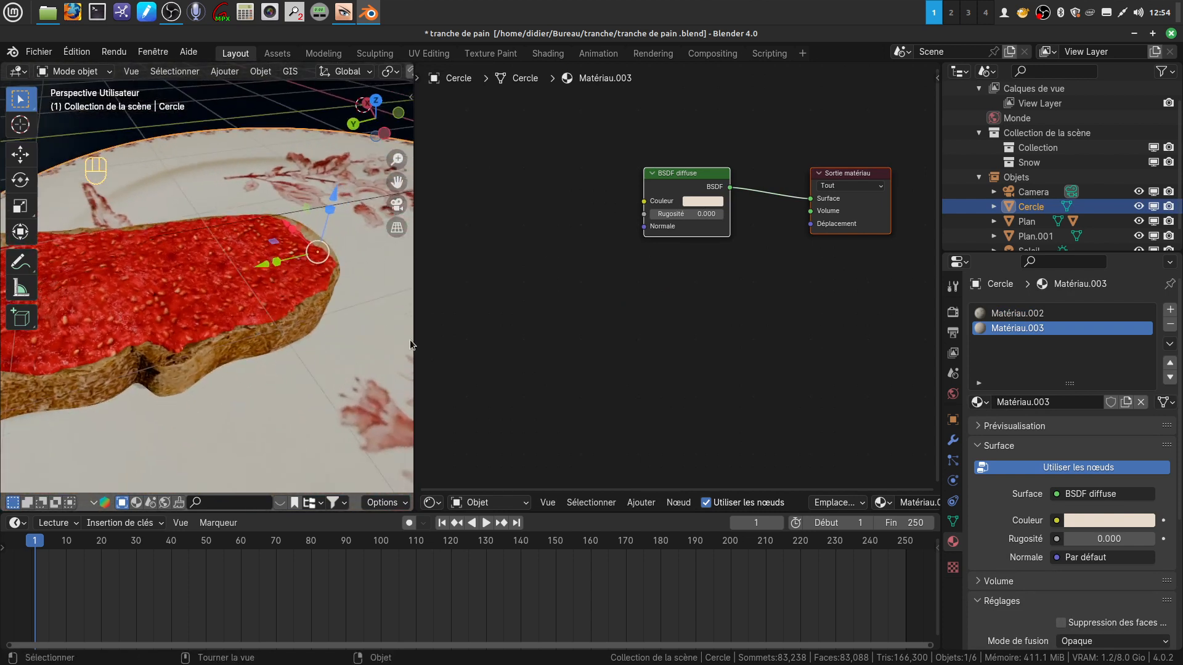
Widen the node editor and reselect the jam layer to bring back its material nodes.
{"action": "left_click_drag", "start_coordinate": [411, 344], "coordinate": [641, 343]}
{"action": "middle_click_drag", "start_coordinate": [641, 344], "coordinate": [234, 288]}
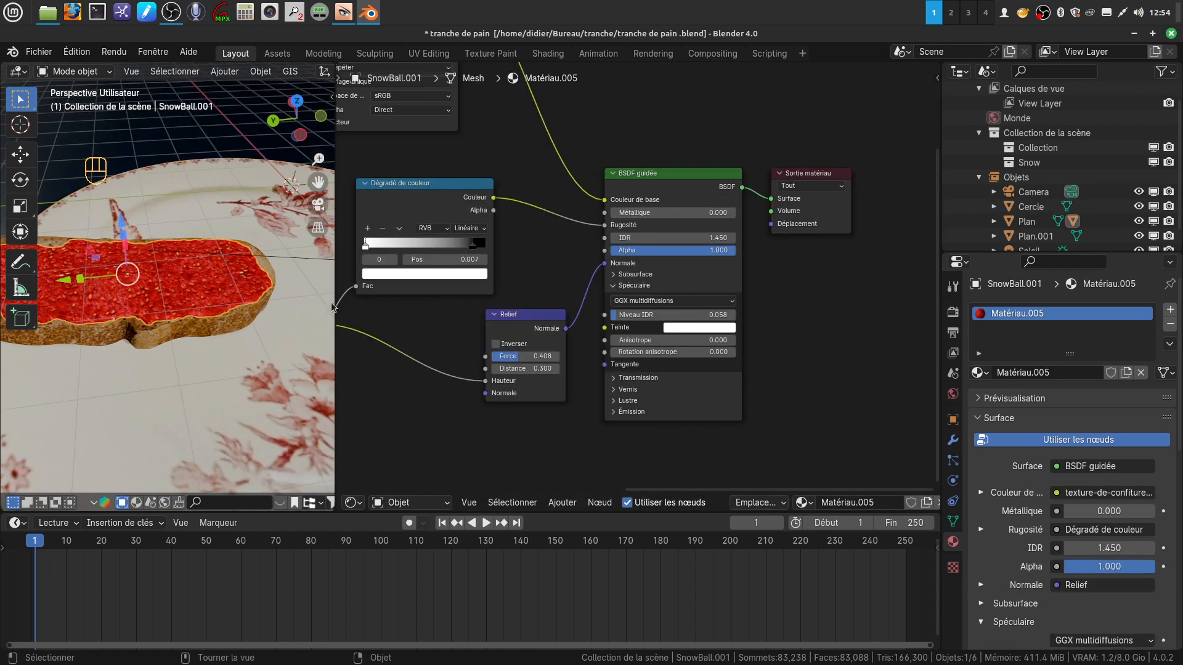
{"action": "middle_click_drag", "start_coordinate": [531, 247], "coordinate": [648, 414]}
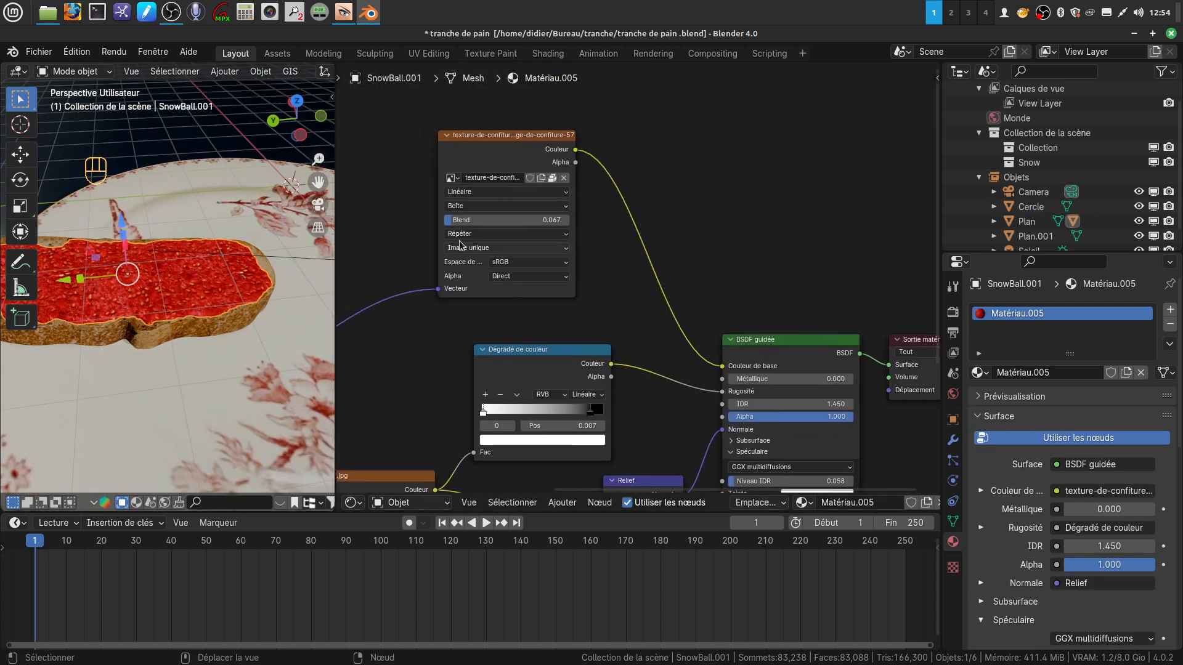
Insert a Gamma node between the jam color texture and the Principled BSDF's Base Color, spacing the nodes apart.
{"action": "left_click_drag", "start_coordinate": [474, 153], "coordinate": [396, 141]}
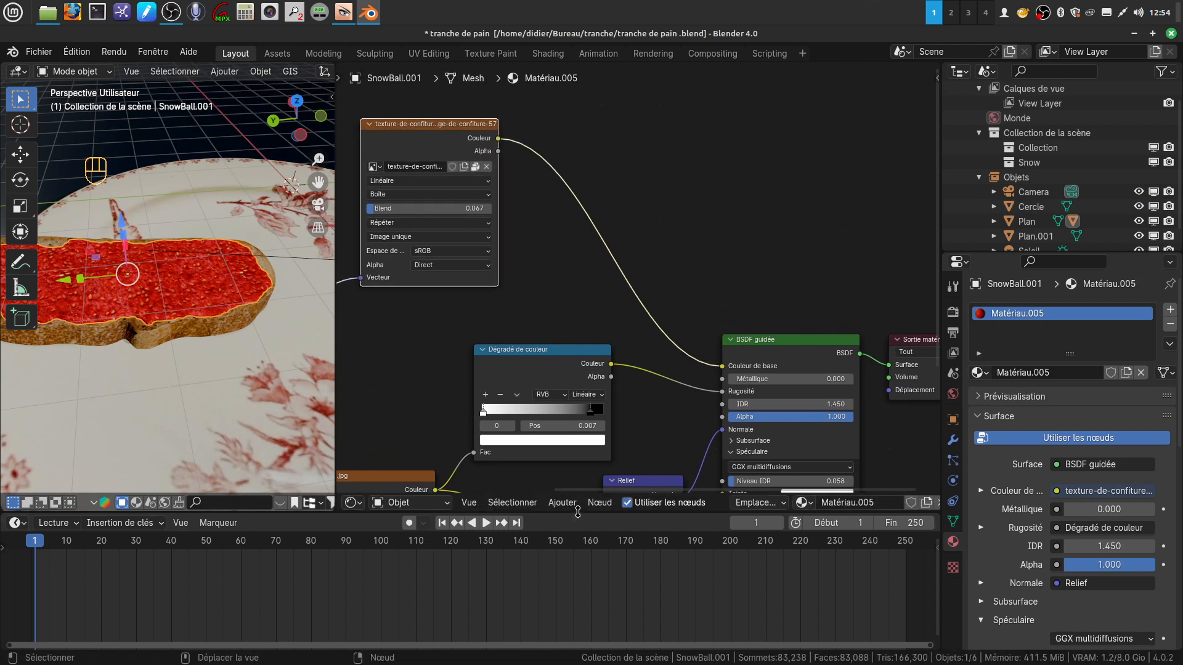
{"action": "left_click", "coordinate": [562, 502]}
{"action": "mouse_move", "coordinate": [578, 406]}
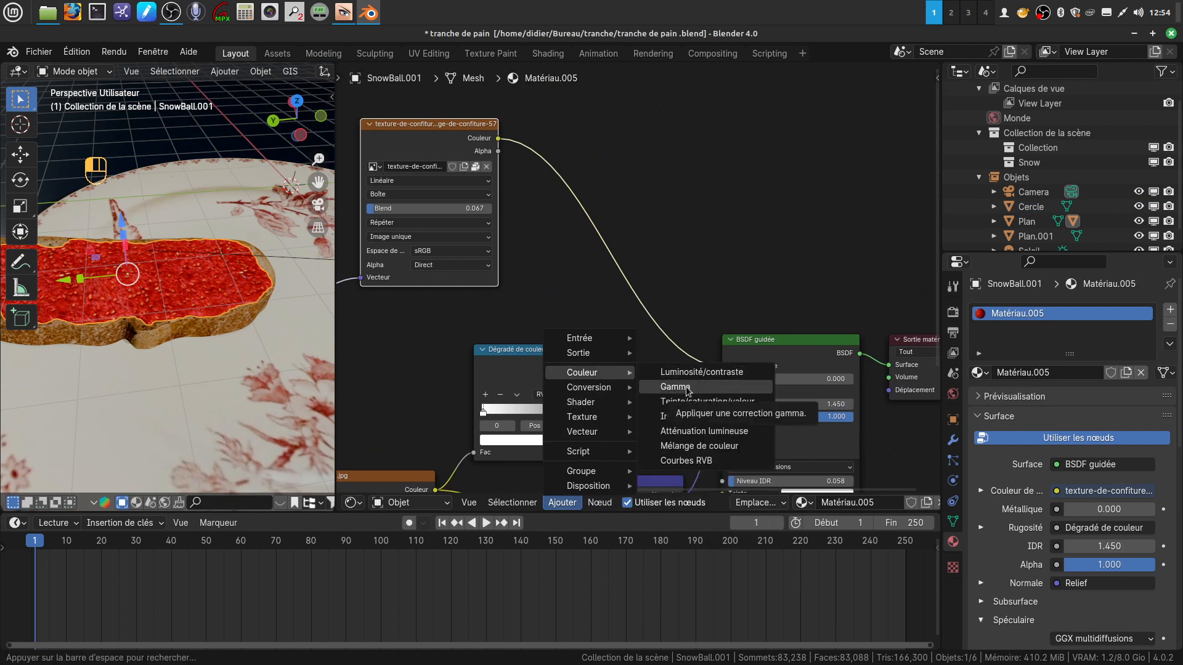
{"action": "left_click", "coordinate": [689, 388]}
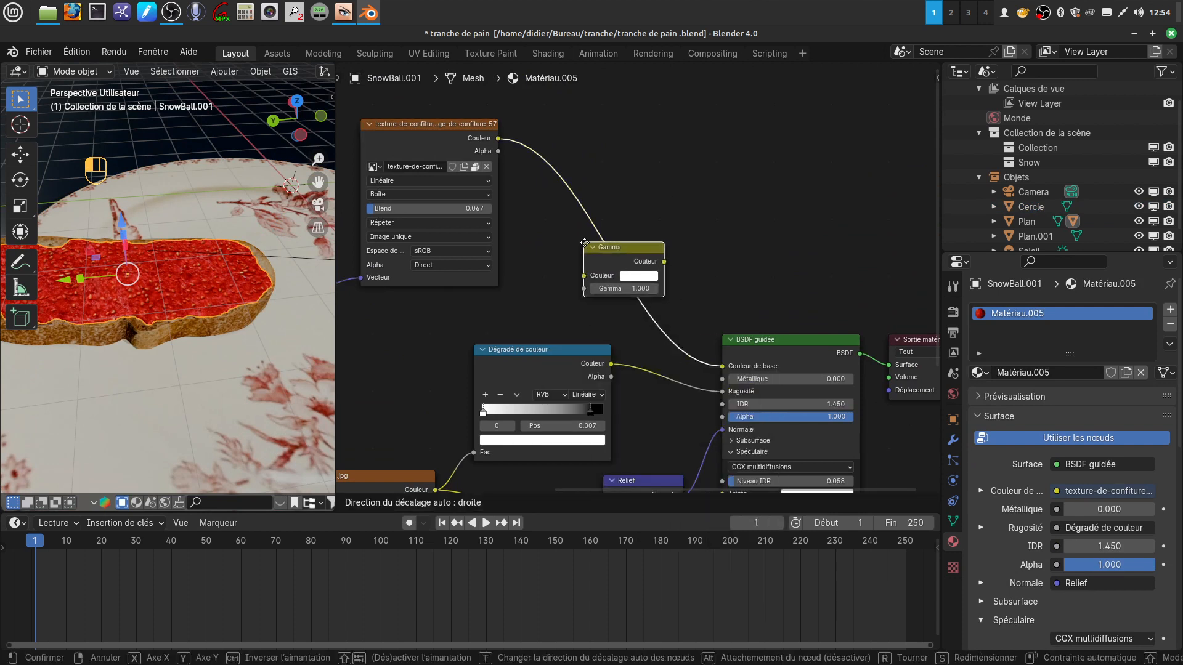
{"action": "left_click", "coordinate": [686, 305]}
{"action": "middle_click_drag", "start_coordinate": [693, 298], "coordinate": [742, 310]}
{"action": "left_click_drag", "start_coordinate": [655, 259], "coordinate": [702, 238]}
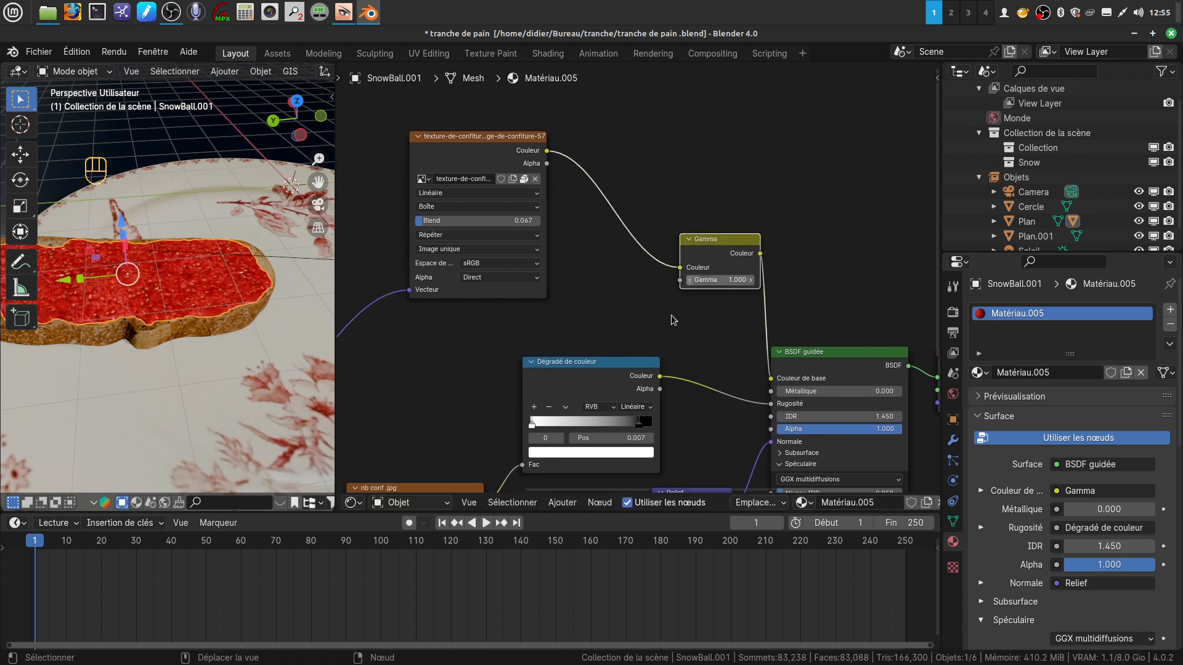
Insert a Brightness/Contrast node between the jam color texture and the Gamma node.
{"action": "left_click", "coordinate": [557, 504]}
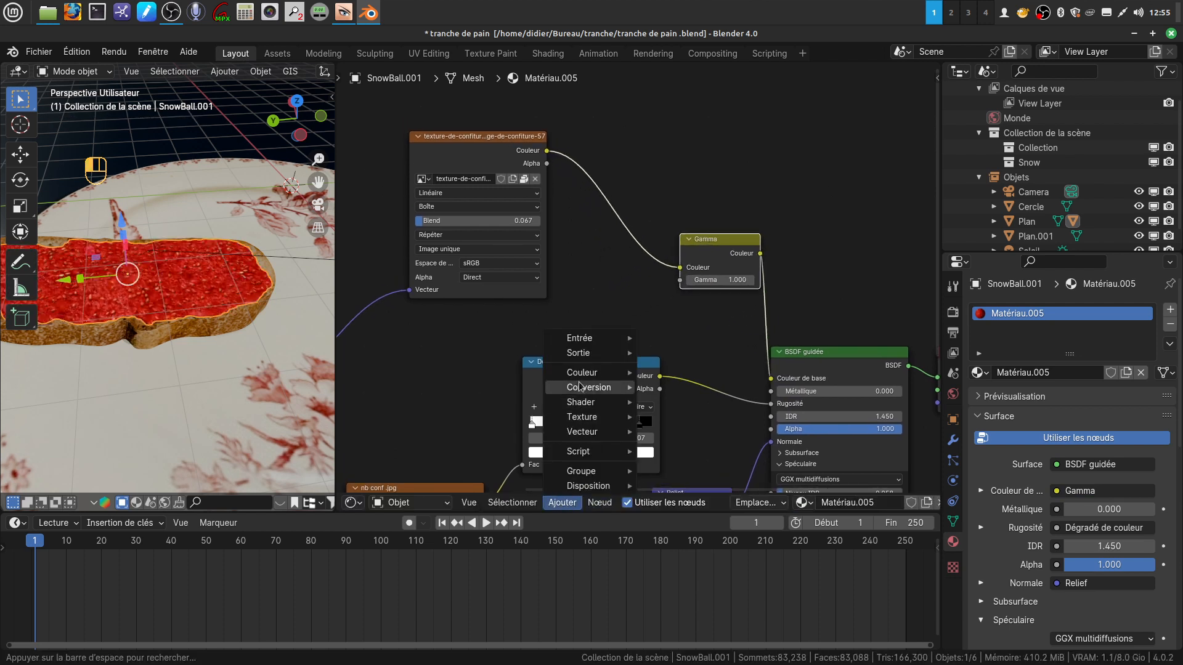
{"action": "mouse_move", "coordinate": [579, 373]}
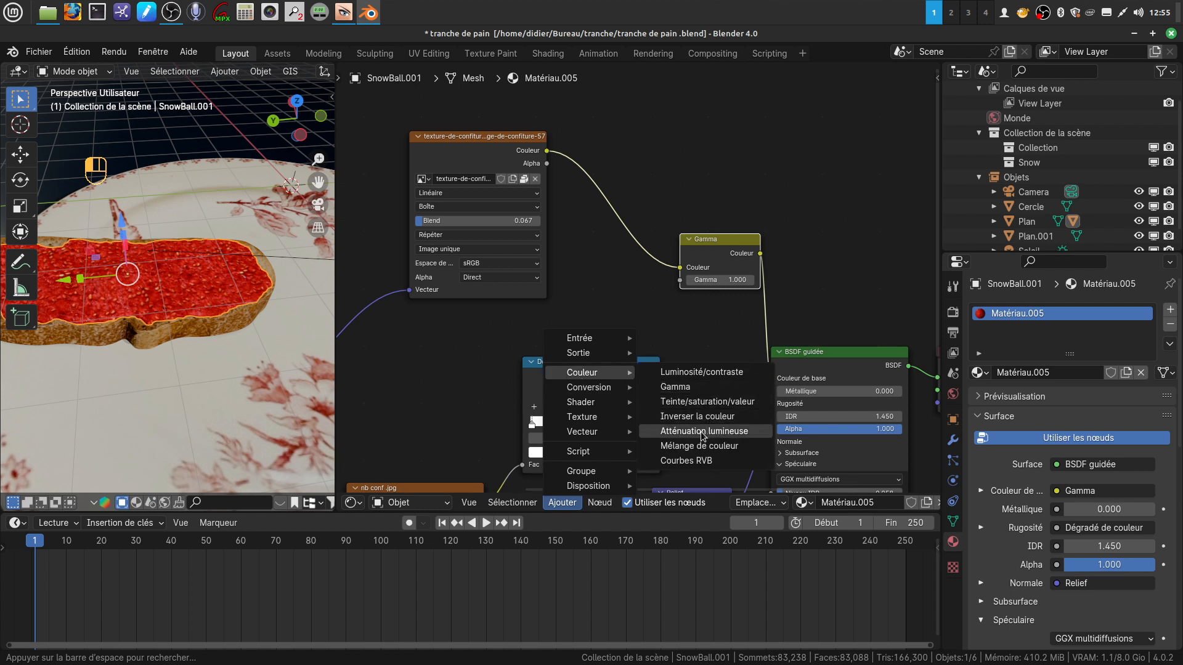
{"action": "left_click", "coordinate": [700, 372]}
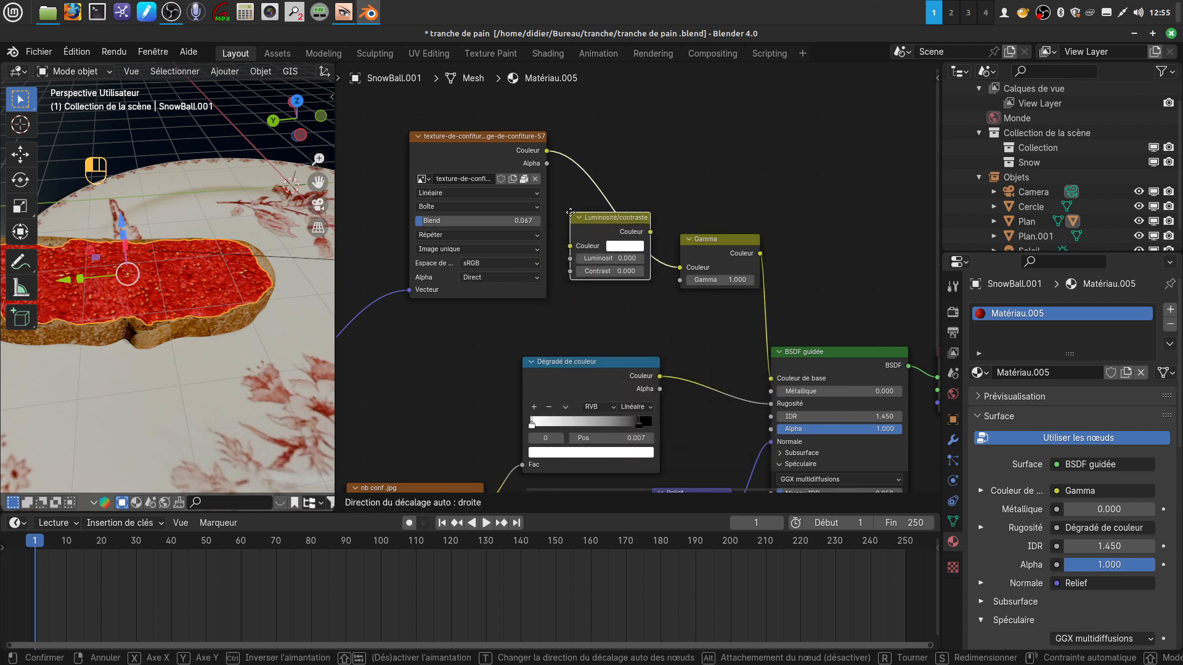
{"action": "left_click", "coordinate": [592, 213]}
Set the Gamma node's value to 1.100 and inspect the jam's color up close.
{"action": "scroll", "coordinate": [199, 321], "scroll_direction": "up", "scroll_amount": 3}
{"action": "middle_click_drag", "start_coordinate": [218, 306], "coordinate": [342, 323]}
{"action": "scroll", "coordinate": [276, 333], "scroll_direction": "up", "scroll_amount": 2}
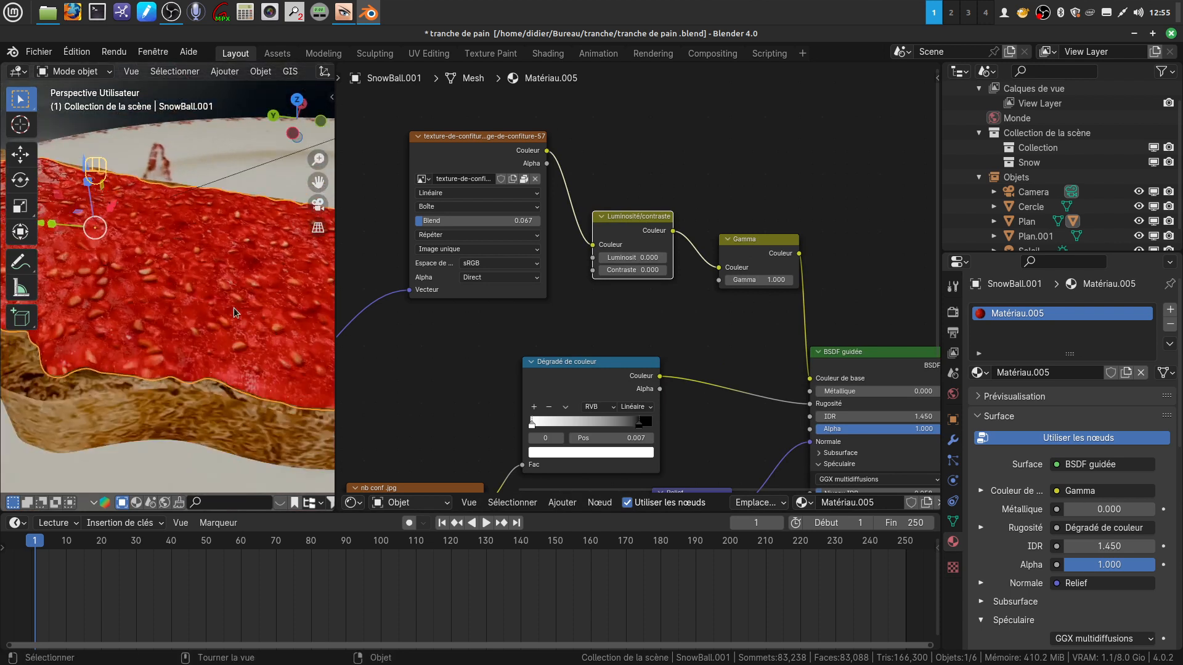
{"action": "middle_click_drag", "start_coordinate": [234, 308], "coordinate": [247, 309]}
{"action": "middle_click_drag", "start_coordinate": [631, 314], "coordinate": [555, 351]}
{"action": "scroll", "coordinate": [590, 356], "scroll_direction": "up", "scroll_amount": 4}
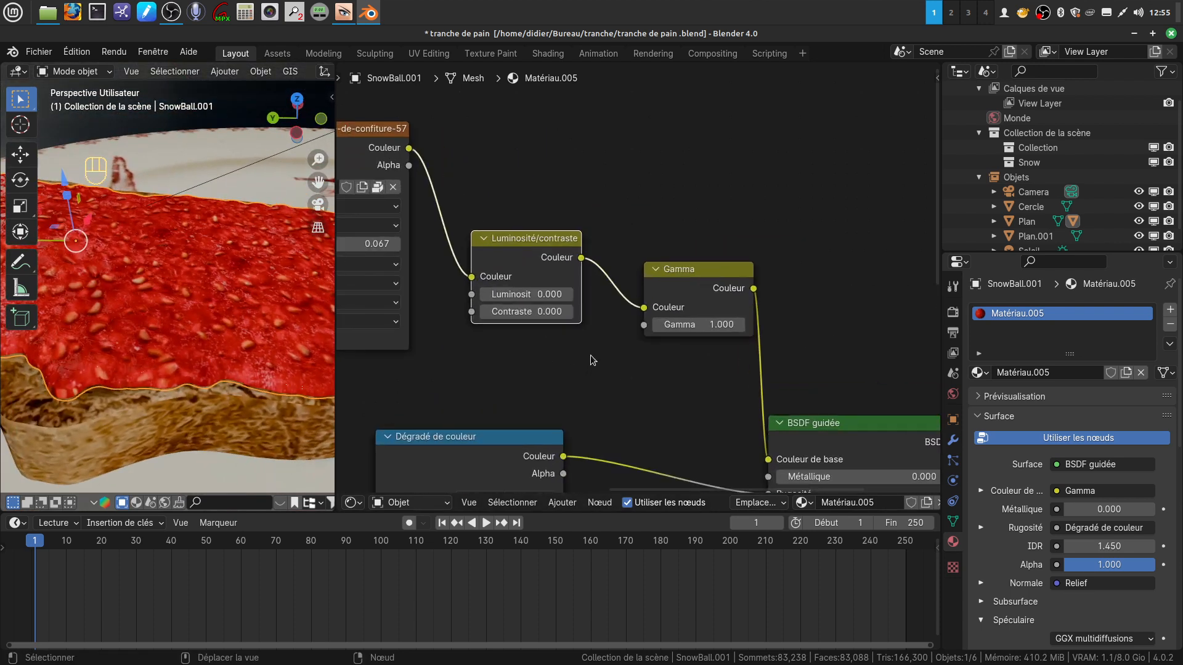
{"action": "scroll", "coordinate": [590, 355], "scroll_direction": "up", "scroll_amount": 1}
{"action": "middle_click_drag", "start_coordinate": [256, 366], "coordinate": [317, 351]}
{"action": "mouse_move", "coordinate": [717, 326]}
{"action": "left_mouse_down"}
{"action": "mouse_move", "coordinate": [755, 326]}
{"action": "mouse_move", "coordinate": [663, 325]}
{"action": "mouse_move", "coordinate": [748, 326]}
{"action": "mouse_move", "coordinate": [724, 326]}
{"action": "left_mouse_up"}
{"action": "middle_click_drag", "start_coordinate": [224, 415], "coordinate": [204, 380]}
{"action": "middle_click_drag", "start_coordinate": [549, 353], "coordinate": [610, 351]}
{"action": "scroll", "coordinate": [272, 360], "scroll_direction": "down", "scroll_amount": 1}
{"action": "middle_click_drag", "start_coordinate": [301, 371], "coordinate": [36, 434]}
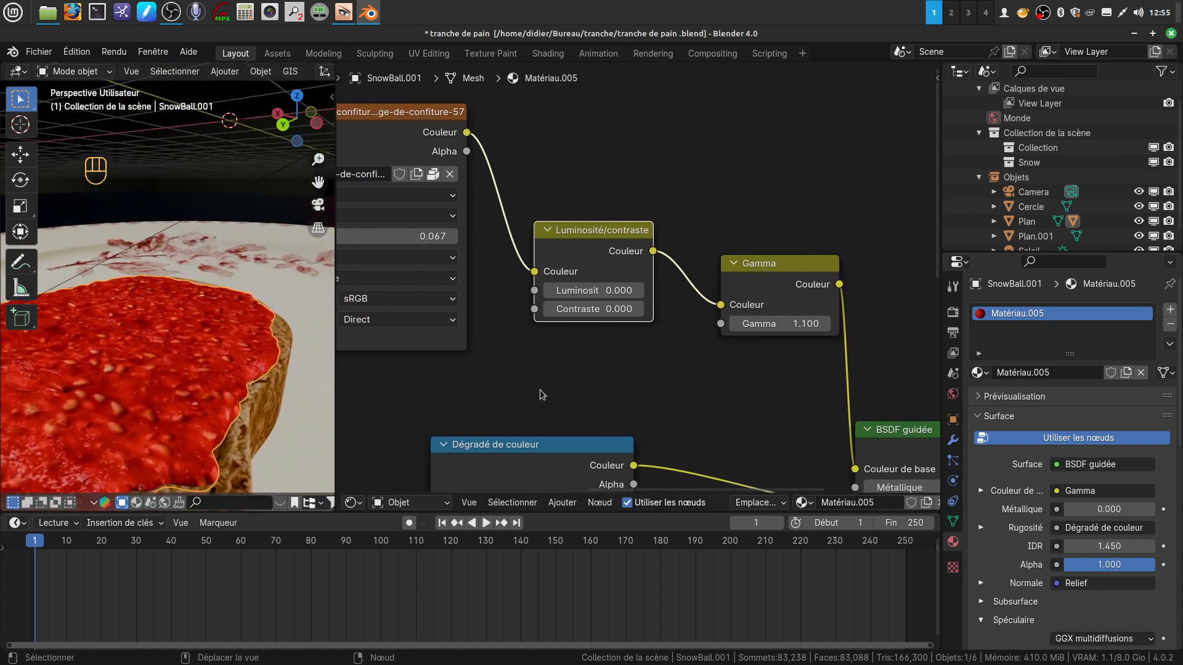
Set the Brightness/Contrast node's brightness to 0.100 and its contrast to 0.200.
{"action": "scroll", "coordinate": [575, 363], "scroll_direction": "up", "scroll_amount": 2}
{"action": "middle_click_drag", "start_coordinate": [576, 362], "coordinate": [585, 356]}
{"action": "mouse_move", "coordinate": [583, 290]}
{"action": "left_mouse_down"}
{"action": "mouse_move", "coordinate": [623, 290]}
{"action": "mouse_move", "coordinate": [583, 290]}
{"action": "left_mouse_up"}
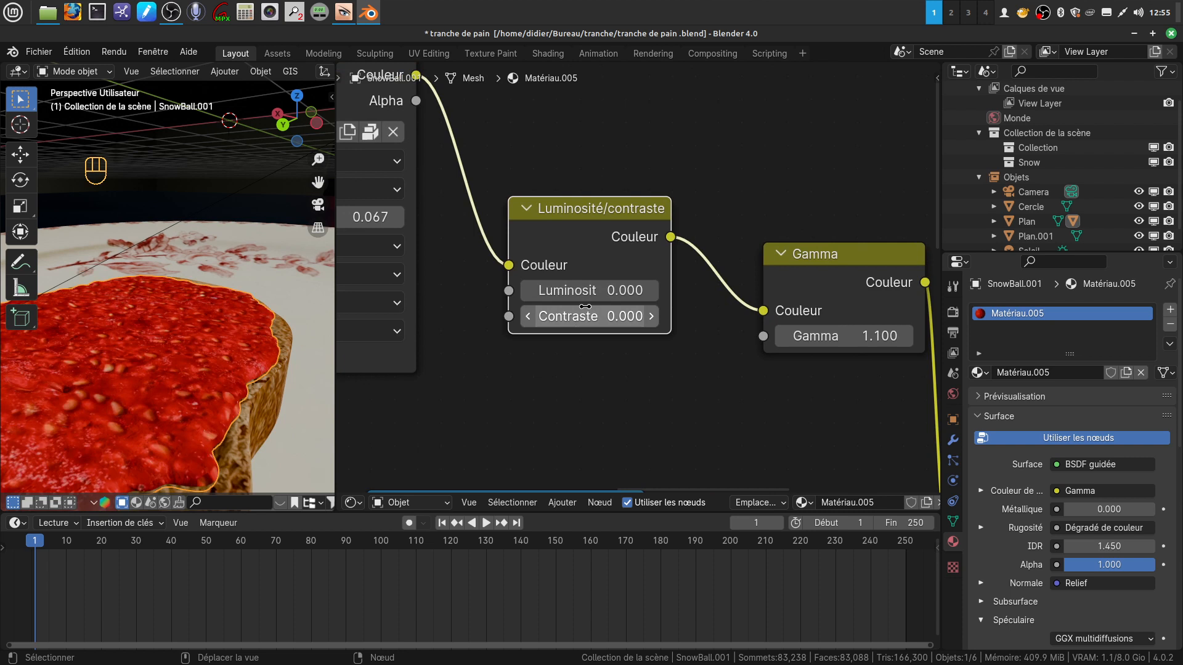
{"action": "left_click", "coordinate": [642, 298]}
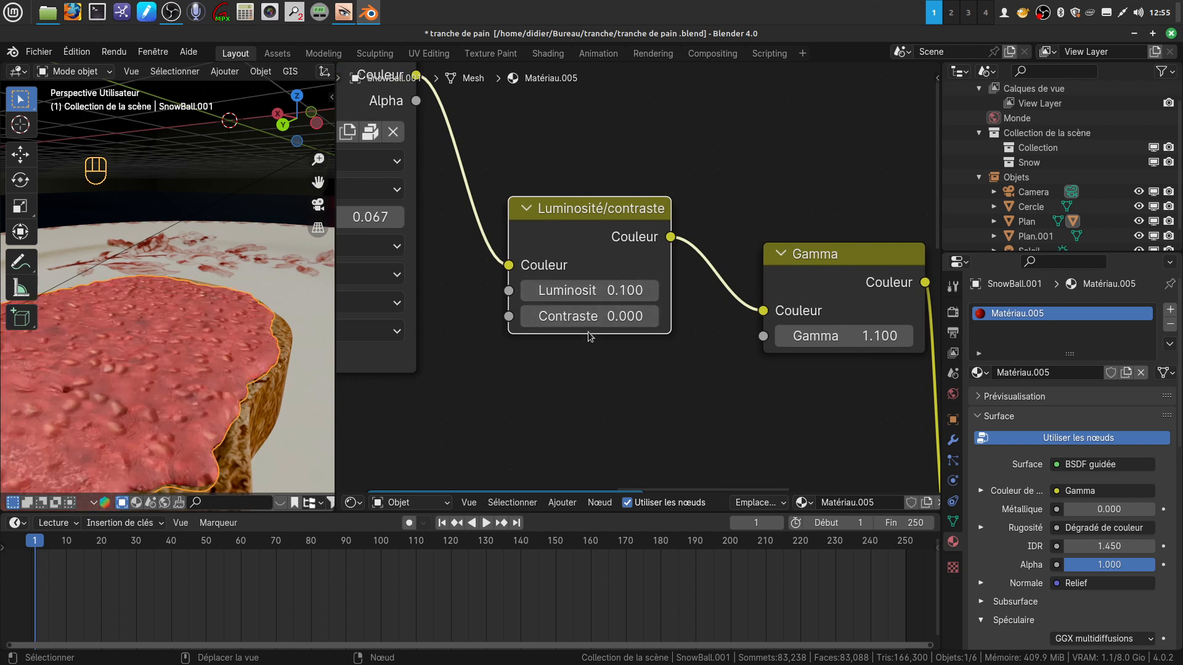
{"action": "left_click_drag", "start_coordinate": [607, 316], "coordinate": [619, 316]}
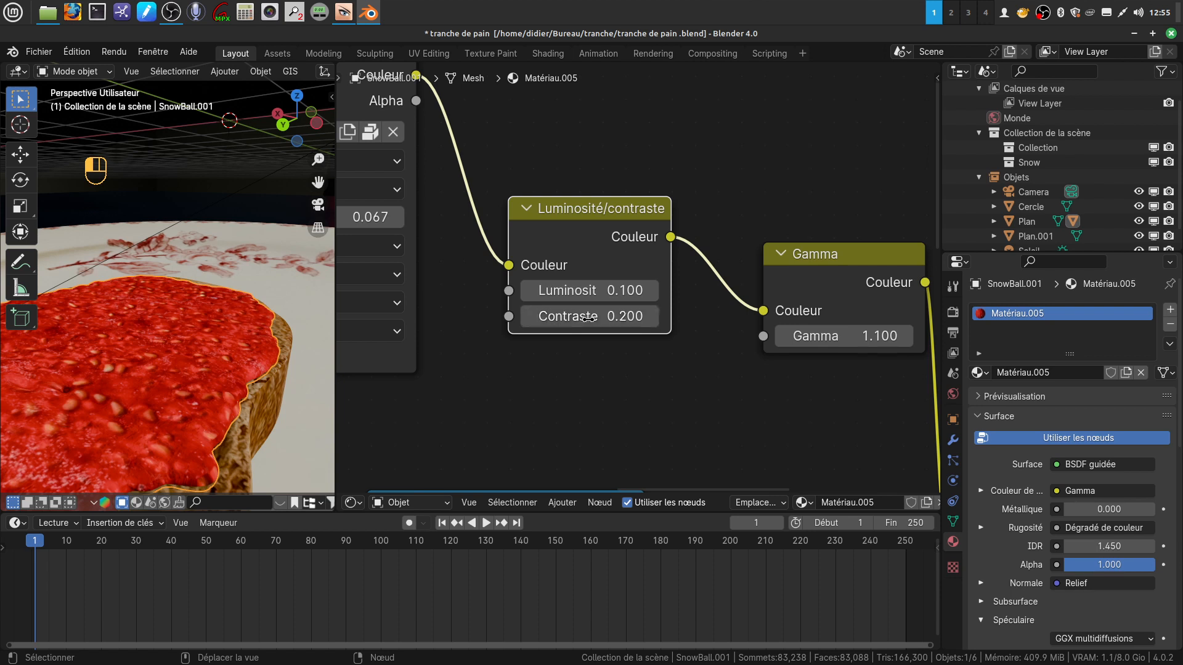
Check the whole jam slice, then merge the node editor area into the 3D viewport.
{"action": "middle_click_drag", "start_coordinate": [277, 431], "coordinate": [284, 344]}
{"action": "scroll", "coordinate": [267, 387], "scroll_direction": "down", "scroll_amount": 3}
{"action": "scroll", "coordinate": [353, 426], "scroll_direction": "down", "scroll_amount": 1}
{"action": "scroll", "coordinate": [231, 397], "scroll_direction": "down", "scroll_amount": 2}
{"action": "left_click", "coordinate": [235, 387]}
{"action": "middle_click_drag", "start_coordinate": [236, 386], "coordinate": [271, 408]}
{"action": "right_click", "coordinate": [337, 444]}
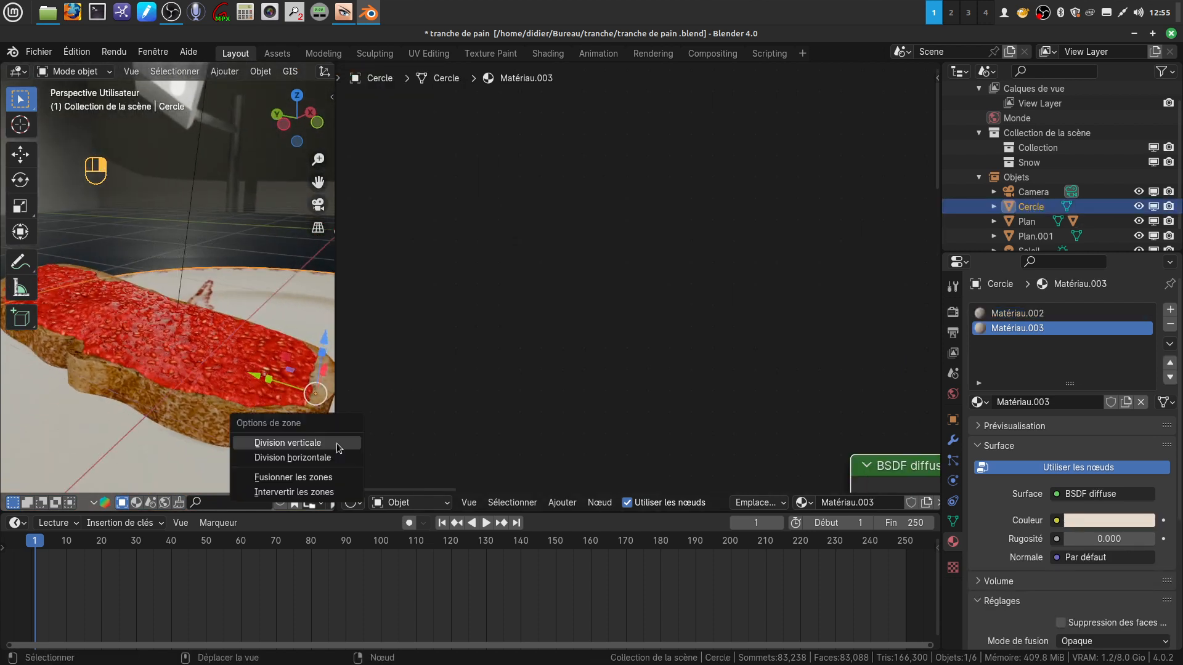
{"action": "left_click", "coordinate": [343, 477]}
Examine the jam-covered slice on its plate in the enlarged viewport with all objects deselected.
{"action": "left_click", "coordinate": [482, 419]}
{"action": "middle_click_drag", "start_coordinate": [483, 420], "coordinate": [519, 389]}
{"action": "left_click", "coordinate": [477, 323]}
{"action": "scroll", "coordinate": [490, 348], "scroll_direction": "up", "scroll_amount": 3}
{"action": "middle_click_drag", "start_coordinate": [490, 347], "coordinate": [438, 351]}
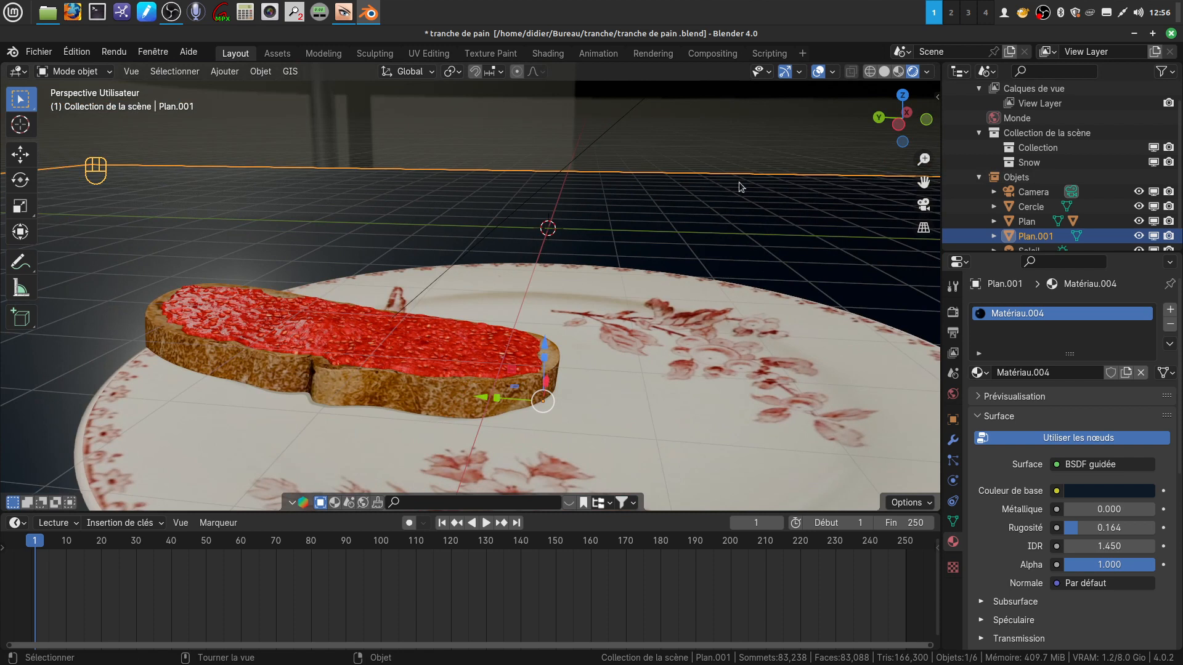
{"action": "left_click", "coordinate": [724, 146]}
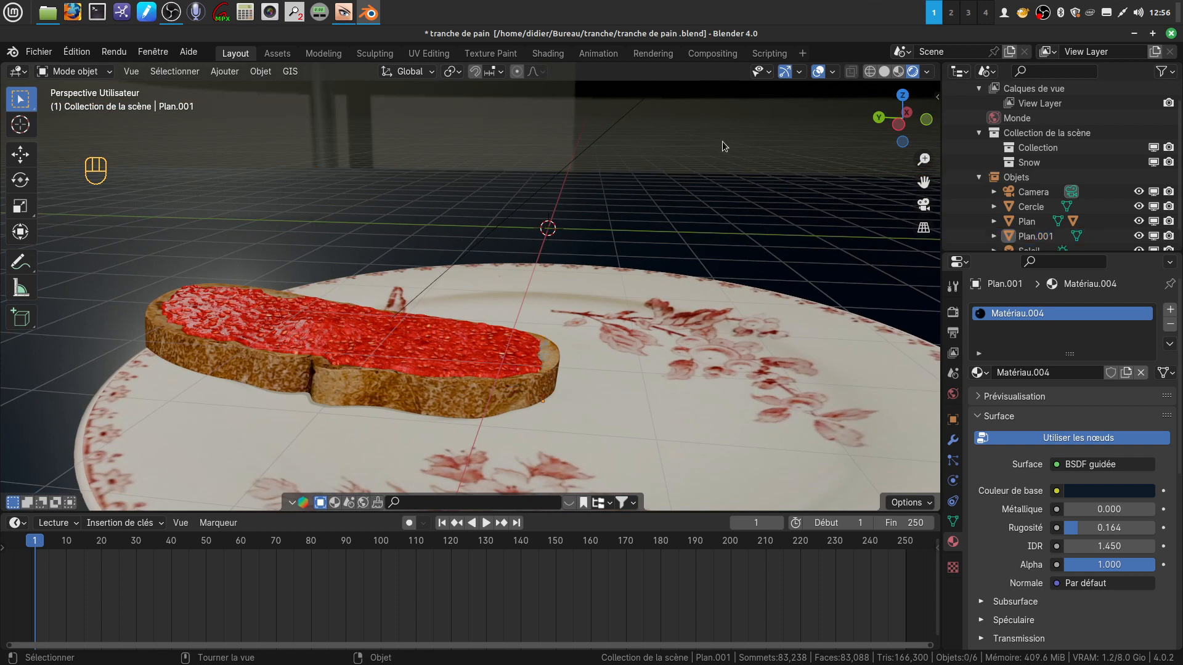
Switch to the file manager's CLÉ USB folder and open the raspberry jam texture .webp image in GIMP.
{"action": "left_click", "coordinate": [1135, 34]}
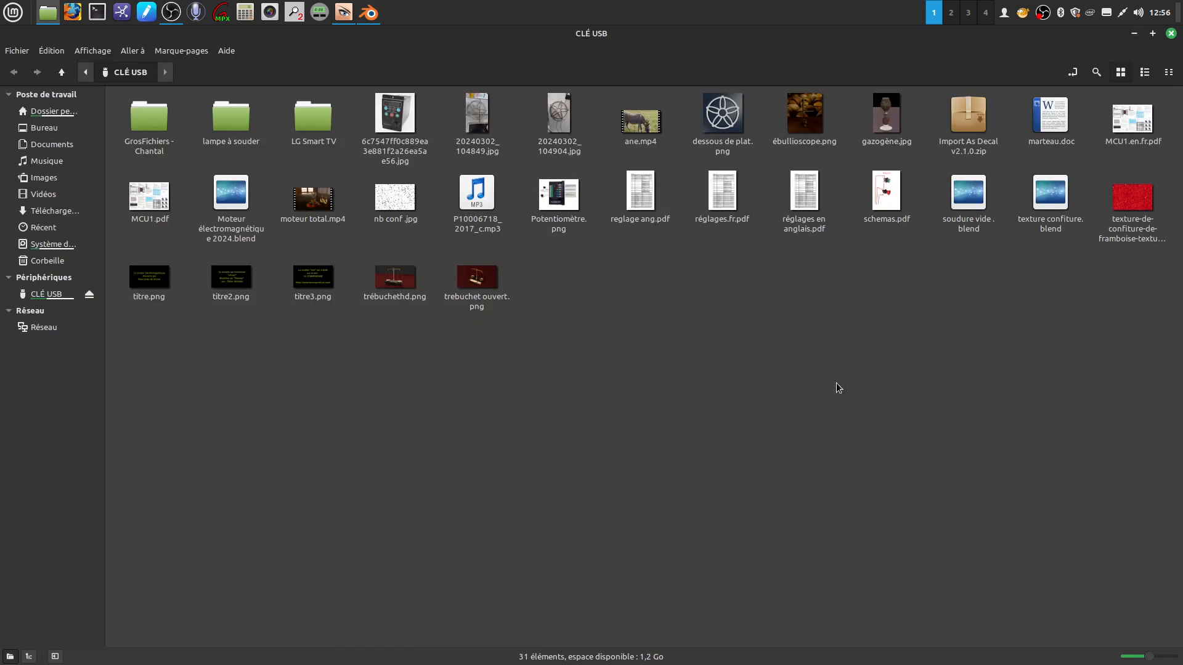
{"action": "right_click", "coordinate": [1122, 203]}
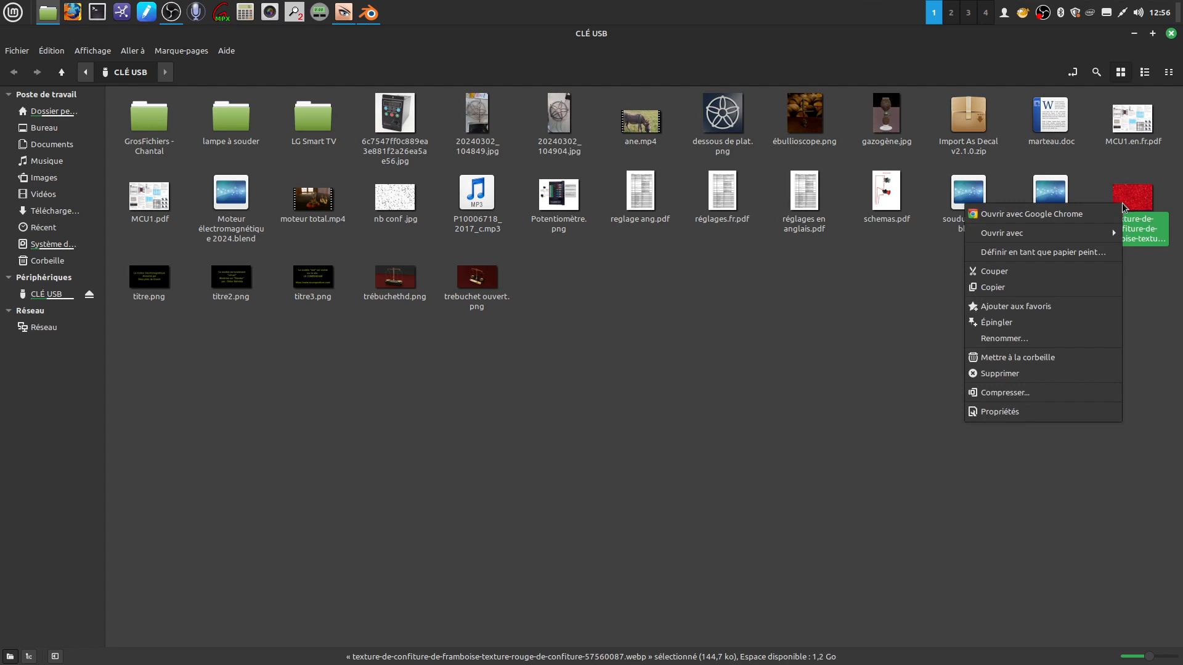
{"action": "mouse_move", "coordinate": [1009, 237]}
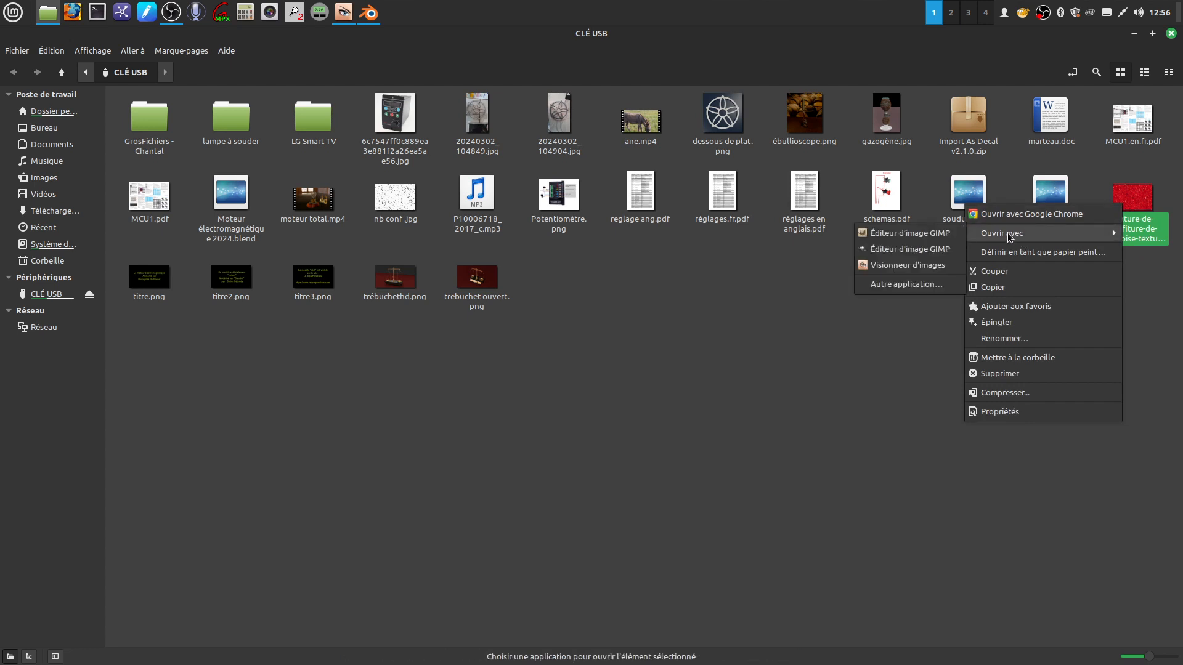
{"action": "left_click", "coordinate": [917, 234]}
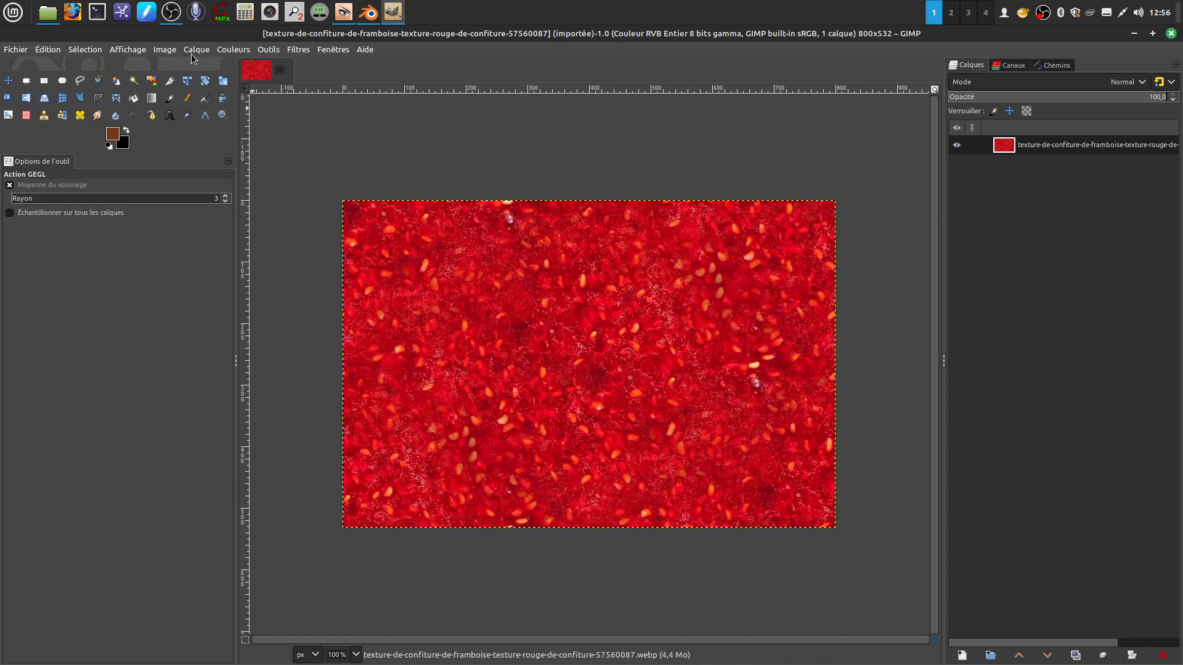
{"action": "left_click", "coordinate": [235, 52]}
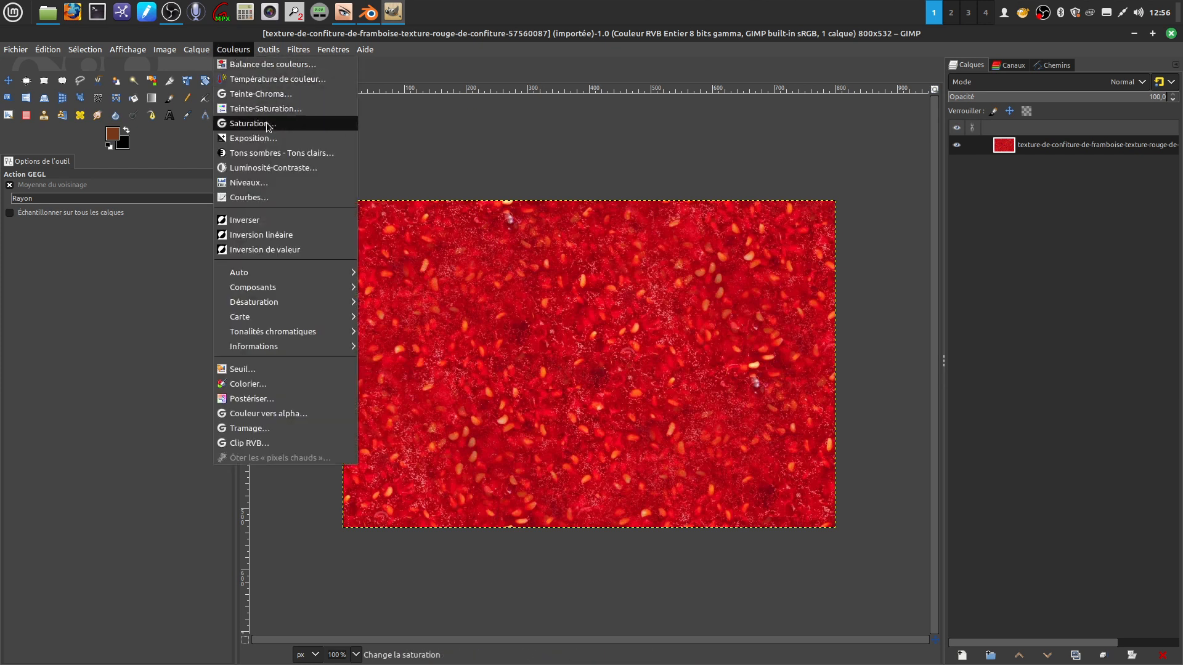
{"action": "left_click", "coordinate": [294, 138]}
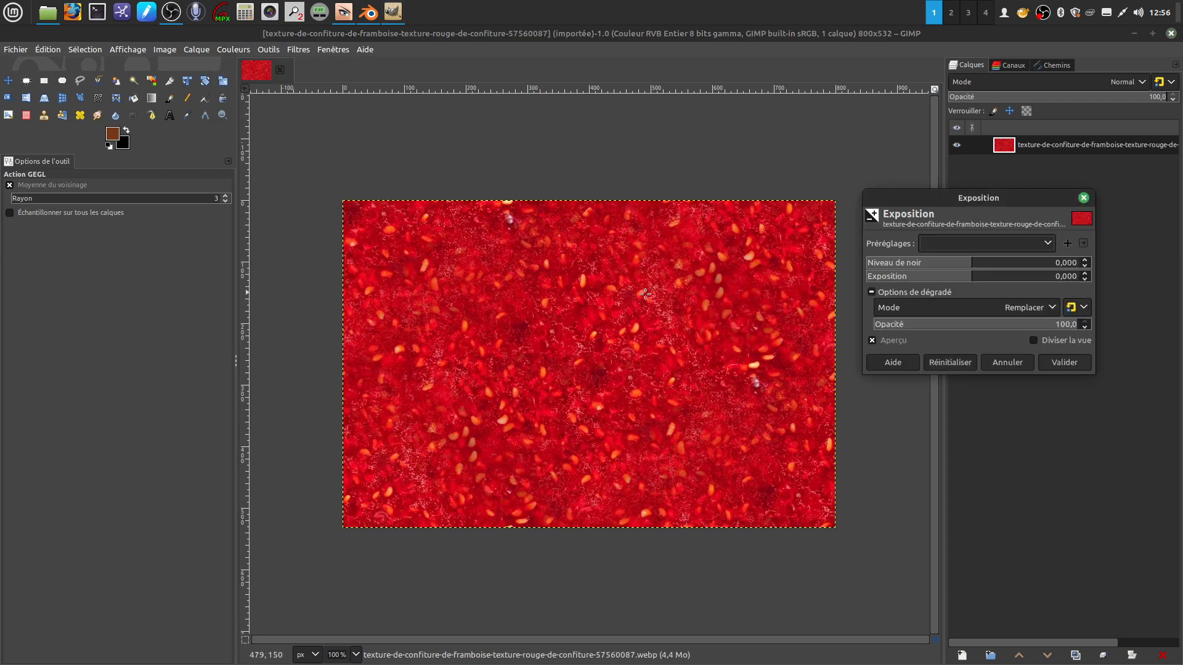
{"action": "left_click", "coordinate": [999, 364]}
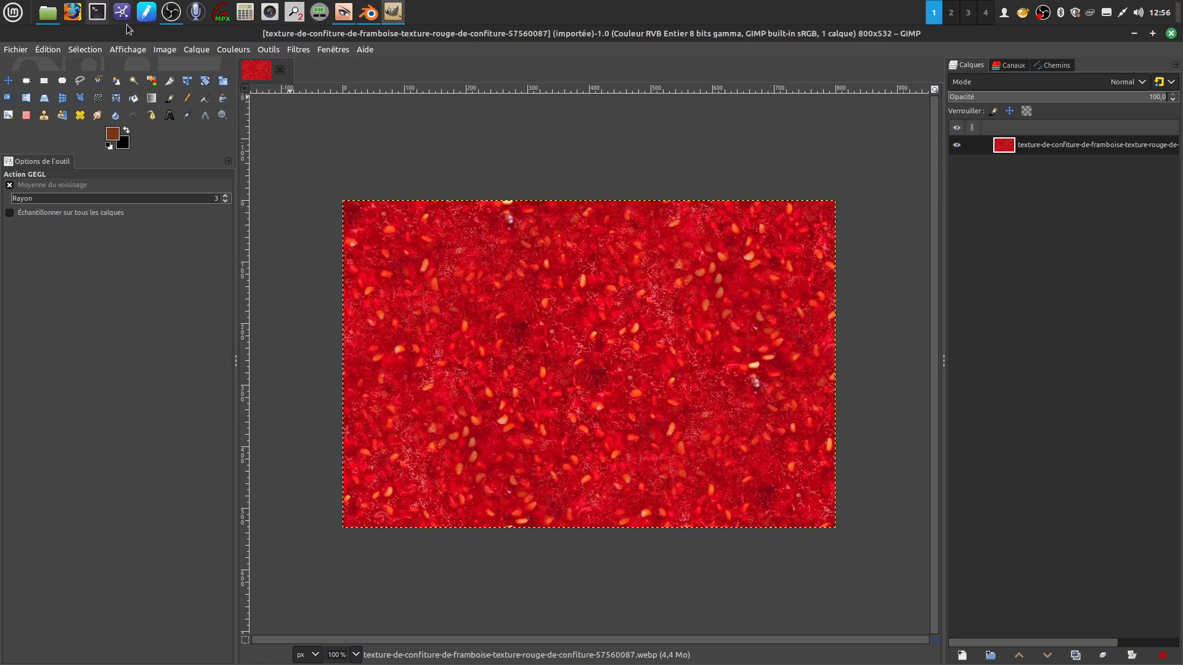
Adjust the jam texture image with Brightness-Contrast, using brightness -16 and contrast 6.
{"action": "left_click", "coordinate": [162, 51]}
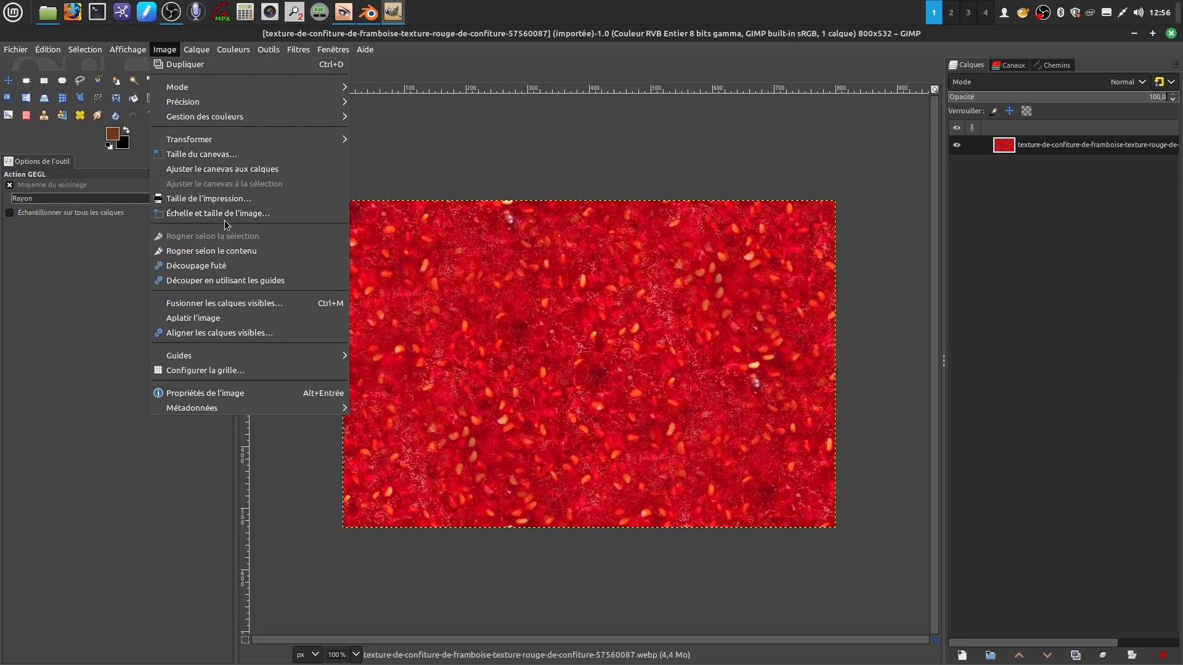
{"action": "mouse_move", "coordinate": [233, 49]}
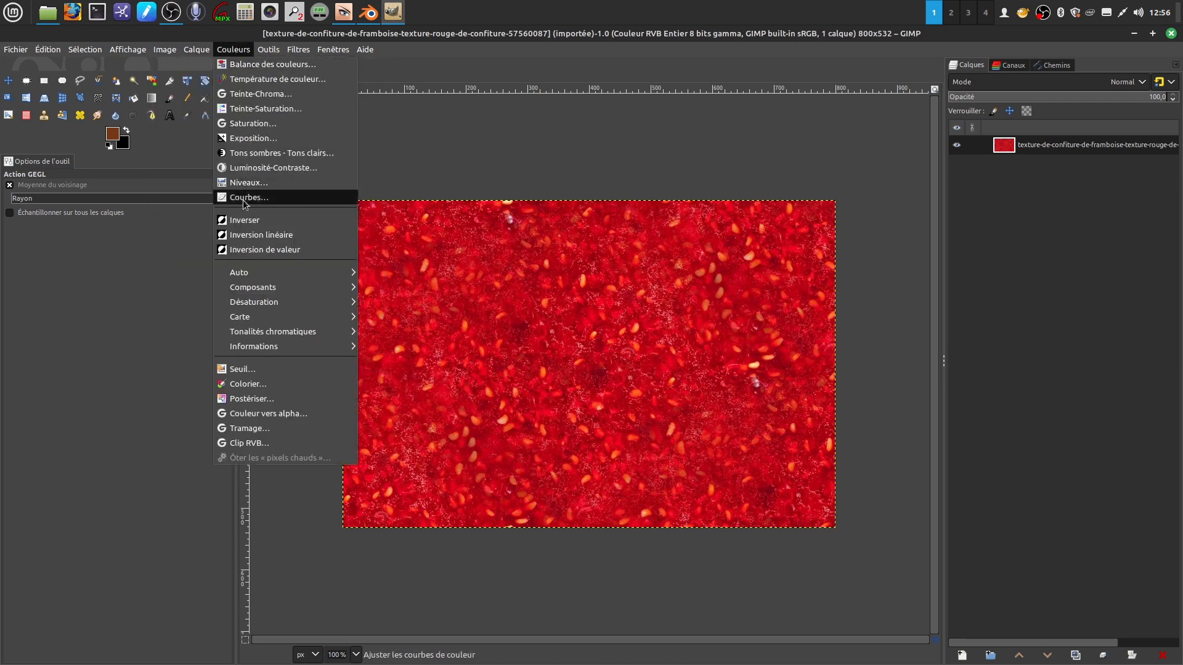
{"action": "left_click", "coordinate": [255, 167]}
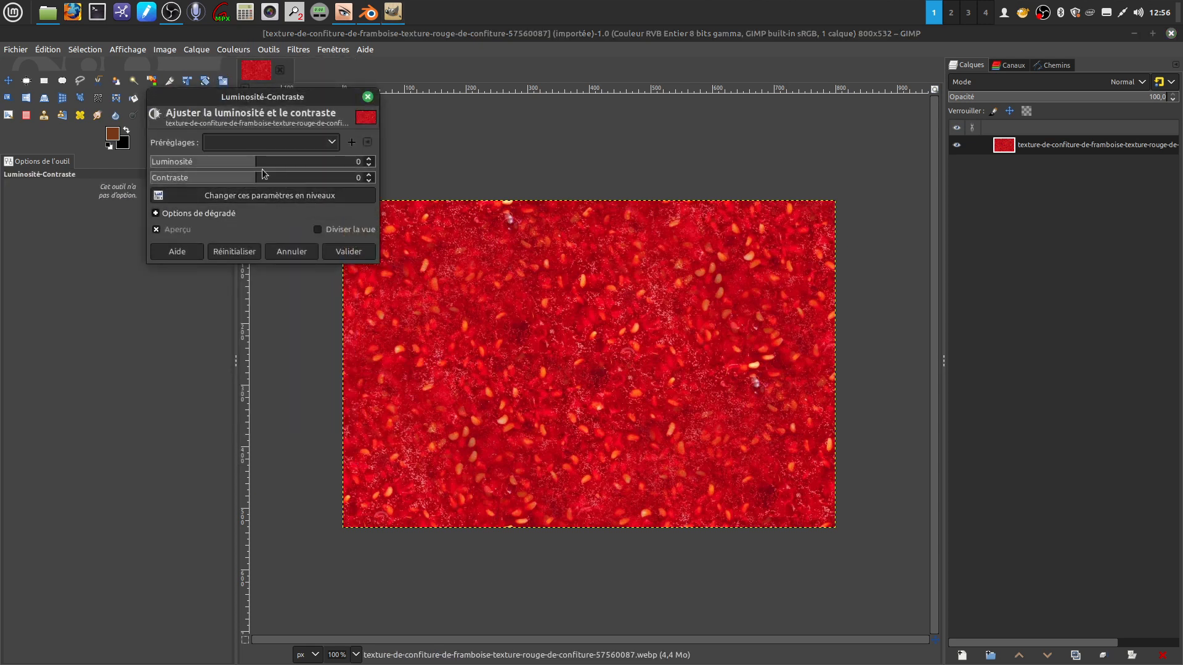
{"action": "left_click_drag", "start_coordinate": [266, 167], "coordinate": [266, 197]}
{"action": "mouse_move", "coordinate": [249, 164]}
{"action": "left_mouse_down"}
{"action": "mouse_move", "coordinate": [214, 167]}
{"action": "mouse_move", "coordinate": [243, 172]}
{"action": "left_mouse_up"}
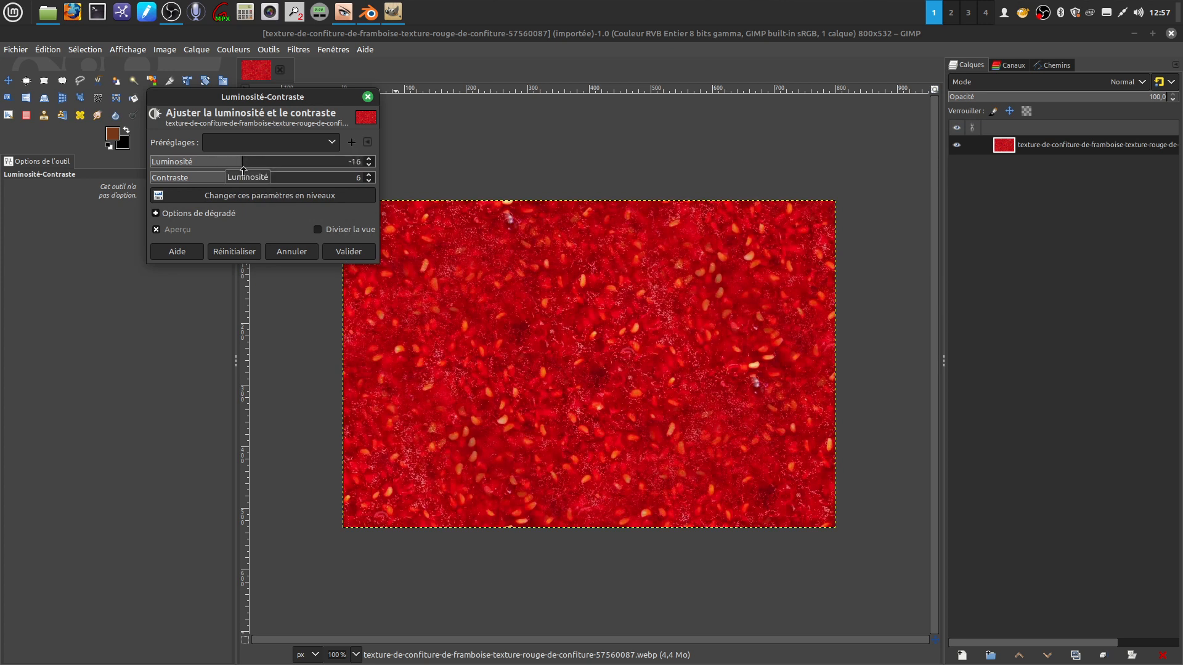
{"action": "left_click", "coordinate": [345, 251]}
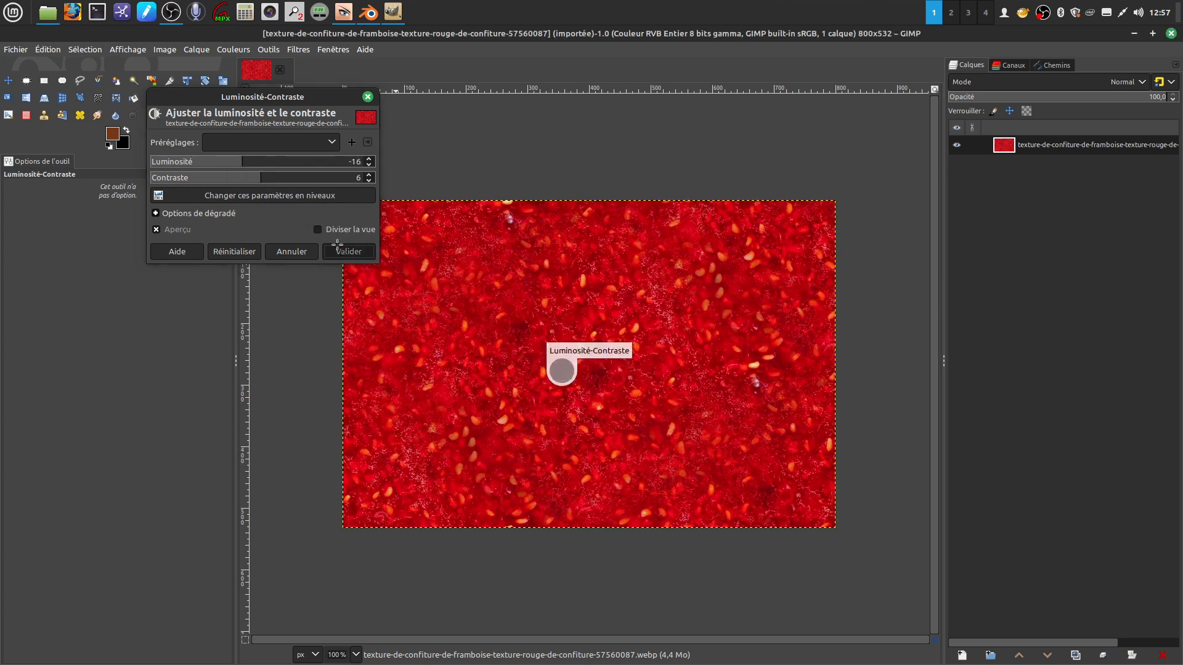
Apply Levels to the jam image with input black point 43, gamma 3.72 and input white point 186.
{"action": "left_click", "coordinate": [233, 49]}
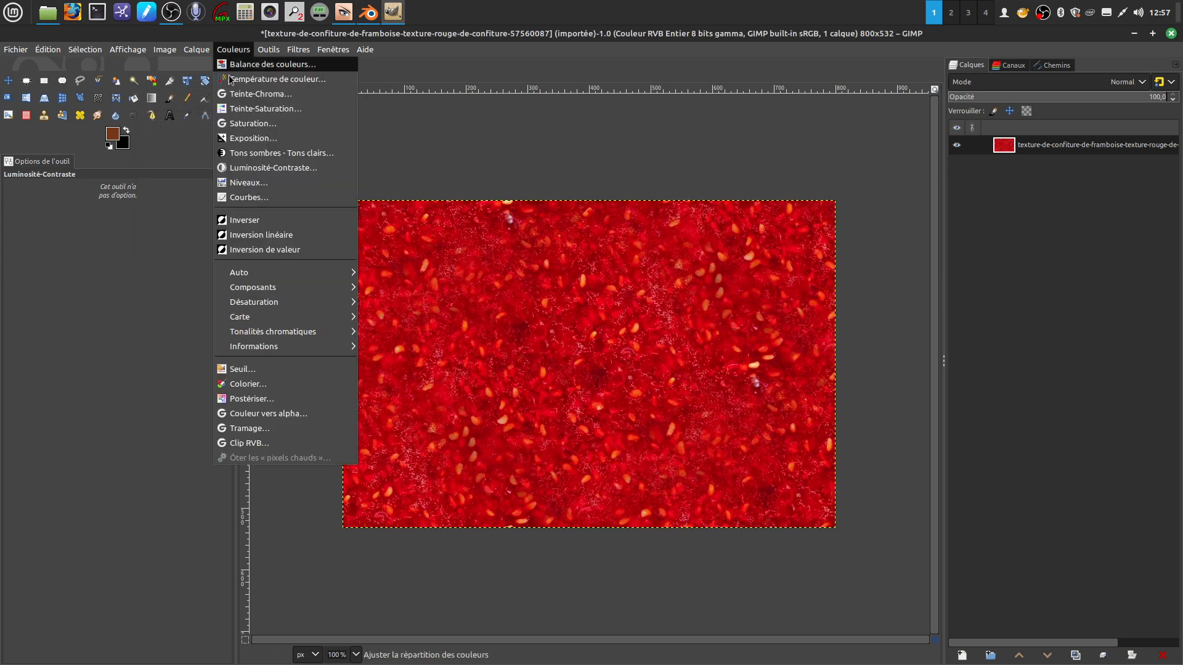
{"action": "left_click", "coordinate": [272, 184]}
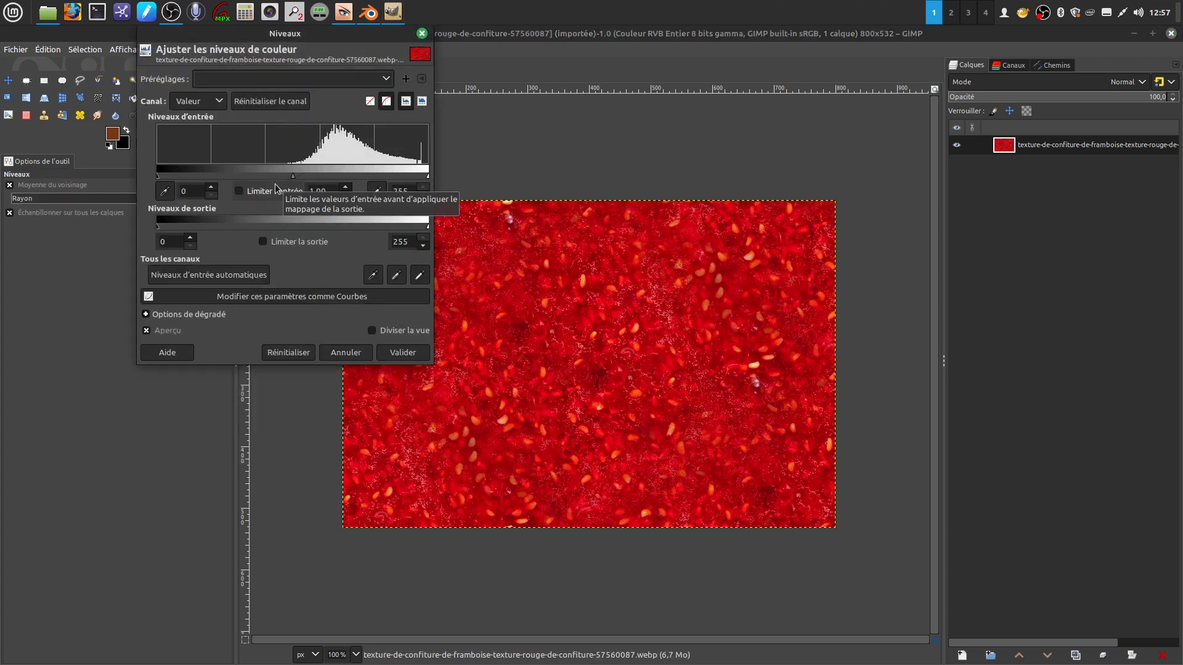
{"action": "left_click_drag", "start_coordinate": [369, 36], "coordinate": [236, 37]}
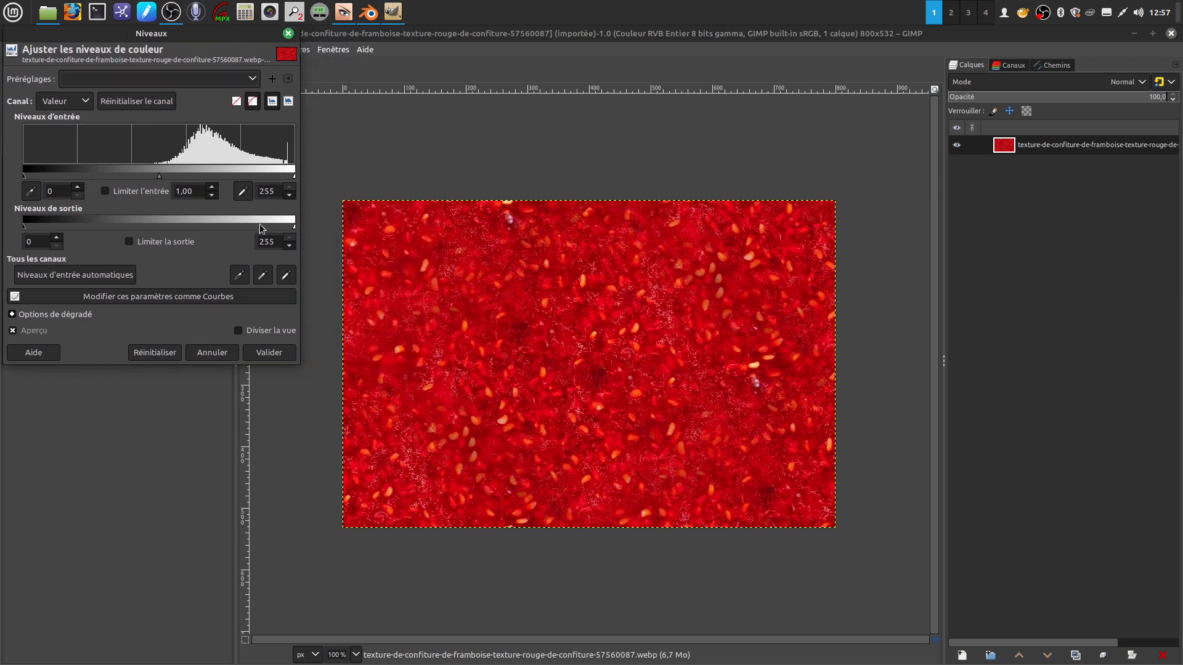
{"action": "left_click_drag", "start_coordinate": [294, 179], "coordinate": [223, 179]}
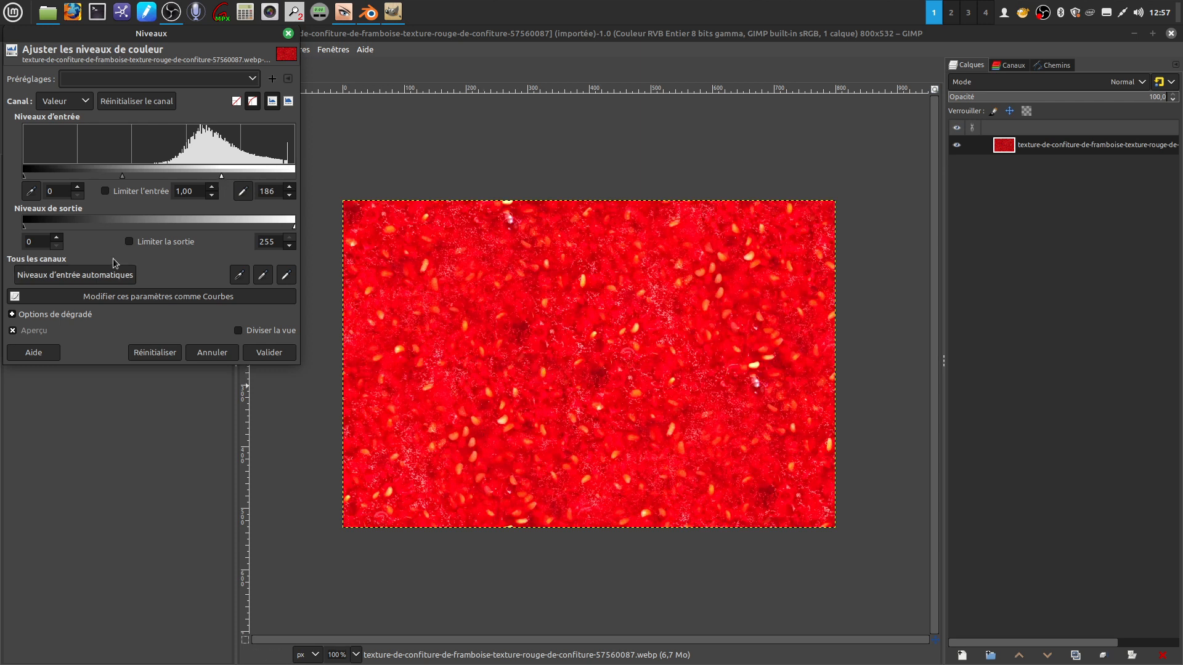
{"action": "left_click_drag", "start_coordinate": [122, 175], "coordinate": [92, 184]}
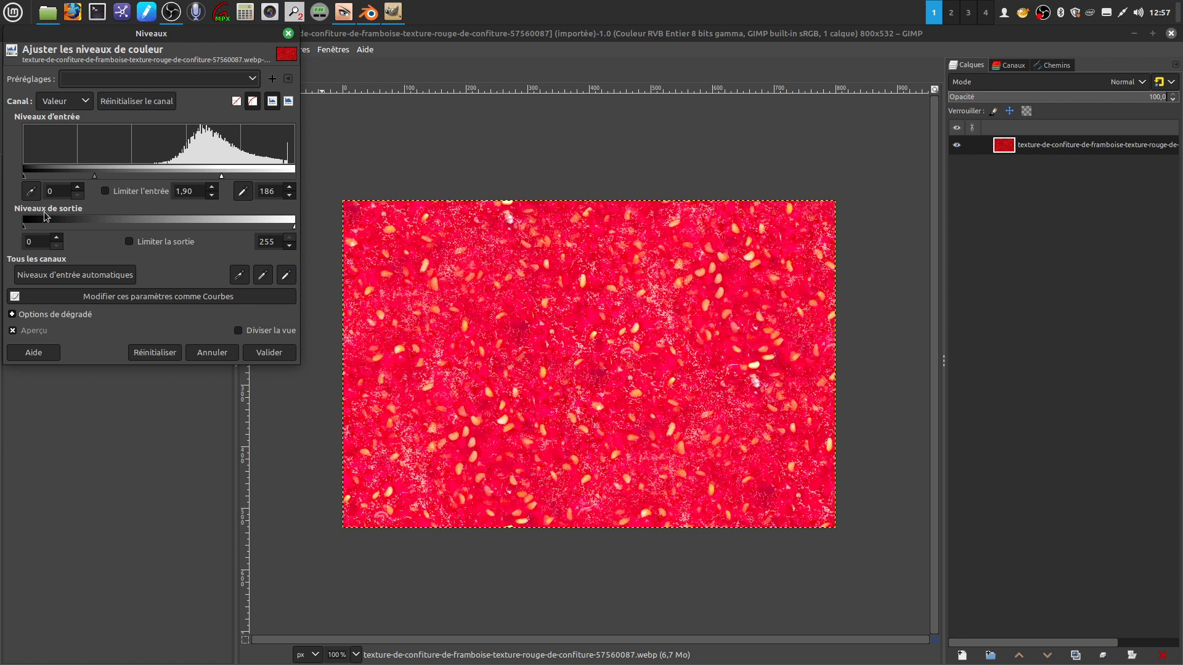
{"action": "left_click_drag", "start_coordinate": [25, 177], "coordinate": [69, 180]}
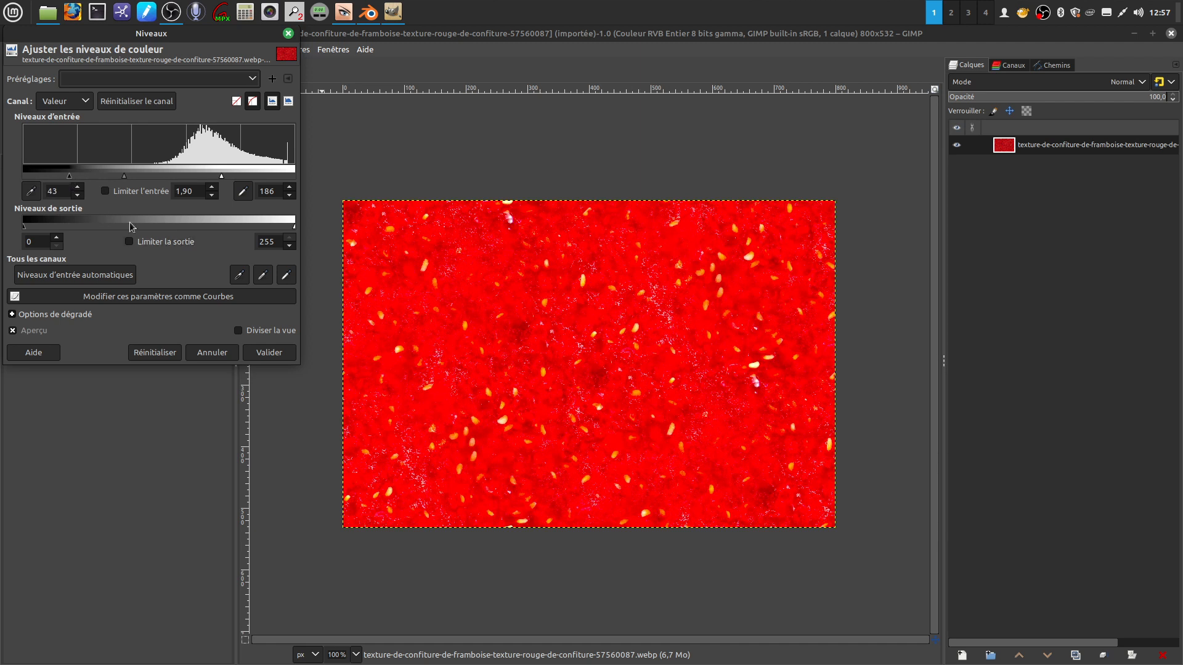
{"action": "left_click_drag", "start_coordinate": [124, 176], "coordinate": [102, 178]}
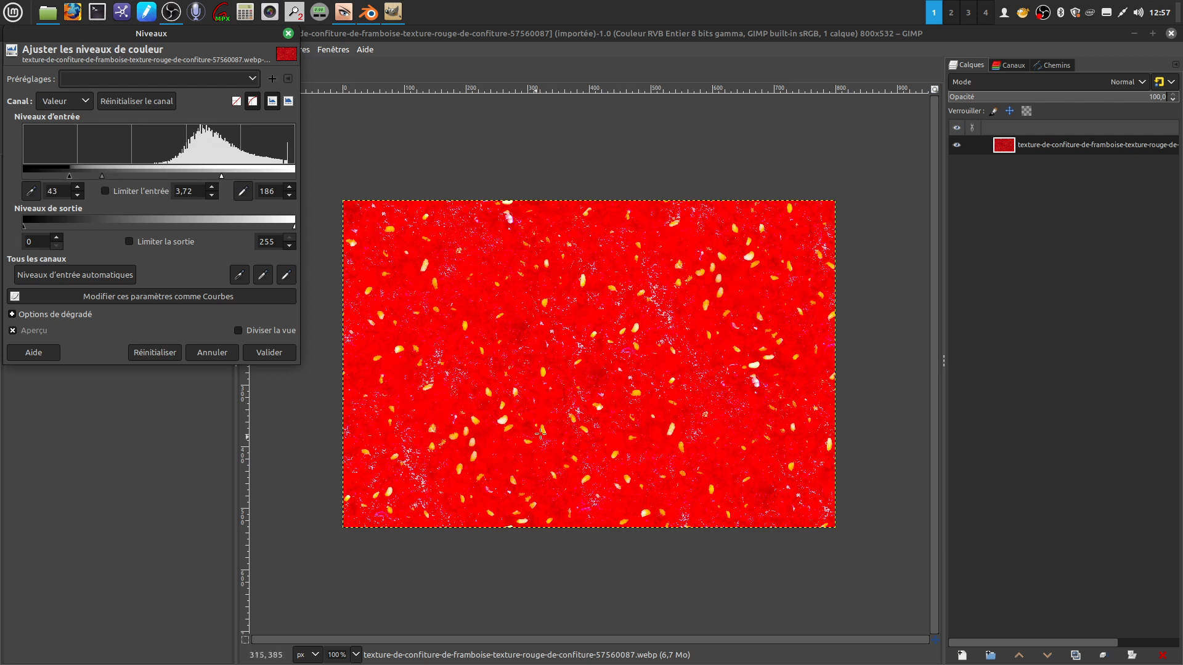
{"action": "left_click", "coordinate": [281, 352]}
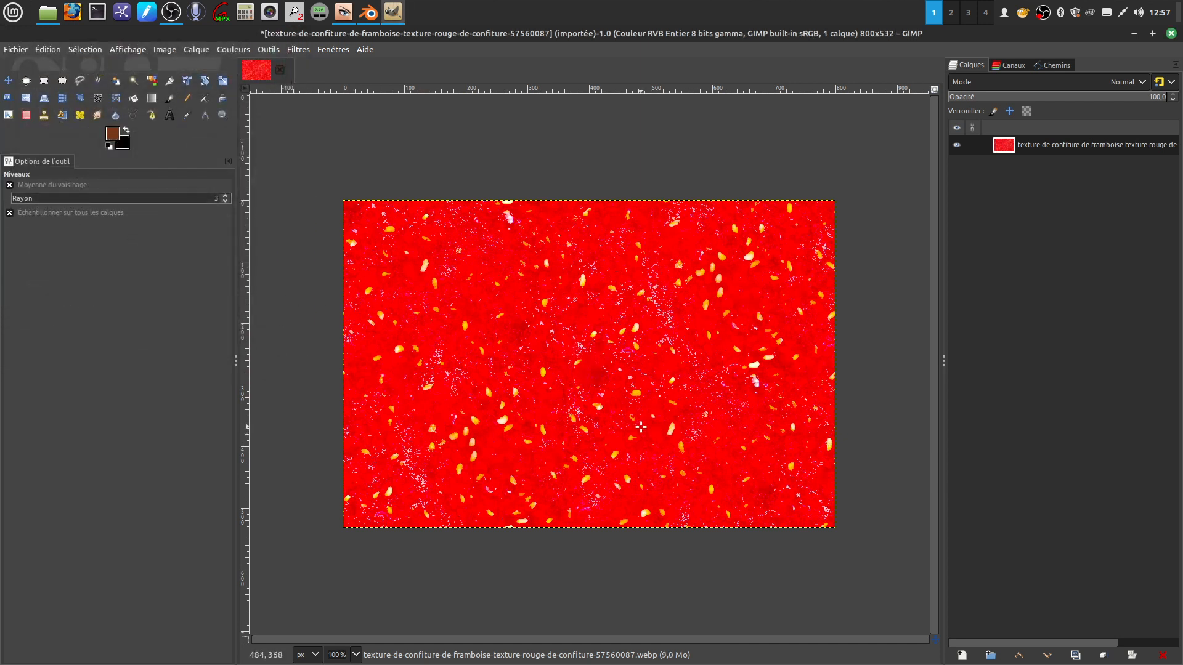
Extract the A LAB component of the jam image as a grayscale image, after comparing the other available colour components.
{"action": "left_click", "coordinate": [229, 52]}
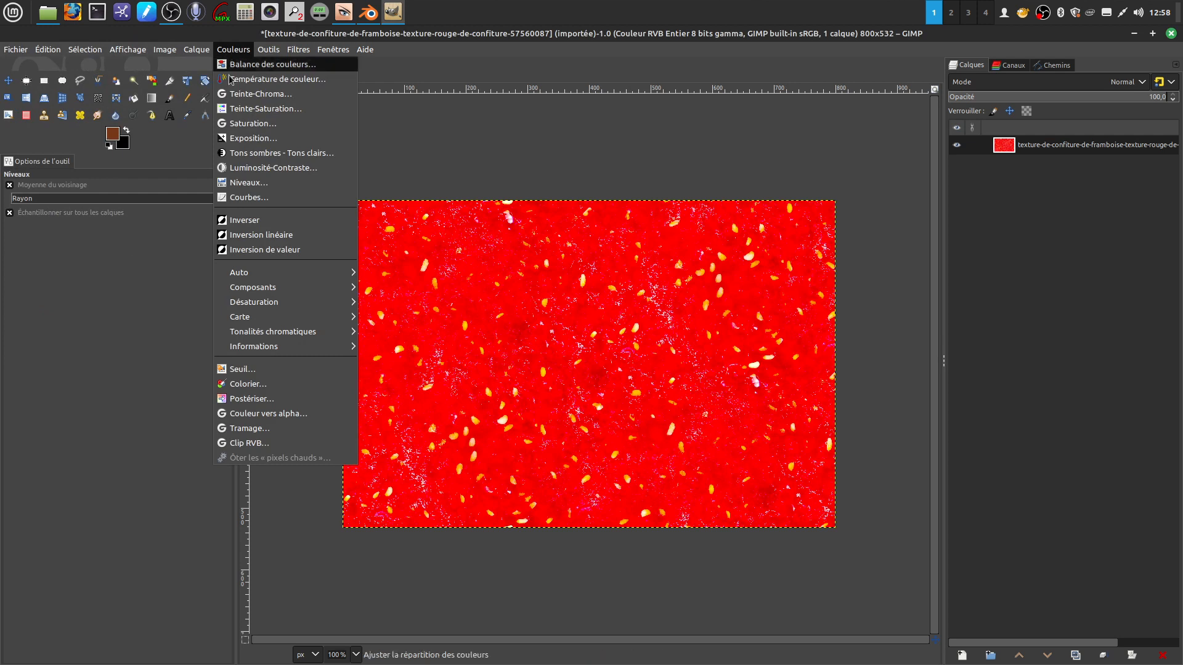
{"action": "mouse_move", "coordinate": [286, 287]}
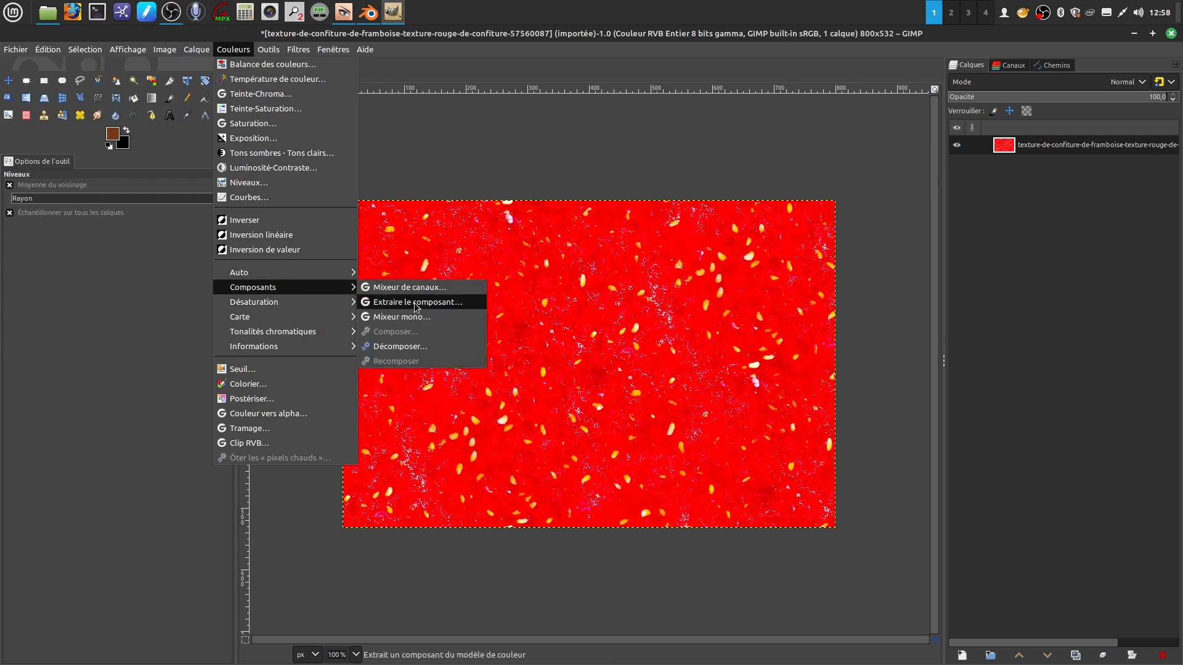
{"action": "left_click", "coordinate": [414, 302]}
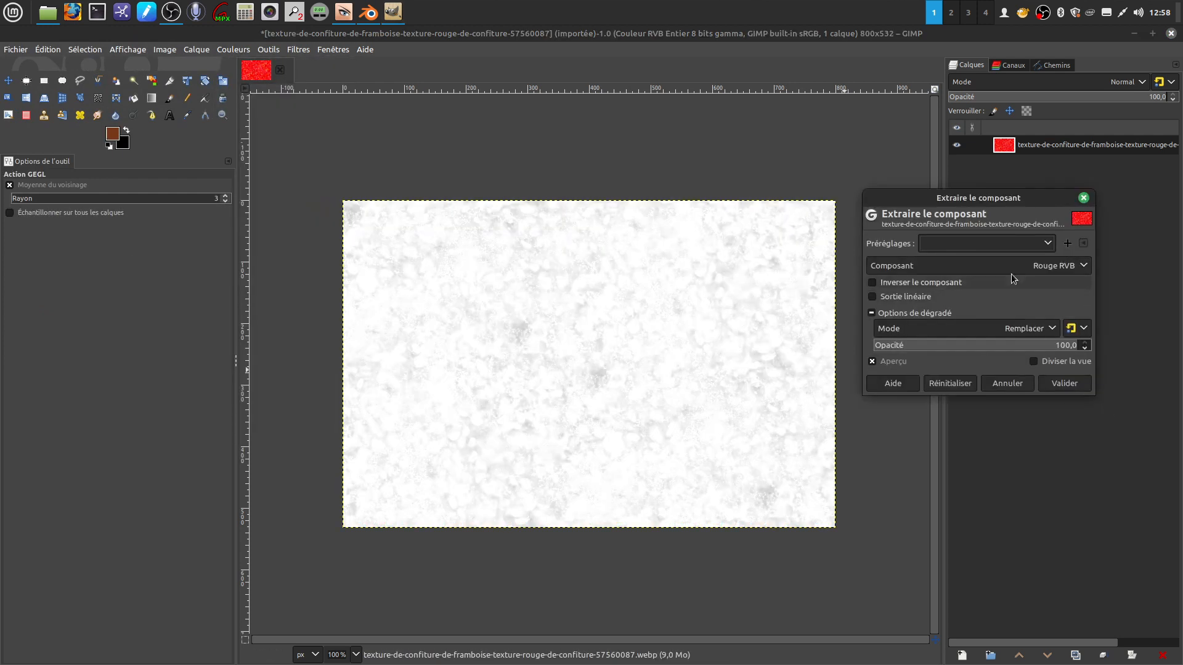
{"action": "scroll", "coordinate": [997, 264], "scroll_direction": "down", "scroll_amount": 1}
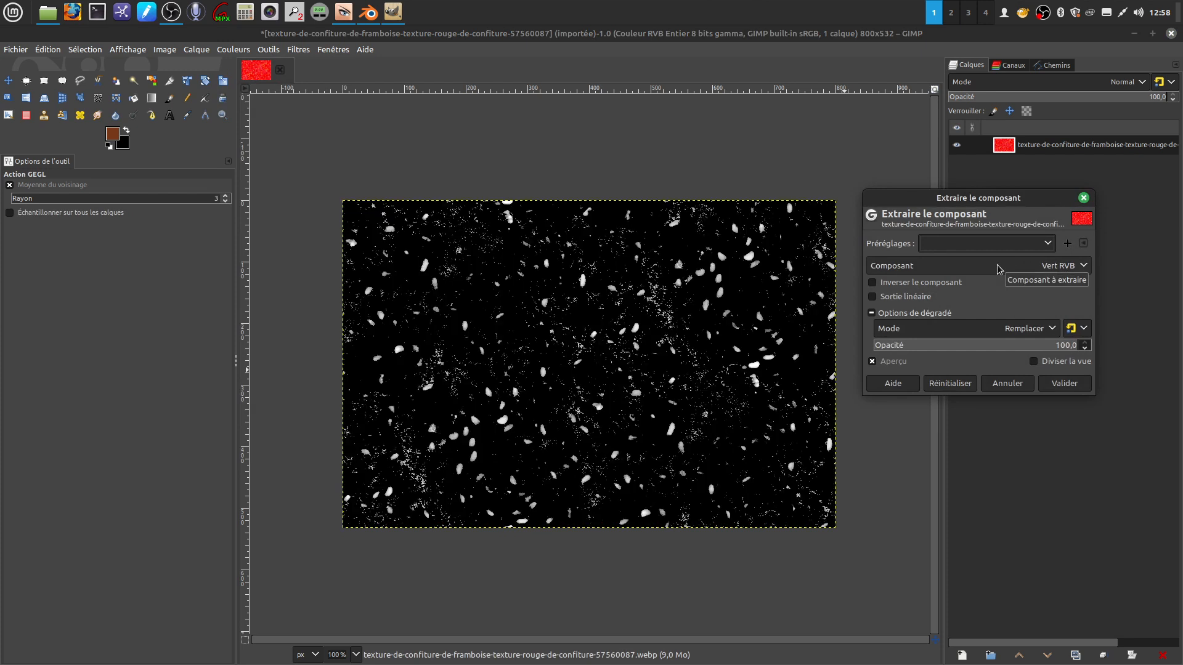
{"action": "scroll", "coordinate": [997, 264], "scroll_direction": "down", "scroll_amount": 3}
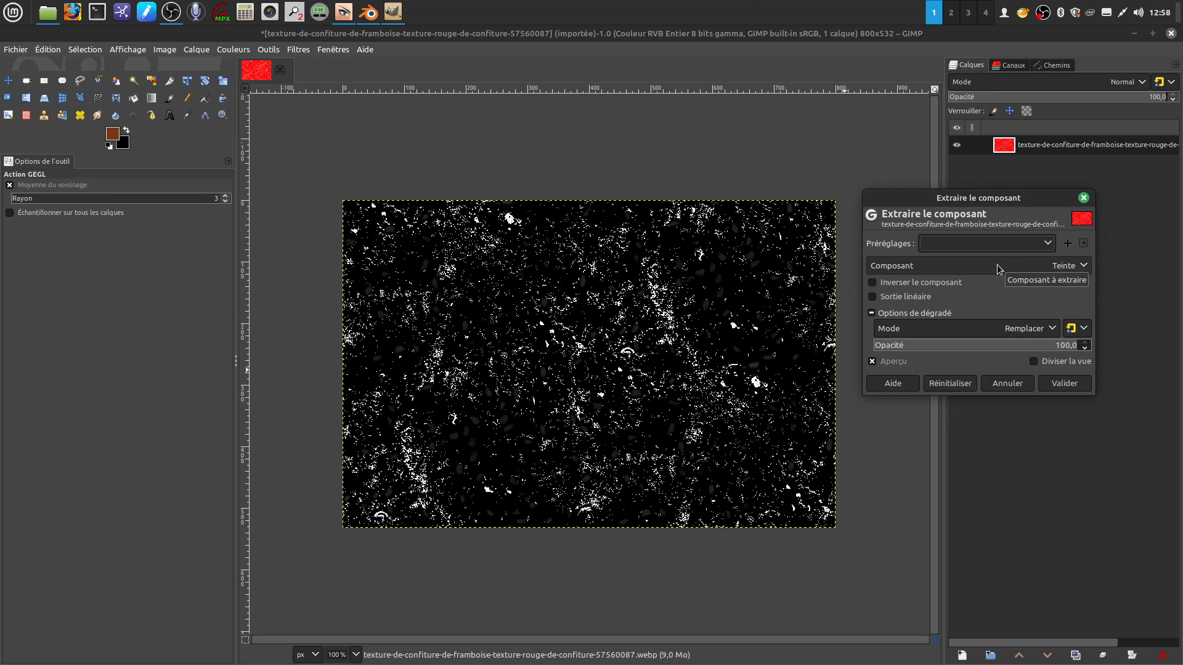
{"action": "scroll", "coordinate": [997, 264], "scroll_direction": "down", "scroll_amount": 4}
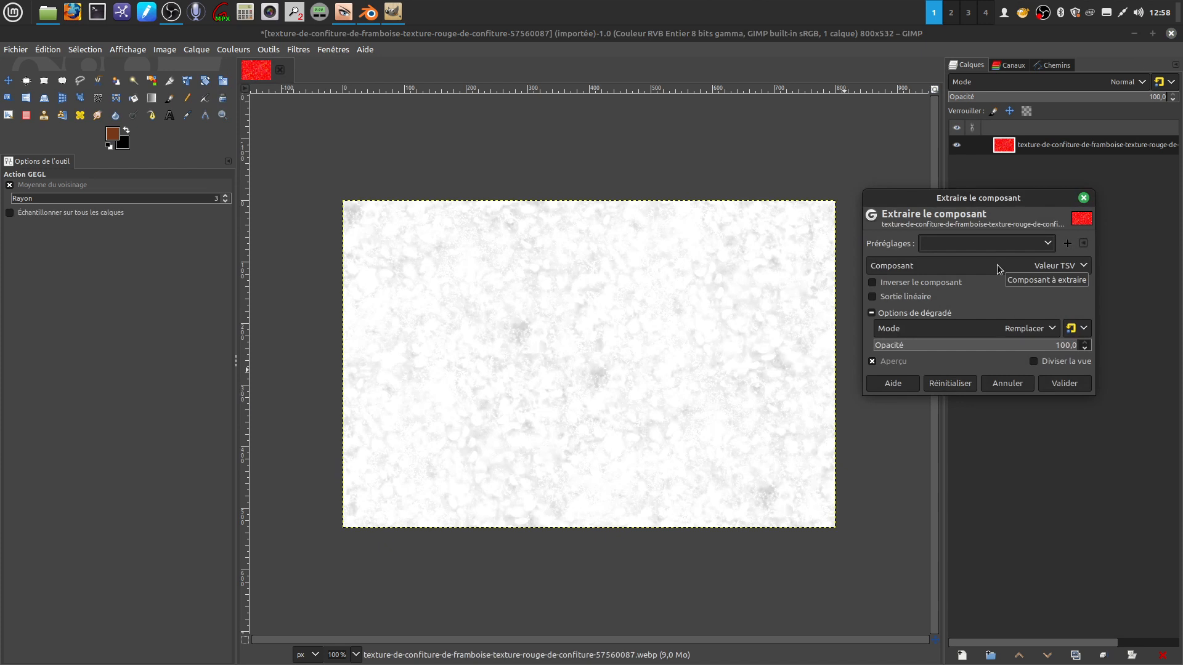
{"action": "scroll", "coordinate": [997, 264], "scroll_direction": "down", "scroll_amount": 2}
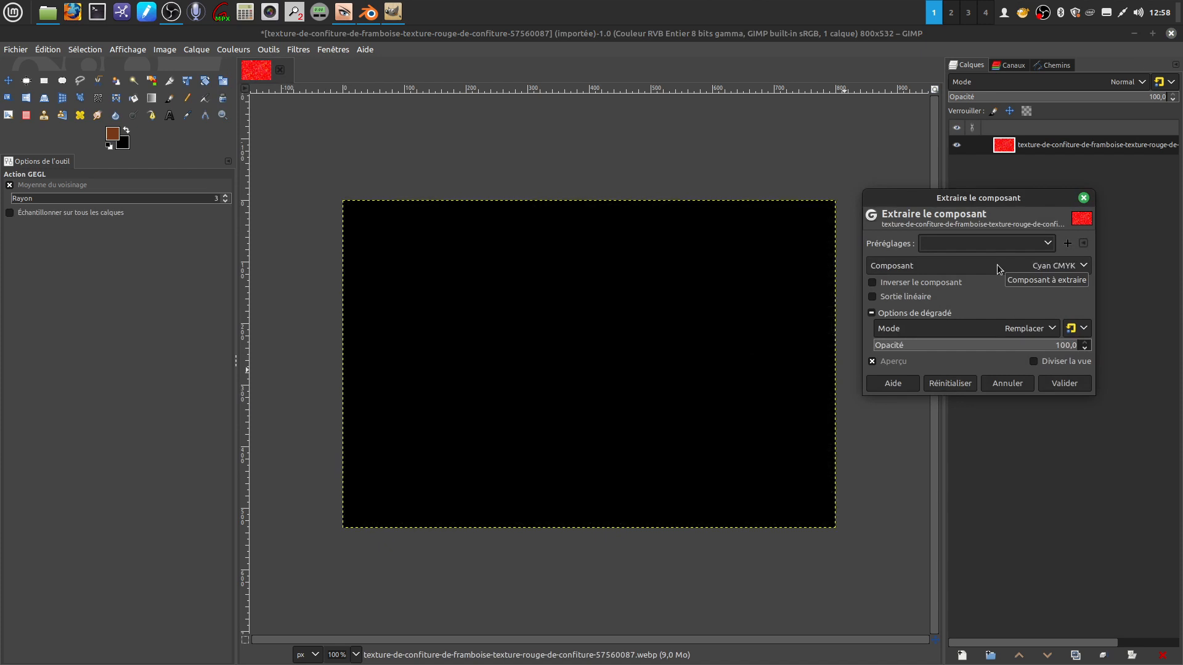
{"action": "scroll", "coordinate": [997, 265], "scroll_direction": "down", "scroll_amount": 2}
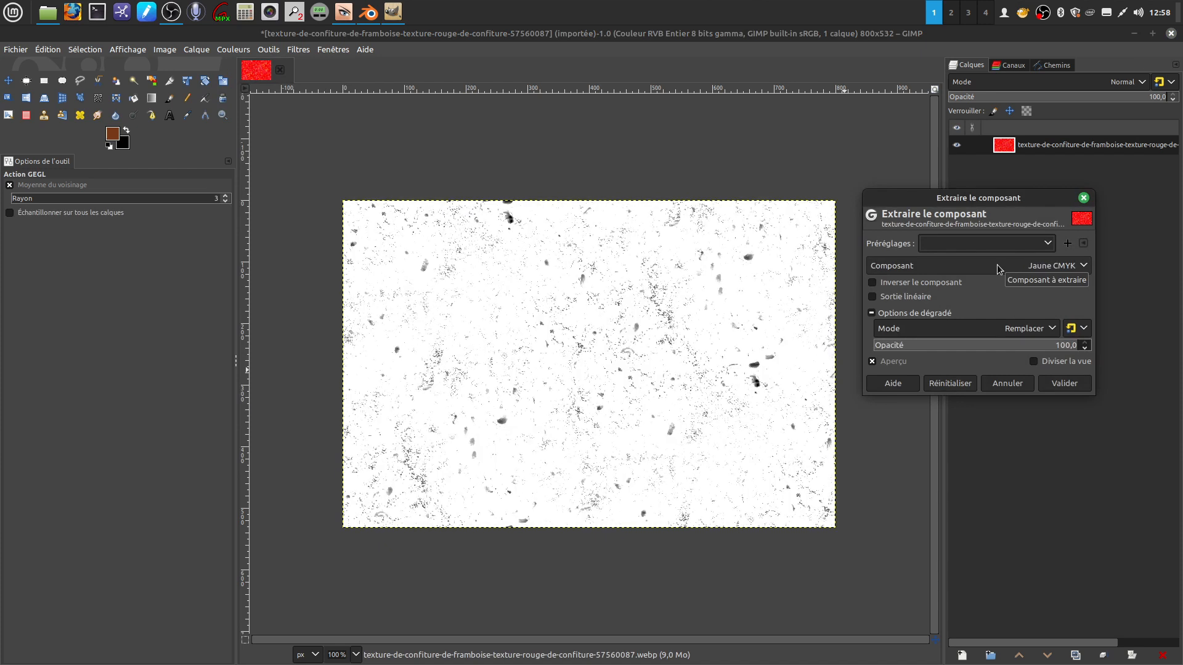
{"action": "scroll", "coordinate": [996, 264], "scroll_direction": "down", "scroll_amount": 1}
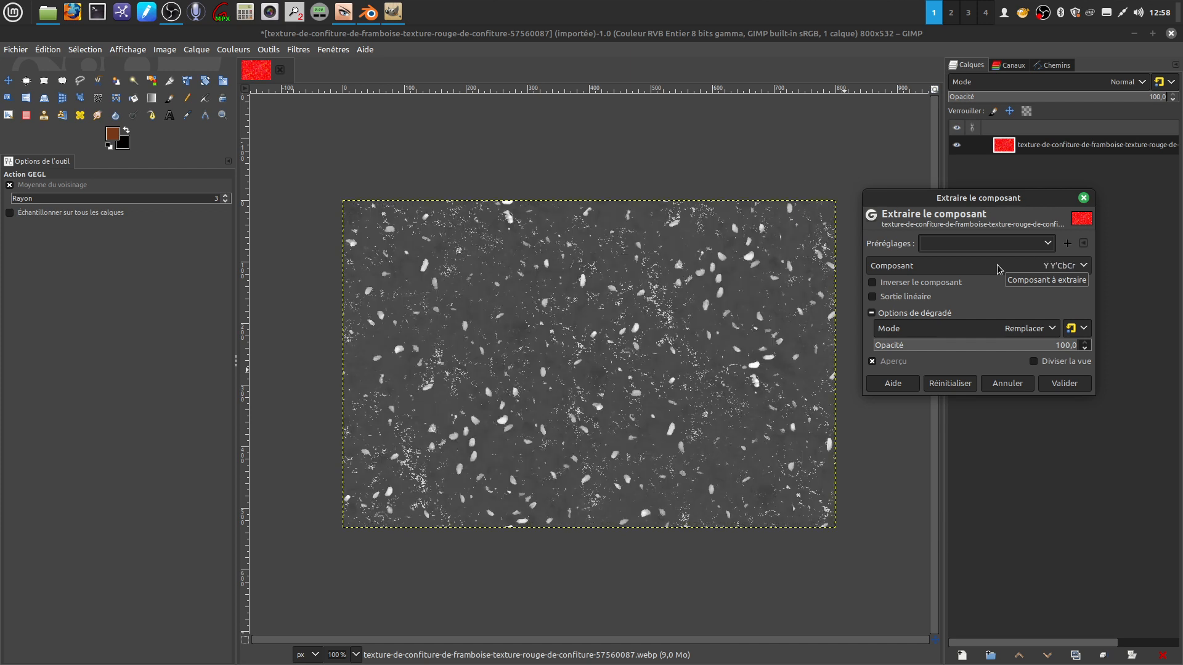
{"action": "scroll", "coordinate": [999, 269], "scroll_direction": "down", "scroll_amount": 1}
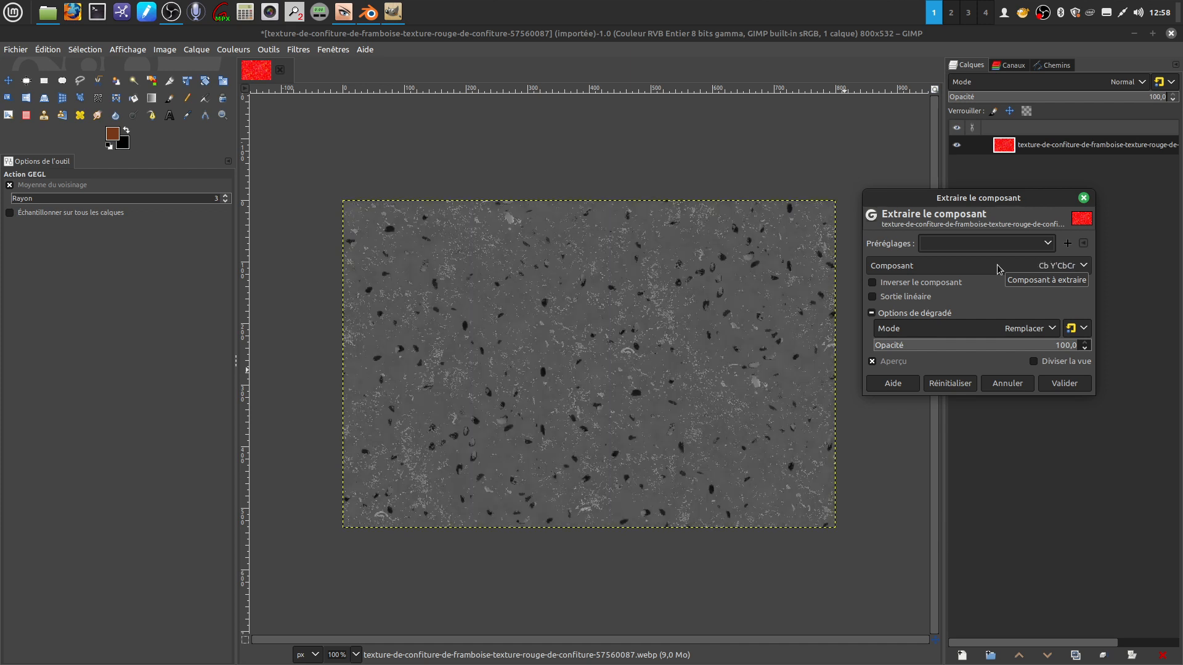
{"action": "scroll", "coordinate": [999, 269], "scroll_direction": "down", "scroll_amount": 1}
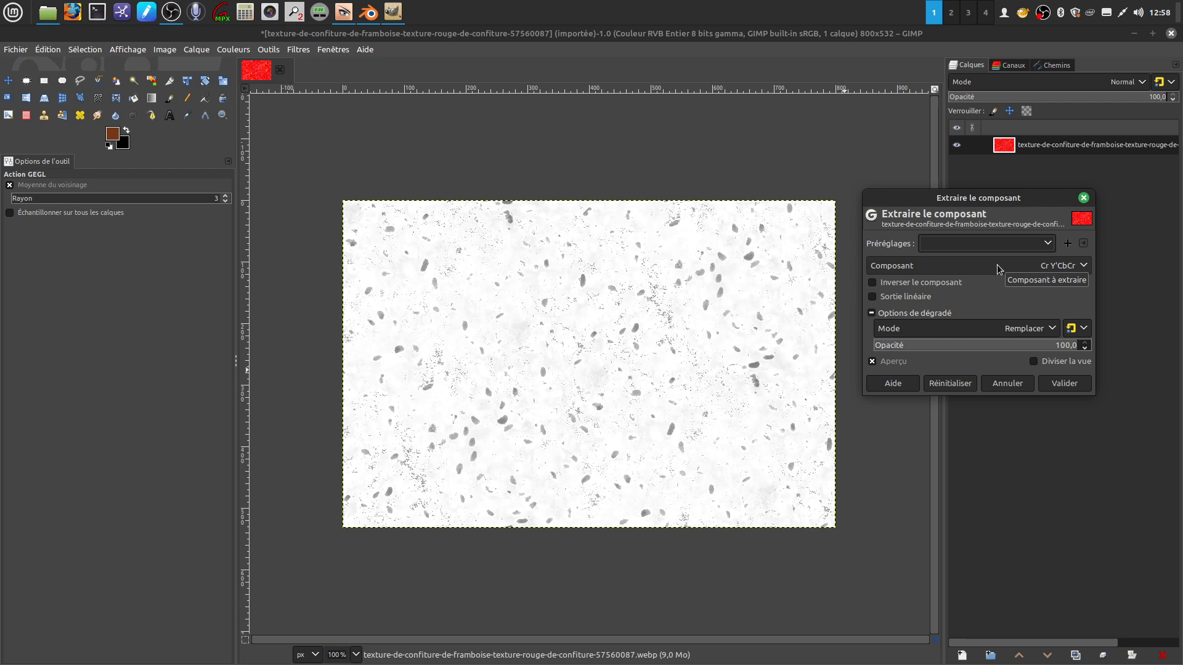
{"action": "scroll", "coordinate": [996, 264], "scroll_direction": "down", "scroll_amount": 1}
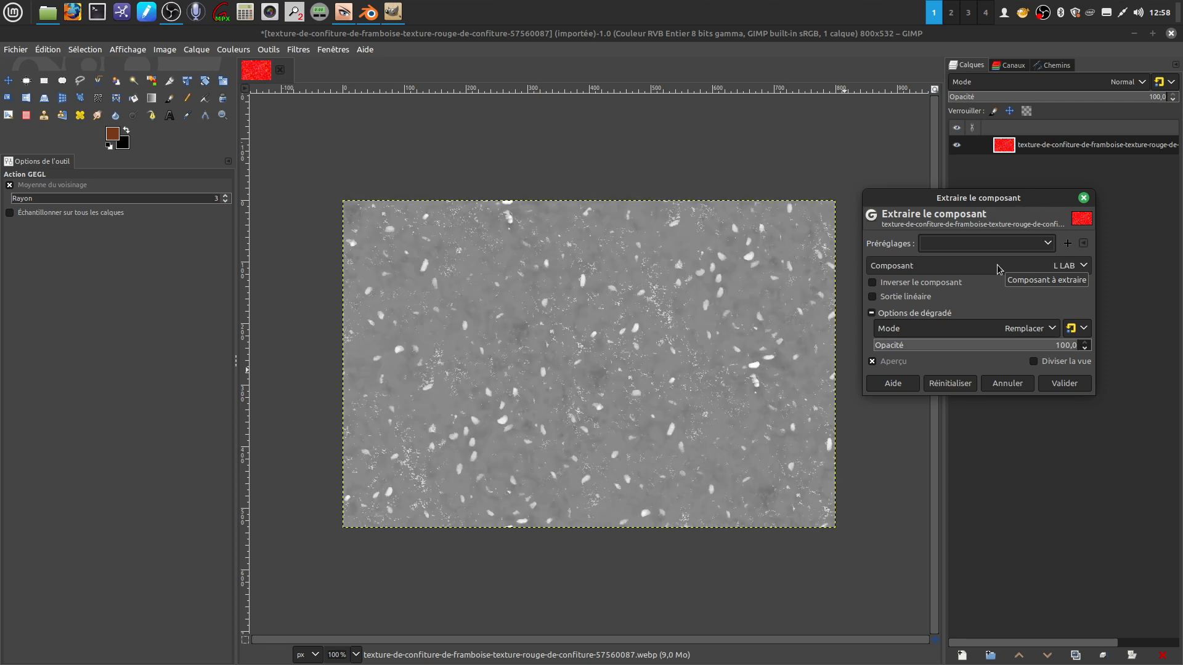
{"action": "scroll", "coordinate": [997, 264], "scroll_direction": "down", "scroll_amount": 1}
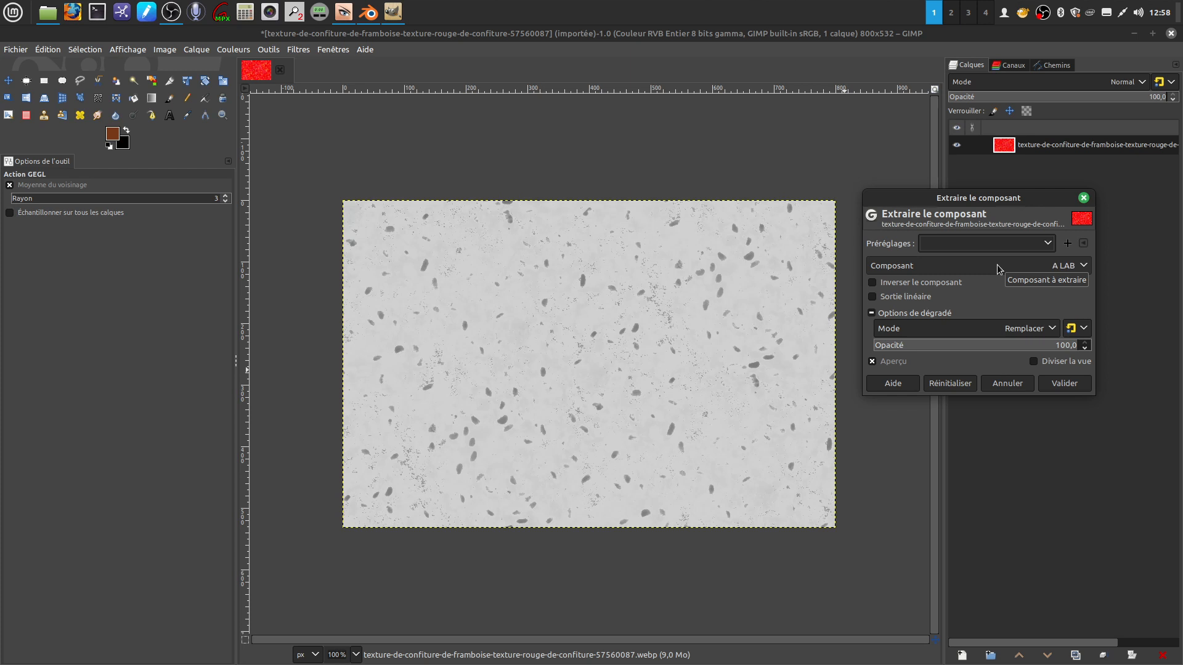
{"action": "left_click", "coordinate": [997, 264]}
{"action": "left_click", "coordinate": [1056, 390]}
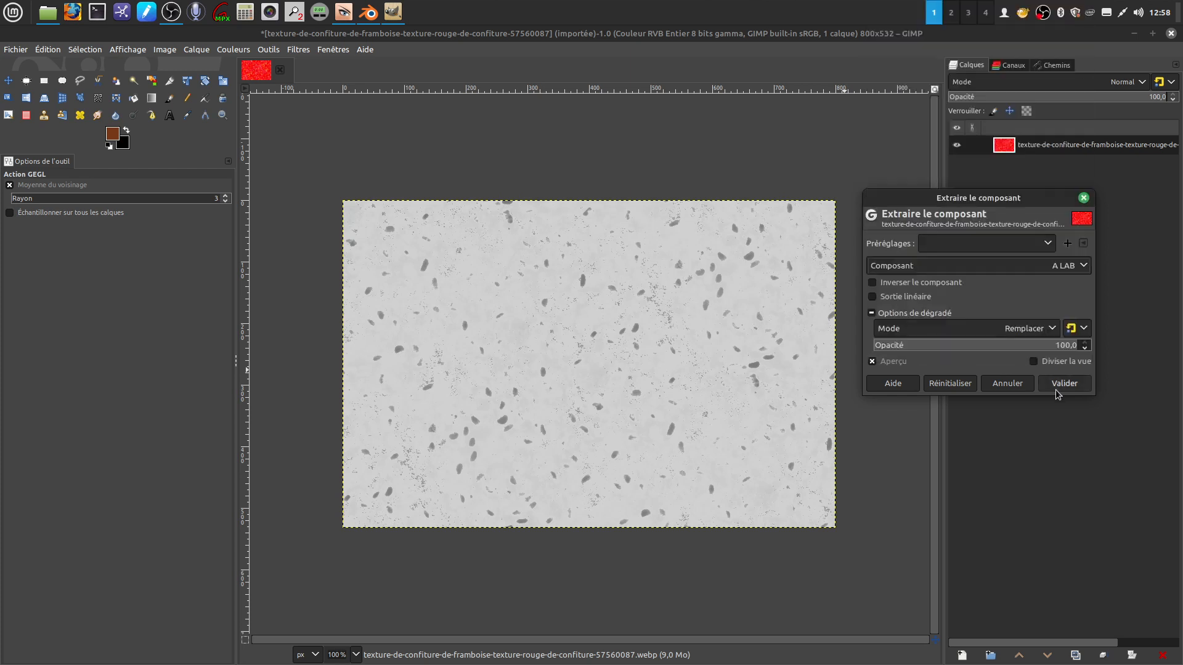
{"action": "left_click", "coordinate": [232, 51]}
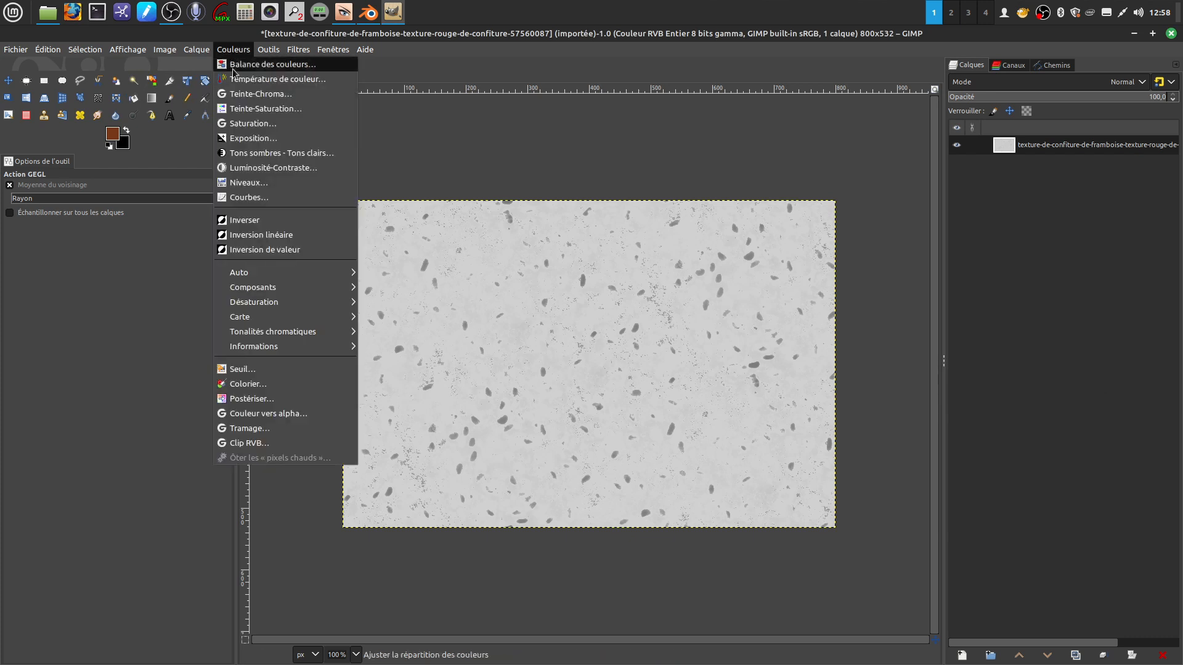
{"action": "left_click", "coordinate": [267, 154]}
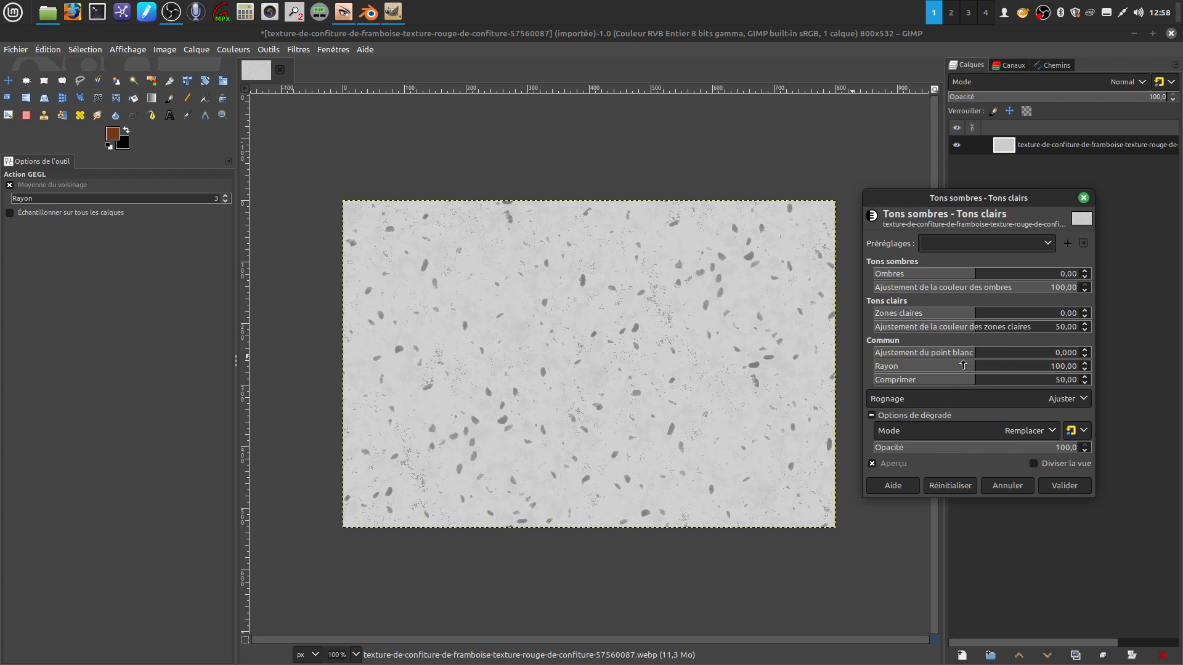
{"action": "left_click", "coordinate": [1083, 198]}
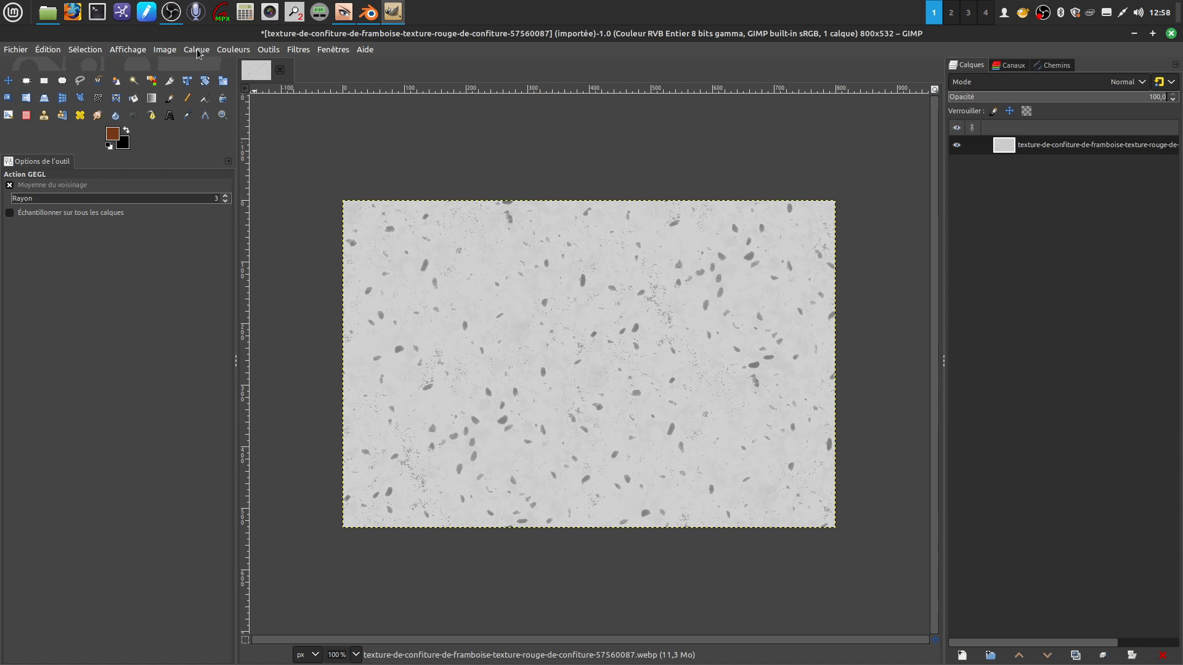
Apply Levels to the grayscale seed image with input black point 2, gamma 0.14 and input white point 174.
{"action": "left_click", "coordinate": [232, 50]}
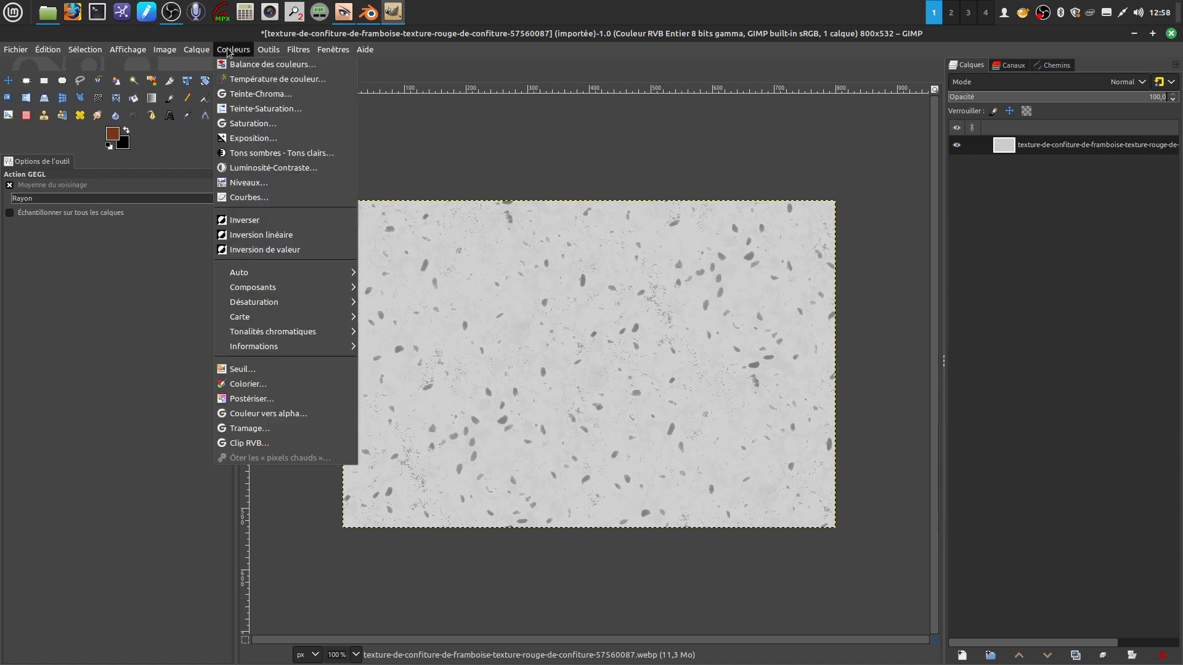
{"action": "left_click", "coordinate": [283, 185]}
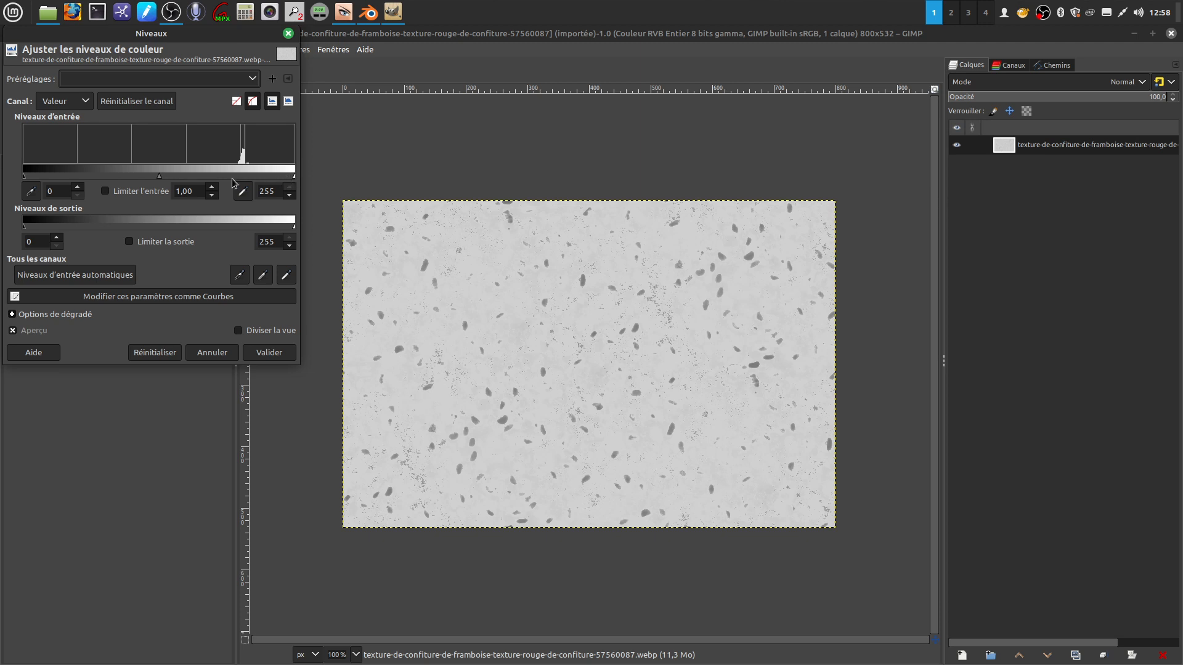
{"action": "left_click_drag", "start_coordinate": [294, 178], "coordinate": [249, 179]}
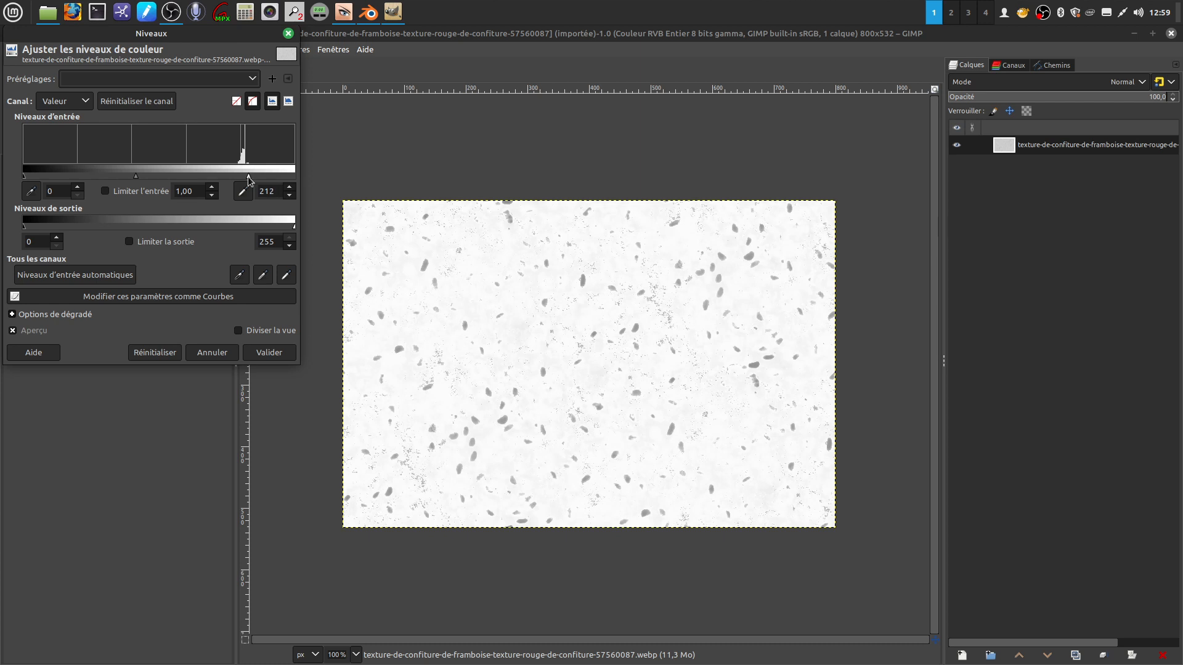
{"action": "left_click_drag", "start_coordinate": [137, 176], "coordinate": [191, 178]}
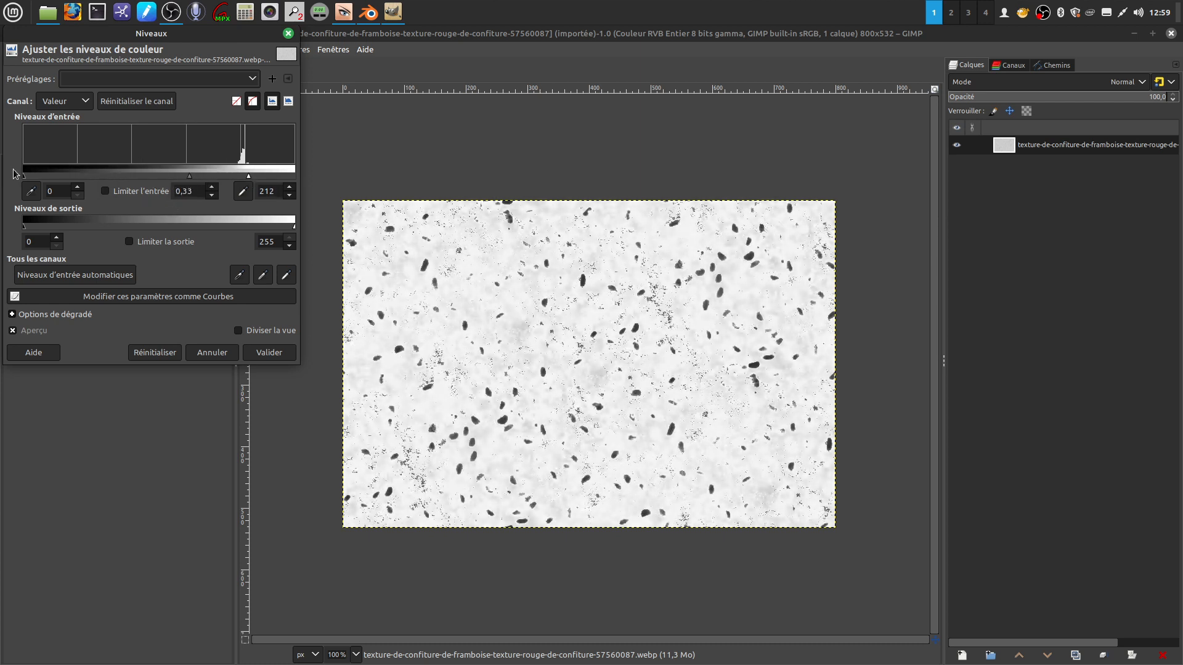
{"action": "mouse_move", "coordinate": [25, 179]}
{"action": "left_mouse_down"}
{"action": "mouse_move", "coordinate": [108, 184]}
{"action": "mouse_move", "coordinate": [26, 175]}
{"action": "left_mouse_up"}
{"action": "left_click_drag", "start_coordinate": [249, 178], "coordinate": [223, 178]}
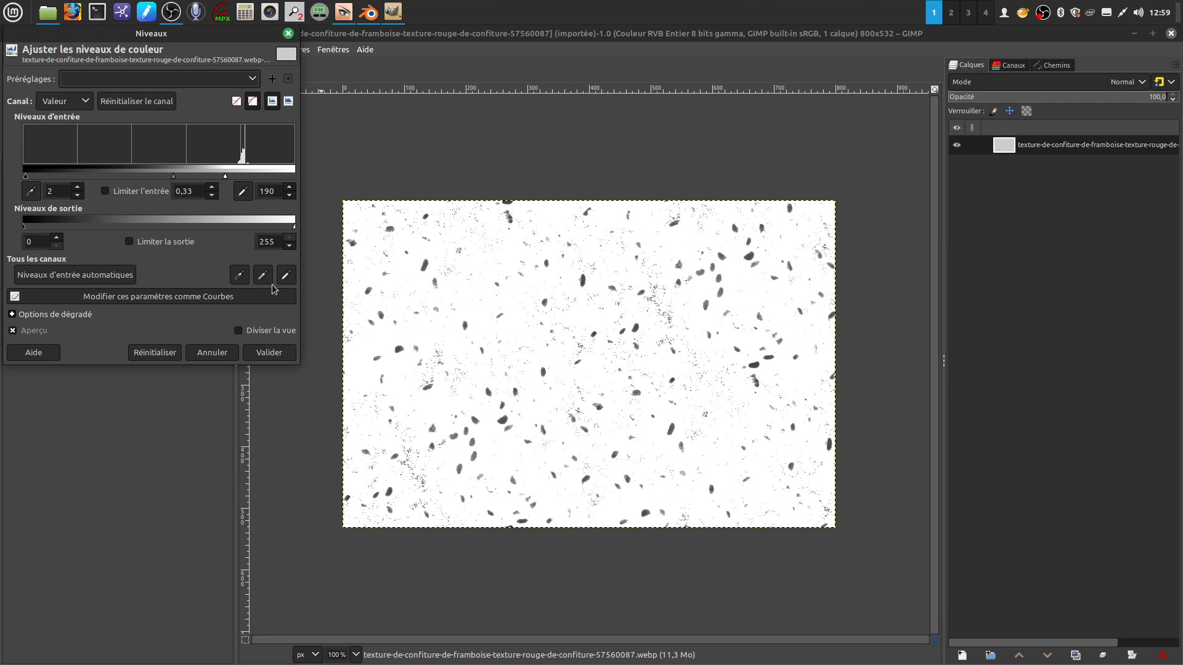
{"action": "left_click_drag", "start_coordinate": [174, 179], "coordinate": [209, 184]}
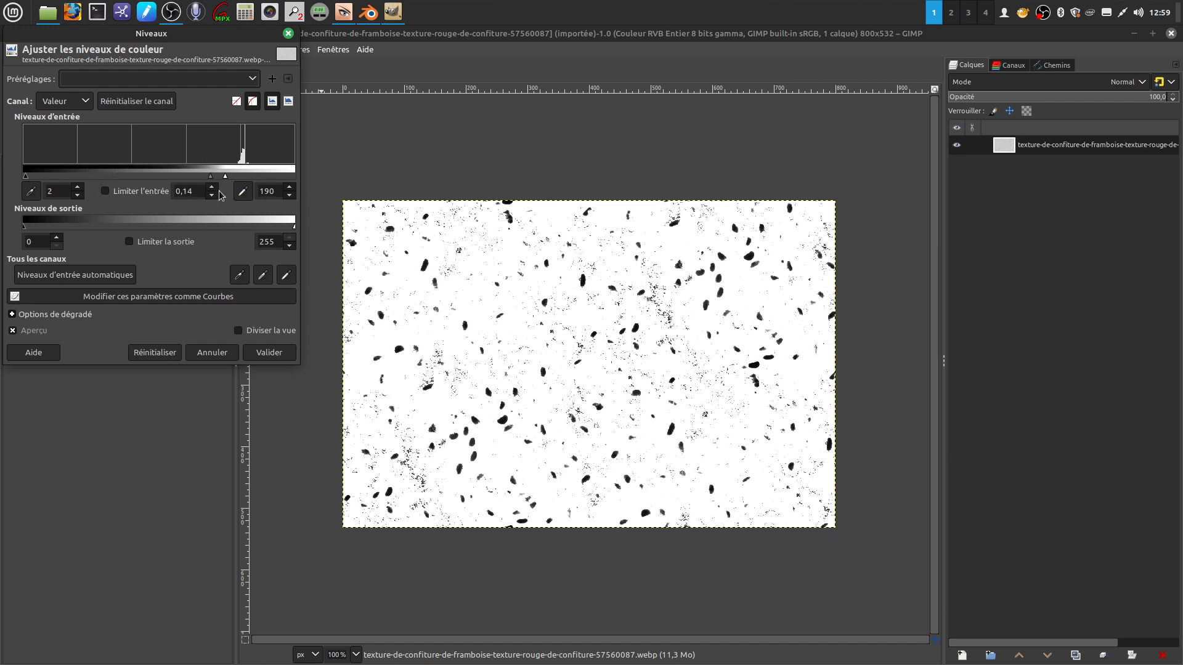
{"action": "left_click_drag", "start_coordinate": [225, 179], "coordinate": [209, 181]}
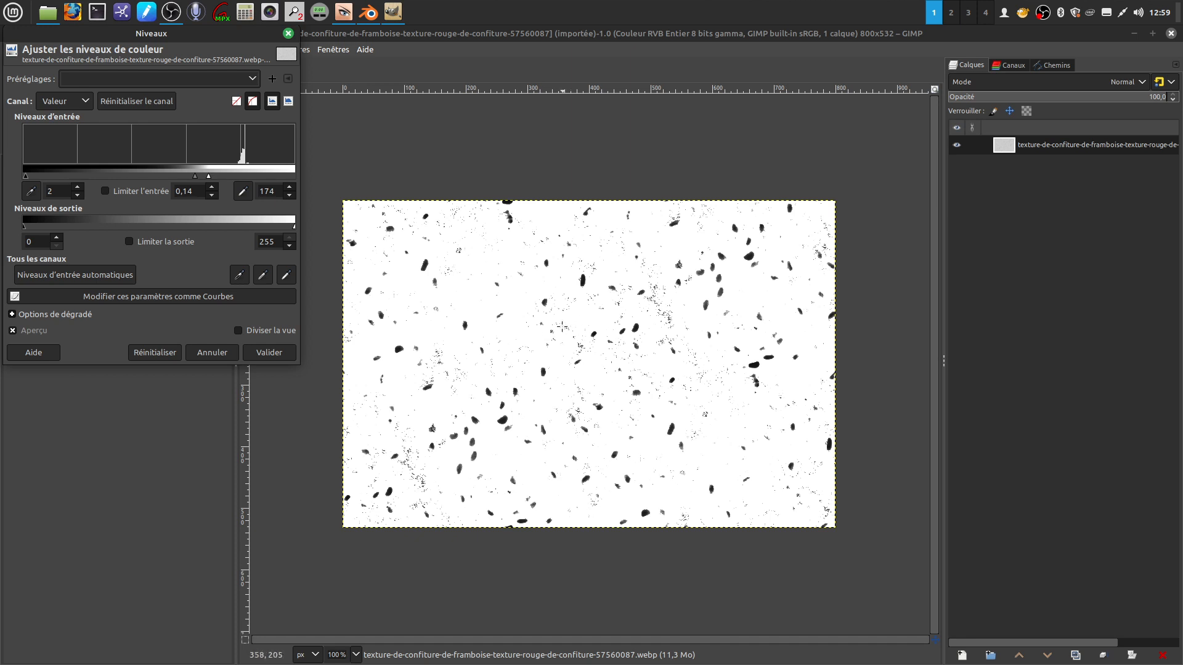
{"action": "left_click", "coordinate": [266, 354]}
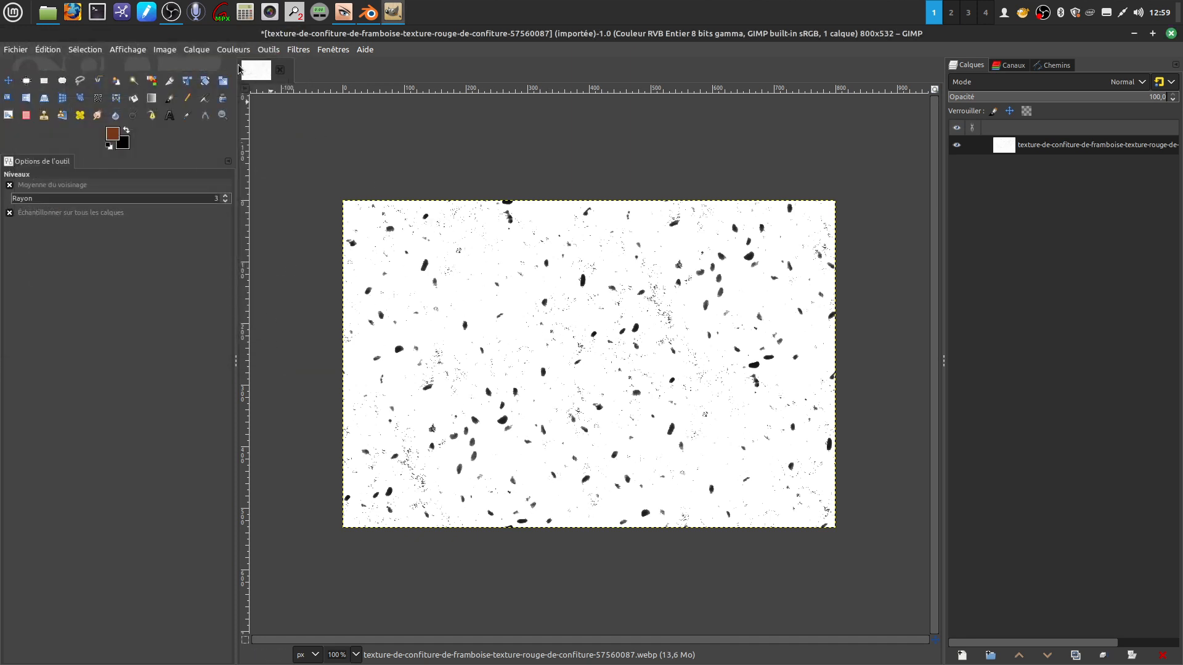
Soften the black-and-white seed image with a Gaussian blur of size 1.50 in X and Y.
{"action": "left_click", "coordinate": [299, 50]}
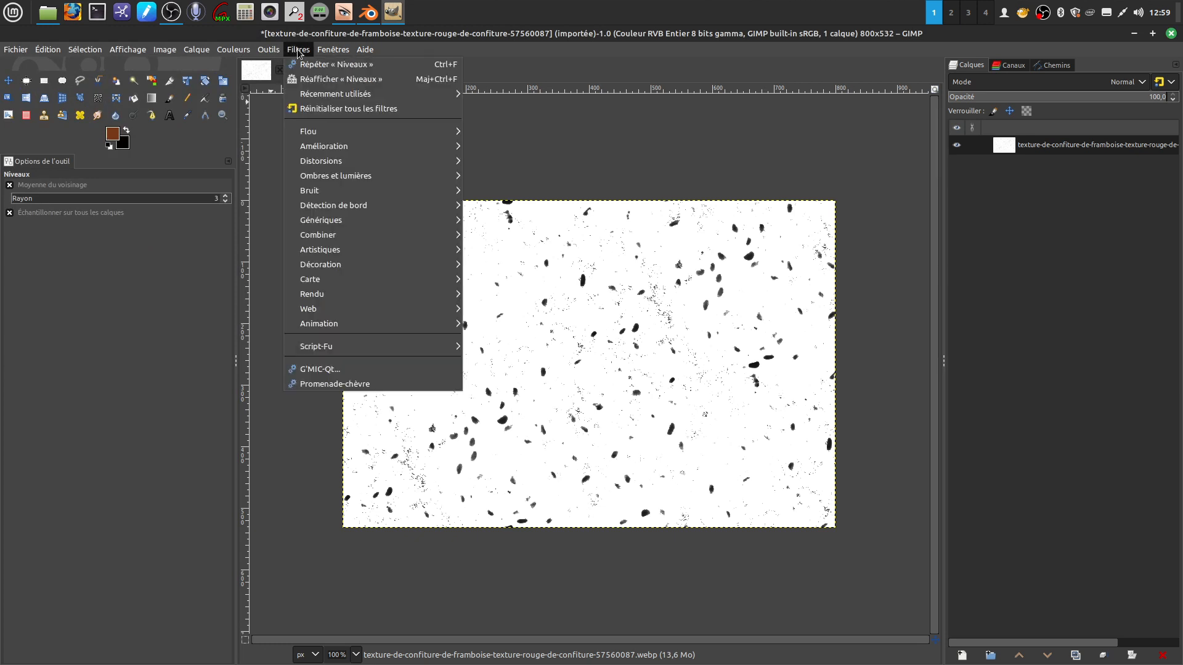
{"action": "mouse_move", "coordinate": [311, 131]}
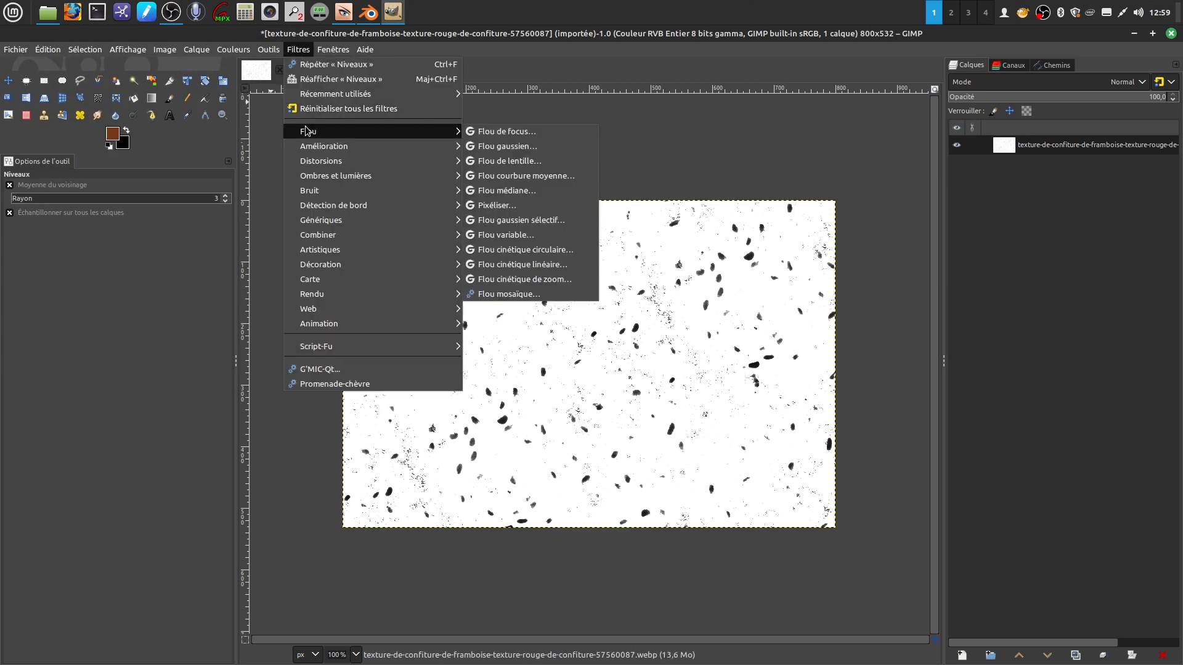
{"action": "left_click", "coordinate": [520, 149]}
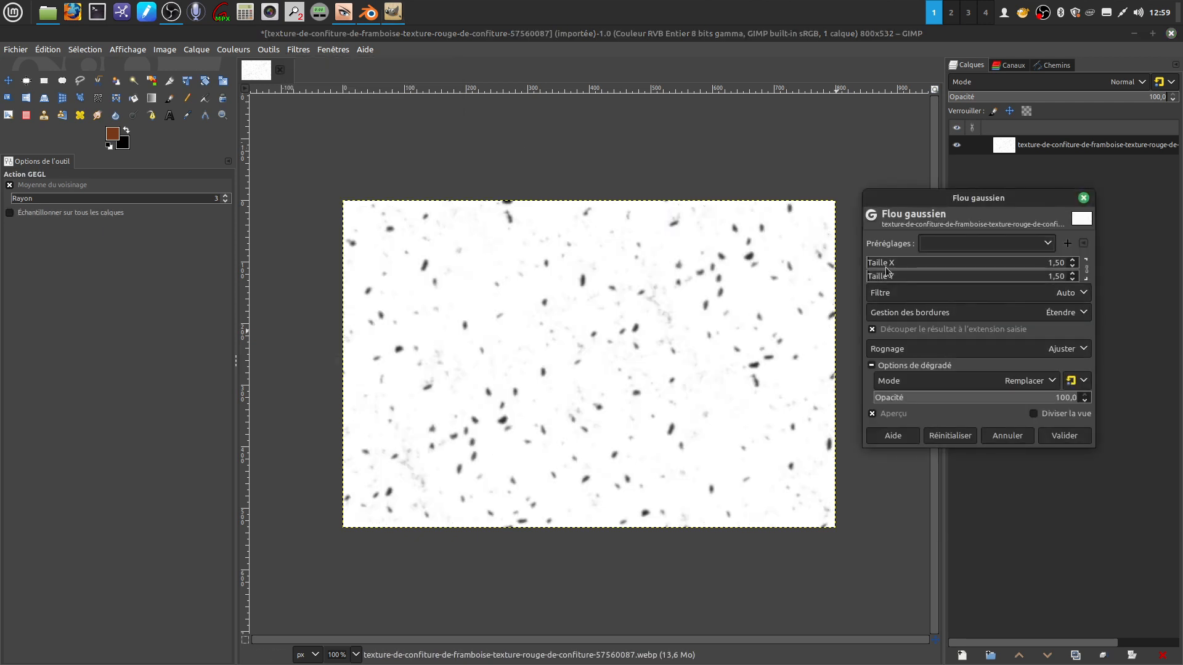
{"action": "left_click", "coordinate": [1052, 437]}
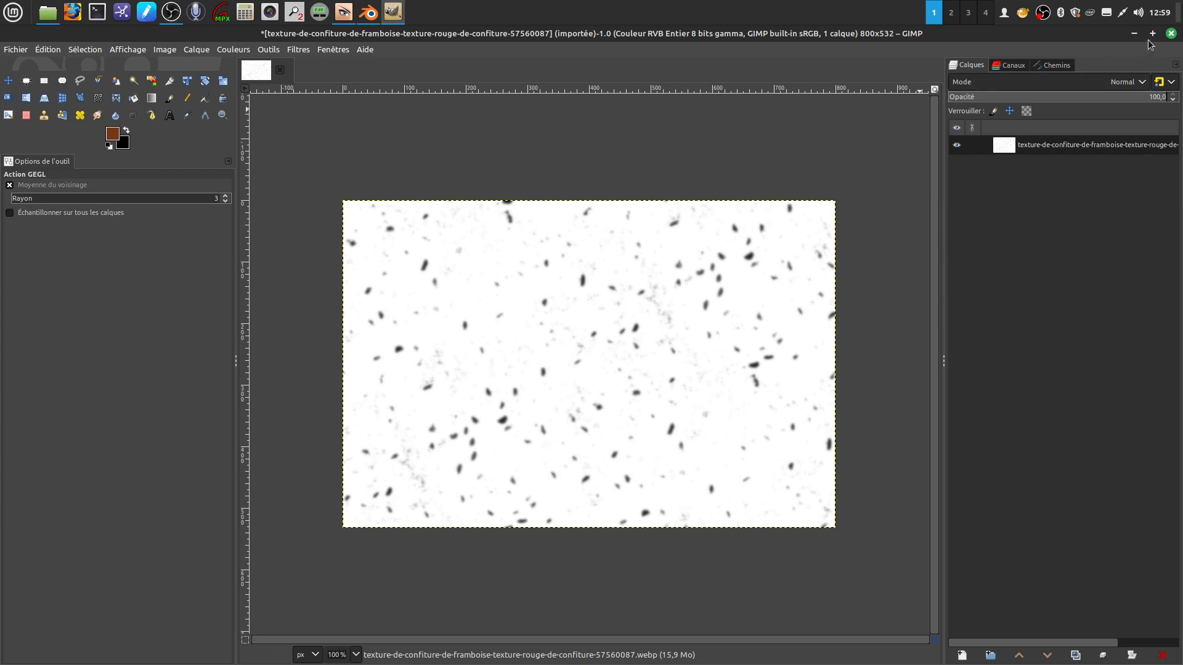
Quit GIMP and discard the unsaved changes to the seed image.
{"action": "left_click", "coordinate": [1172, 34]}
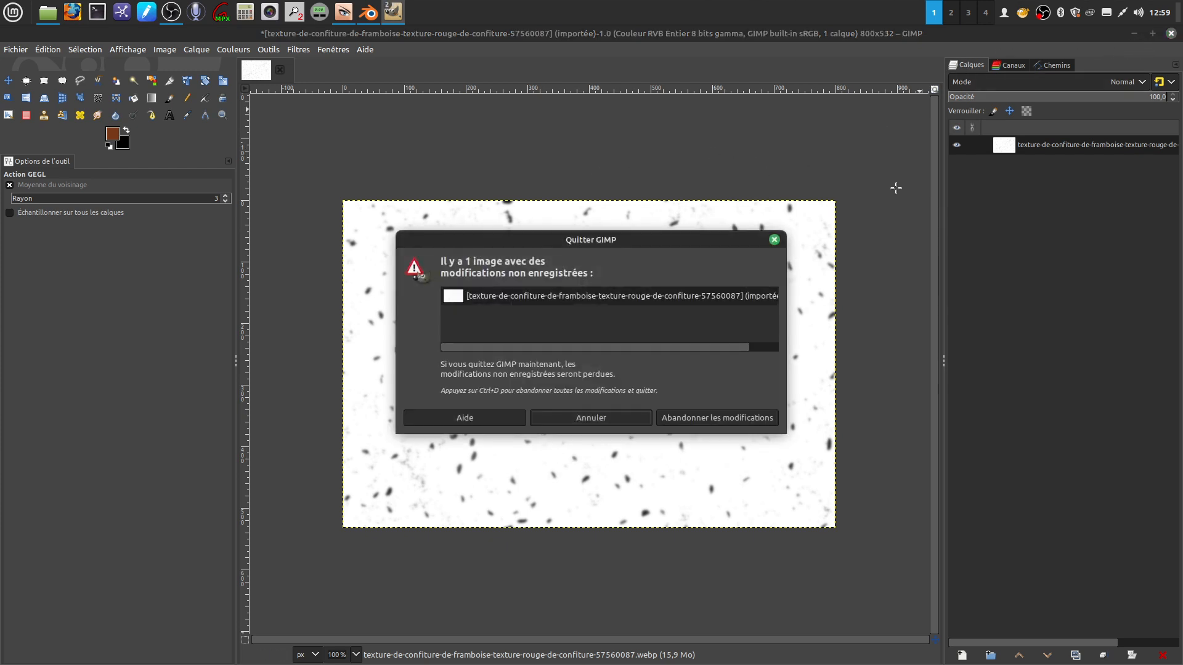
{"action": "left_click", "coordinate": [716, 421]}
{"action": "left_click", "coordinate": [667, 370]}
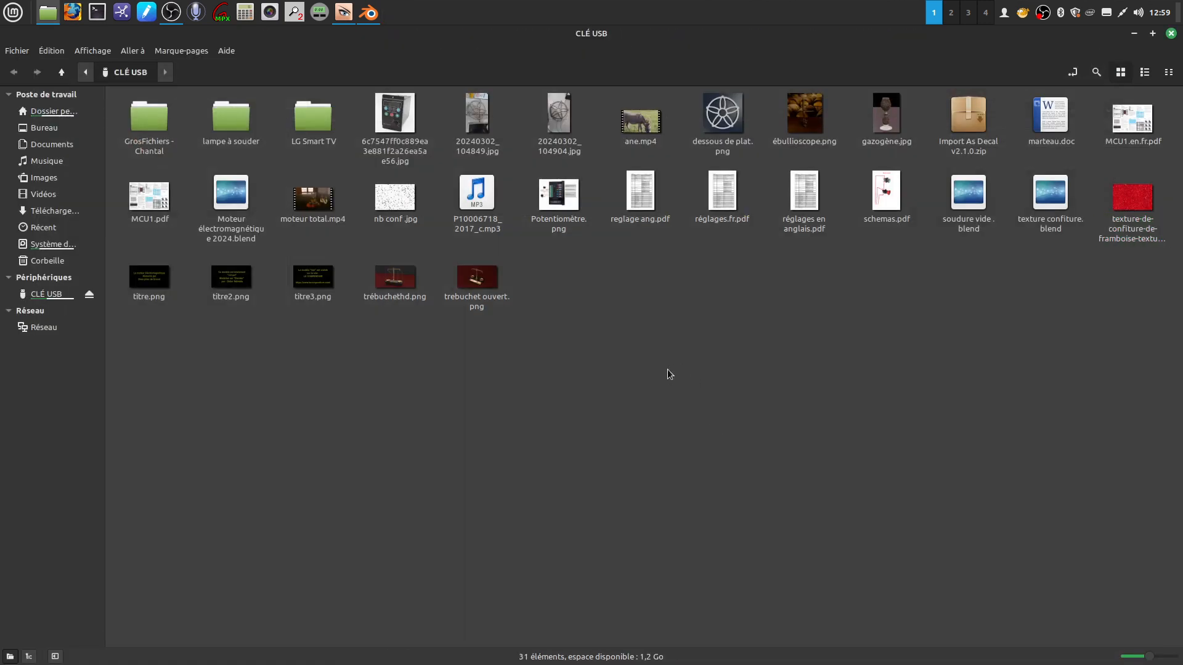
Switch to Blender and show the jam-covered slice on its plate through the scene camera.
{"action": "left_click", "coordinate": [373, 15]}
{"action": "middle_click_drag", "start_coordinate": [586, 334], "coordinate": [595, 394]}
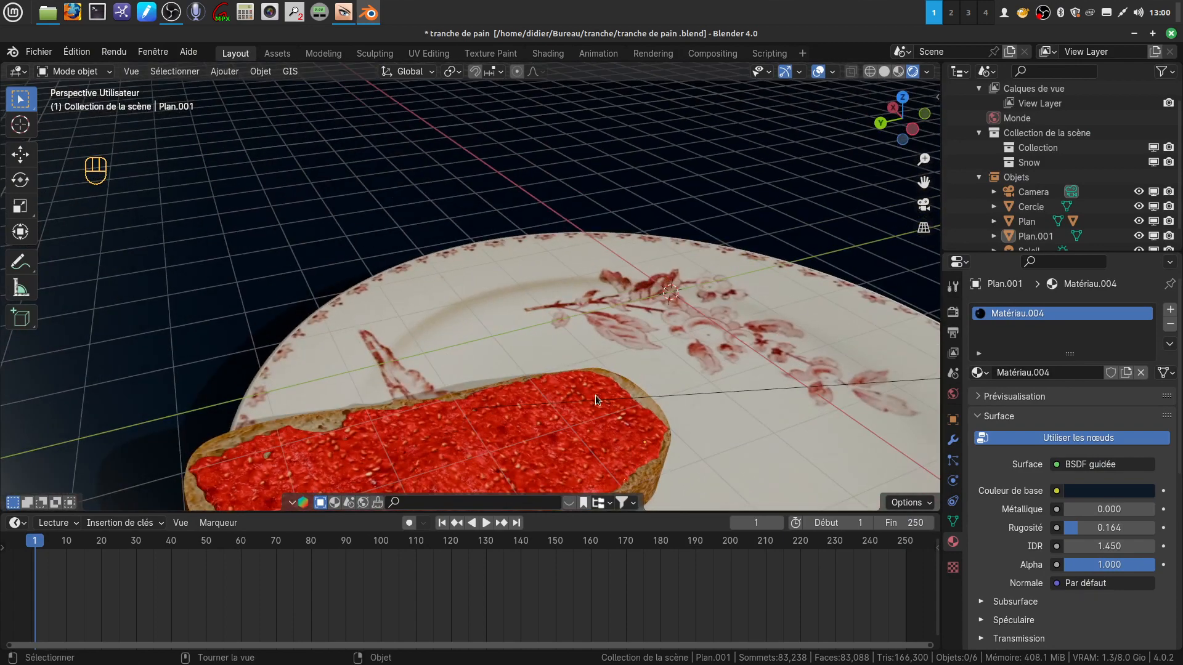
{"action": "middle_click_drag", "start_coordinate": [517, 408], "coordinate": [445, 295], "text": "shift"}
{"action": "key", "text": "KP_0"}
{"action": "scroll", "coordinate": [513, 310], "scroll_direction": "down", "scroll_amount": 1}
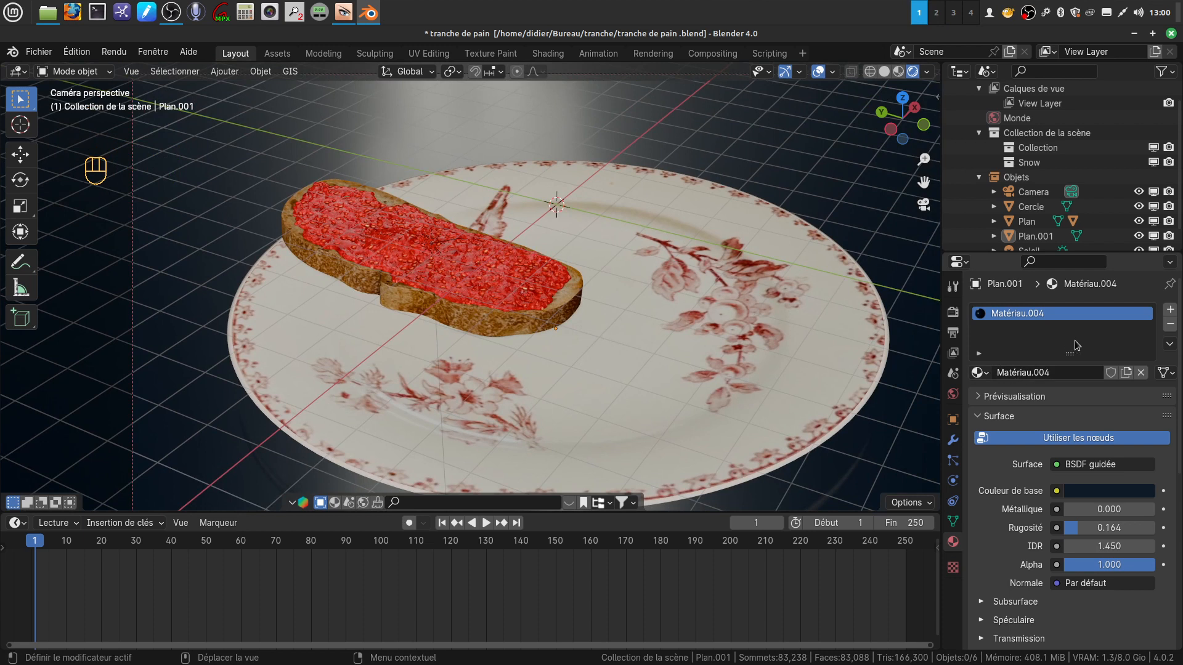
Change the scene's render engine to Cycles.
{"action": "left_click", "coordinate": [953, 311]}
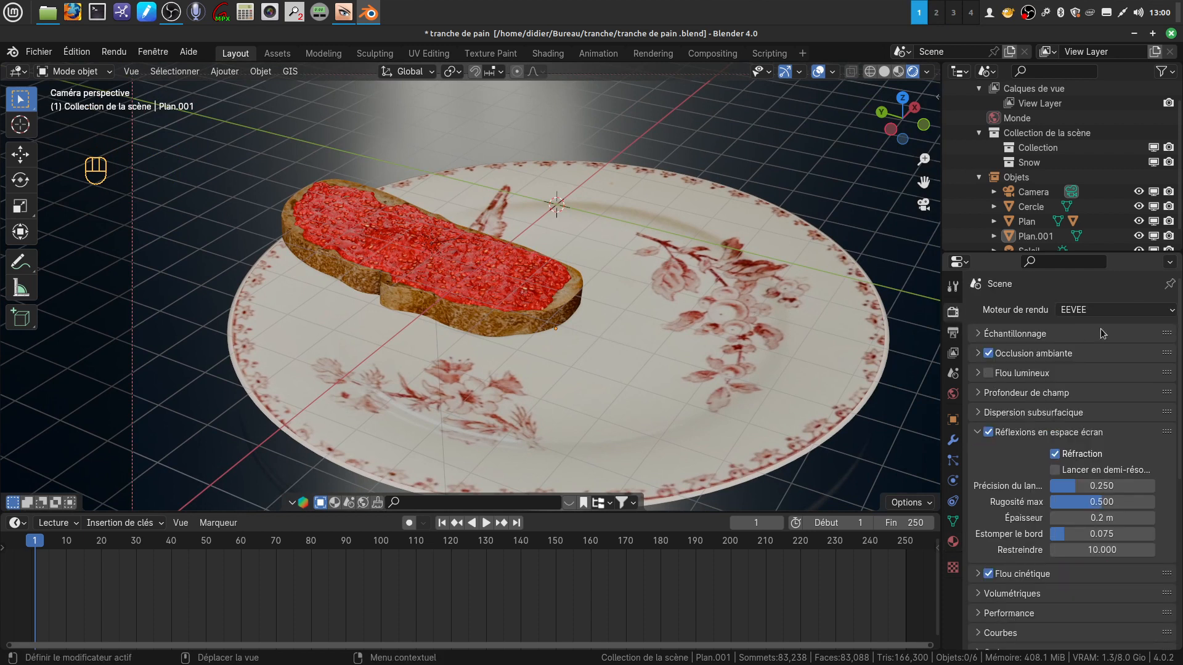
{"action": "left_click", "coordinate": [1167, 310]}
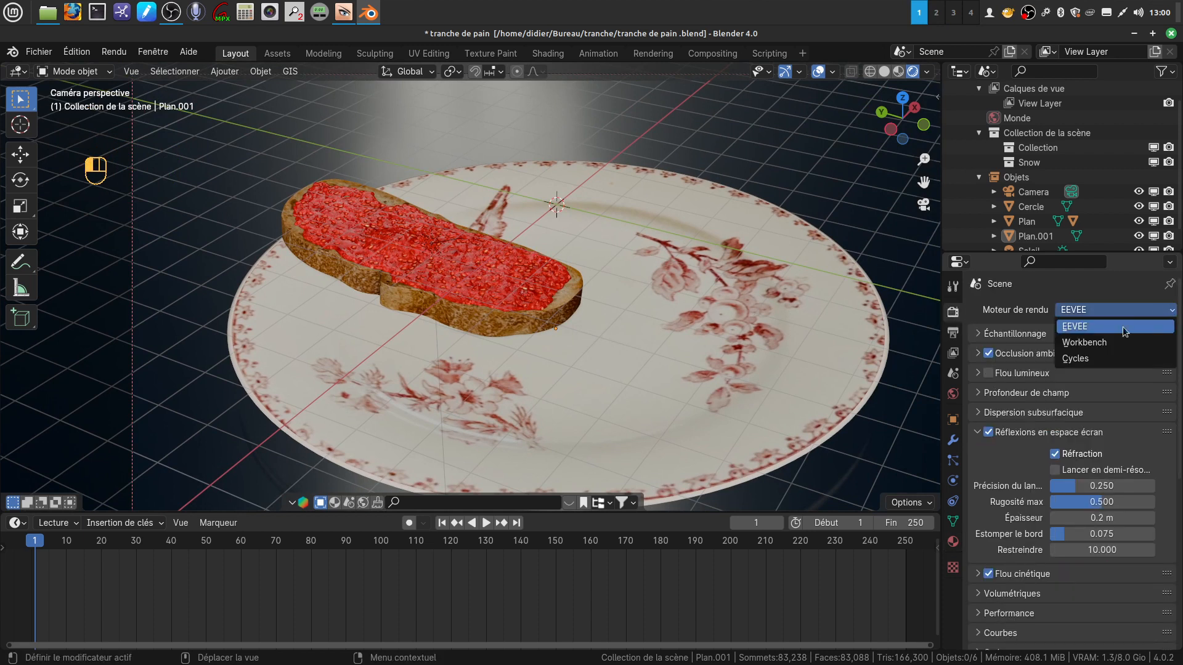
{"action": "left_click", "coordinate": [1092, 358]}
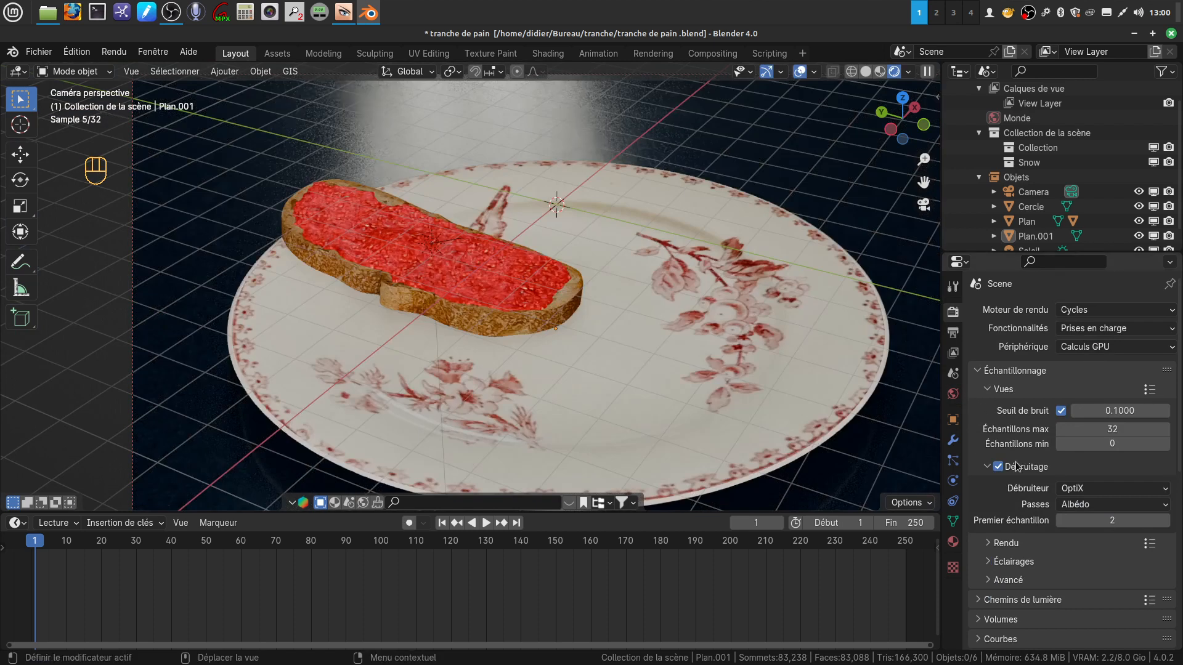
Review the Cycles sampling, denoising and color management settings, along with the scene's output format and resolution.
{"action": "scroll", "coordinate": [1096, 513], "scroll_direction": "down", "scroll_amount": 3}
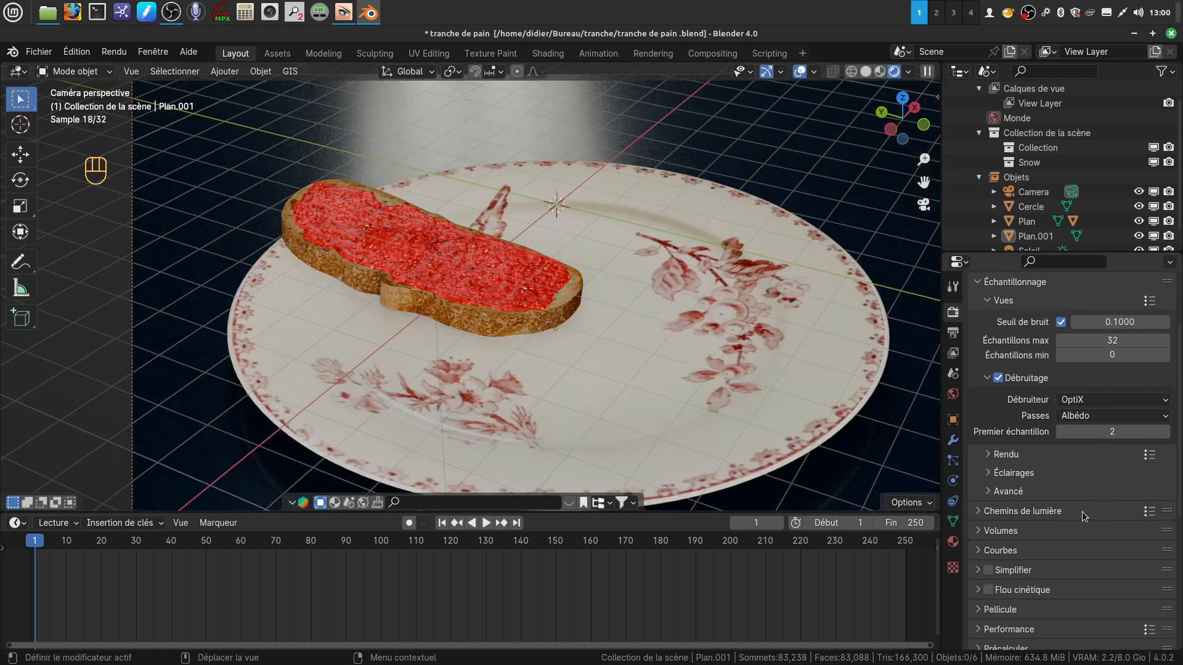
{"action": "scroll", "coordinate": [1044, 513], "scroll_direction": "down", "scroll_amount": 6}
{"action": "scroll", "coordinate": [1045, 512], "scroll_direction": "up", "scroll_amount": 8}
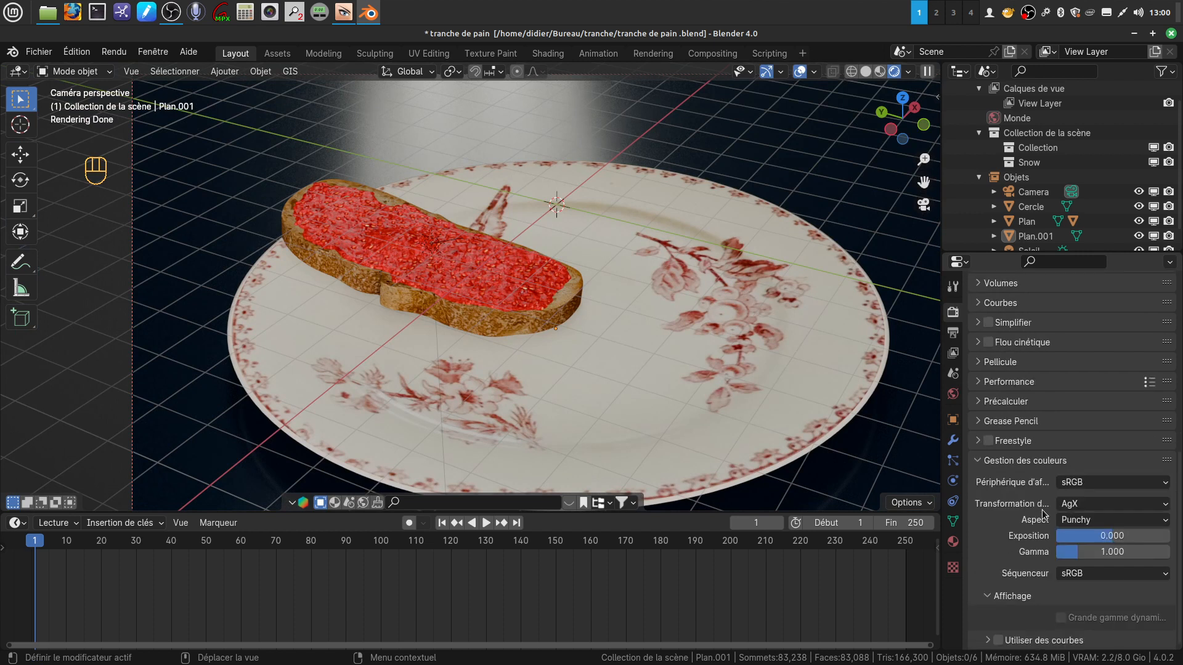
{"action": "left_click", "coordinate": [953, 333]}
{"action": "scroll", "coordinate": [1058, 400], "scroll_direction": "up", "scroll_amount": 2}
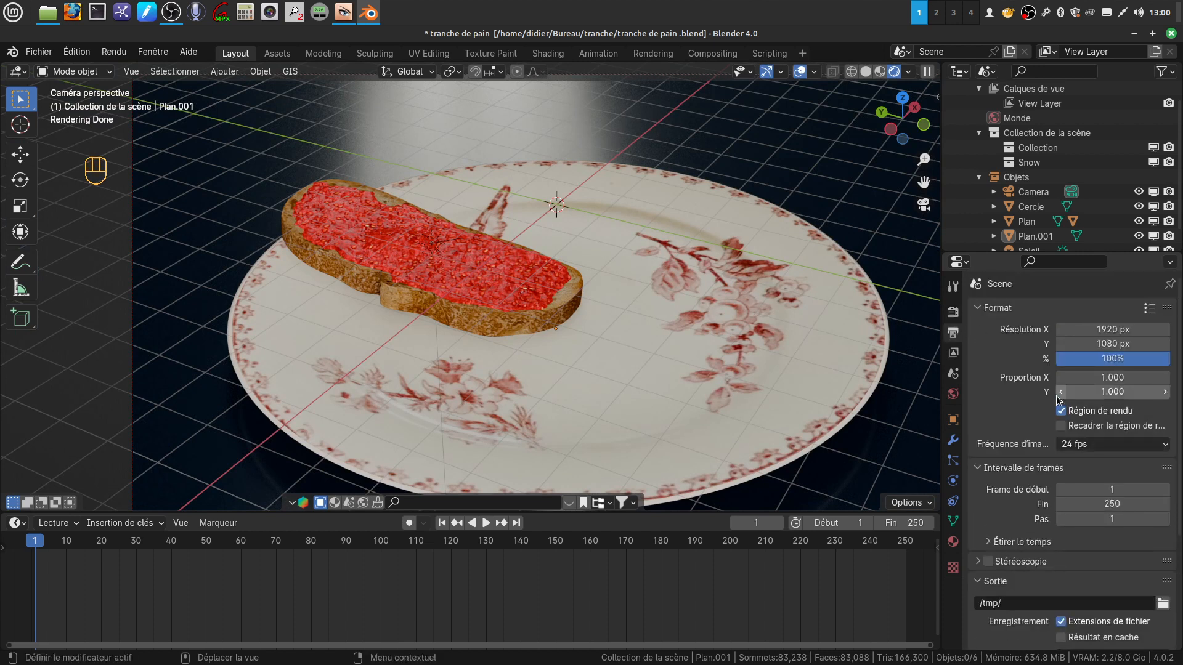
{"action": "left_click", "coordinate": [953, 312]}
{"action": "scroll", "coordinate": [1097, 476], "scroll_direction": "down", "scroll_amount": 3}
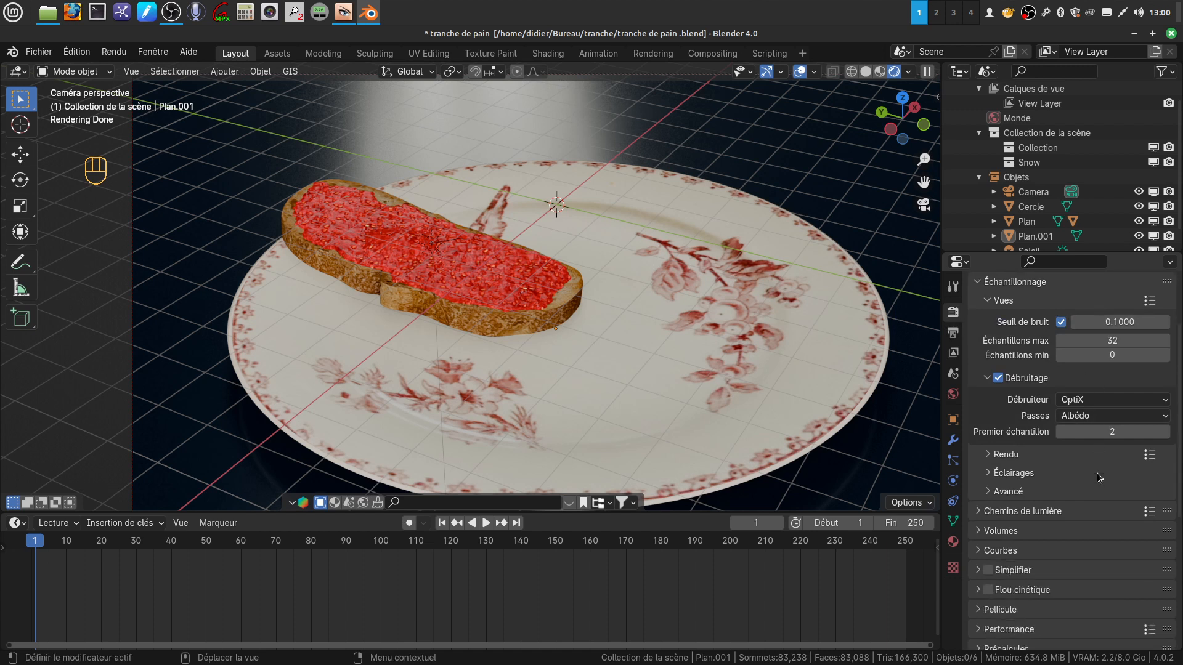
{"action": "scroll", "coordinate": [1096, 470], "scroll_direction": "down", "scroll_amount": 8}
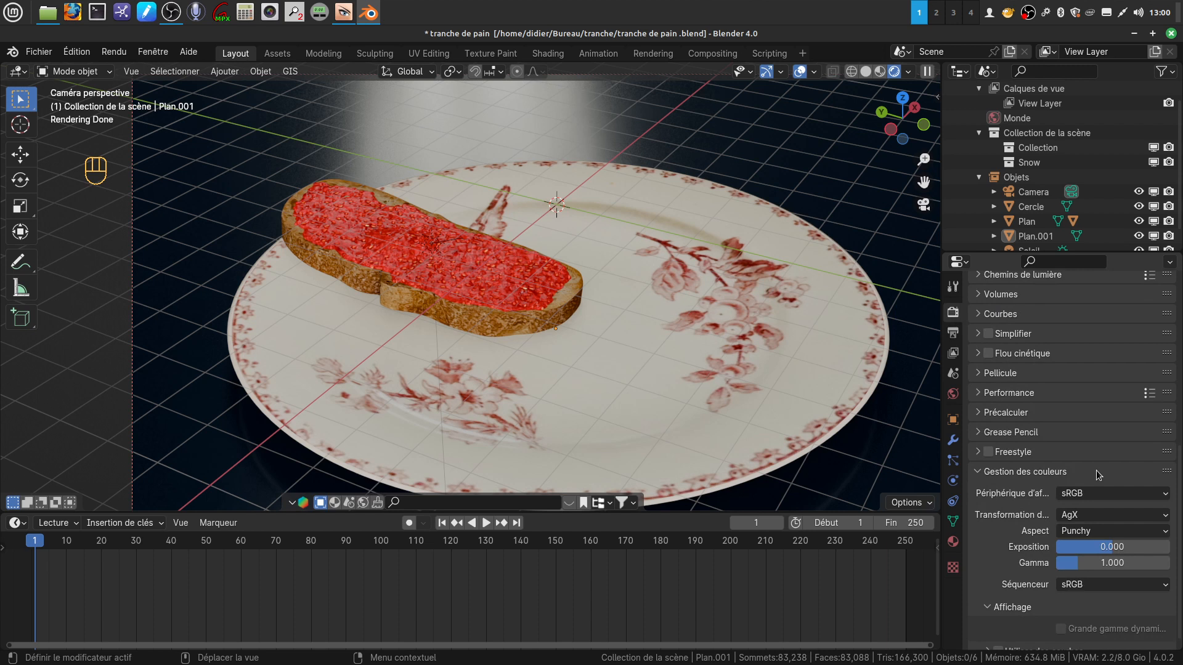
{"action": "scroll", "coordinate": [1096, 470], "scroll_direction": "down", "scroll_amount": 1}
{"action": "scroll", "coordinate": [1095, 465], "scroll_direction": "up", "scroll_amount": 11}
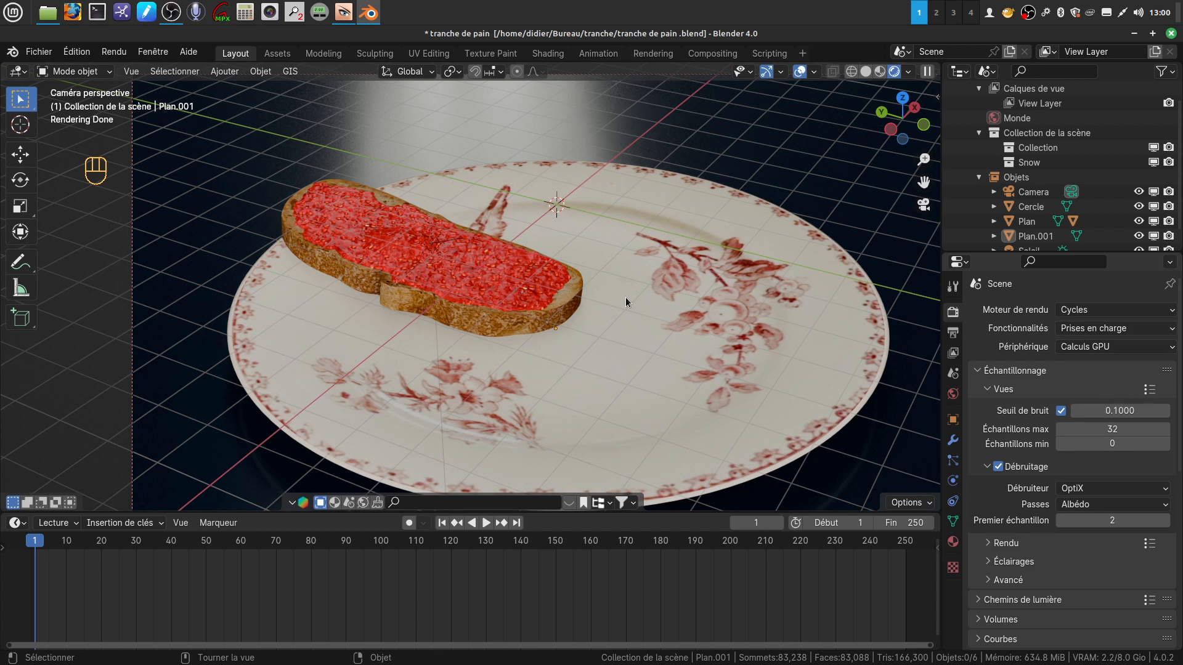
Render the current frame of the jam slice scene through the camera and return to the main Blender window.
{"action": "key", "text": "F12"}
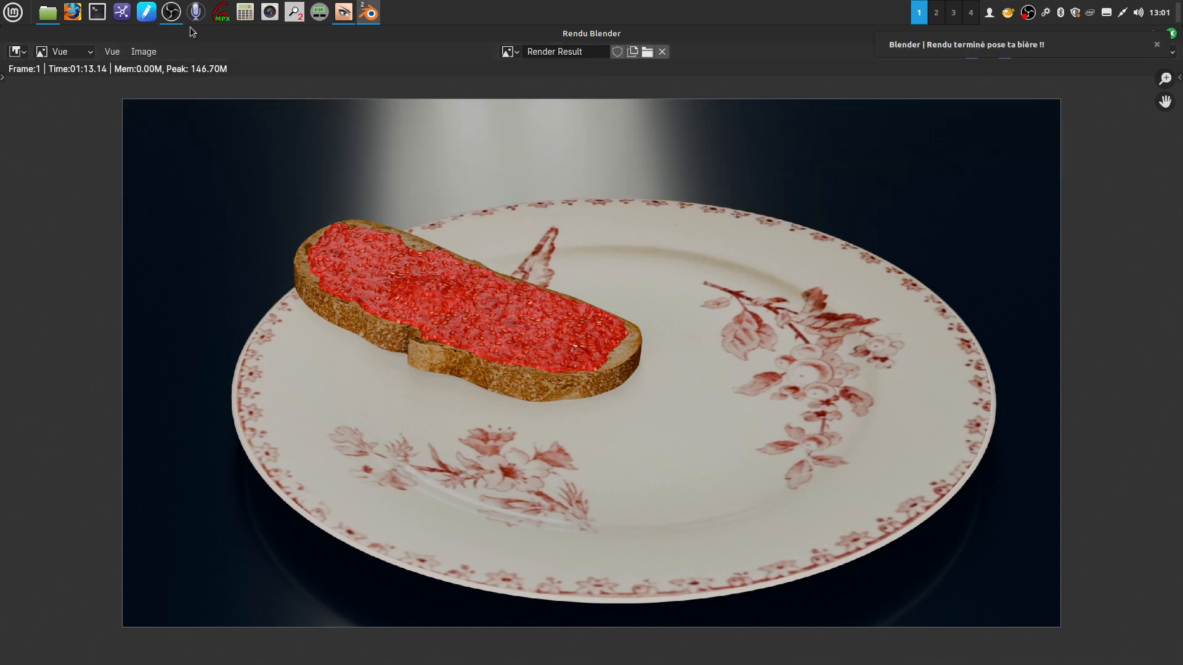
{"action": "left_click", "coordinate": [349, 30]}
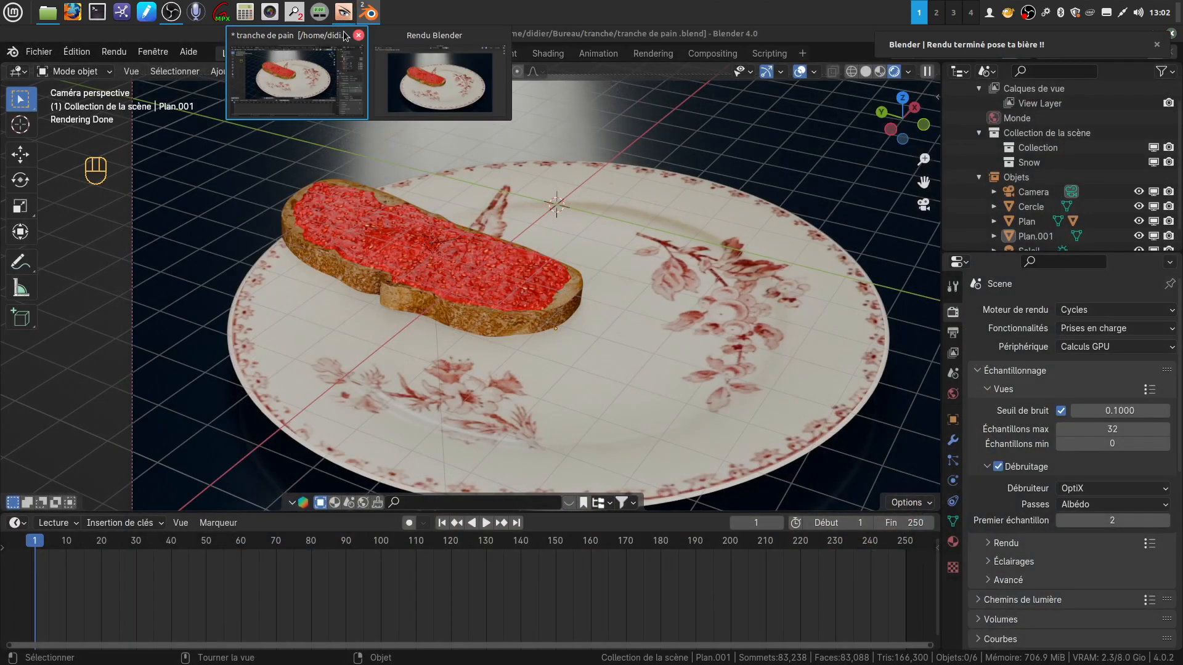
{"action": "left_click", "coordinate": [344, 36]}
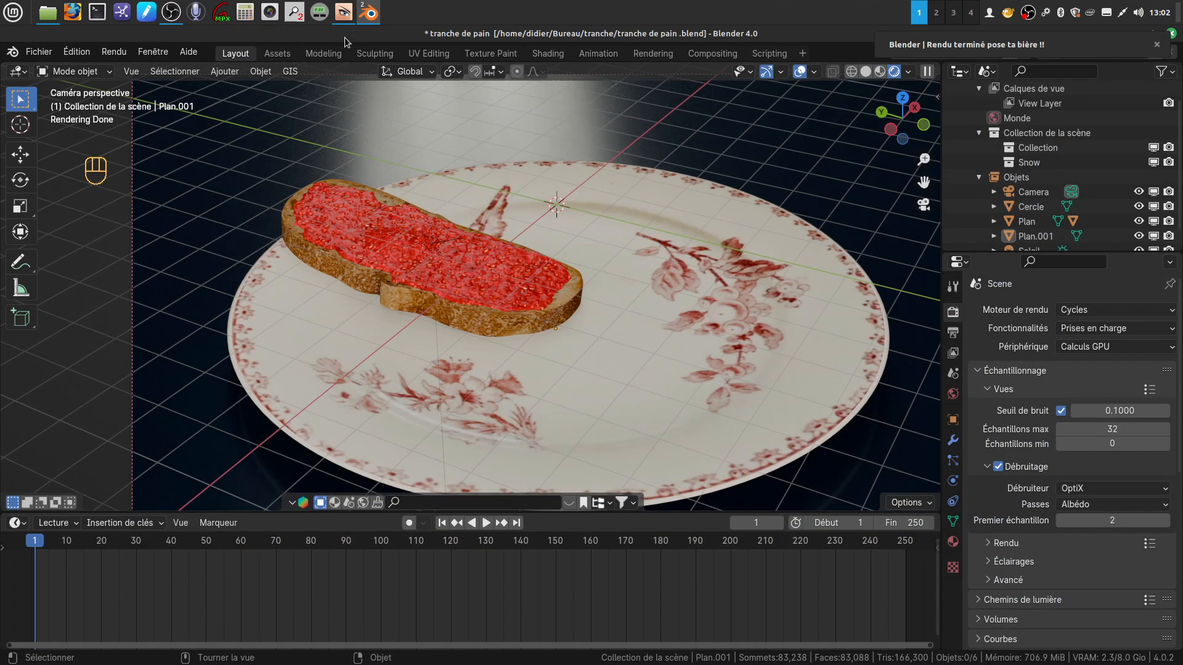
In the compositing node tree, insert the Débruitage node on the image link between Calques de rendu and Composite.
{"action": "left_click", "coordinate": [707, 56]}
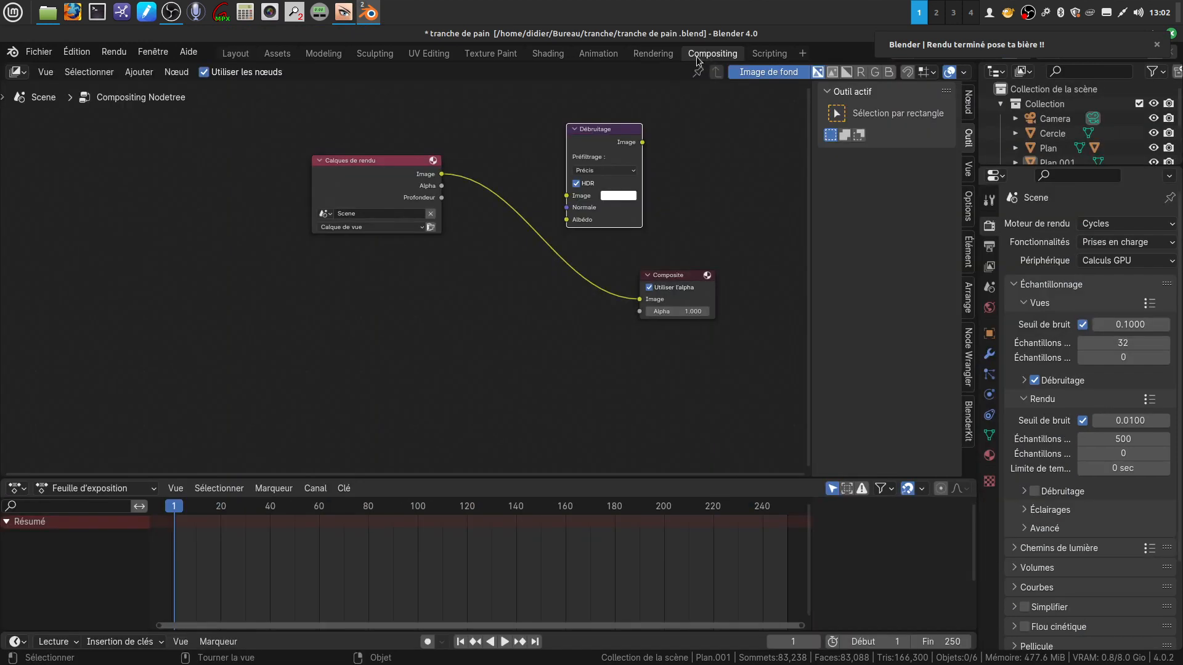
{"action": "left_click_drag", "start_coordinate": [601, 129], "coordinate": [437, 340]}
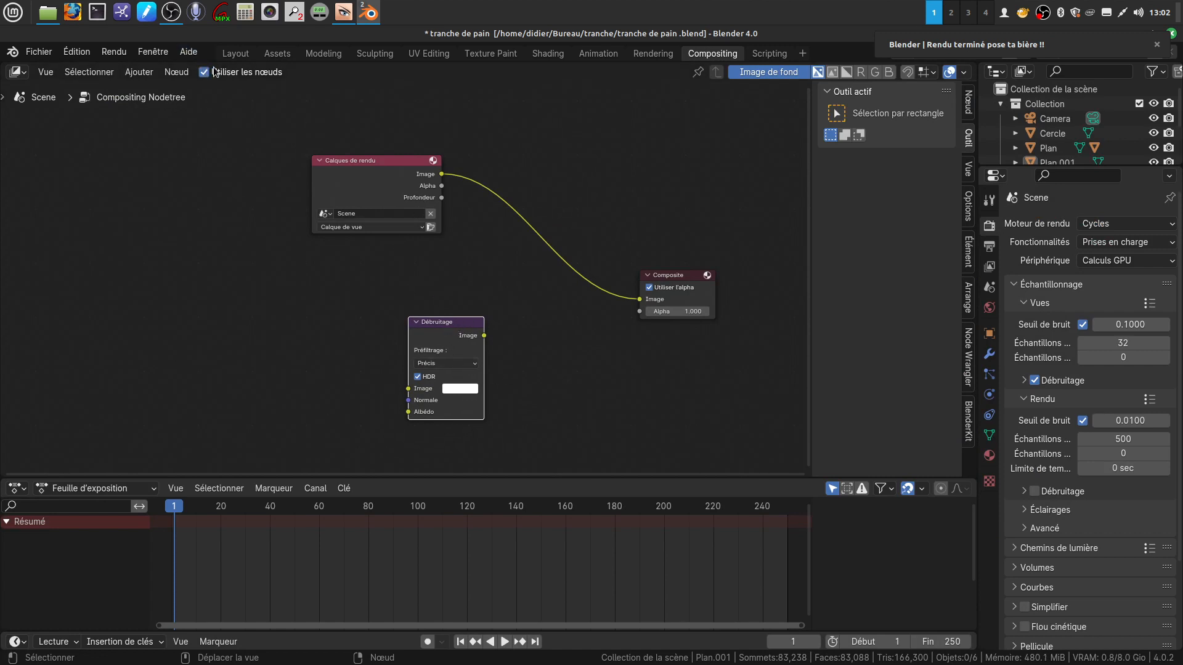
{"action": "left_click", "coordinate": [139, 72]}
{"action": "mouse_move", "coordinate": [166, 138]}
{"action": "mouse_move", "coordinate": [244, 140]}
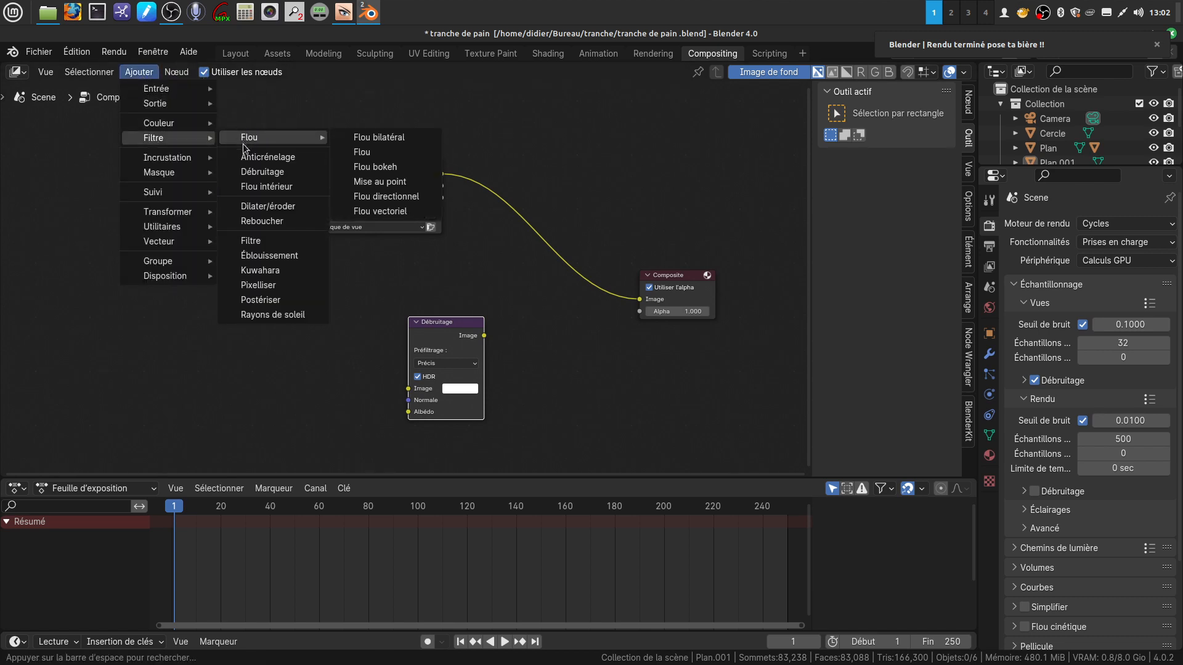
{"action": "left_click_drag", "start_coordinate": [472, 336], "coordinate": [552, 240]}
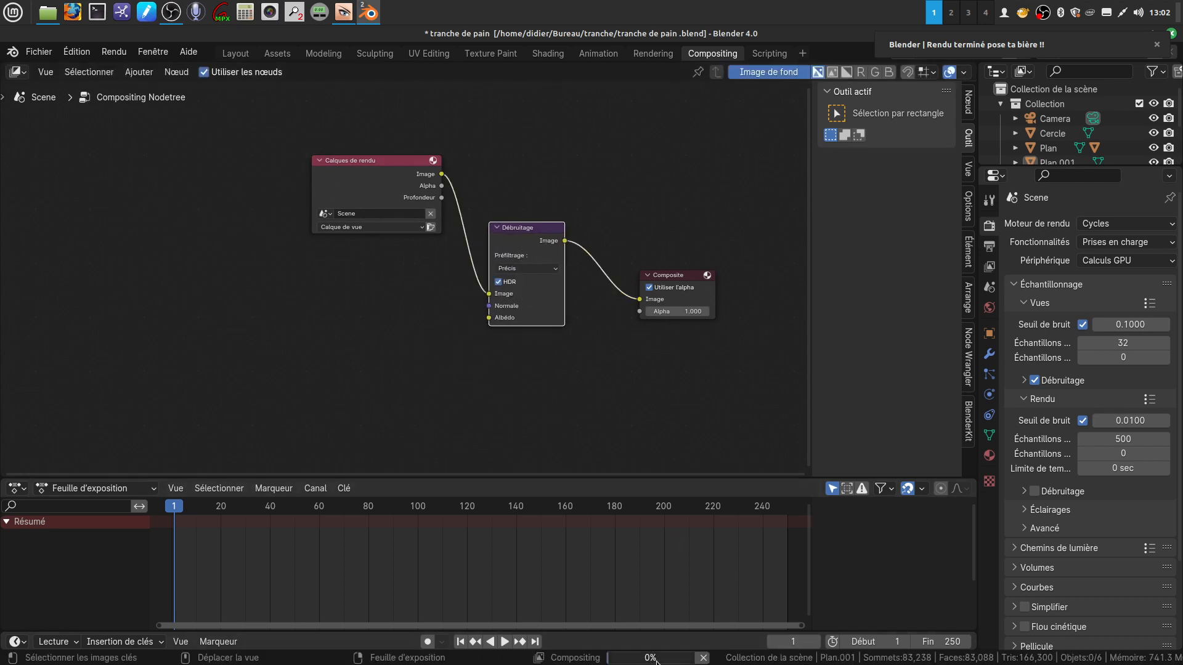
Show the render result window again to examine the denoised image of the jam-covered slice.
{"action": "mouse_move", "coordinate": [656, 661]}
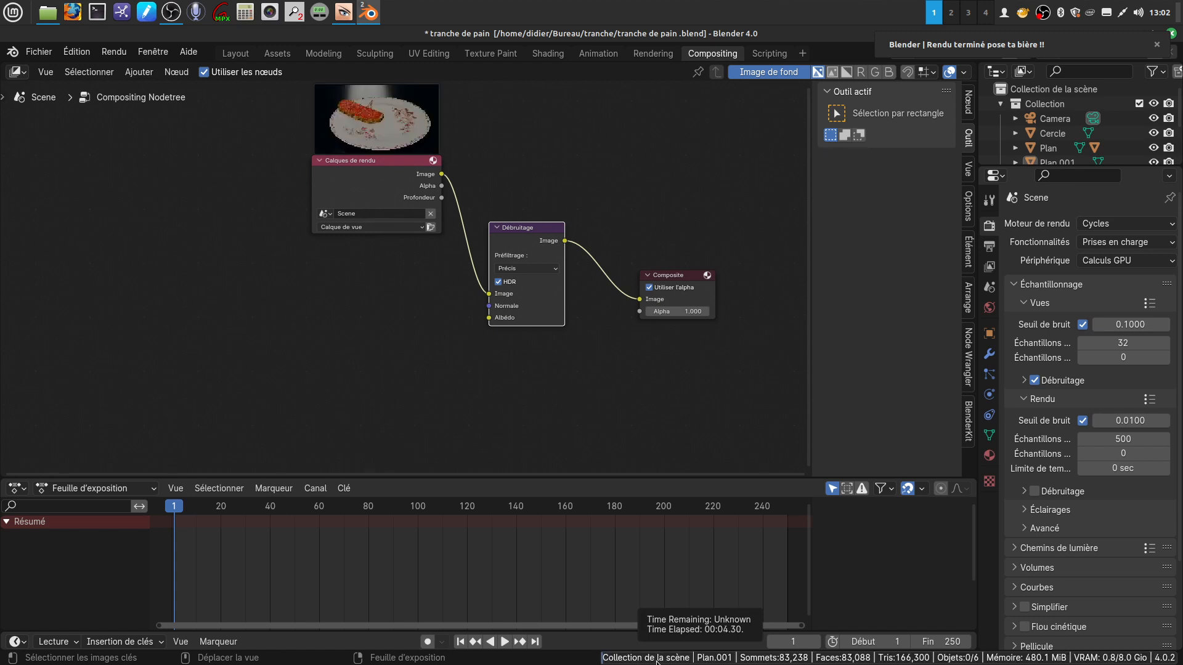
{"action": "mouse_move", "coordinate": [367, 20]}
{"action": "left_click", "coordinate": [394, 38]}
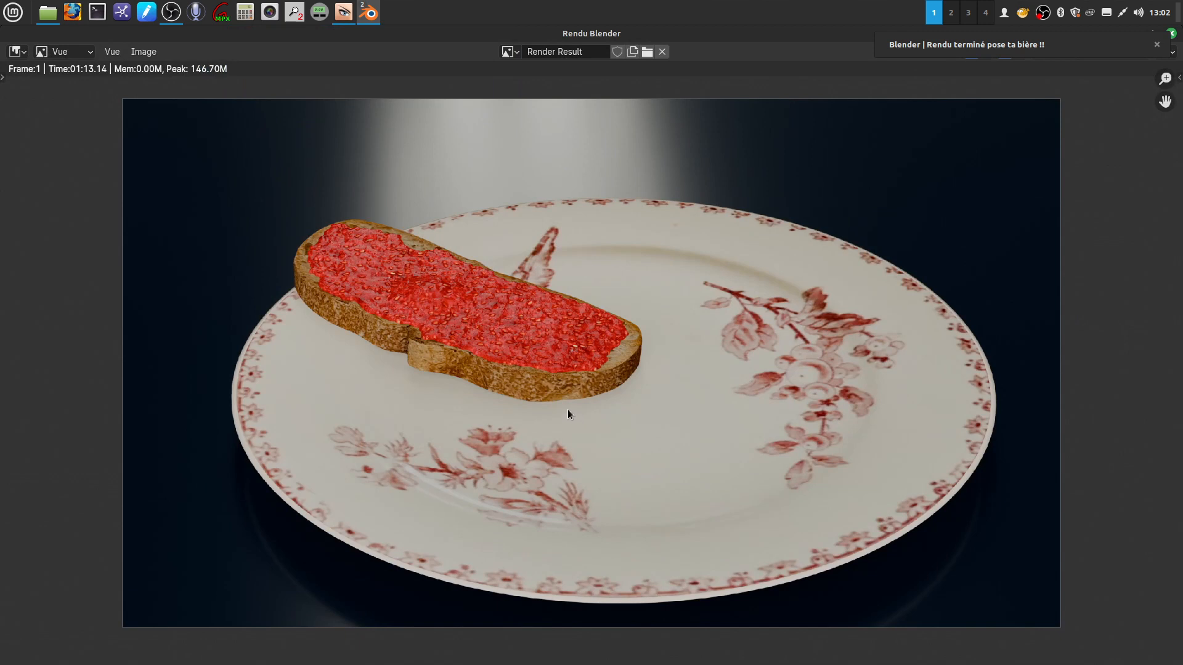